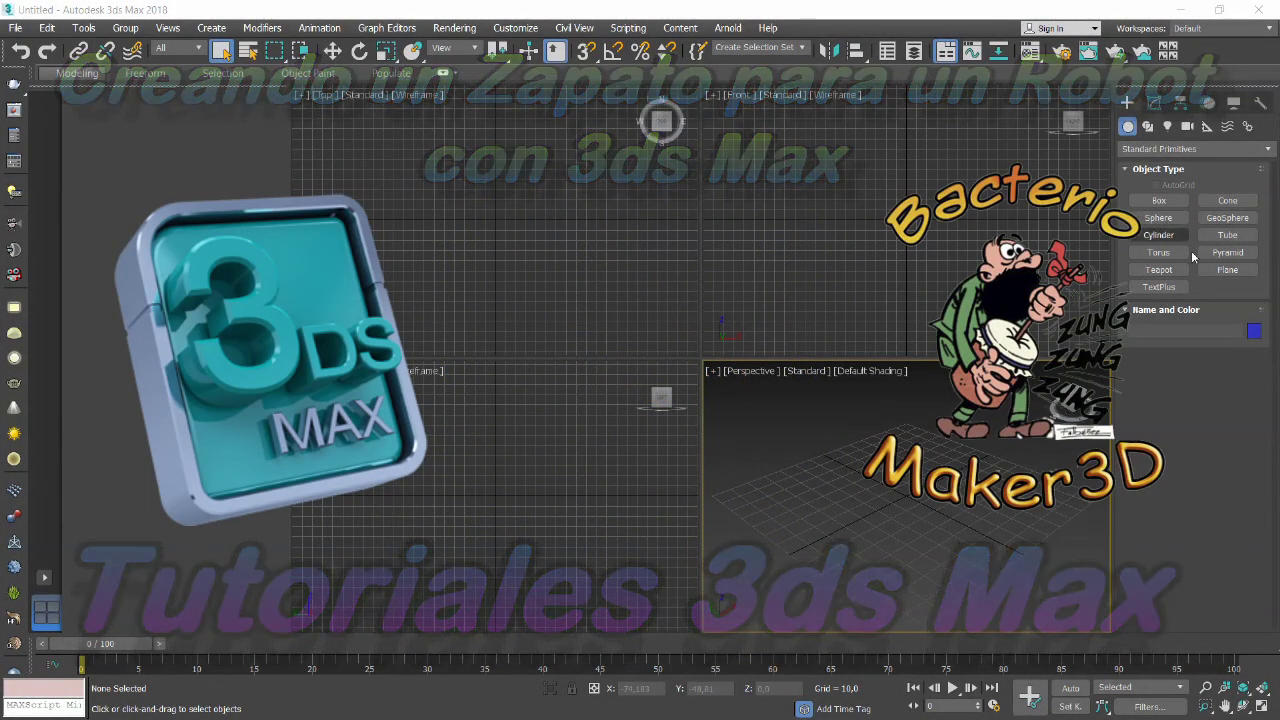
# Pick the Sphere tool with grid snapping on and the Top view active, then bring up Grid and Snap Settings.
pyautogui.click(1153, 220)
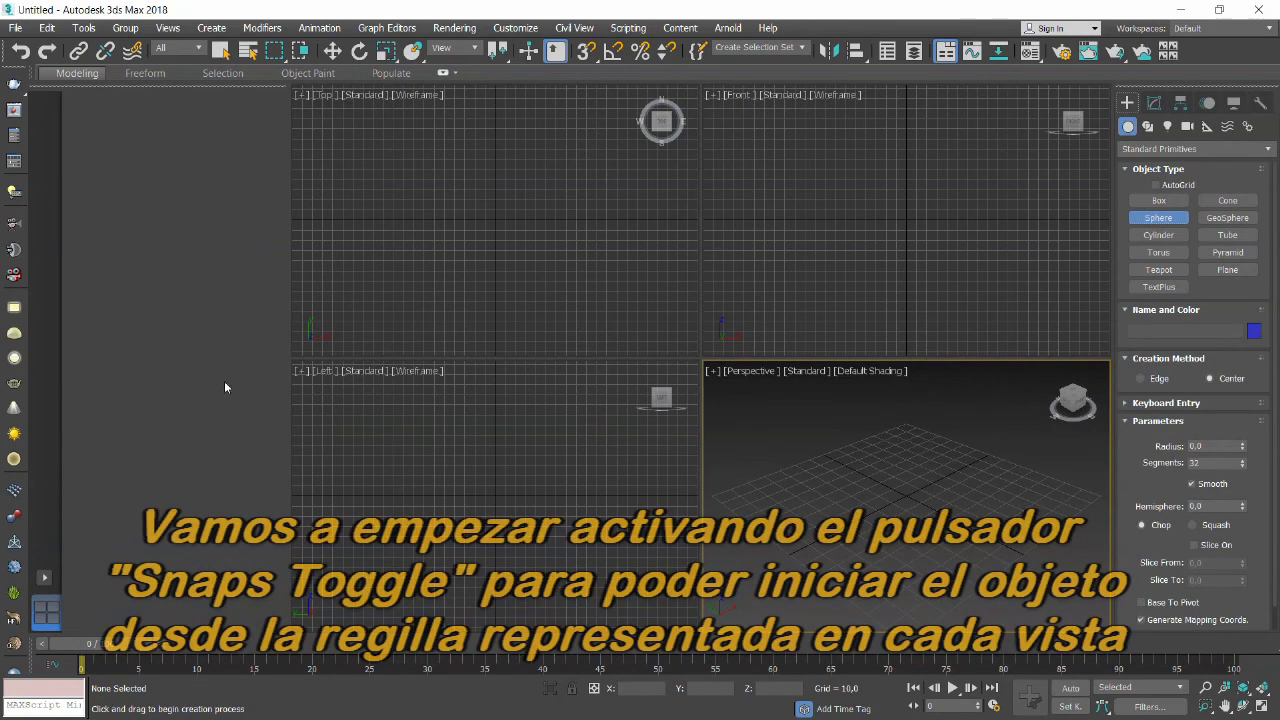
pyautogui.click(587, 52)
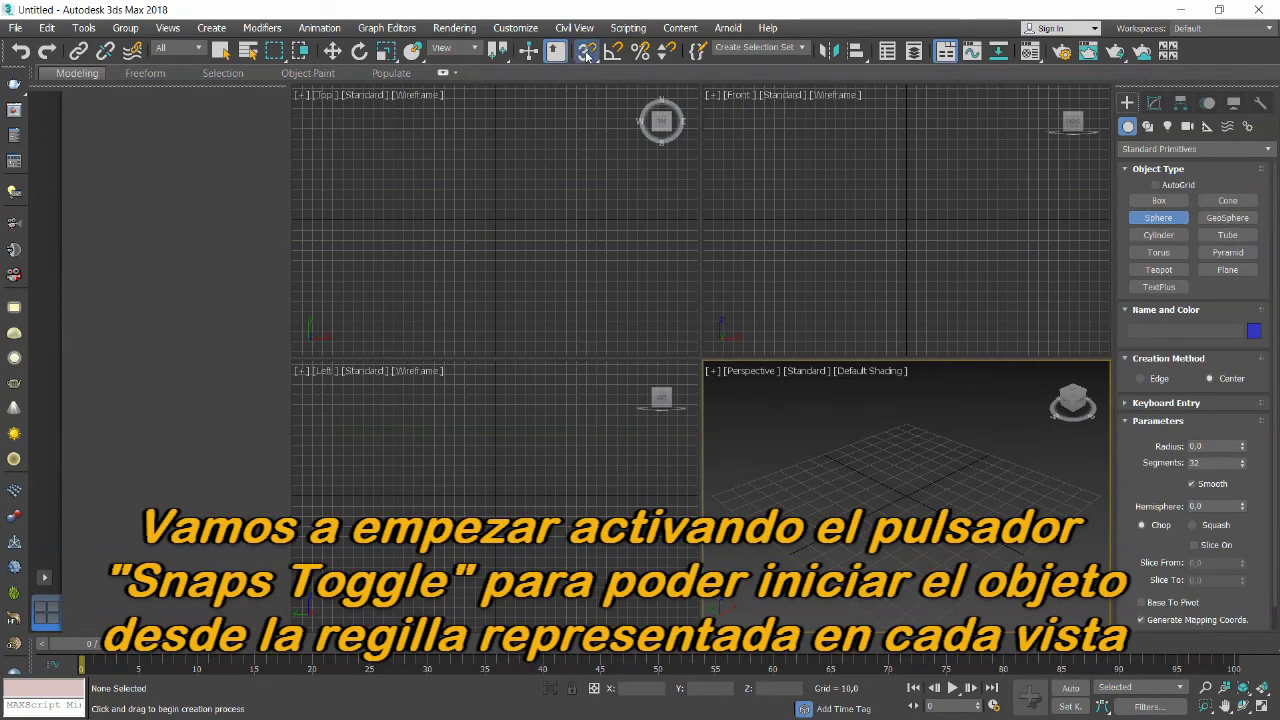
pyautogui.click(494, 222)
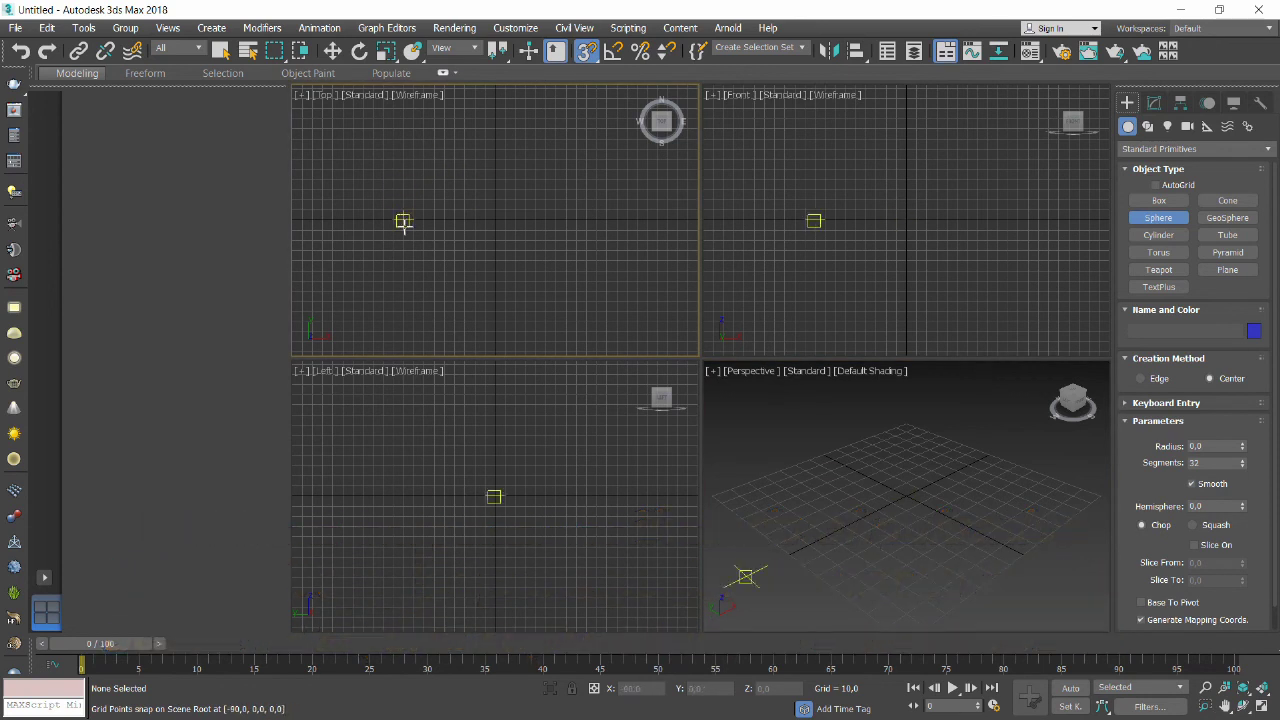
pyautogui.rightClick(587, 52)
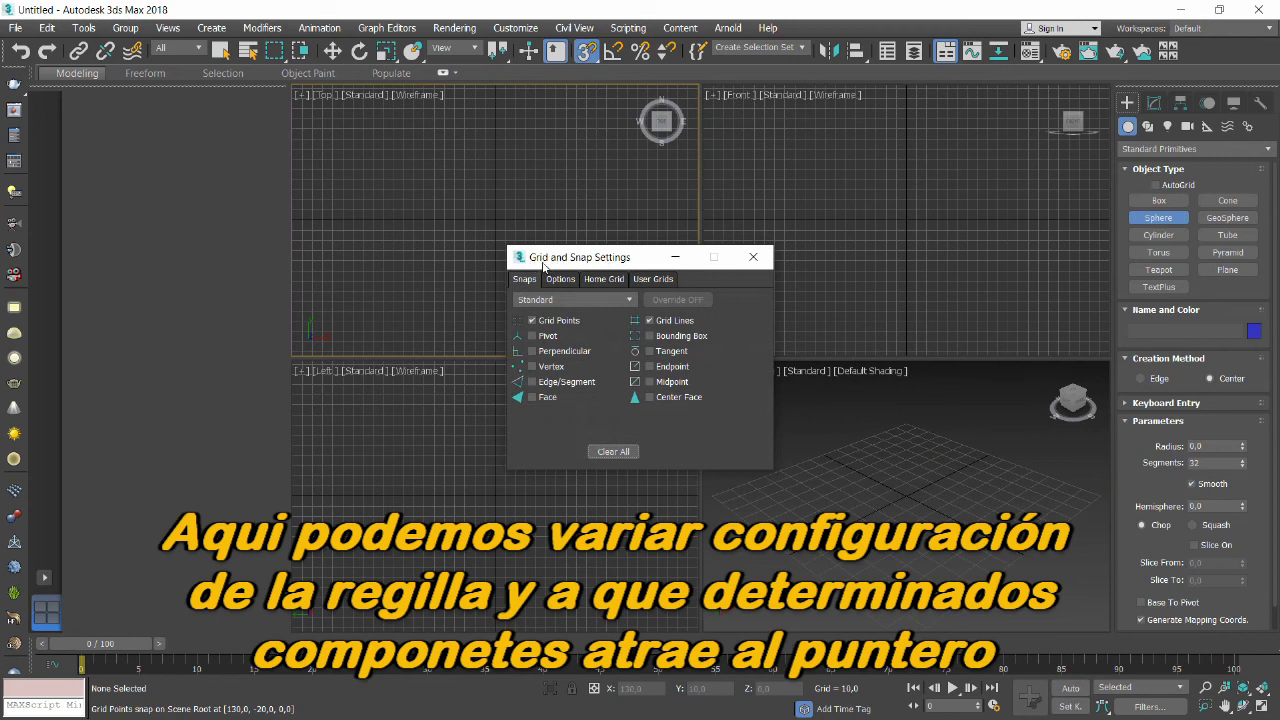
# Draw Sphere001 (radius about 80) and a smaller concentric Sphere002 (about 67) from the grid origin.
pyautogui.click(753, 258)
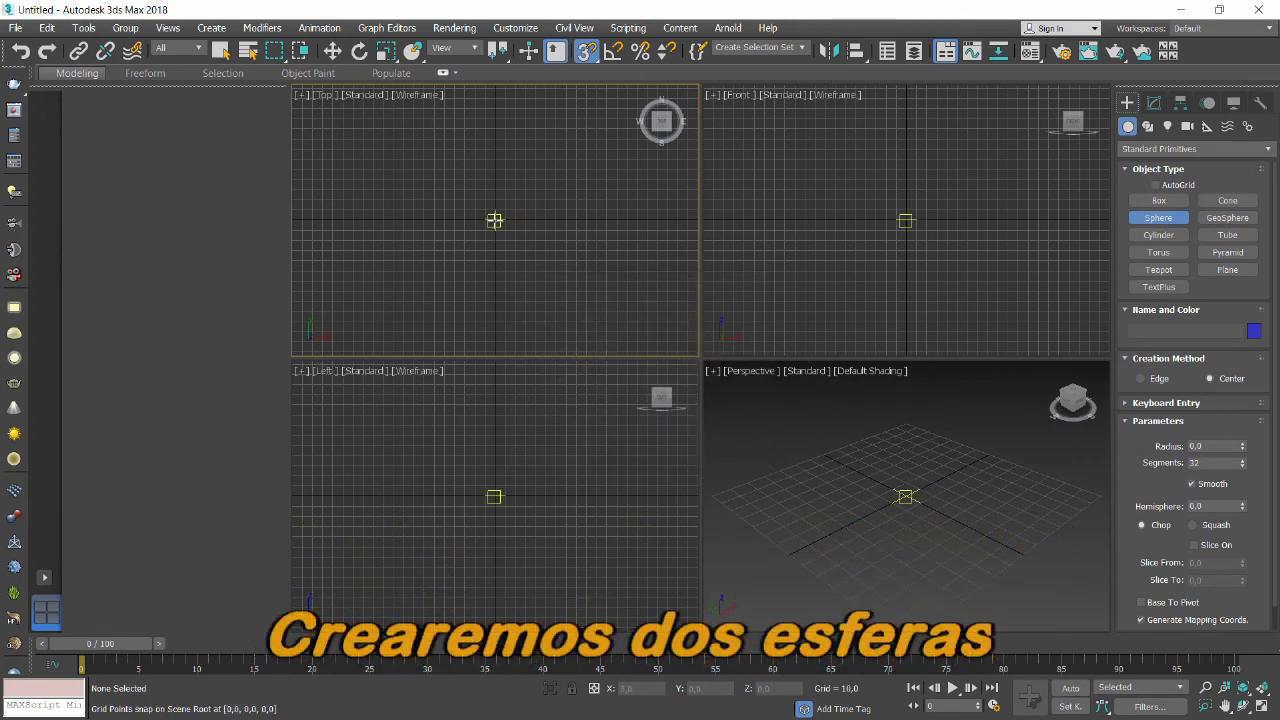
pyautogui.moveTo(494, 220); pyautogui.dragTo(414, 228)
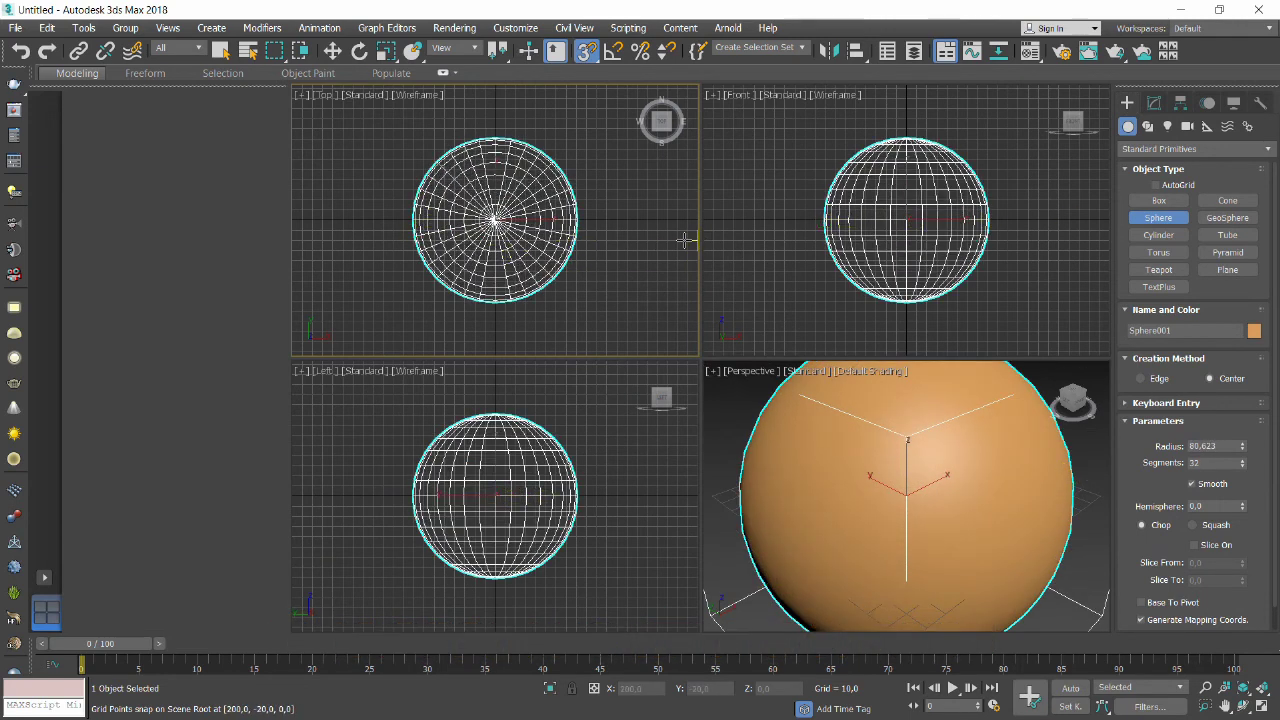
pyautogui.moveTo(494, 220); pyautogui.dragTo(432, 250)
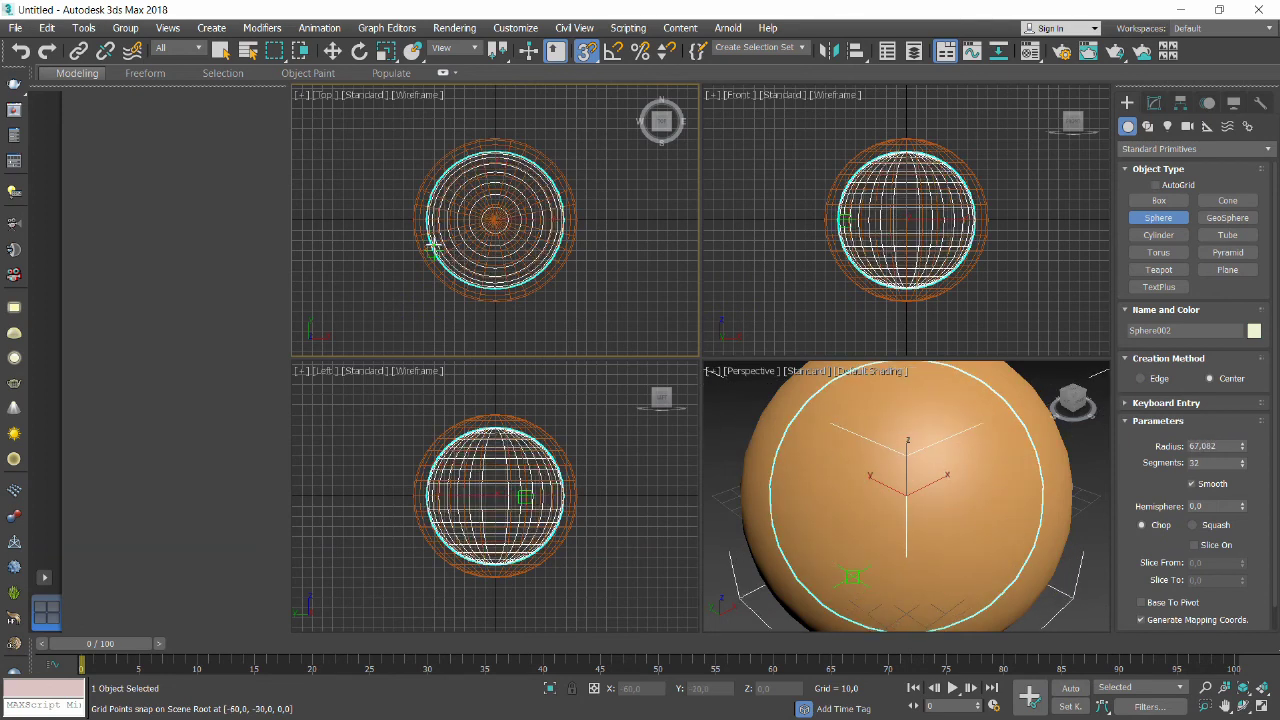
pyautogui.click(815, 270)
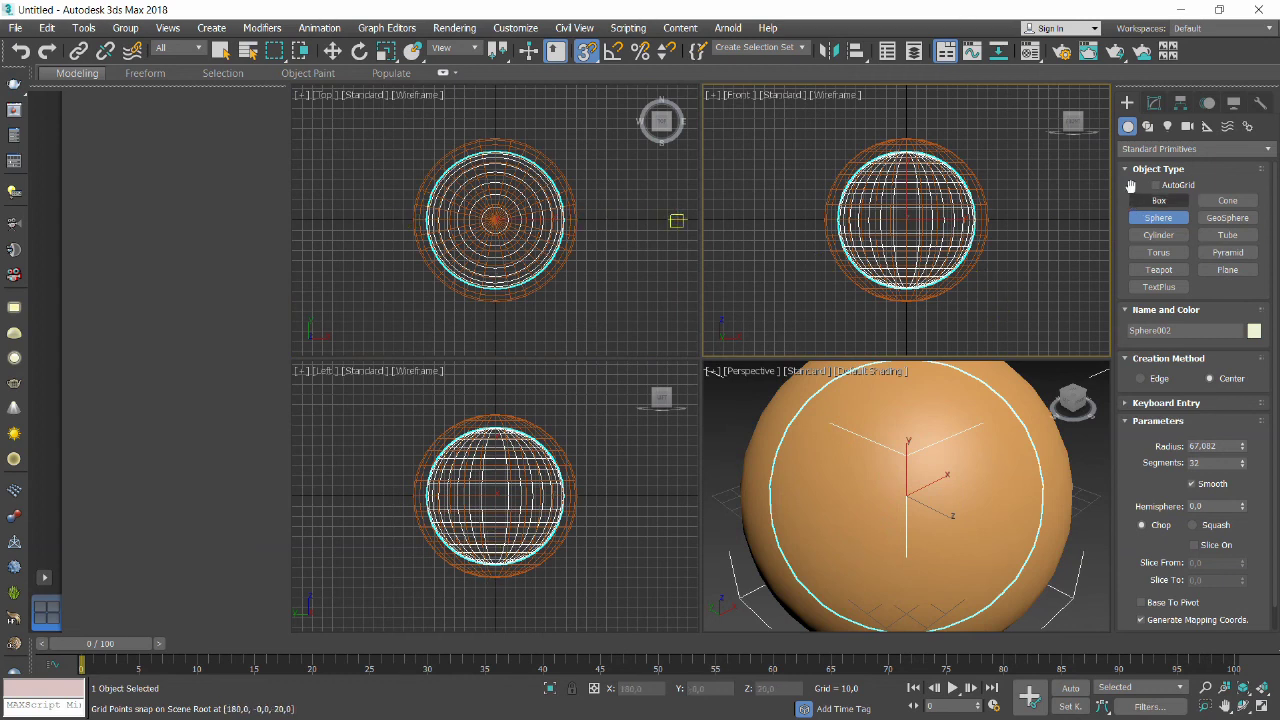
# Give Sphere001 10 segments and a hemisphere value of 0.5.
pyautogui.click(1154, 103)
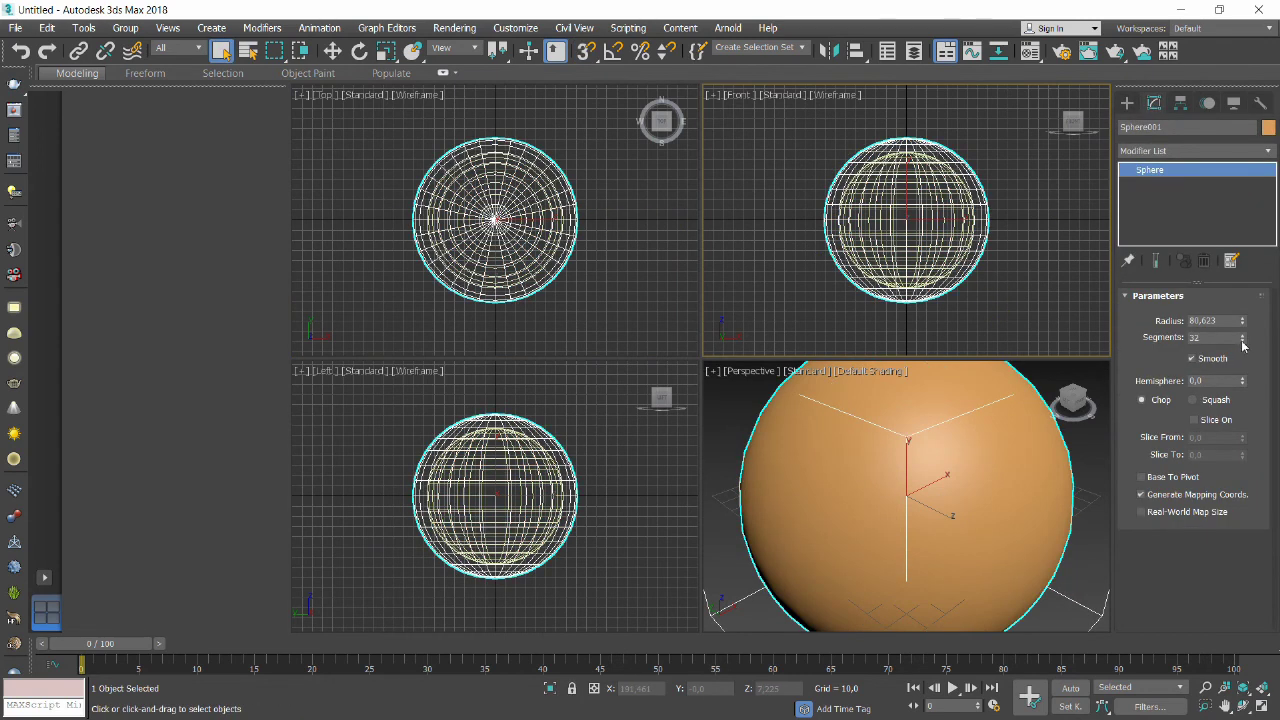
pyautogui.moveTo(1243, 345); pyautogui.dragTo(1243, 345)
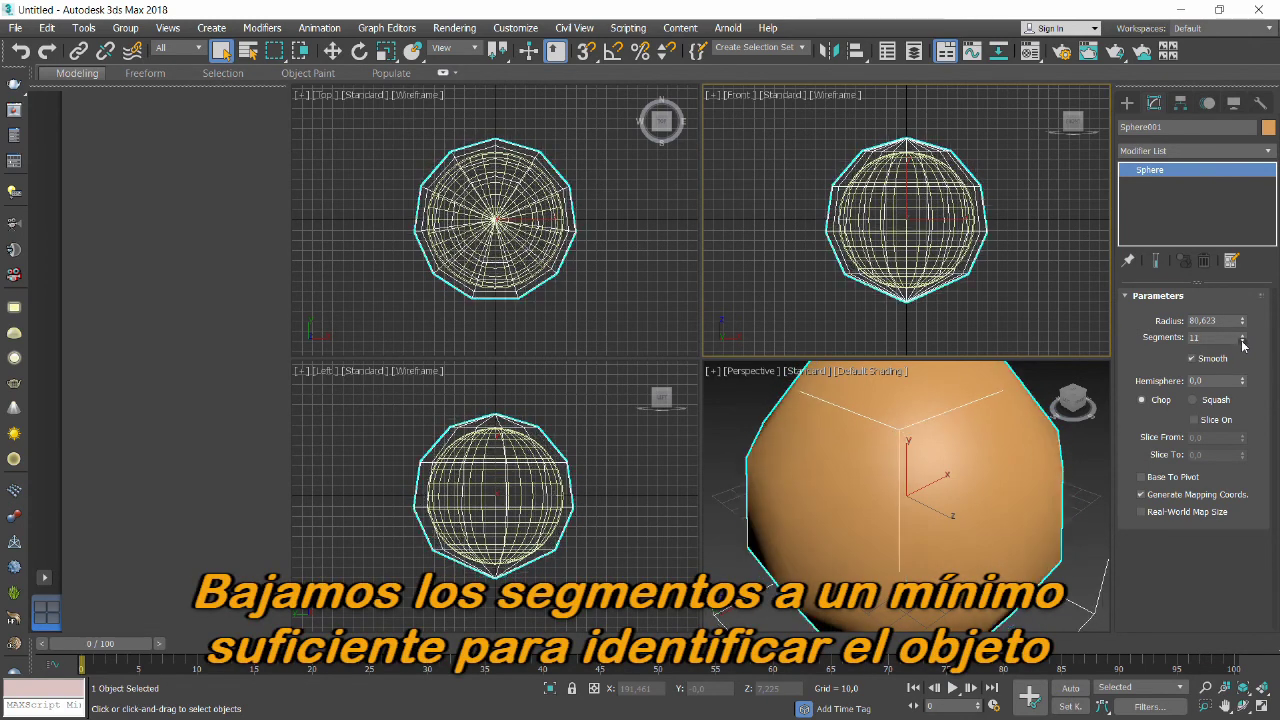
pyautogui.click(1243, 341)
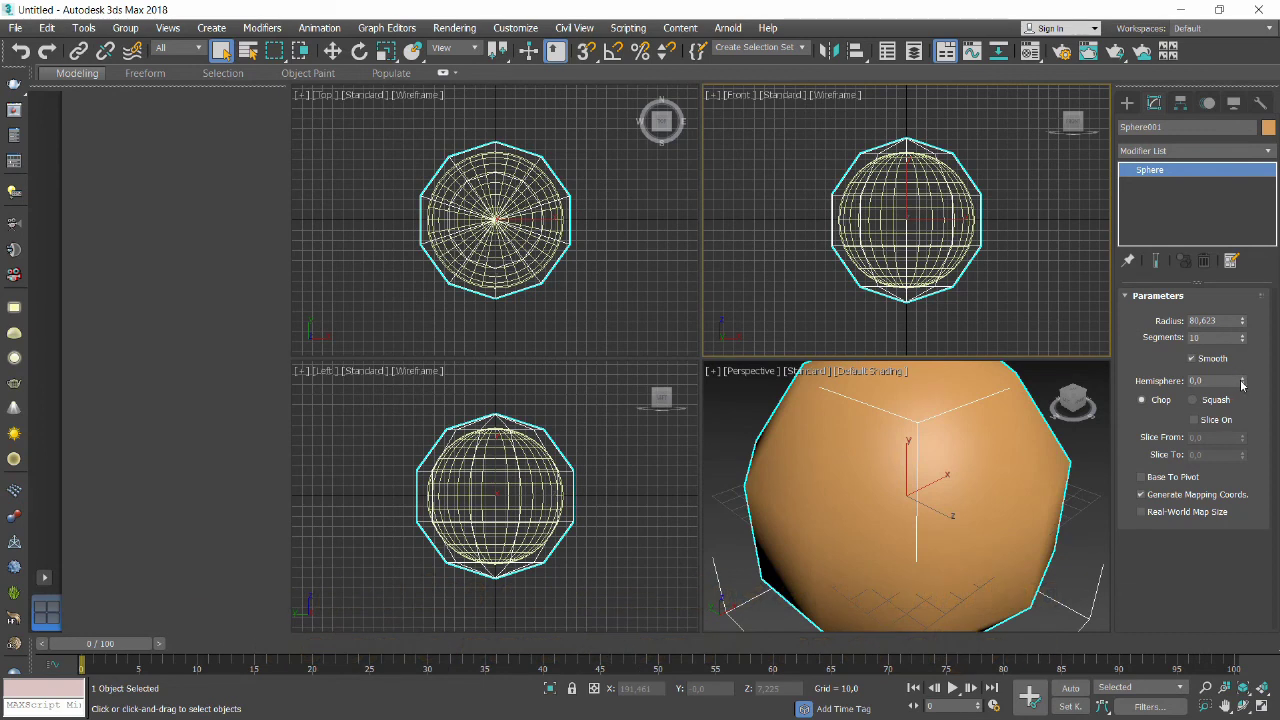
pyautogui.moveTo(1243, 385); pyautogui.dragTo(1165, 315)
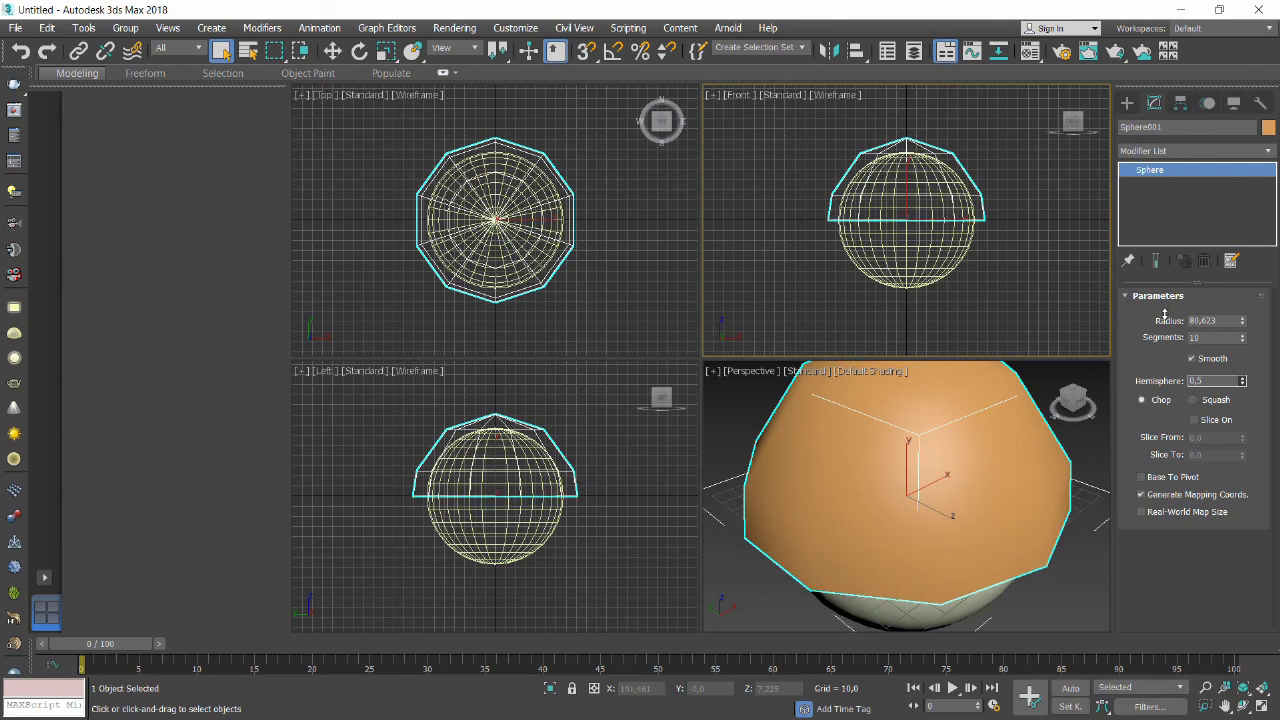
# Enable Slice On for Sphere001 with Slice From 90 and Slice To -90.
pyautogui.scroll(2, 955, 218)
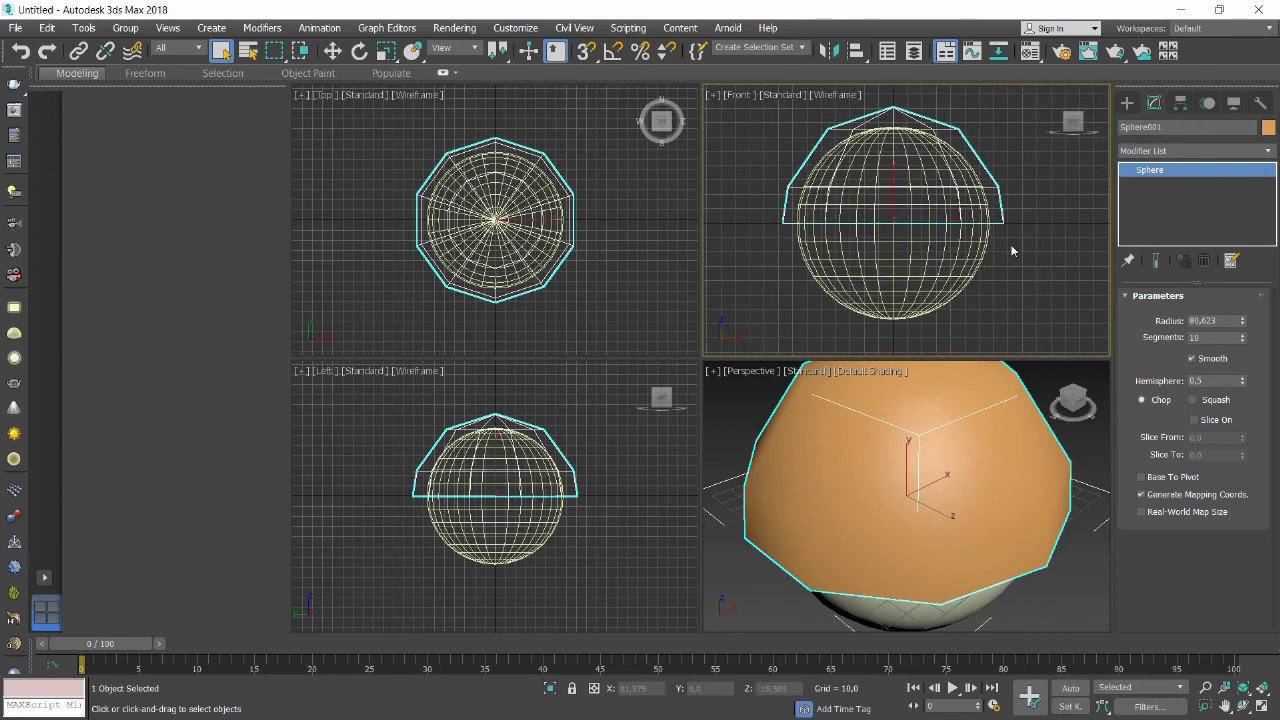
pyautogui.click(1195, 421)
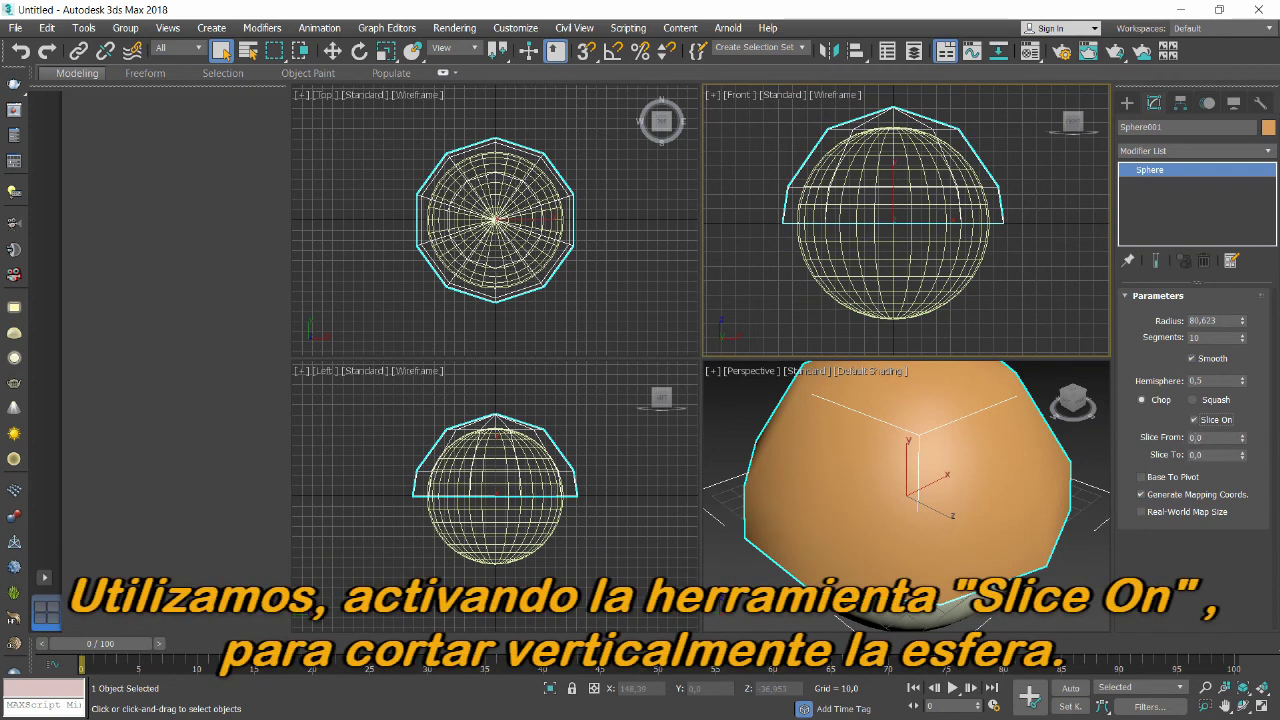
pyautogui.moveTo(1243, 440)
pyautogui.mouseDown()
pyautogui.moveTo(1131, 369)
pyautogui.moveTo(1006, 315)
pyautogui.mouseUp()
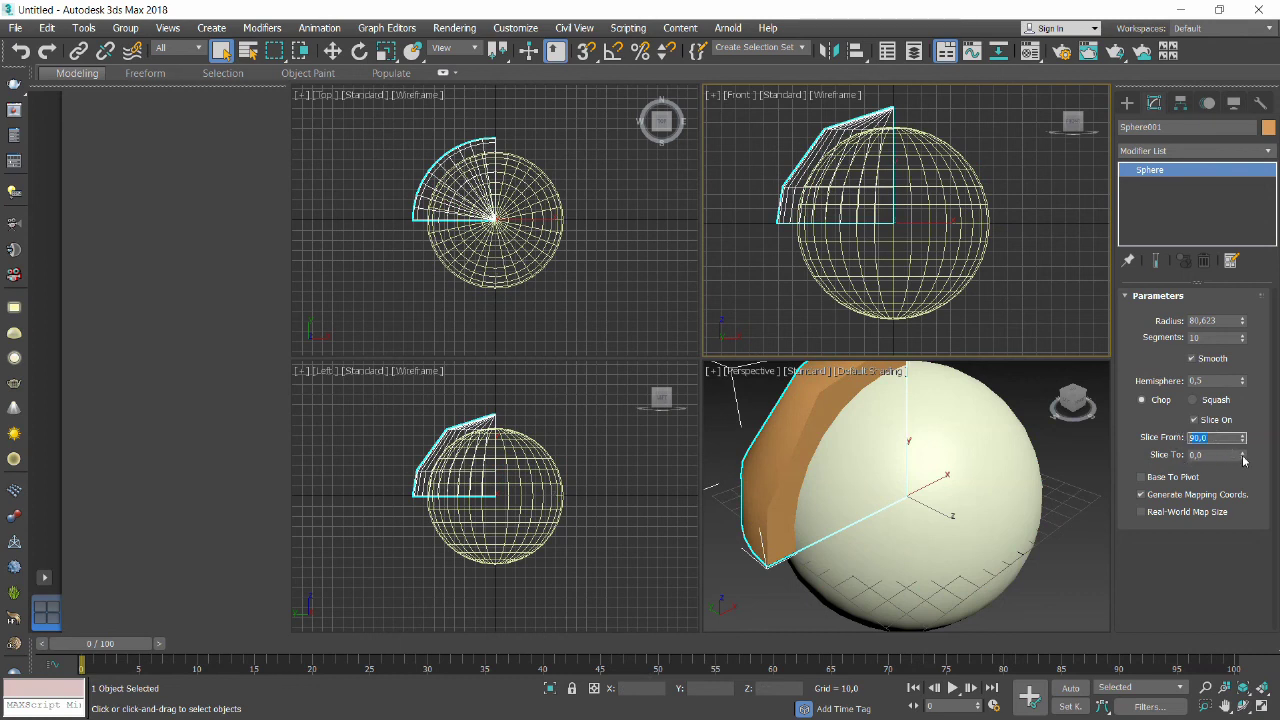
pyautogui.moveTo(1244, 459)
pyautogui.mouseDown()
pyautogui.moveTo(1247, 576)
pyautogui.moveTo(1230, 528)
pyautogui.mouseUp()
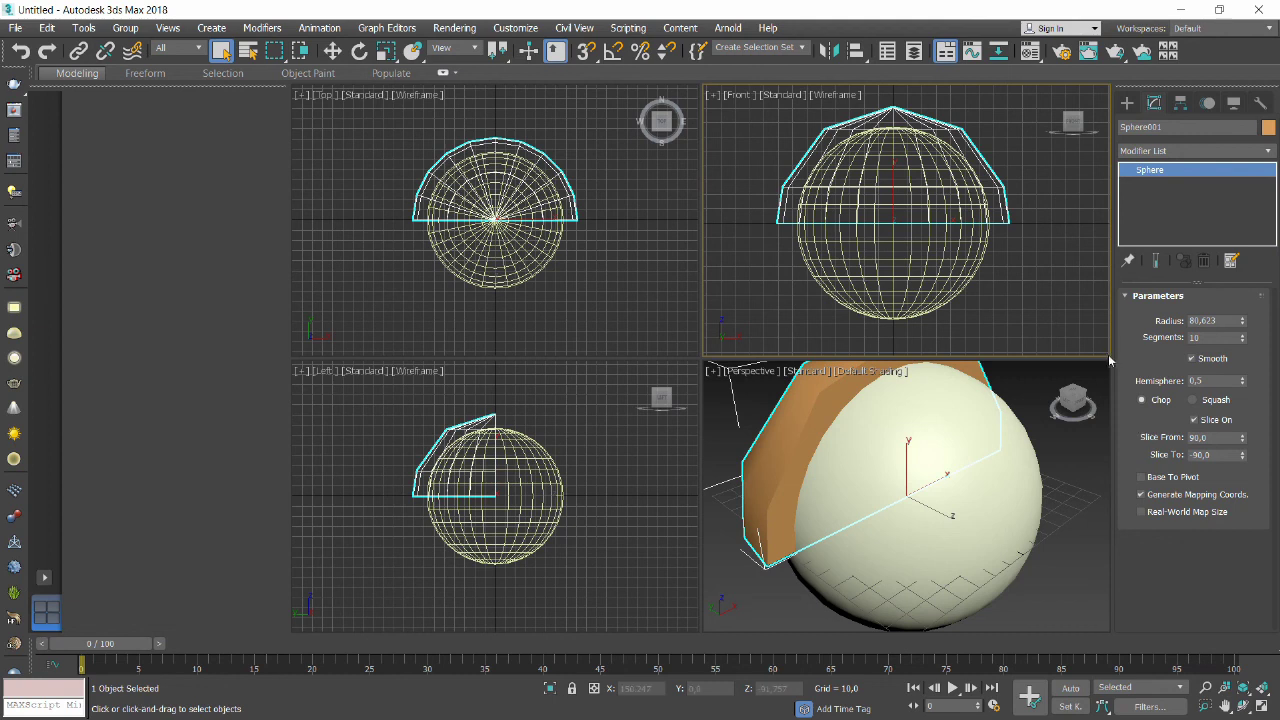
# Give Sphere002 10 segments and a hemisphere value of 0.495.
pyautogui.click(906, 276)
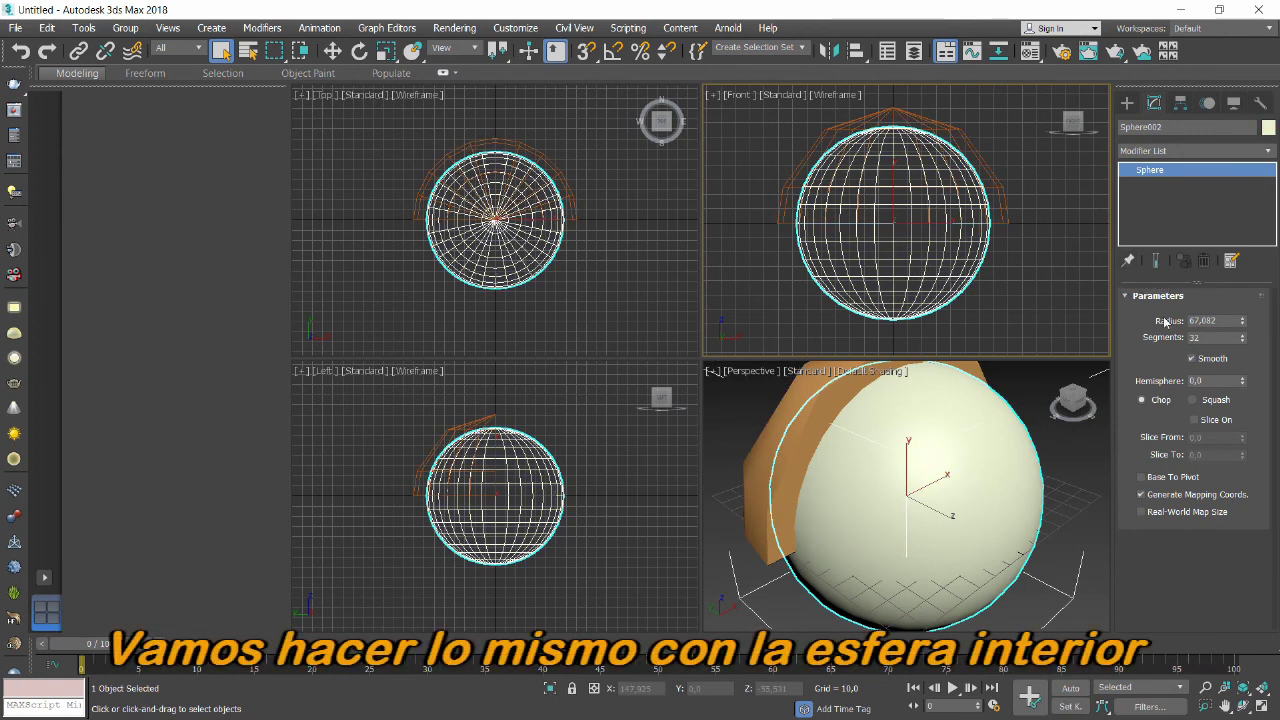
pyautogui.moveTo(1242, 340); pyautogui.dragTo(1243, 346)
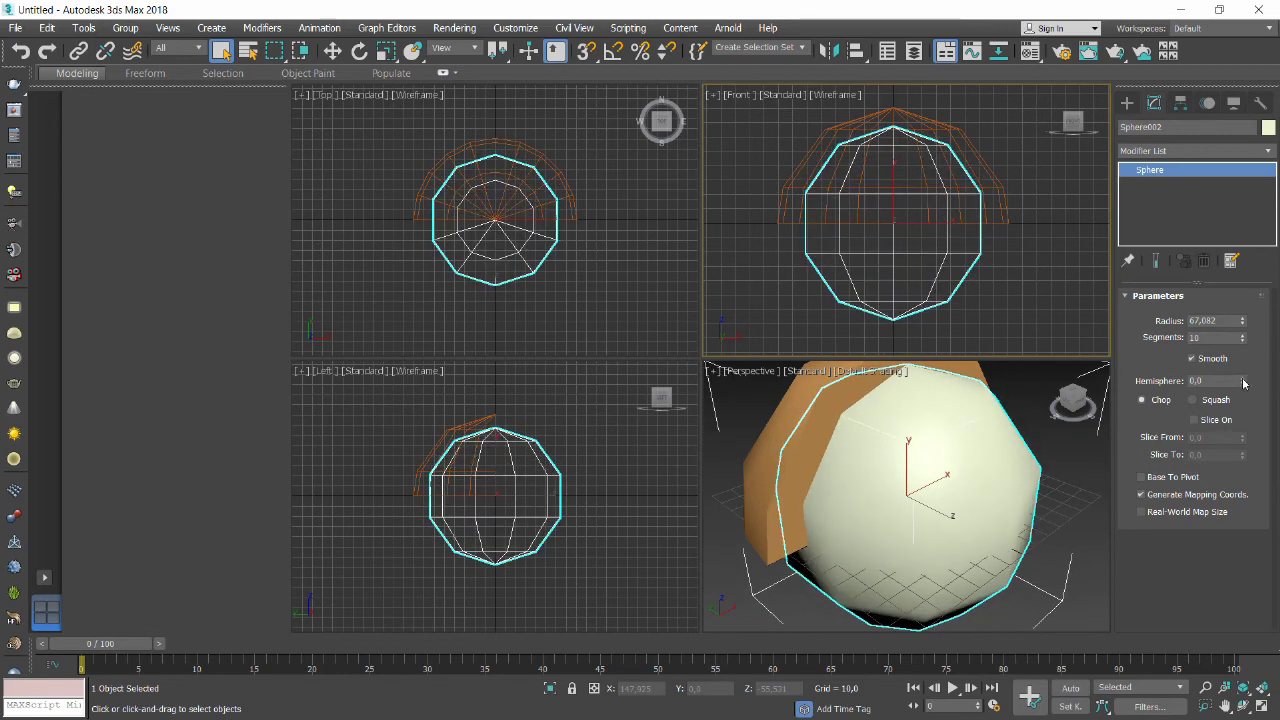
pyautogui.moveTo(1243, 382); pyautogui.dragTo(1226, 313)
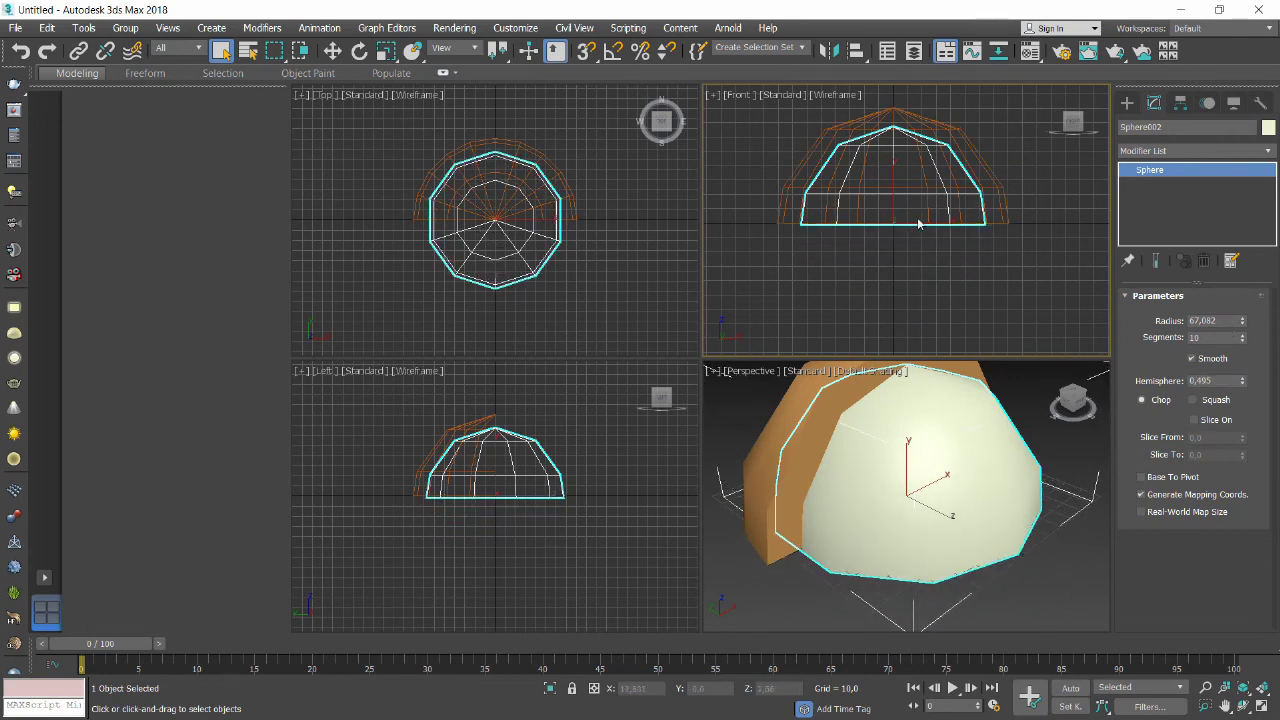
pyautogui.scroll(4, 933, 220)
pyautogui.scroll(-4, 933, 220)
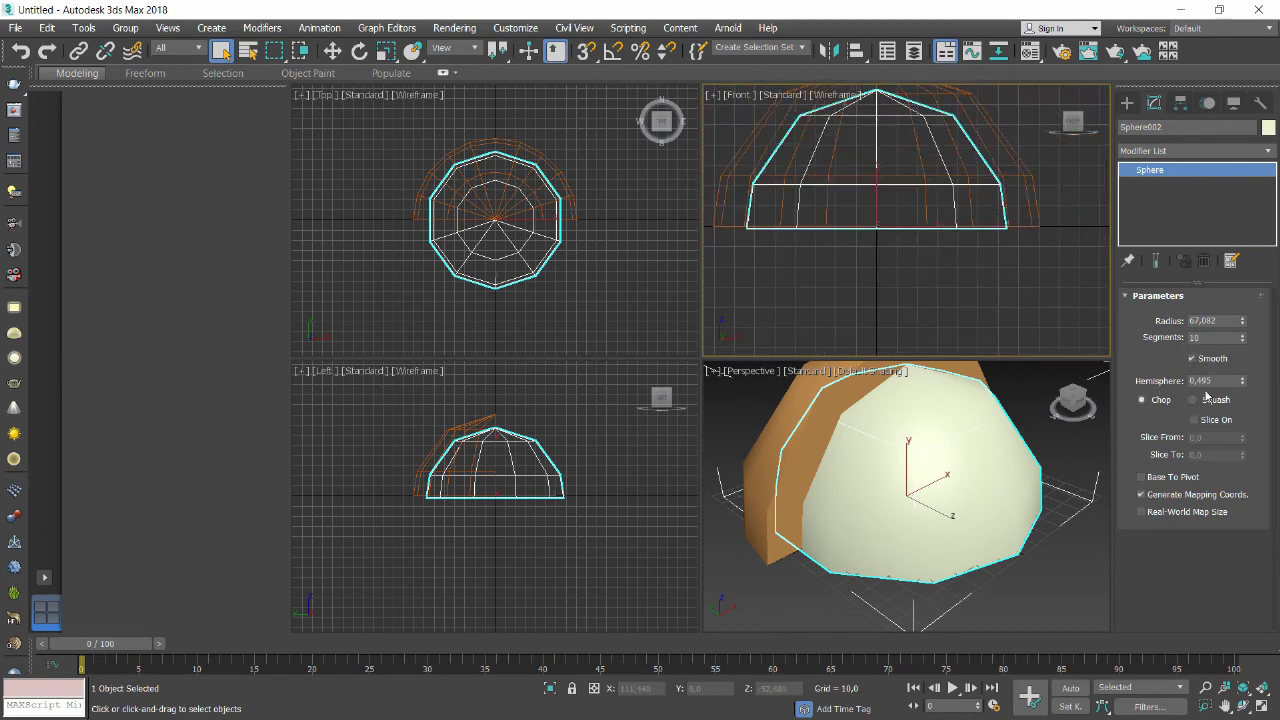
# Enable Slice On for Sphere002 with Slice From 90 and Slice To -90.
pyautogui.click(1193, 421)
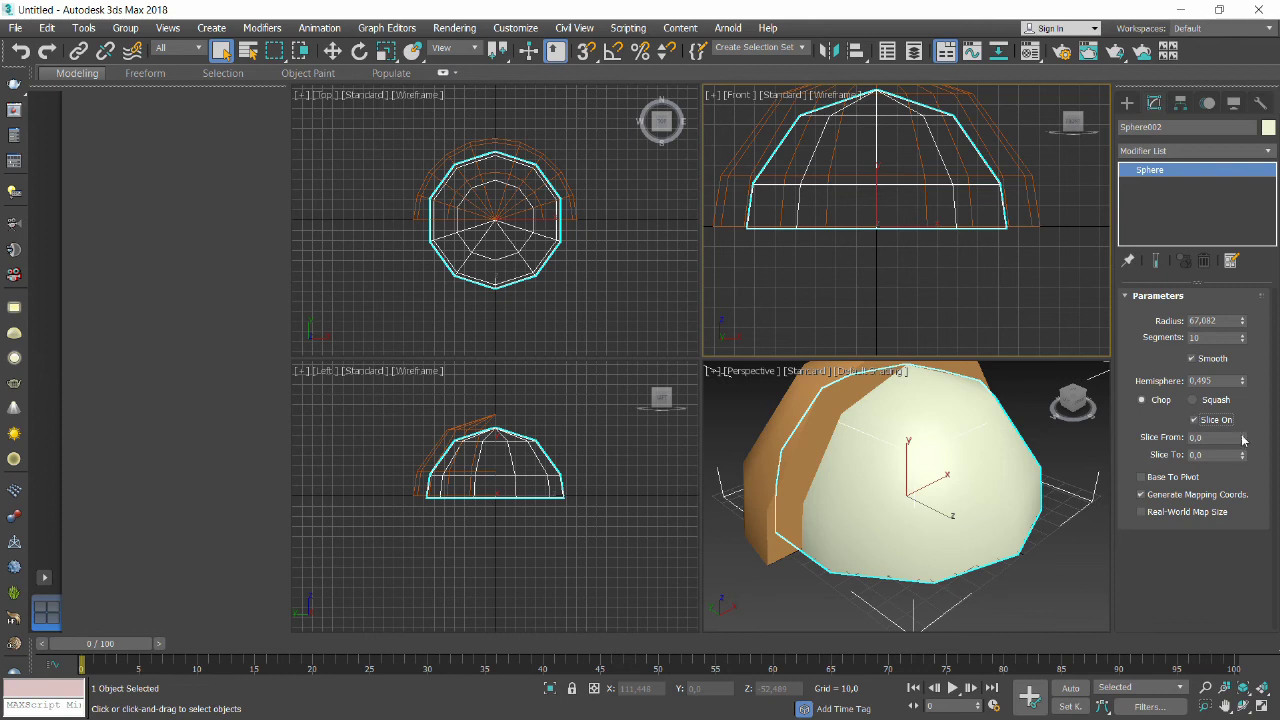
pyautogui.moveTo(1243, 440); pyautogui.dragTo(1201, 318)
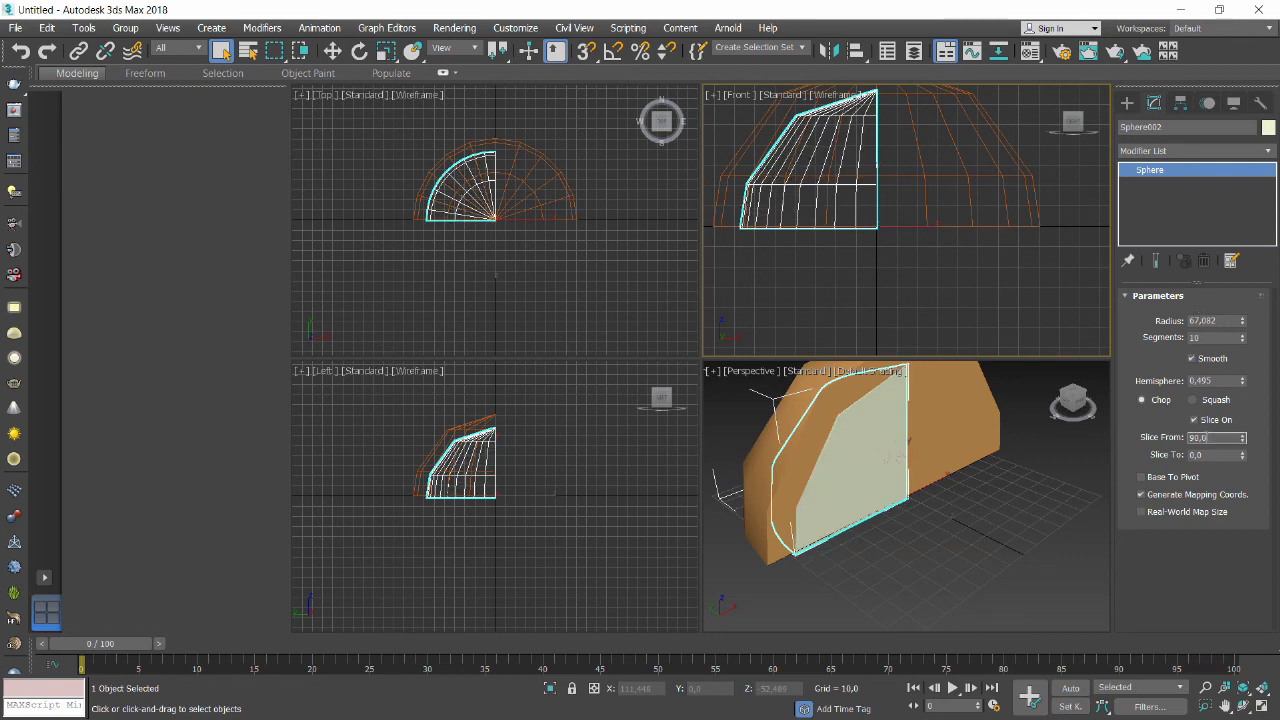
pyautogui.moveTo(1242, 458); pyautogui.dragTo(1232, 578)
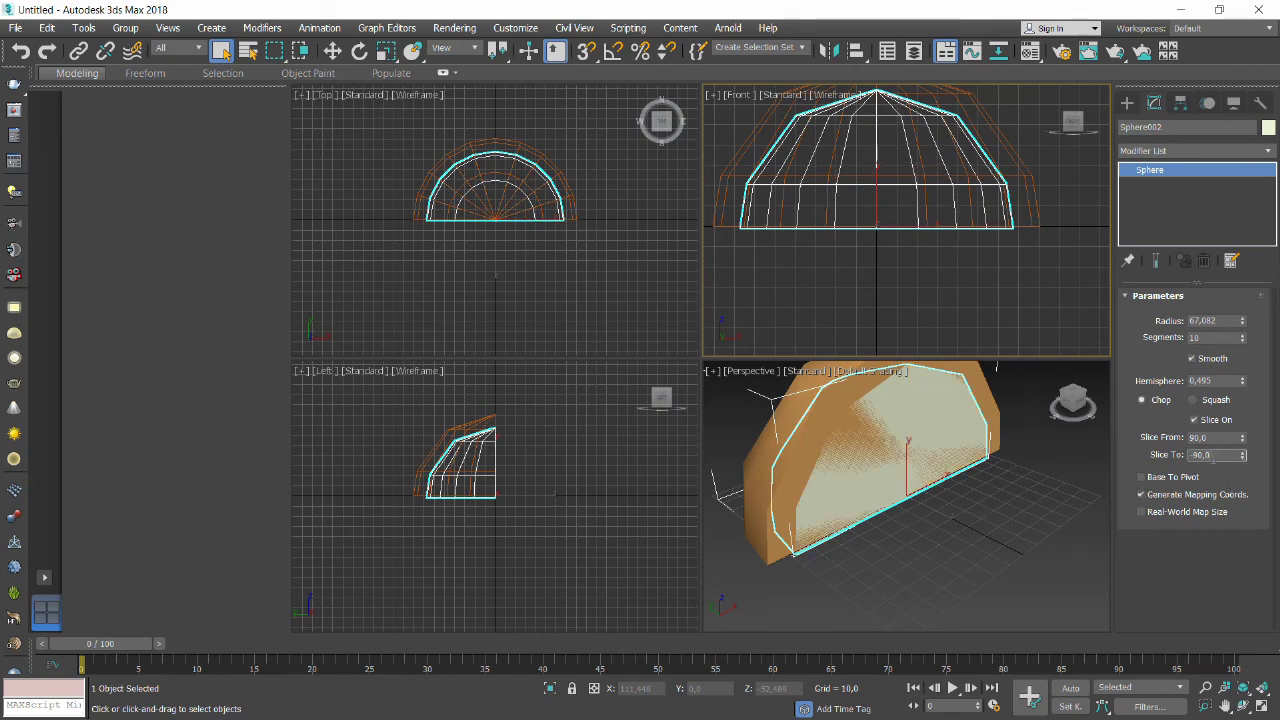
pyautogui.rightClick(505, 478)
# Move Sphere002 to Y -1,986 so its flat face pokes past the shell, then deselect.
pyautogui.scroll(4, 505, 505)
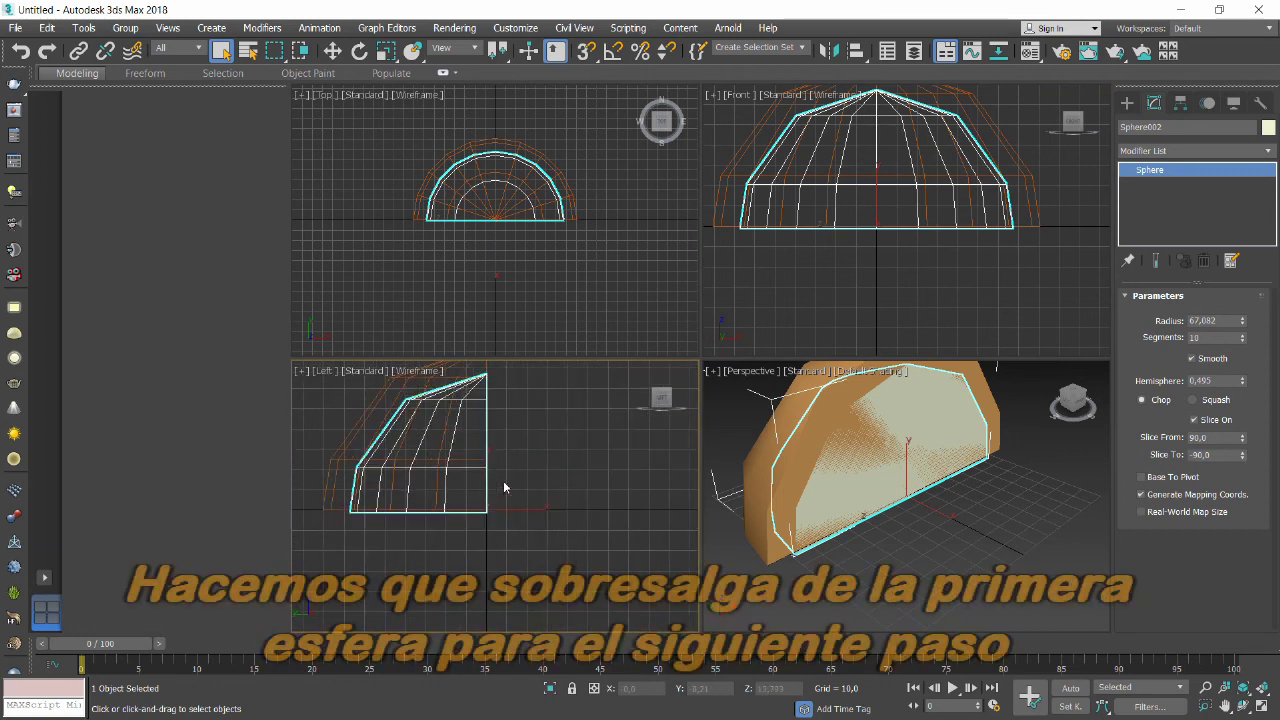
pyautogui.click(332, 51)
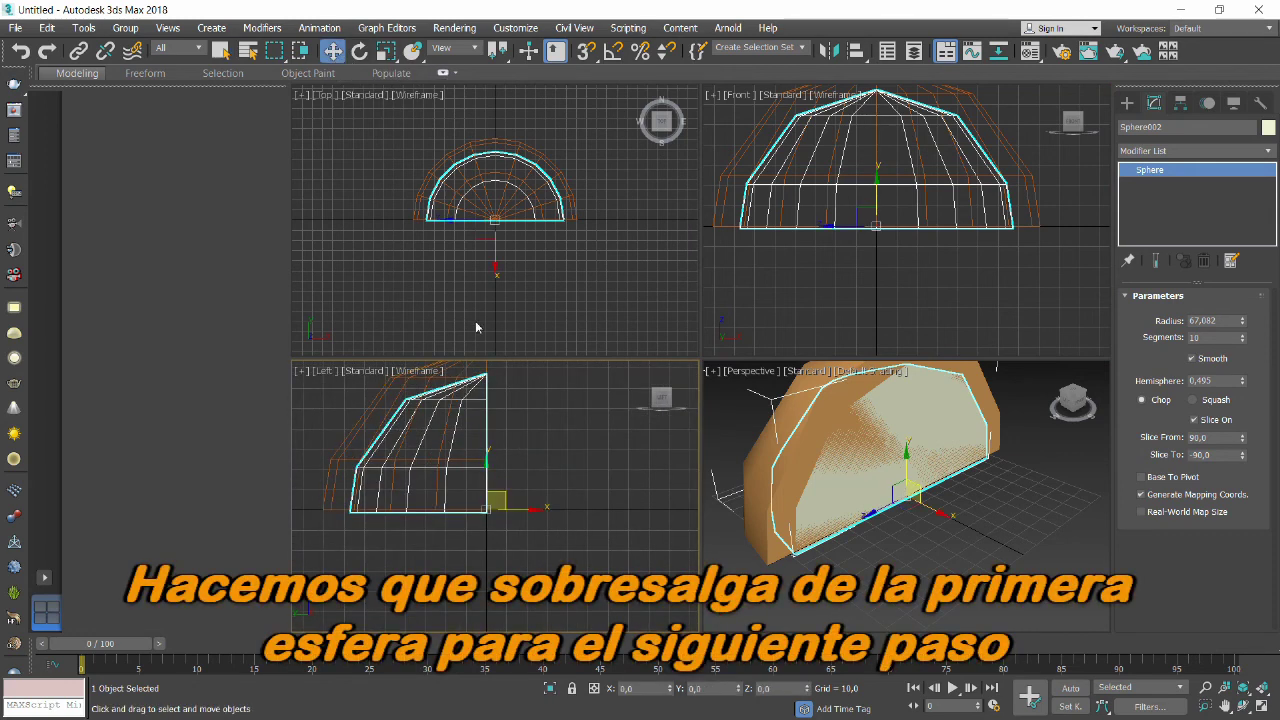
pyautogui.moveTo(533, 510); pyautogui.dragTo(538, 514)
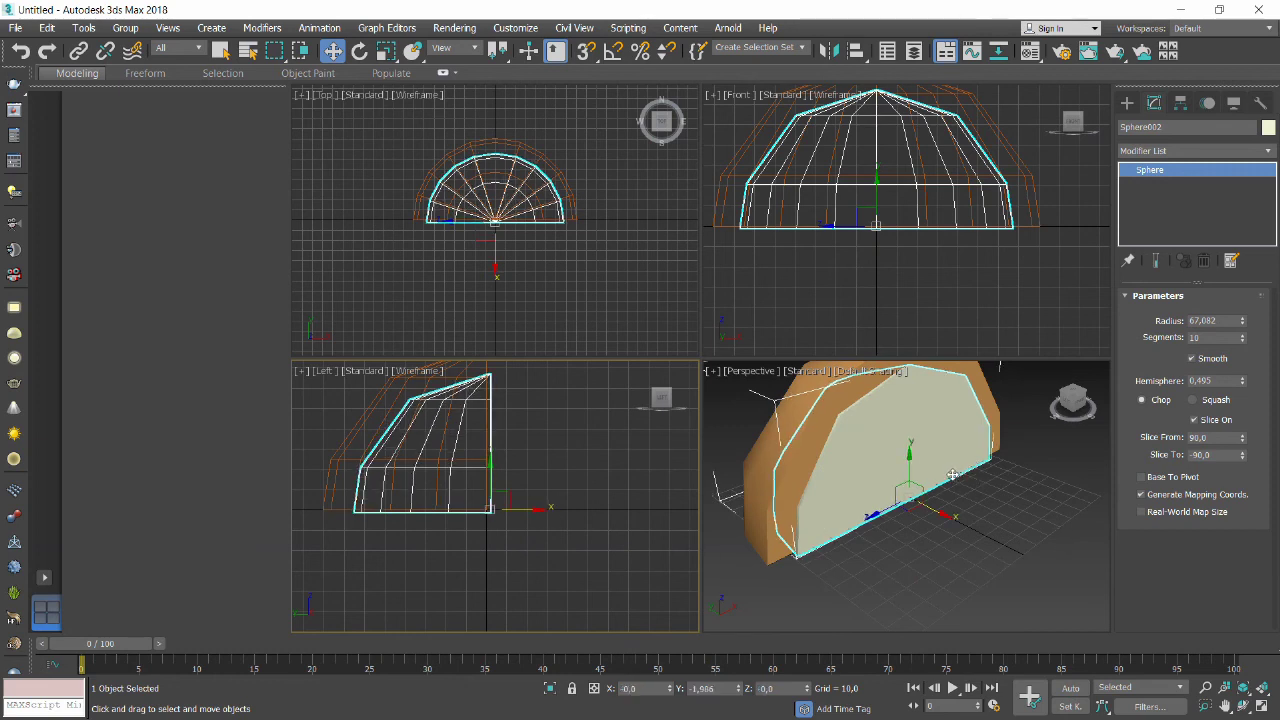
pyautogui.click(762, 458)
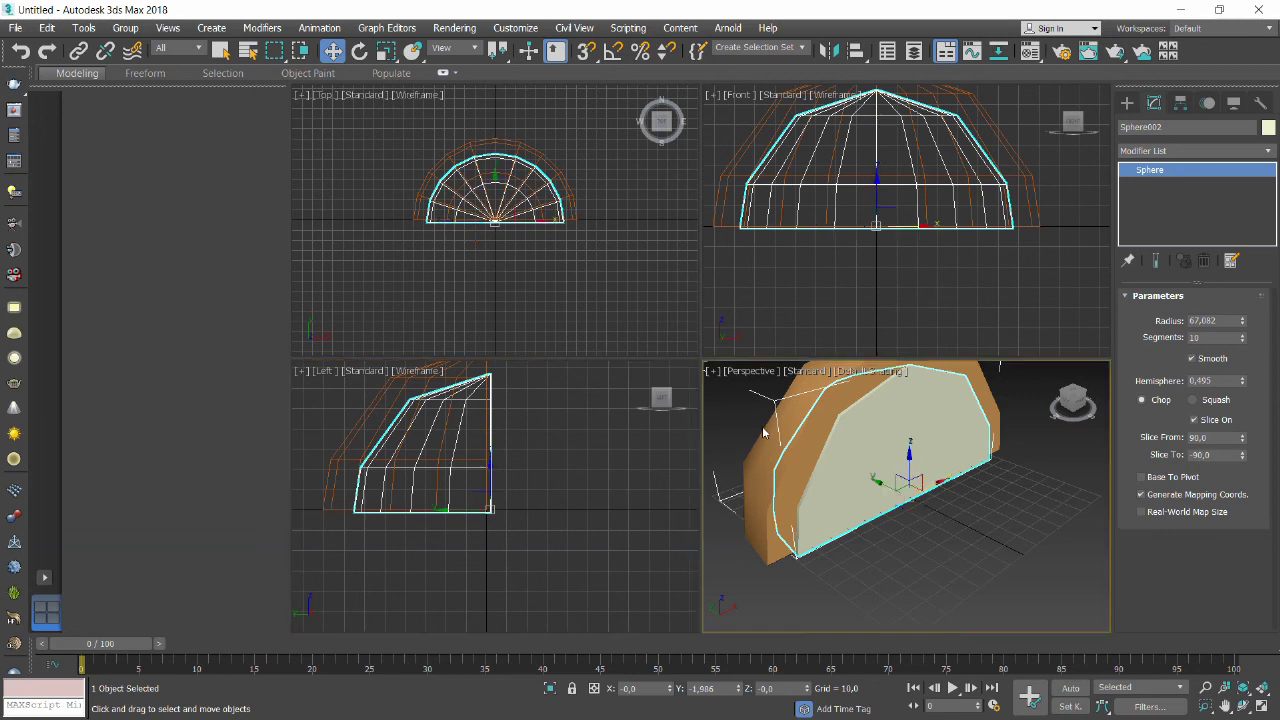
pyautogui.click(765, 429)
pyautogui.click(1127, 103)
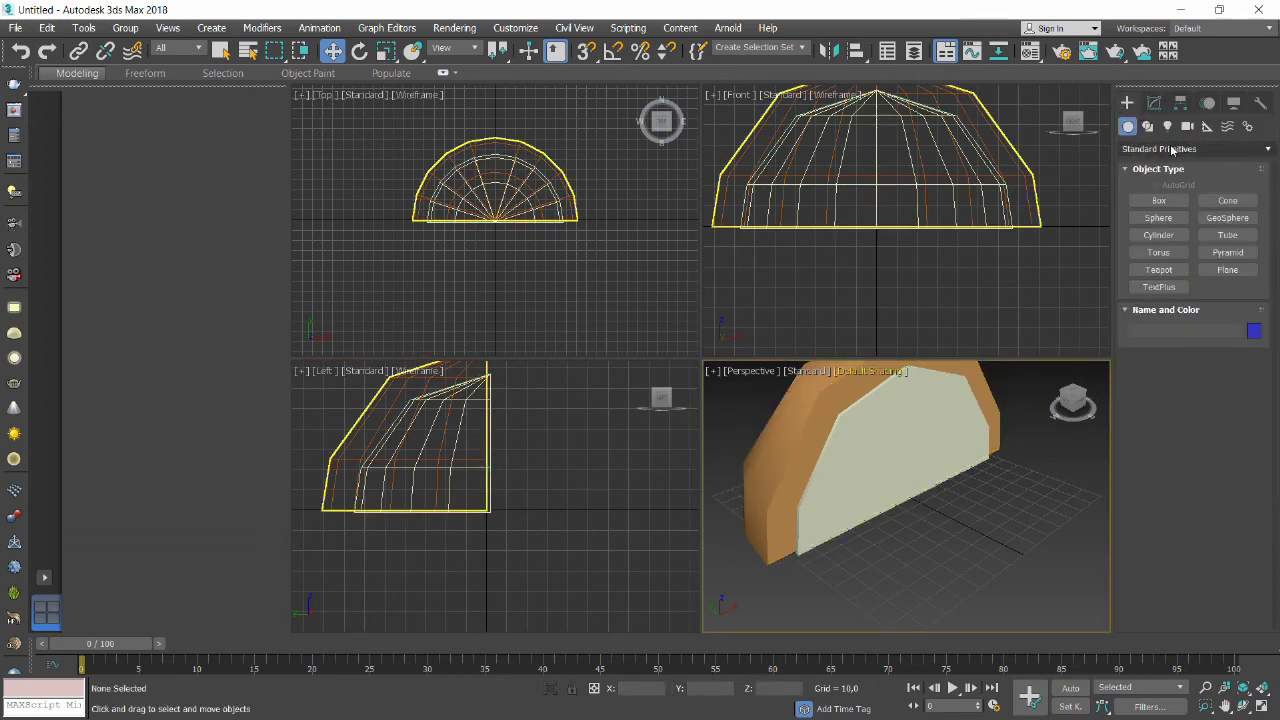
# Switch the Create panel to Compound Objects and select the outer dome Sphere001.
pyautogui.click(1170, 150)
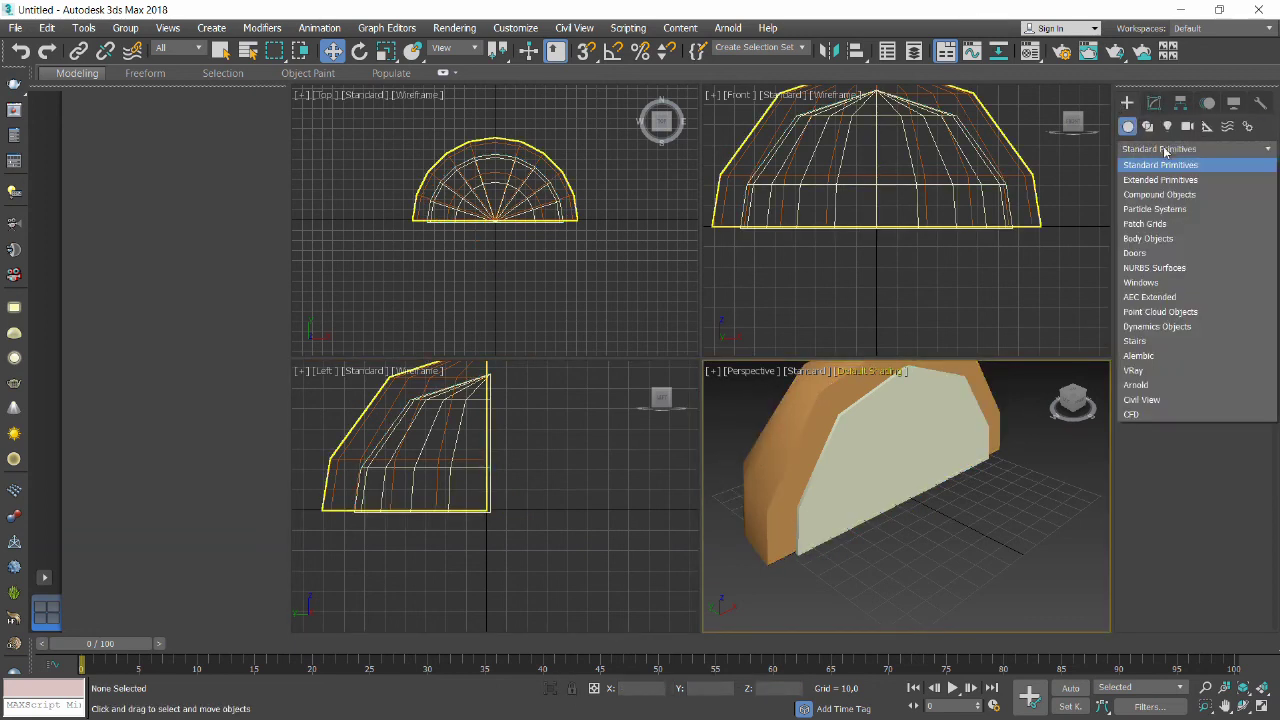
pyautogui.click(1157, 196)
pyautogui.keyDown('alt'); pyautogui.moveTo(880, 480); pyautogui.dragTo(901, 455, button='middle'); pyautogui.keyUp('alt')
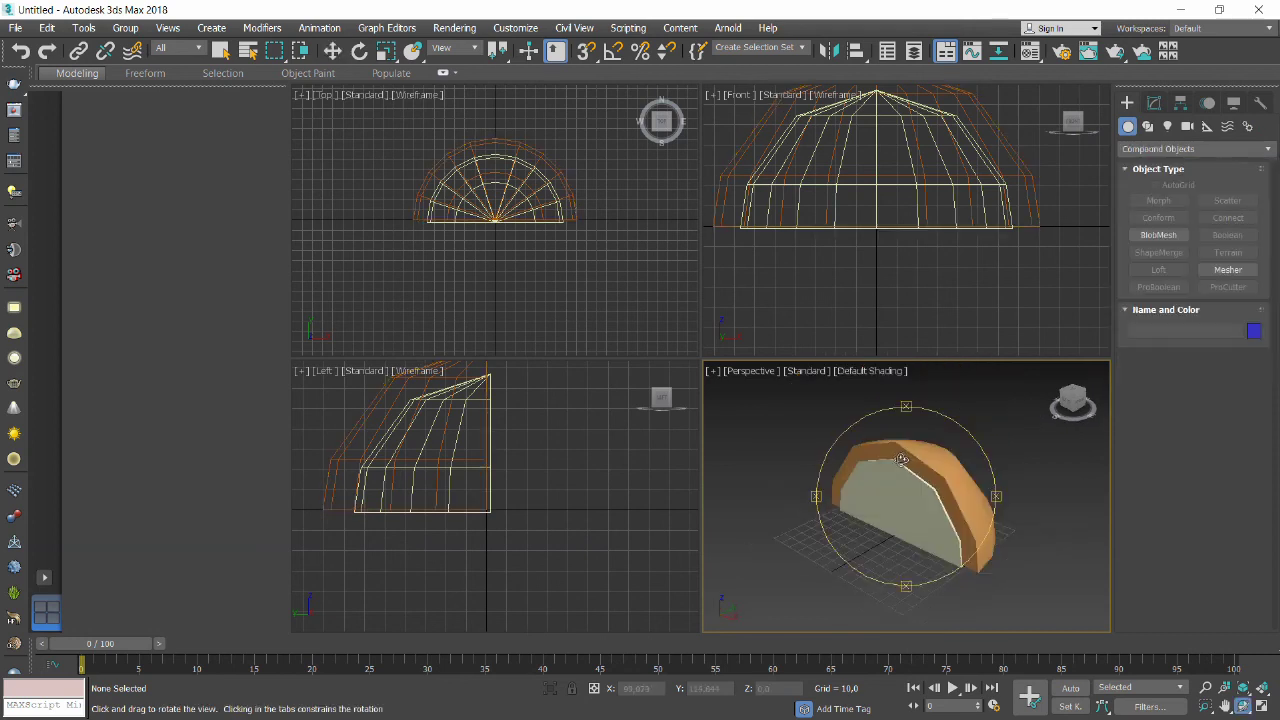
pyautogui.click(901, 455)
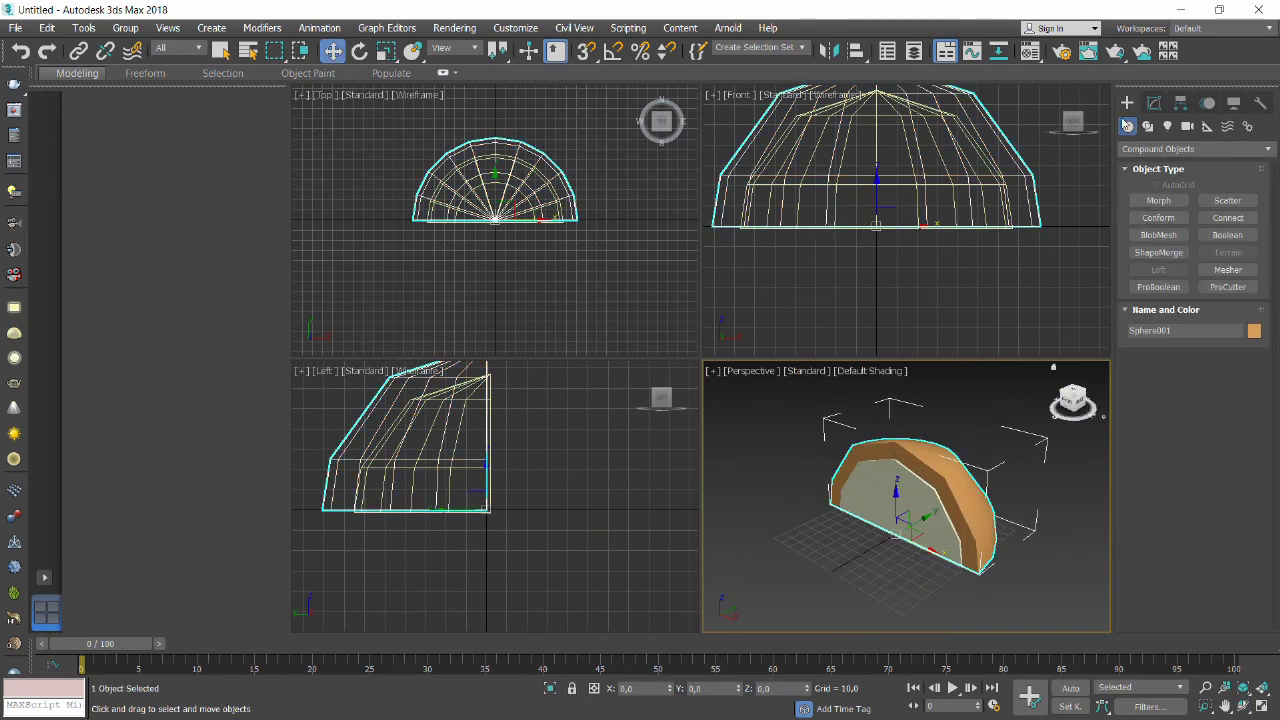
# Make Sphere001 a Boolean with Sphere002 added as a Subtract operand.
pyautogui.click(1225, 235)
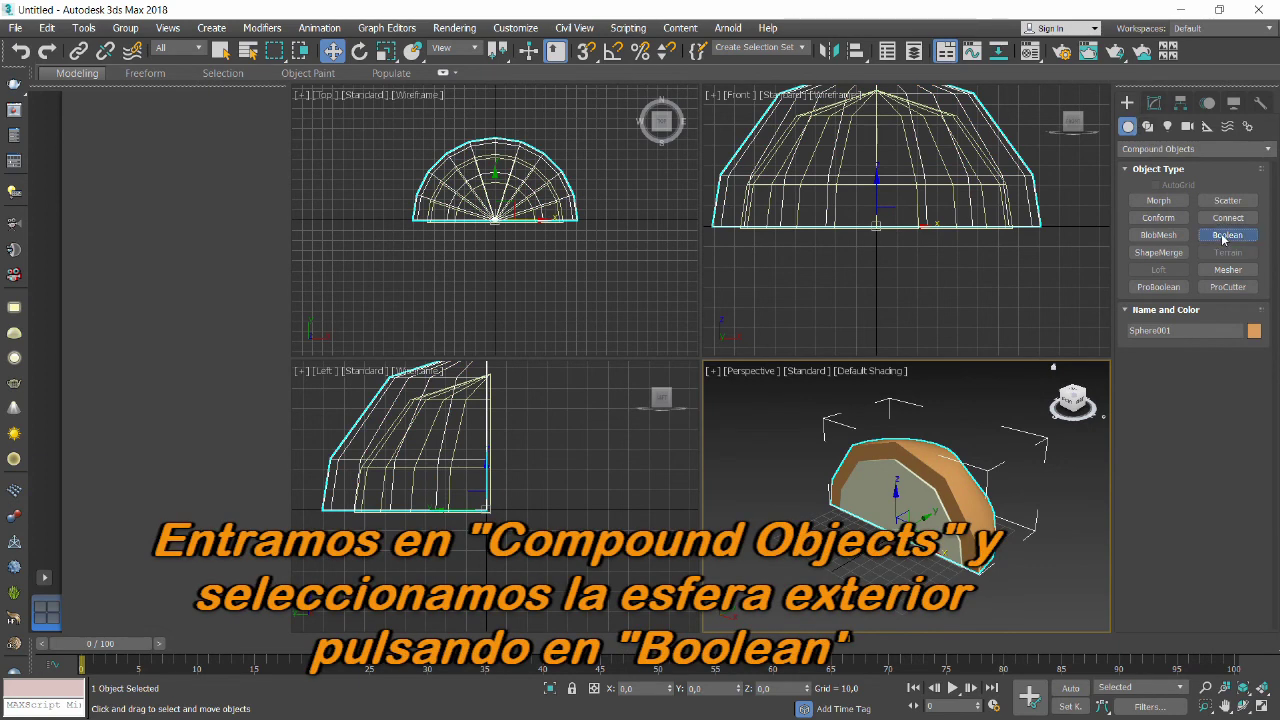
pyautogui.click(1190, 379)
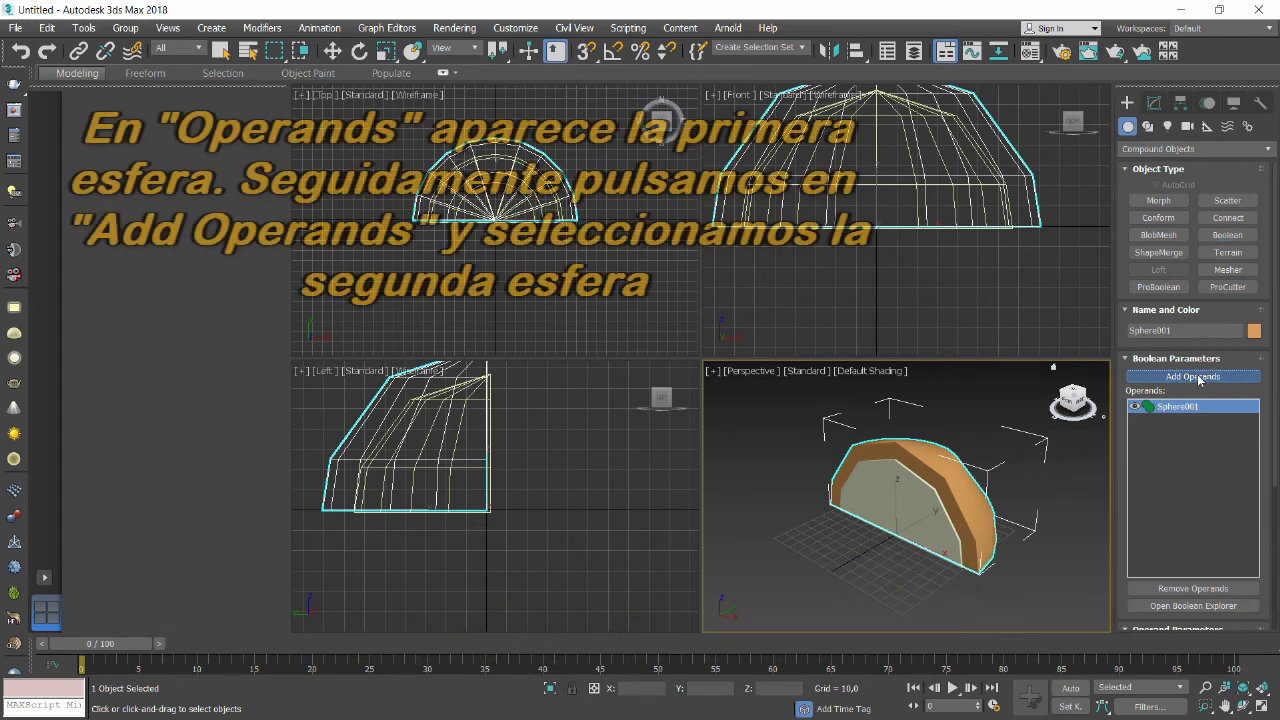
pyautogui.click(884, 506)
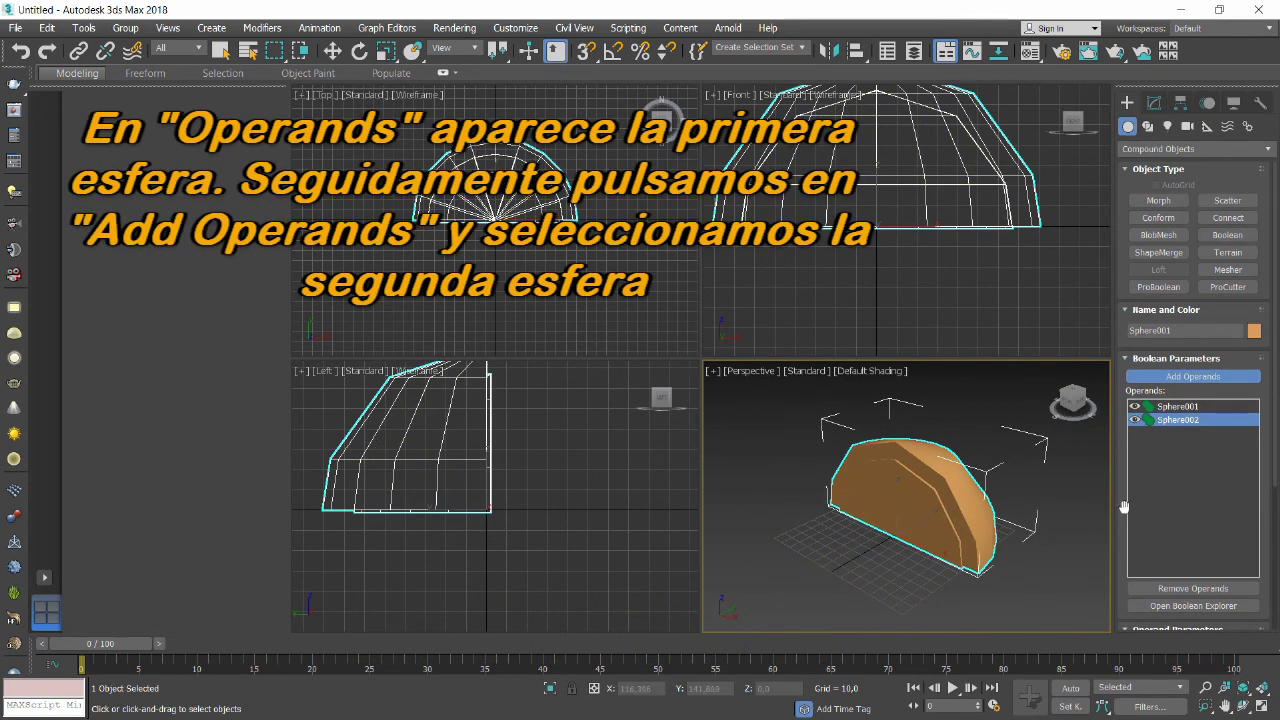
pyautogui.moveTo(1124, 507); pyautogui.dragTo(1130, 291)
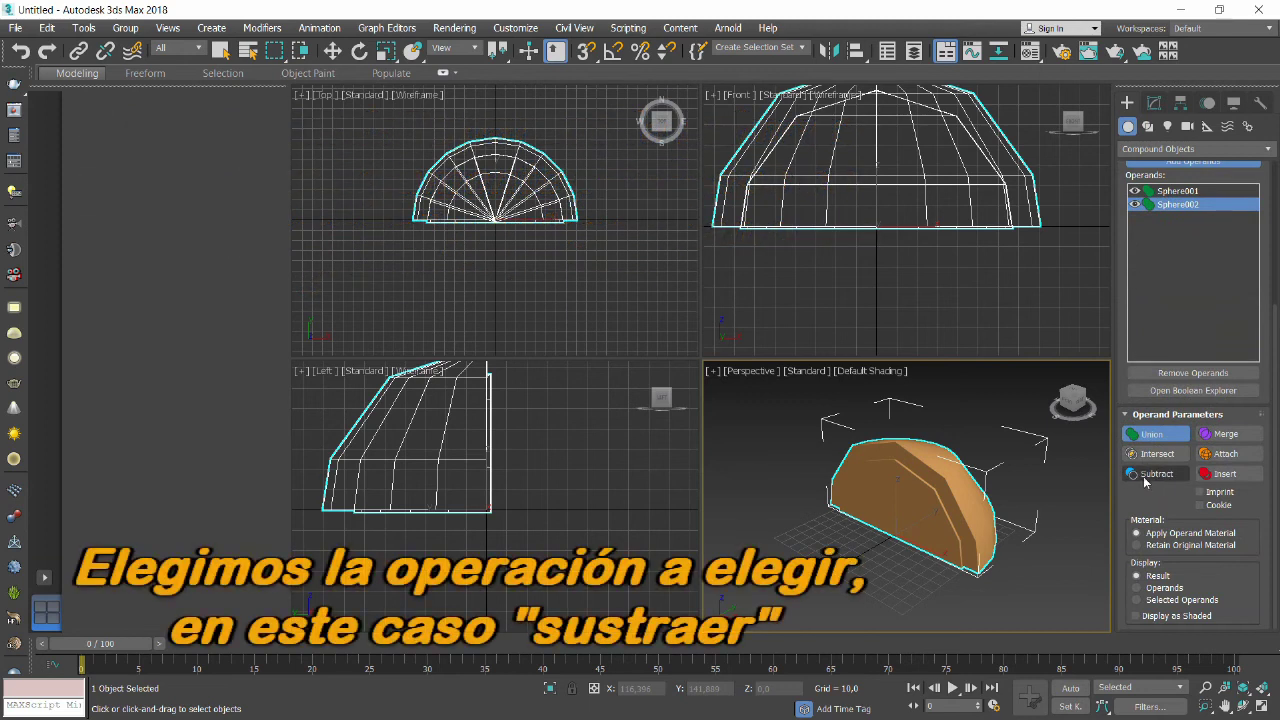
pyautogui.click(1150, 476)
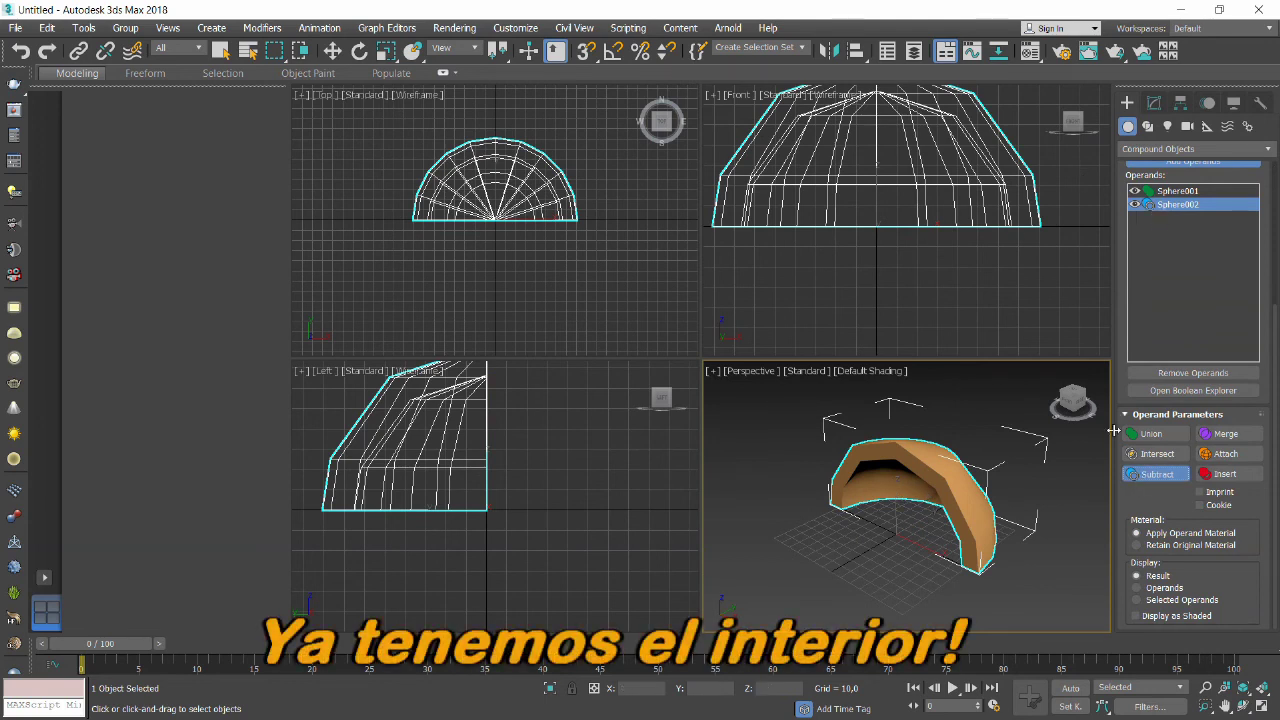
pyautogui.moveTo(1122, 217); pyautogui.dragTo(1111, 474)
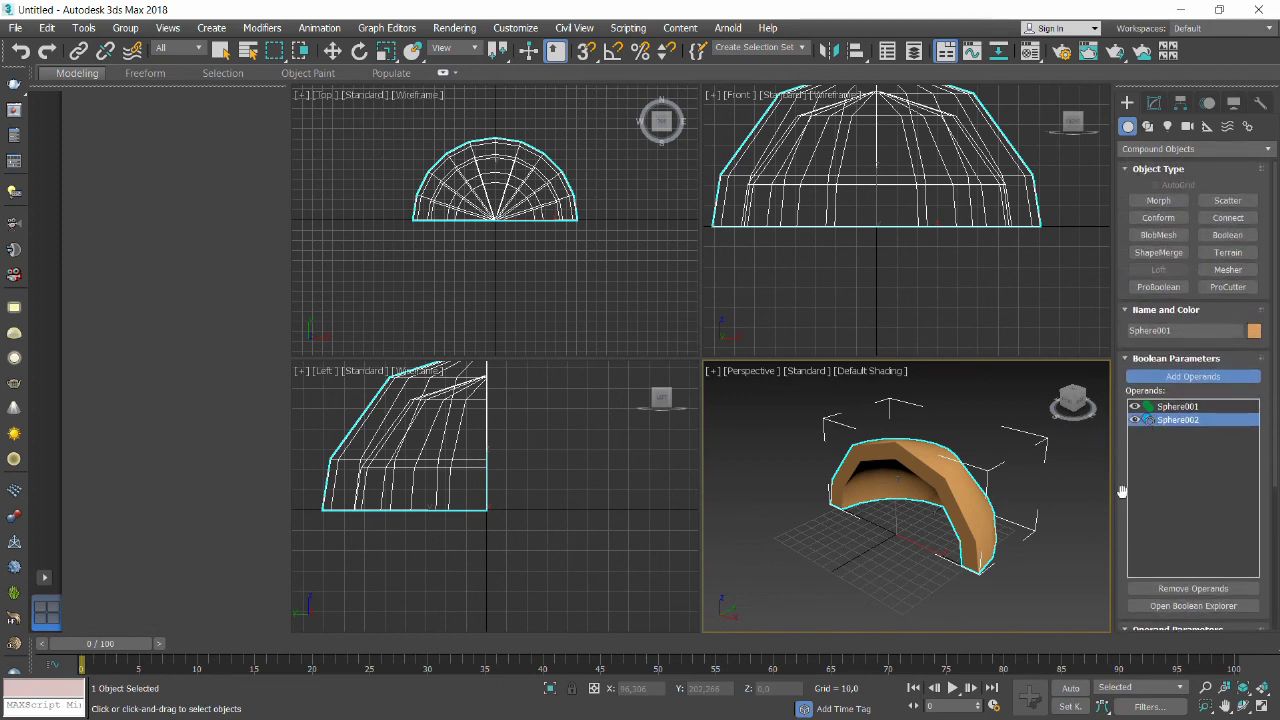
pyautogui.moveTo(1122, 494)
pyautogui.mouseDown()
pyautogui.moveTo(1122, 355)
pyautogui.moveTo(1128, 517)
pyautogui.mouseUp()
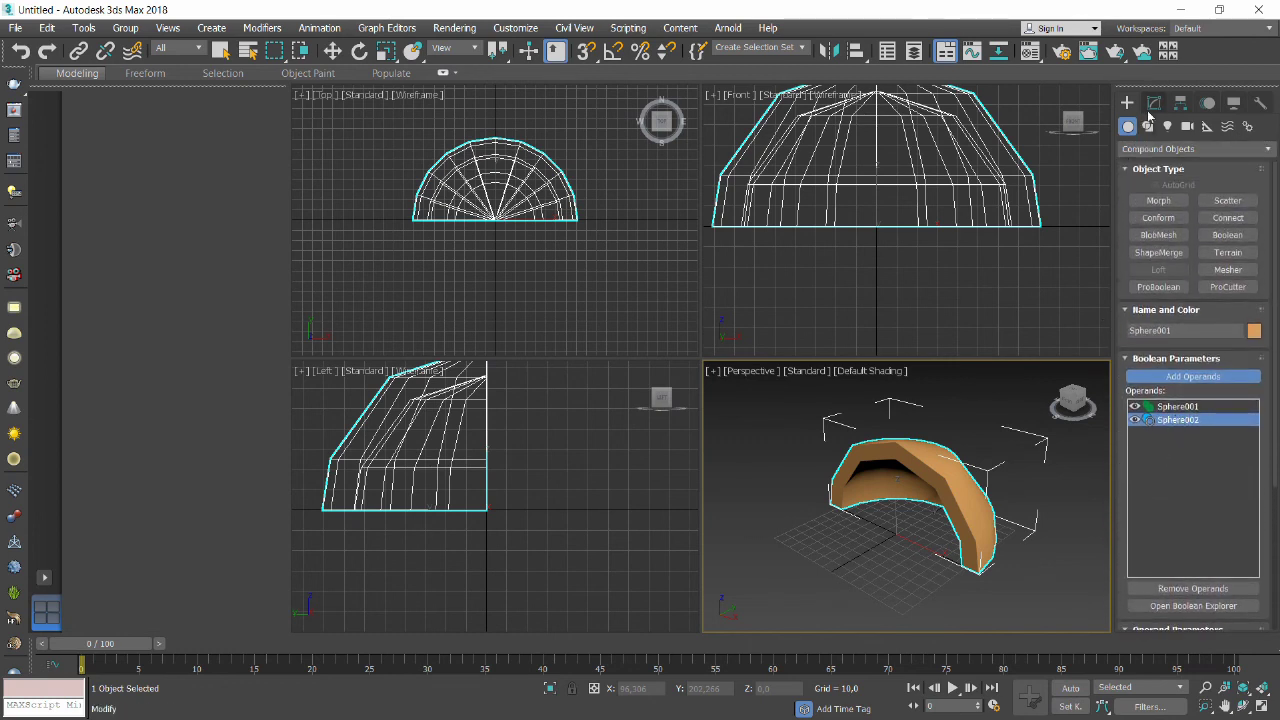
# Set the Front viewport to Facets shading with Edged Faces.
pyautogui.click(1151, 110)
pyautogui.click(1127, 103)
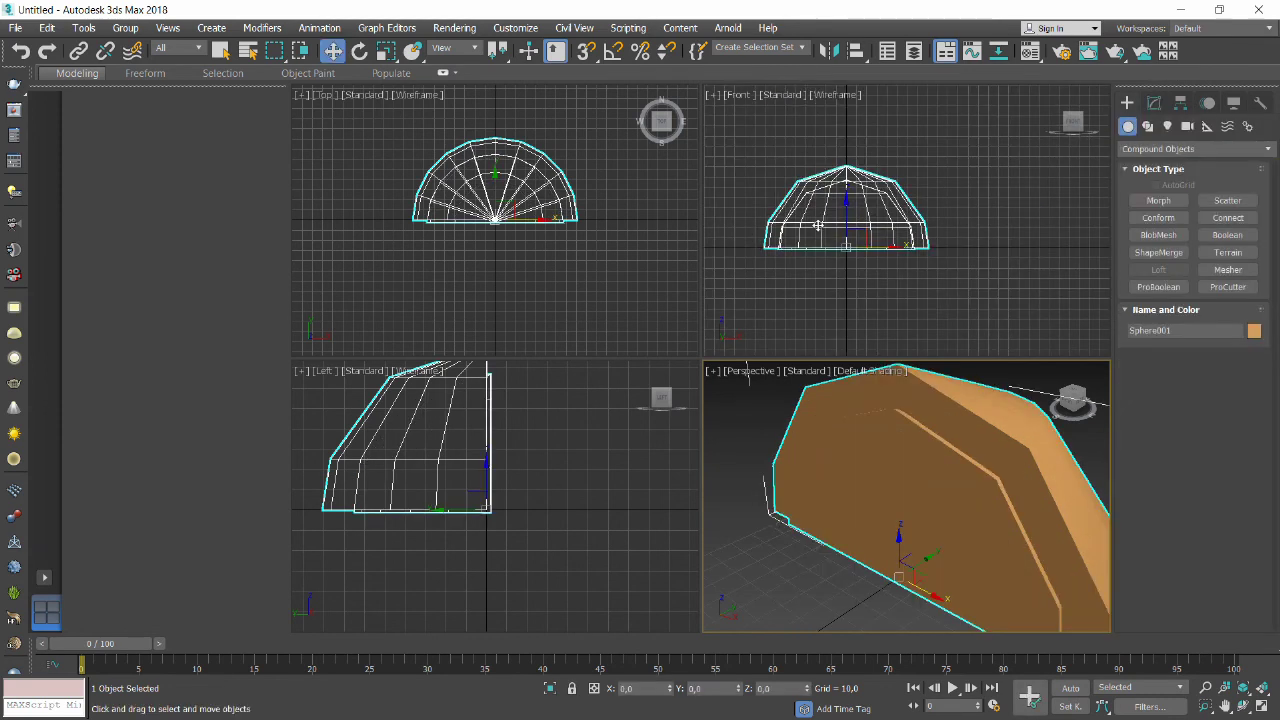
pyautogui.click(828, 97)
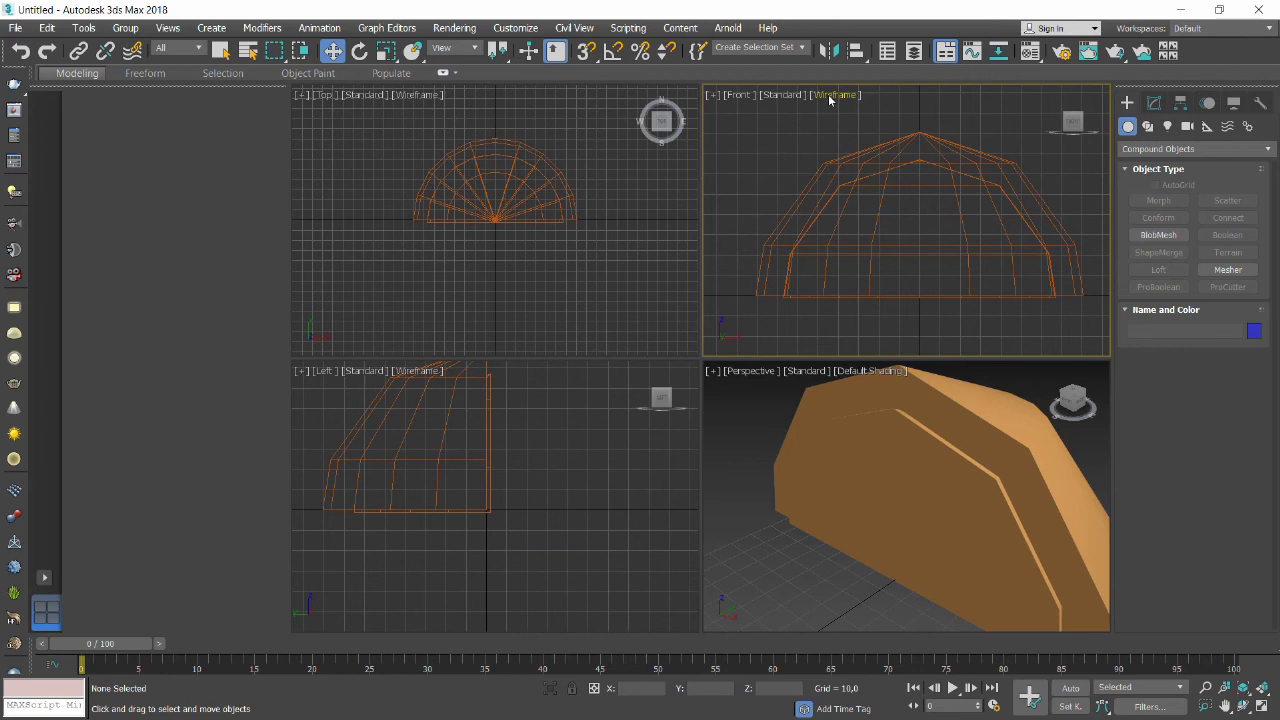
pyautogui.click(828, 97)
pyautogui.click(840, 123)
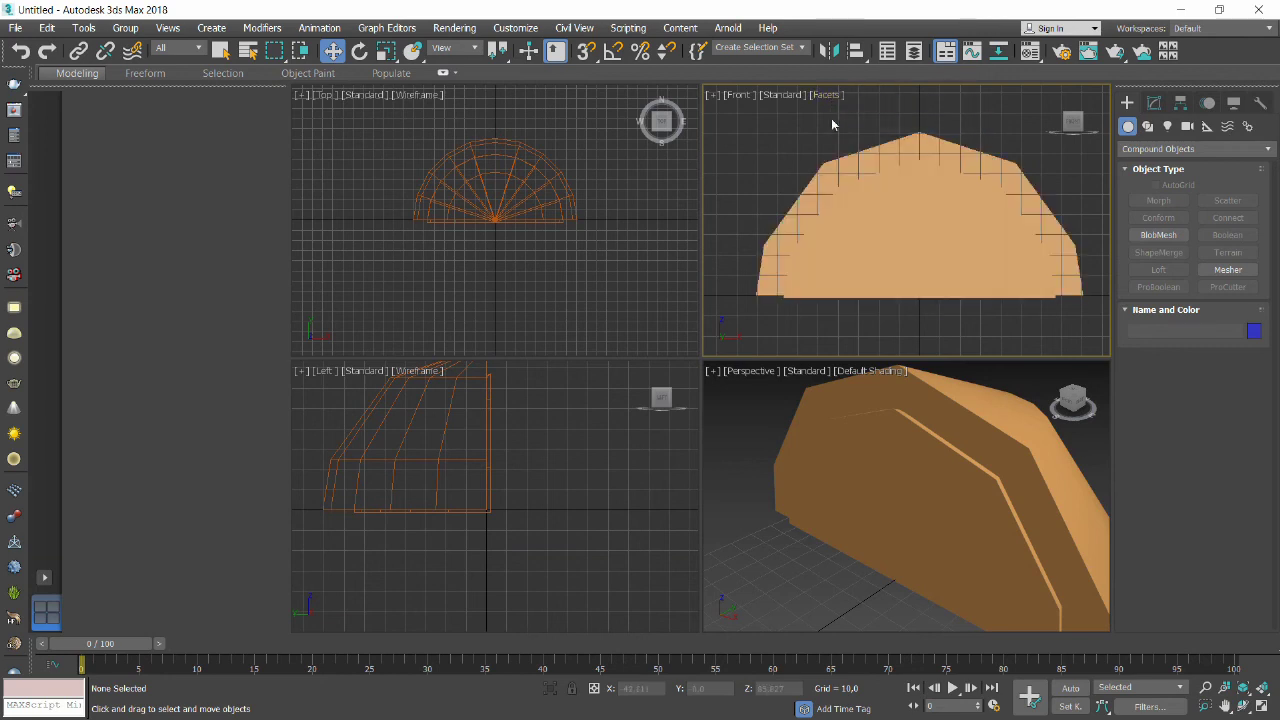
pyautogui.click(820, 97)
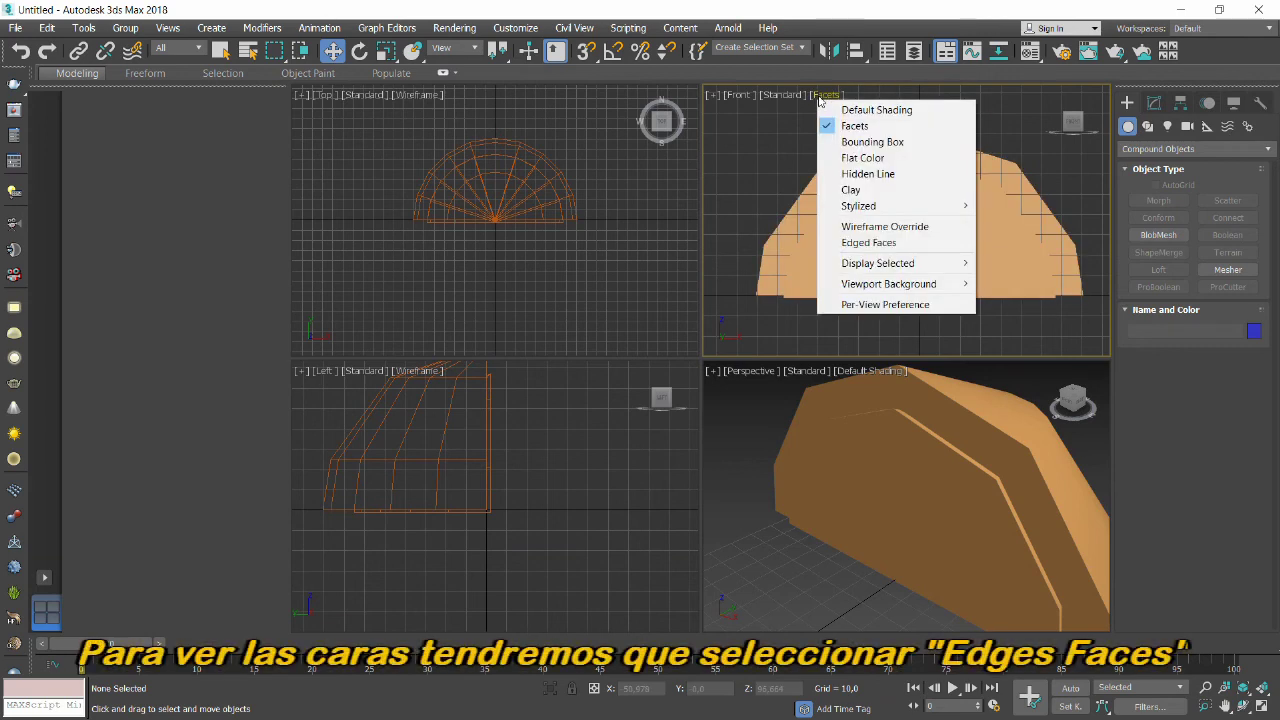
pyautogui.click(858, 244)
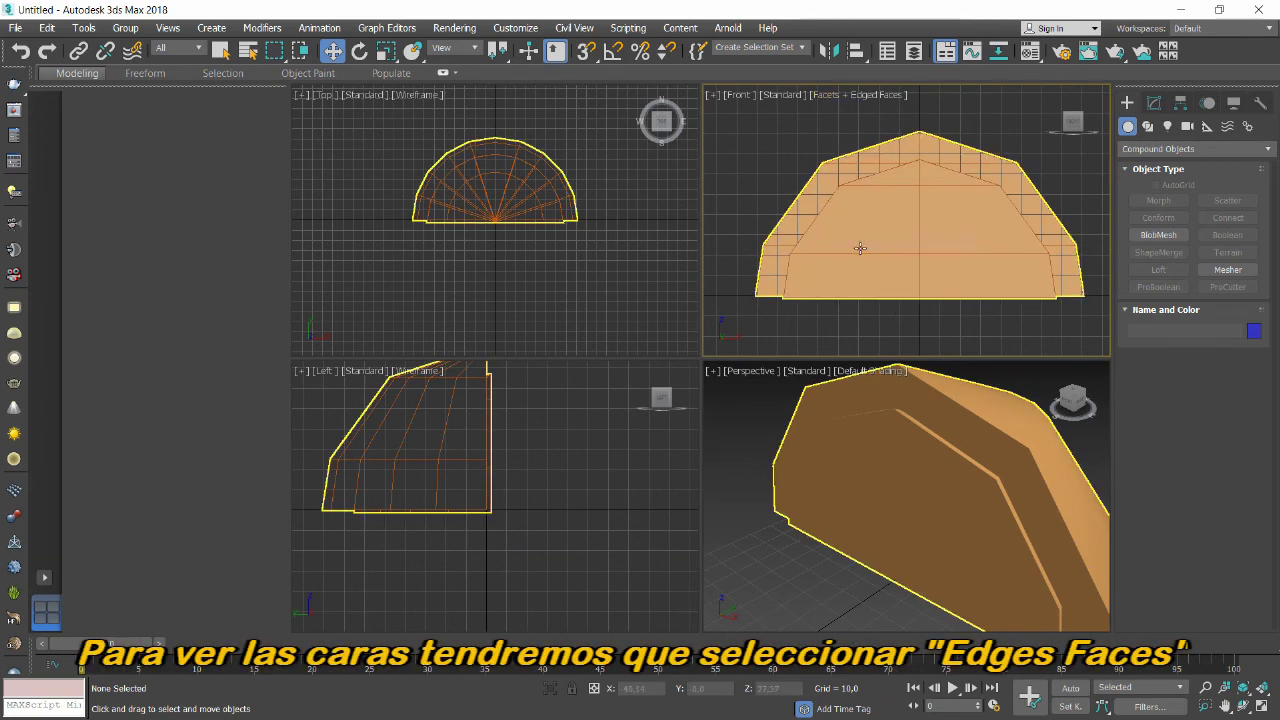
# Select Sphere001 and orbit the Front view to see the domes at an angle.
pyautogui.click(933, 256)
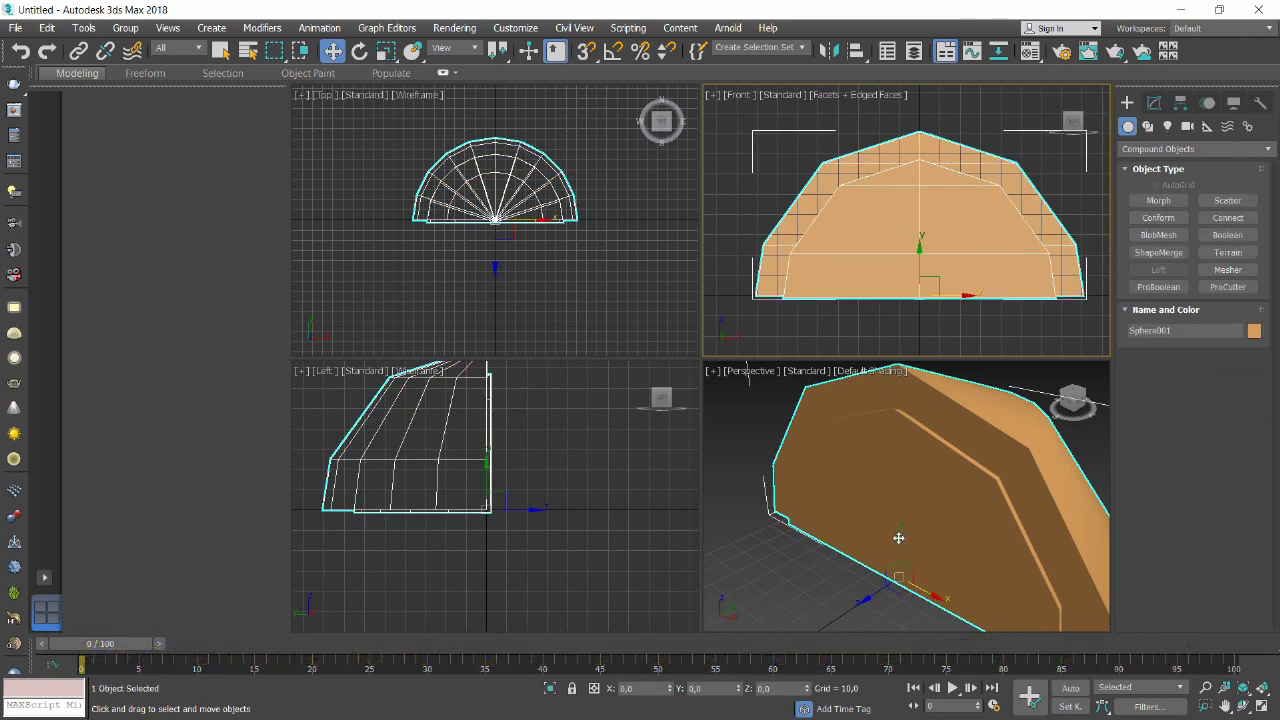
pyautogui.moveTo(1076, 127)
pyautogui.mouseDown()
pyautogui.moveTo(1040, 130)
pyautogui.moveTo(1076, 127)
pyautogui.mouseUp()
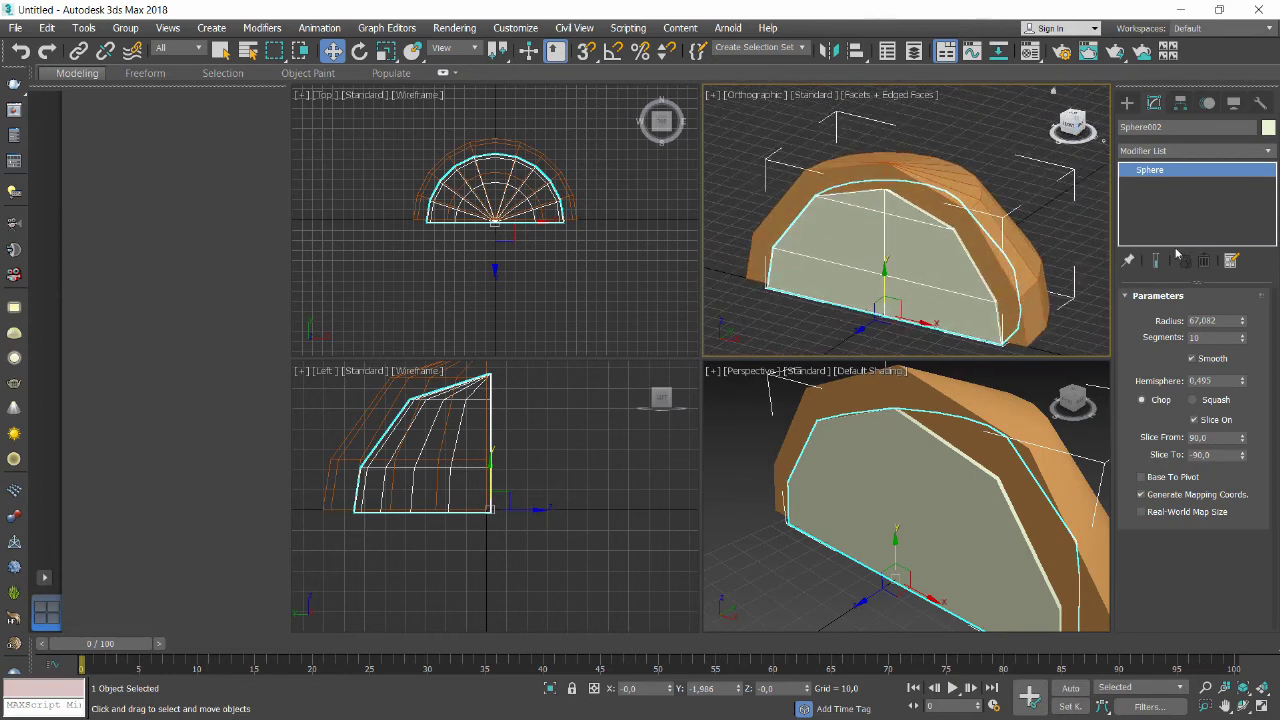
pyautogui.click(1127, 103)
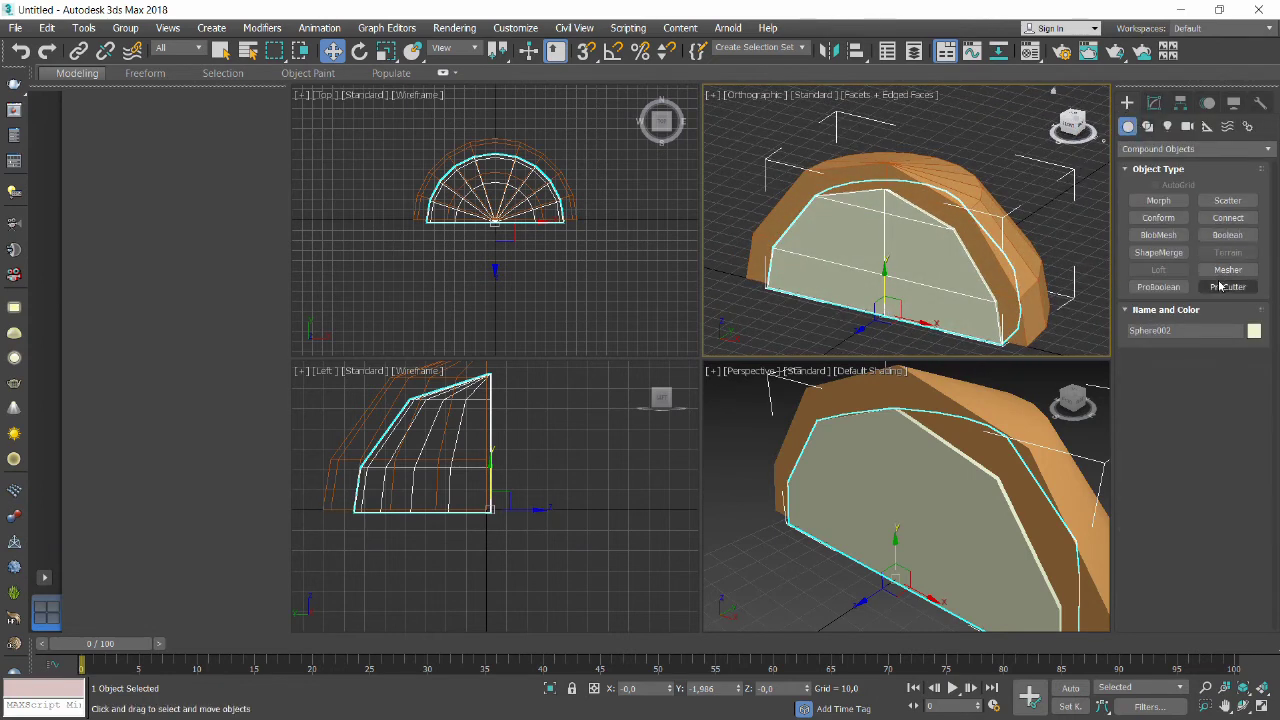
# Boolean-subtract Sphere002 from Sphere001 again to hollow the dome.
pyautogui.click(962, 191)
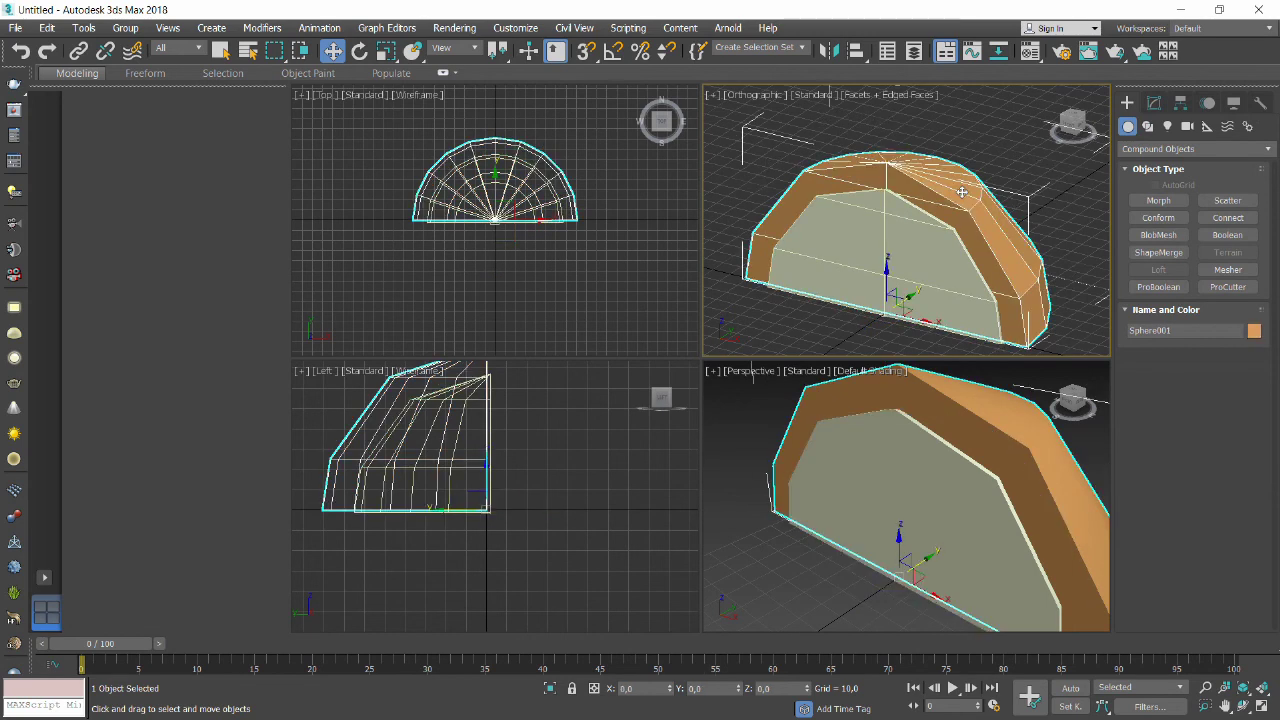
pyautogui.click(1227, 235)
pyautogui.click(1174, 377)
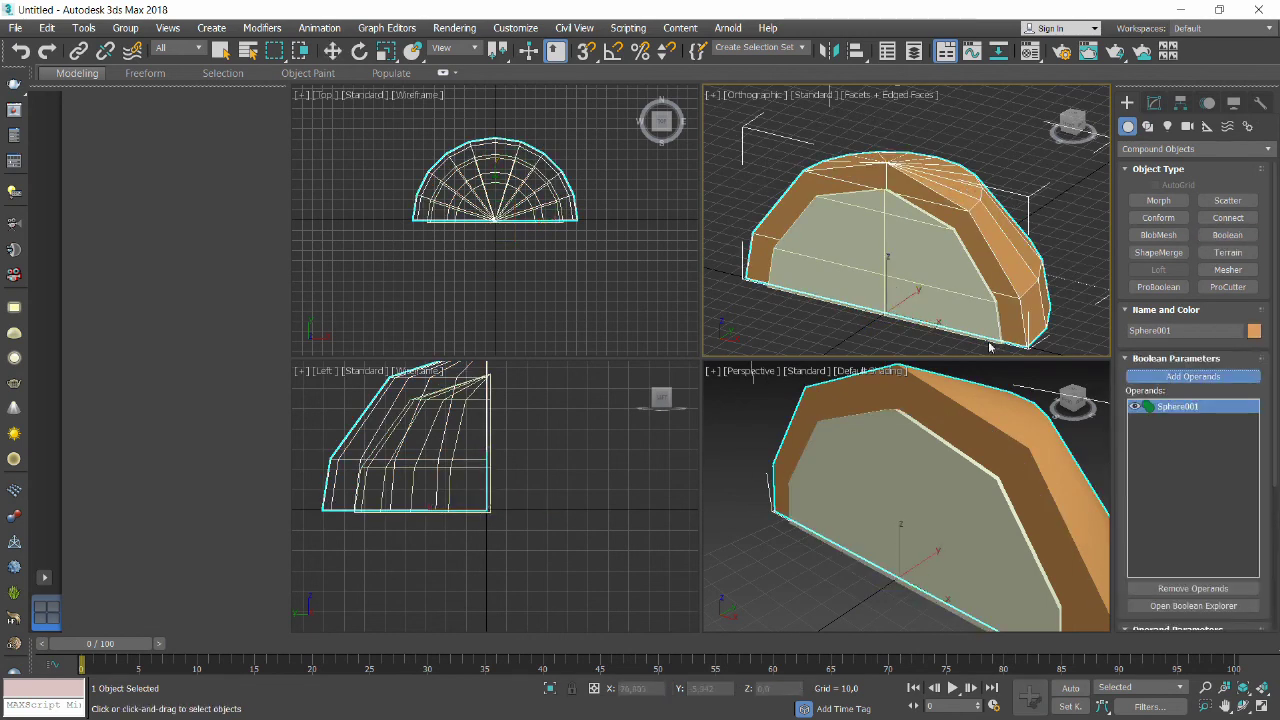
pyautogui.click(950, 288)
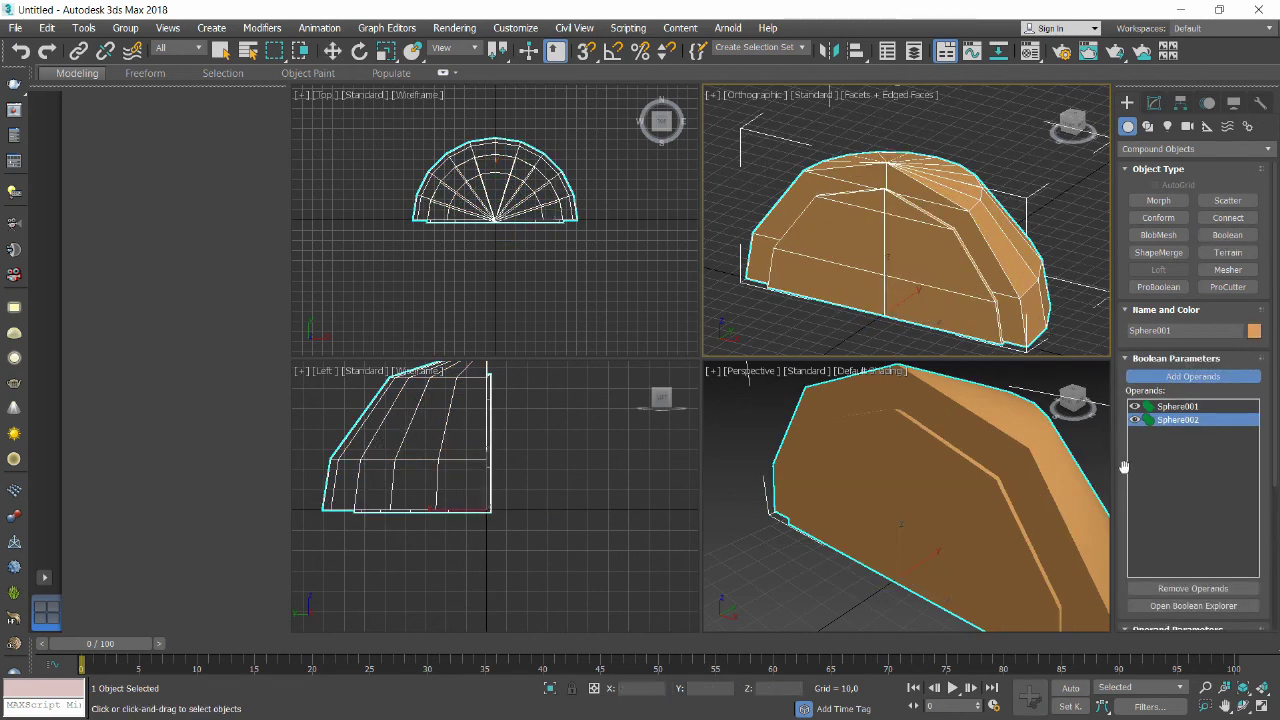
pyautogui.moveTo(1124, 467); pyautogui.dragTo(1110, 250)
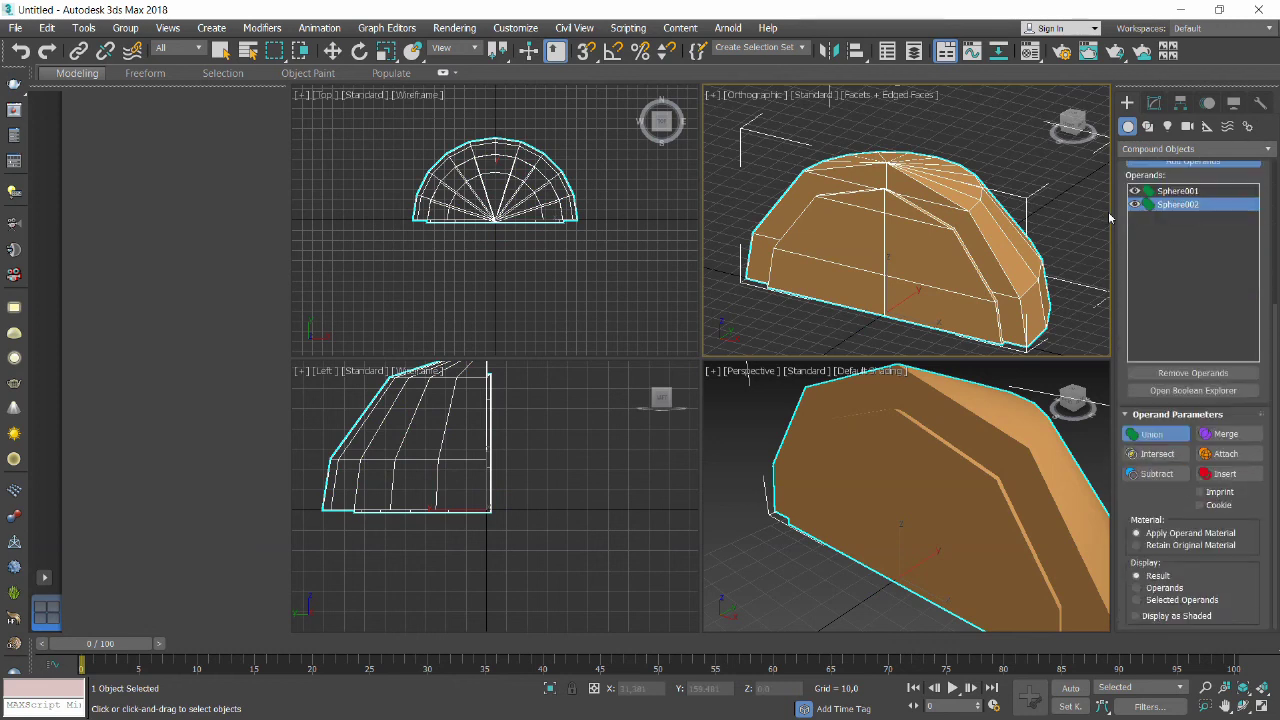
pyautogui.click(1153, 474)
pyautogui.scroll(-4, 952, 510)
pyautogui.scroll(2, 952, 510)
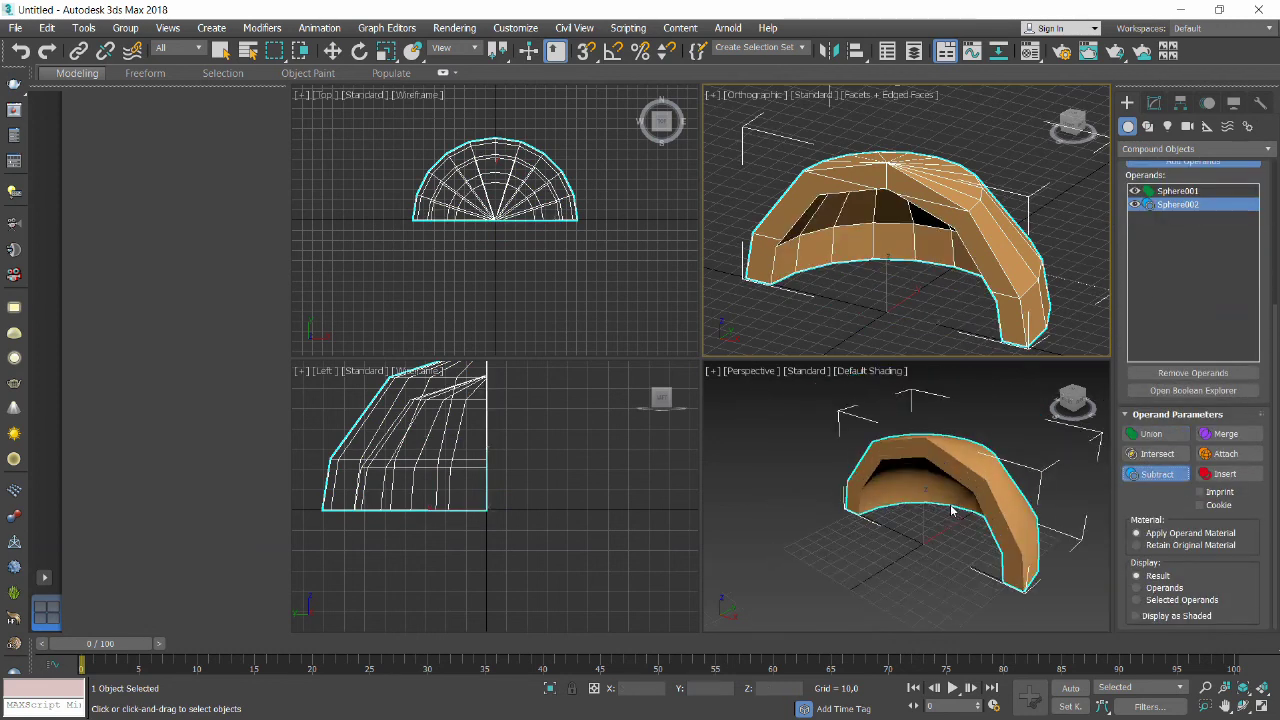
# Show Edged Faces in a maximized Perspective view and display Sphere001's modifier stack.
pyautogui.click(874, 370)
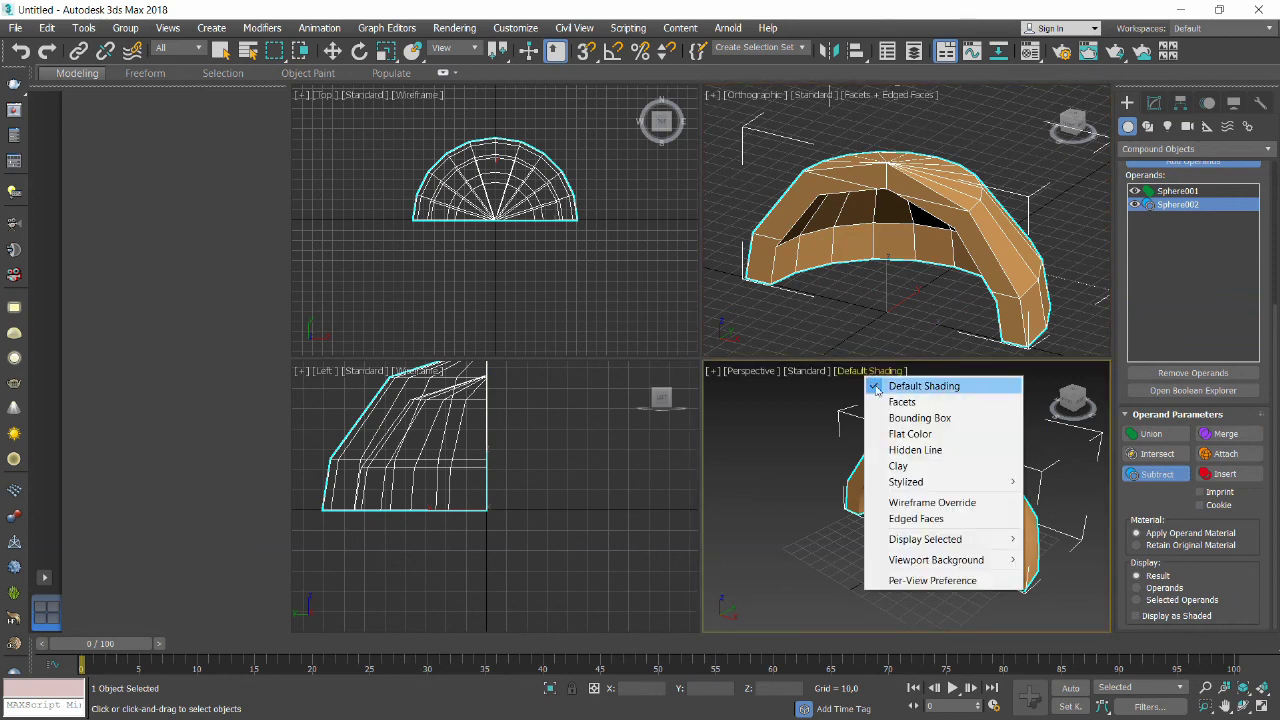
pyautogui.click(916, 518)
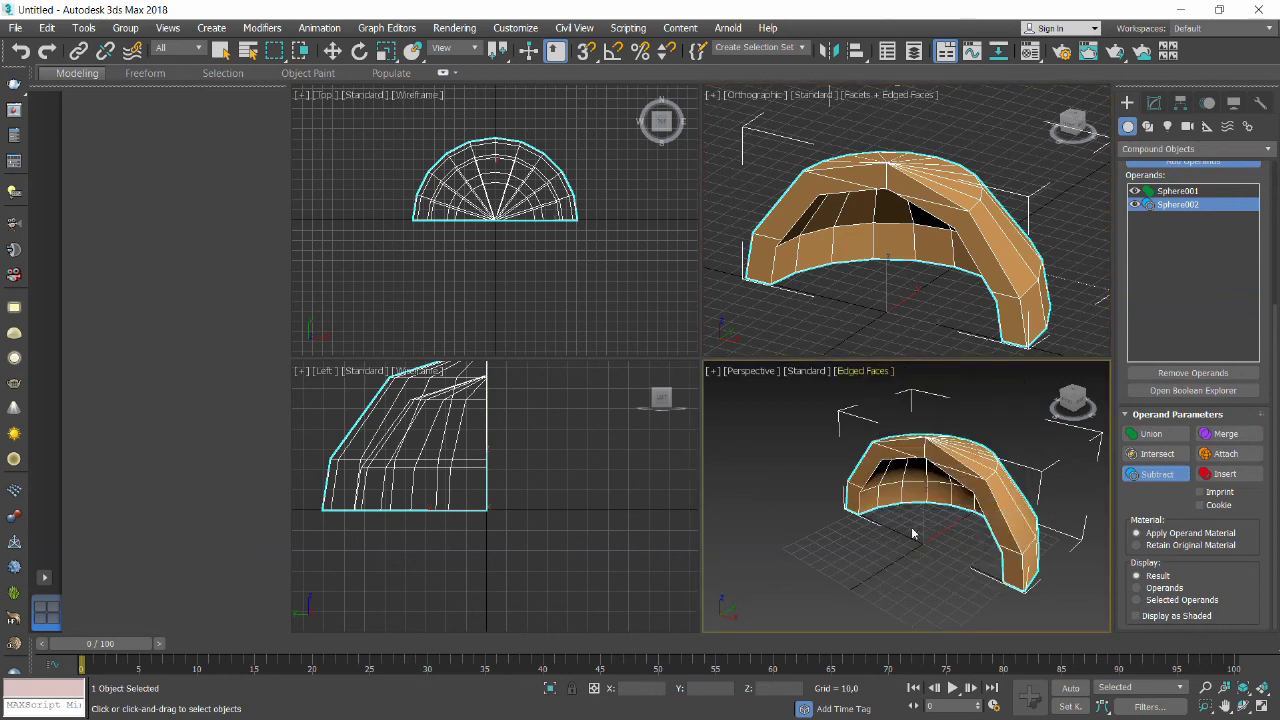
pyautogui.click(1261, 706)
pyautogui.scroll(-3, 862, 480)
pyautogui.scroll(2, 853, 479)
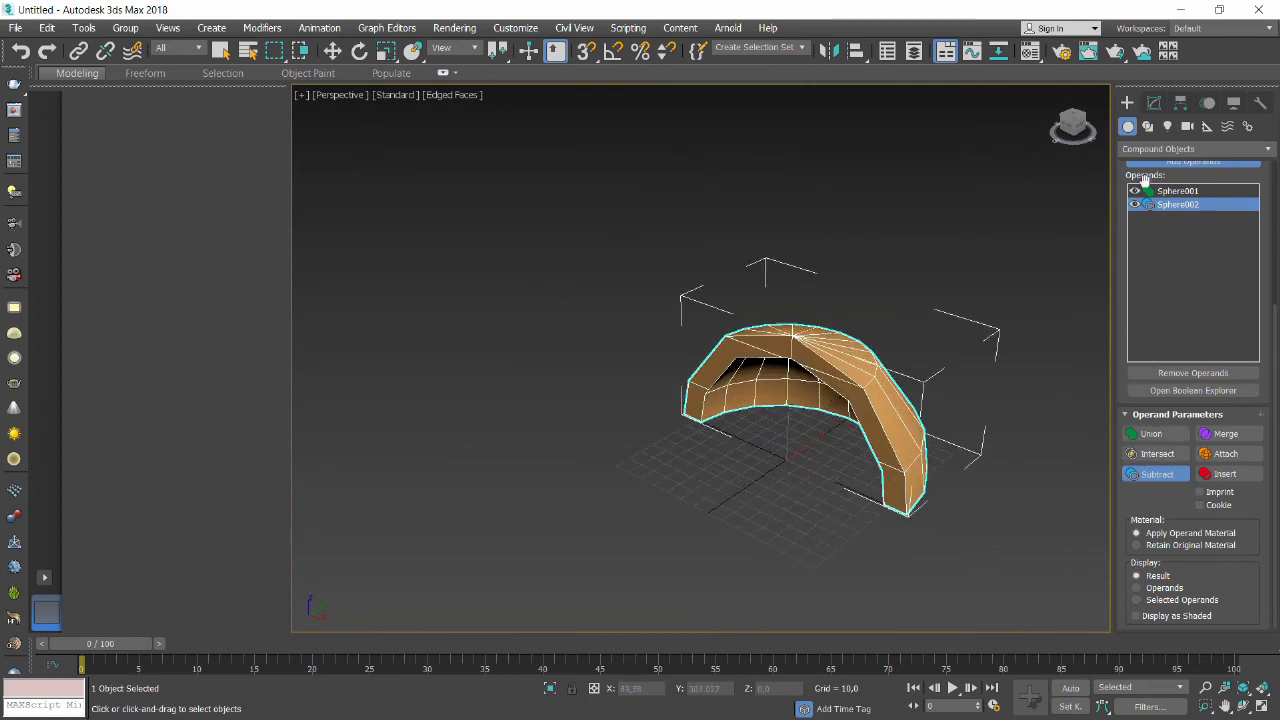
pyautogui.click(1152, 104)
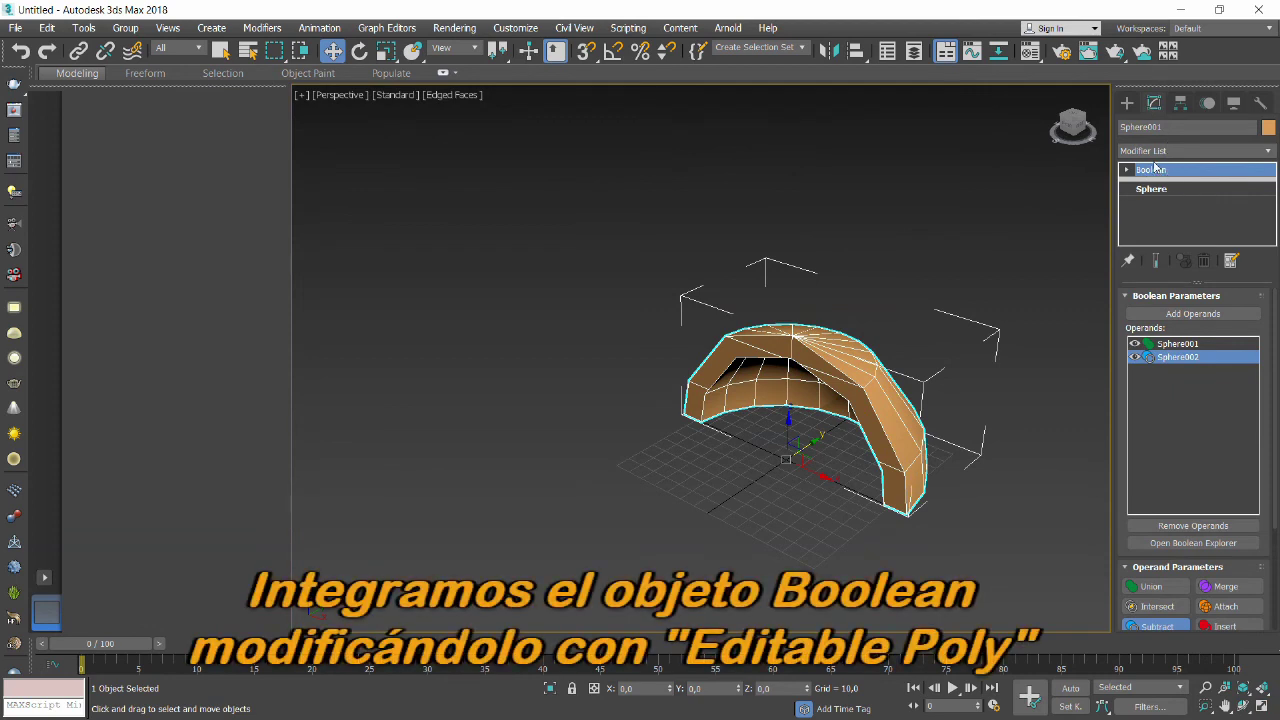
# Convert the Sphere001 Boolean shell to an Editable Poly from the stack's right-click menu.
pyautogui.click(1267, 151)
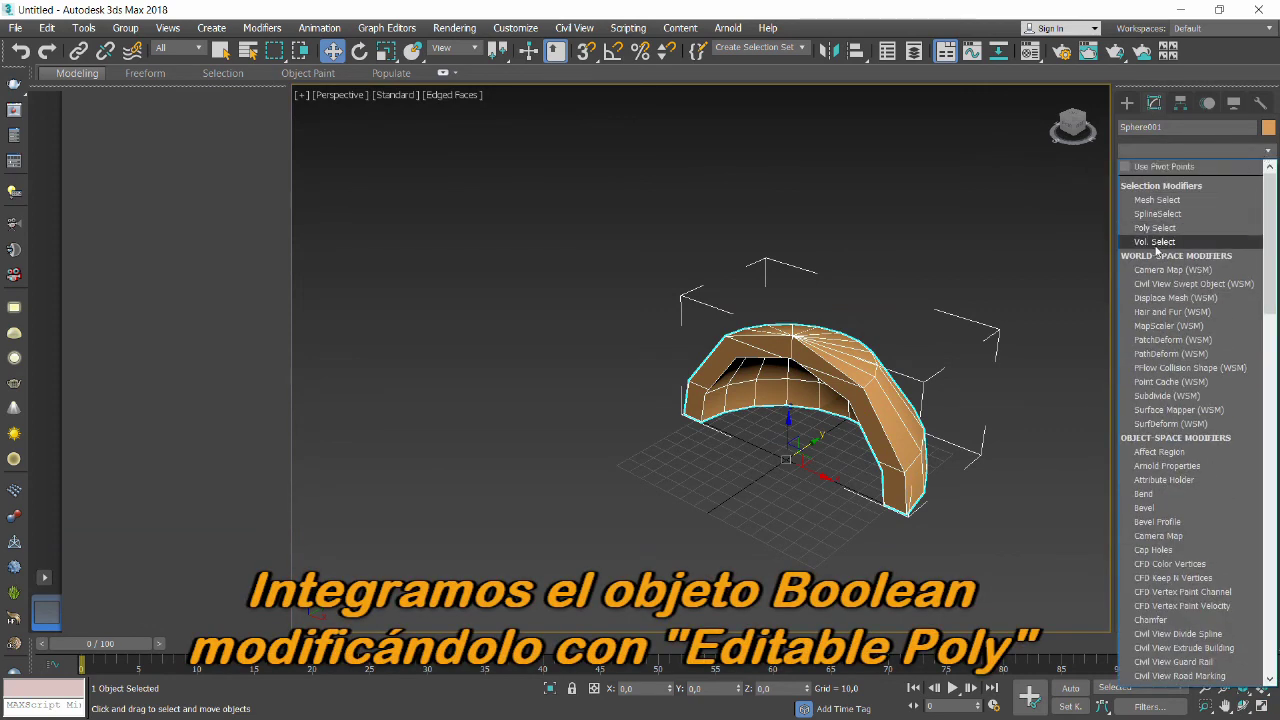
pyautogui.click(1108, 83)
pyautogui.rightClick(1150, 175)
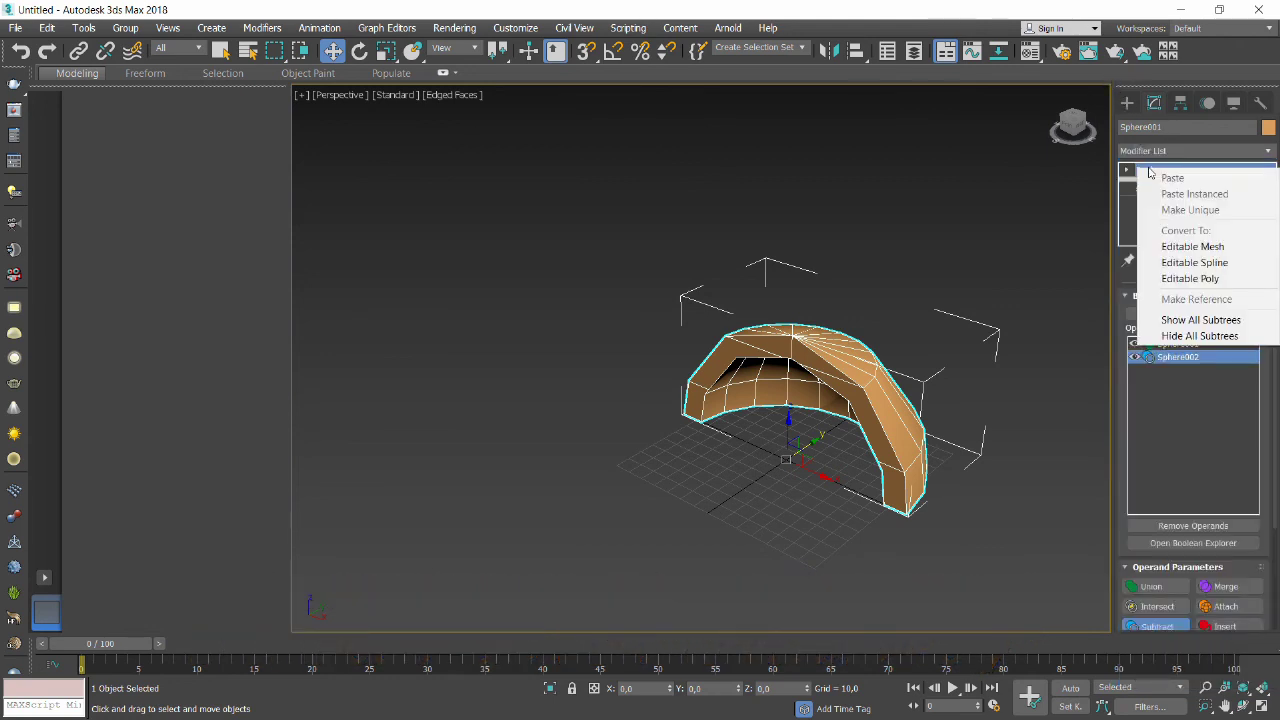
pyautogui.click(1183, 280)
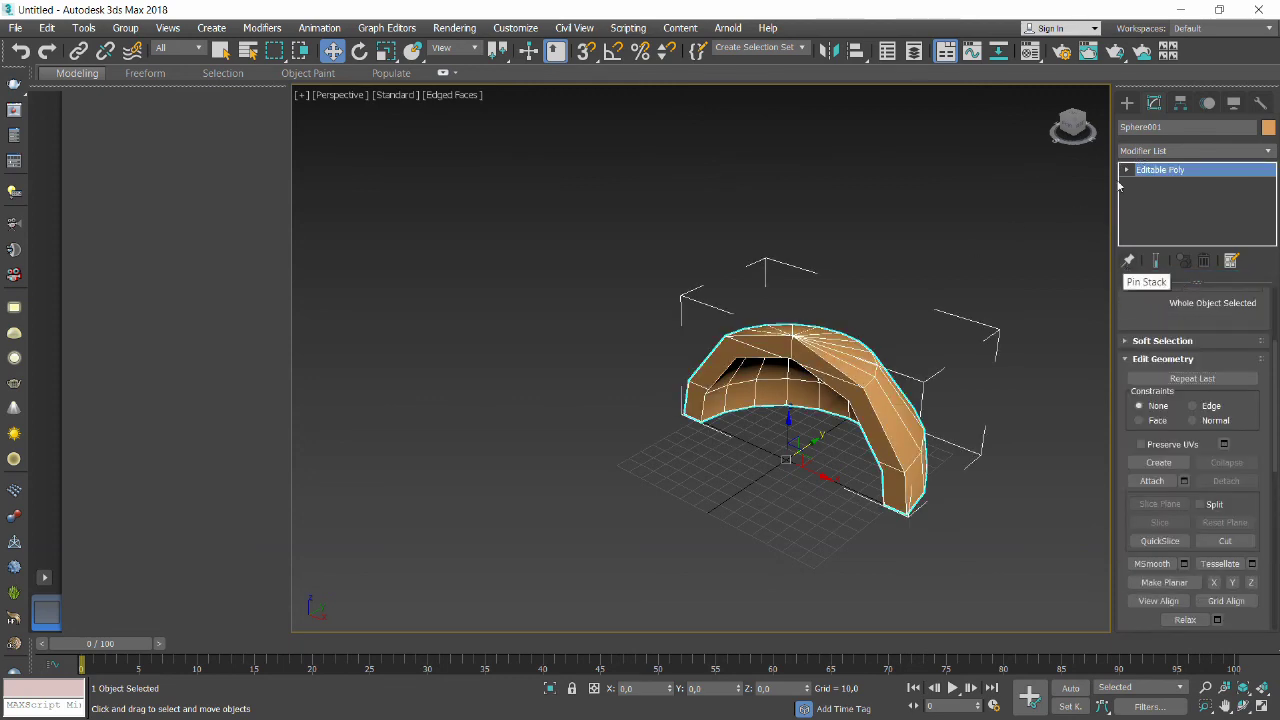
pyautogui.click(1127, 103)
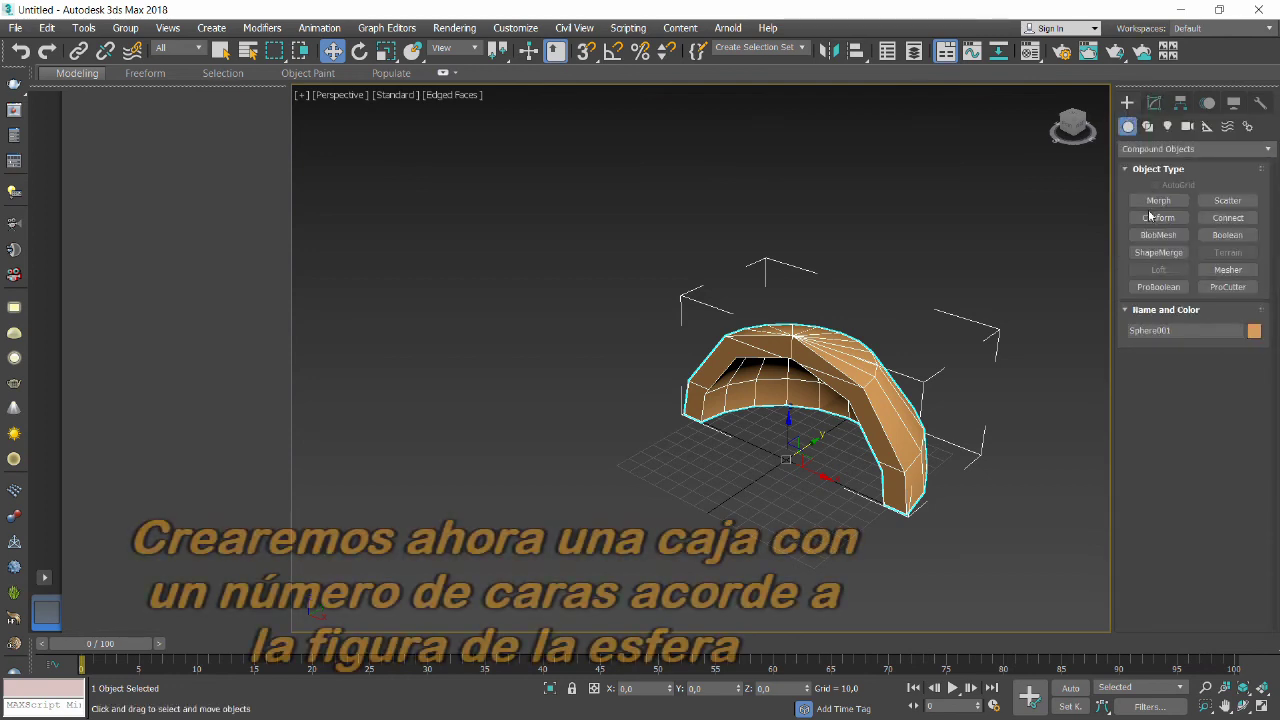
# Draw a snapped Standard Primitives box under the half-dome in Top view, spanning its width.
pyautogui.click(1137, 149)
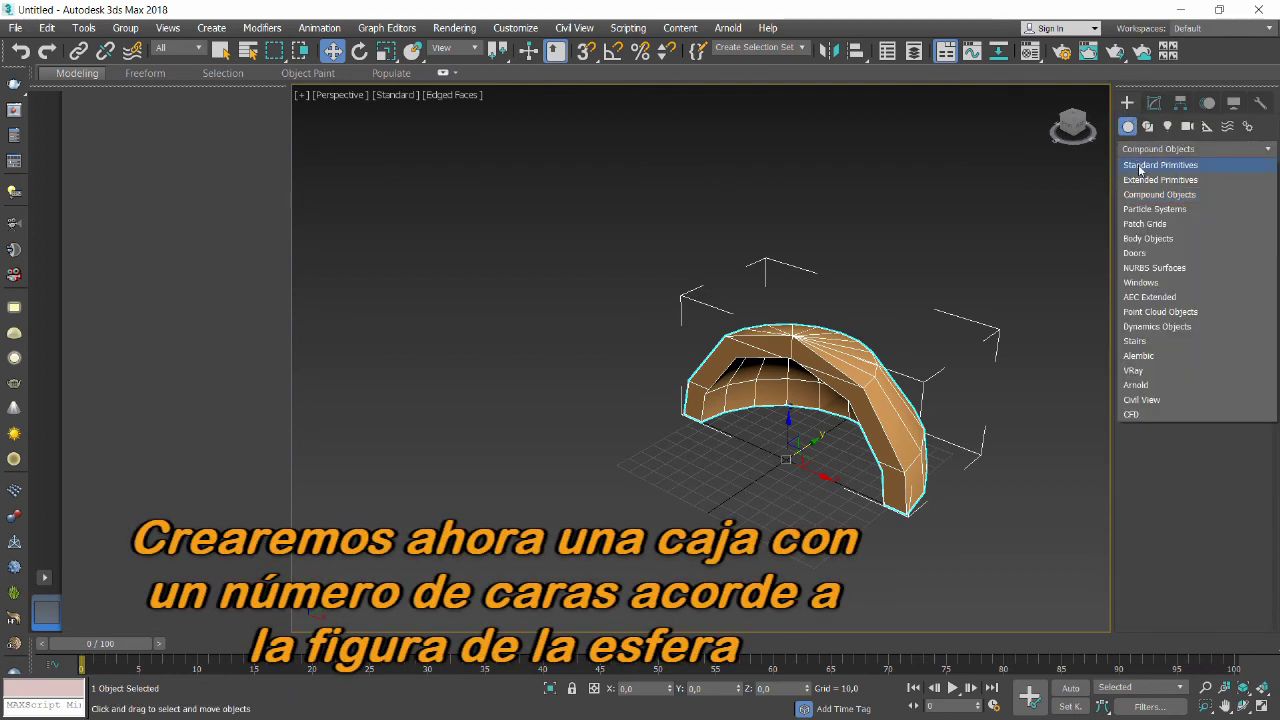
pyautogui.click(1138, 164)
pyautogui.click(1159, 200)
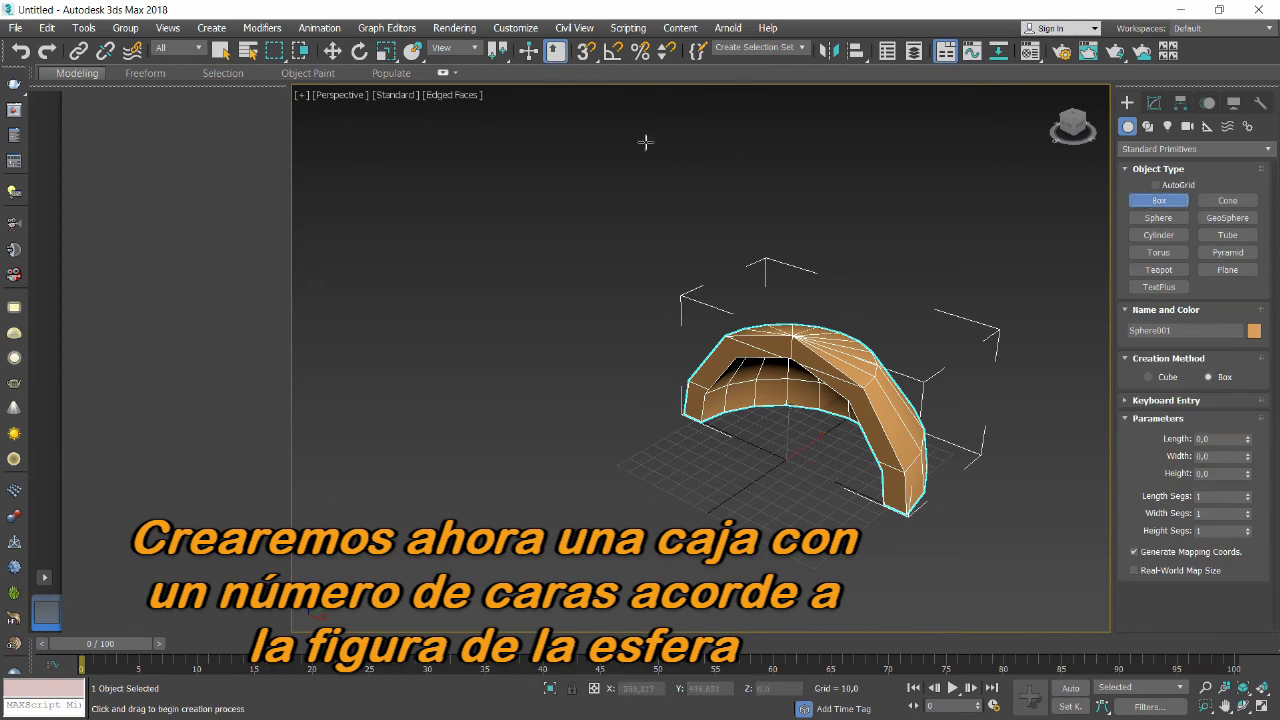
pyautogui.press('t')
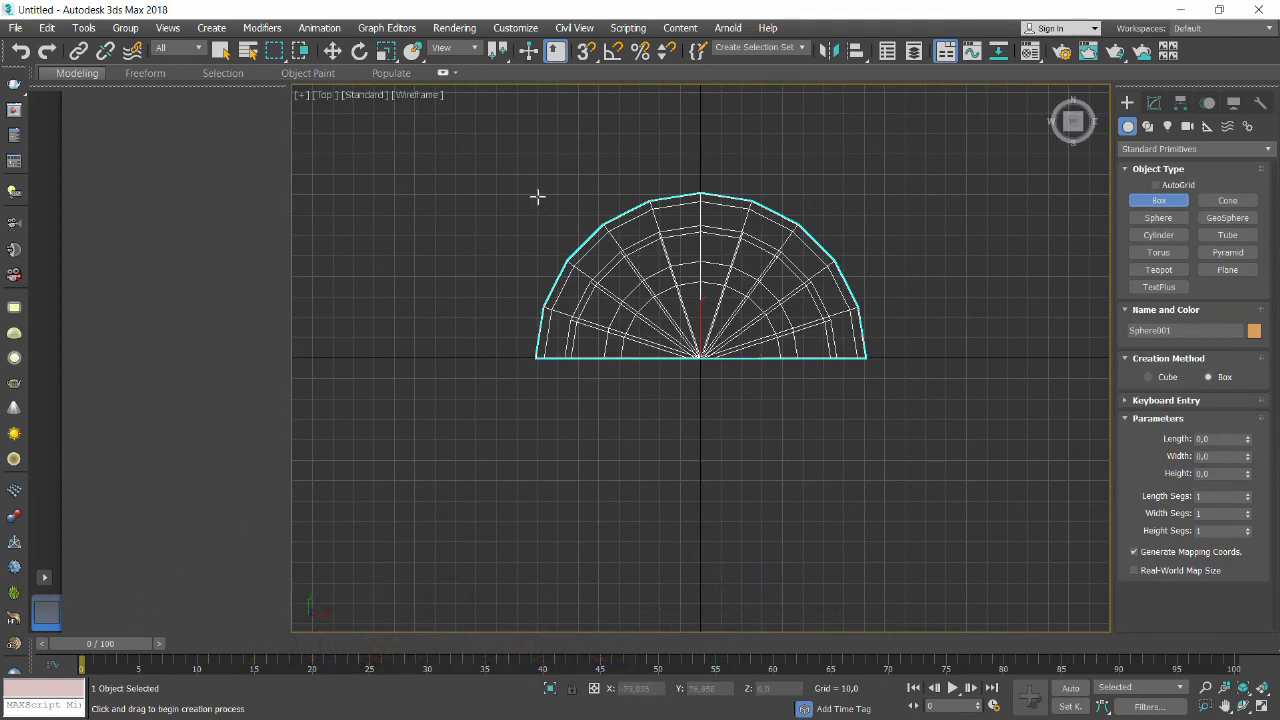
pyautogui.click(587, 51)
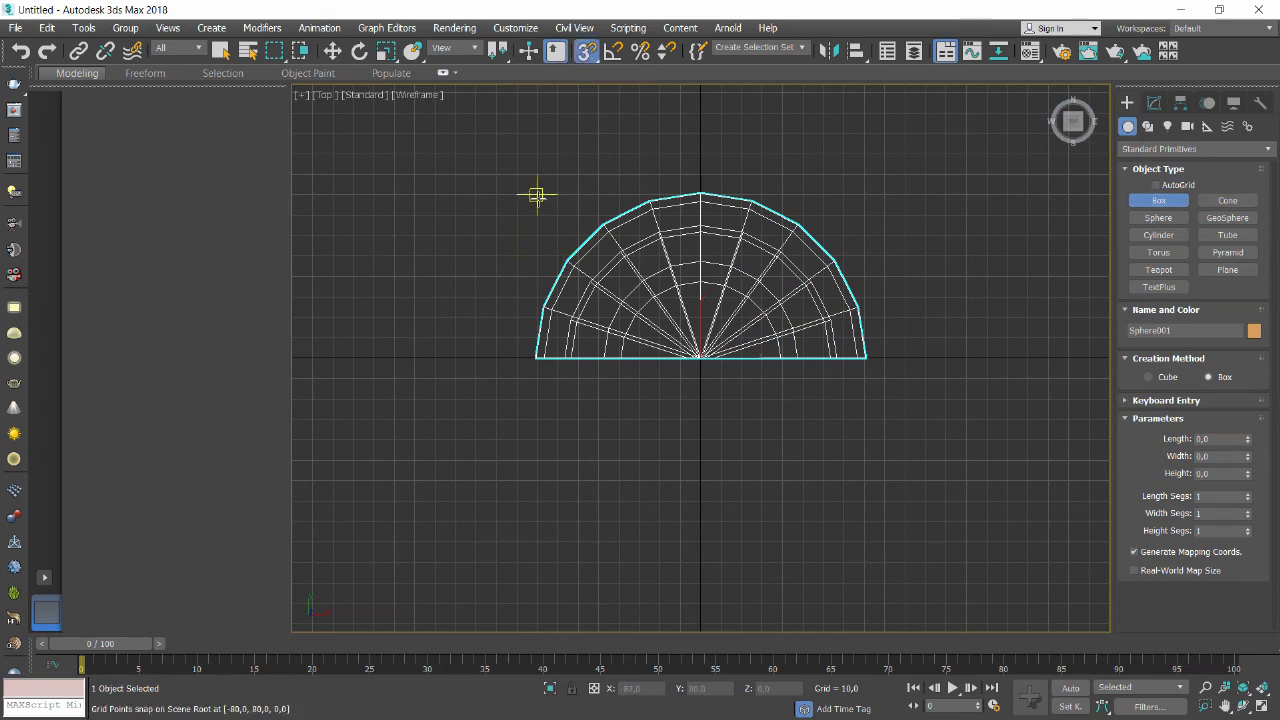
pyautogui.moveTo(536, 195)
pyautogui.mouseDown()
pyautogui.moveTo(862, 440)
pyautogui.moveTo(865, 690)
pyautogui.mouseUp()
pyautogui.click(820, 580)
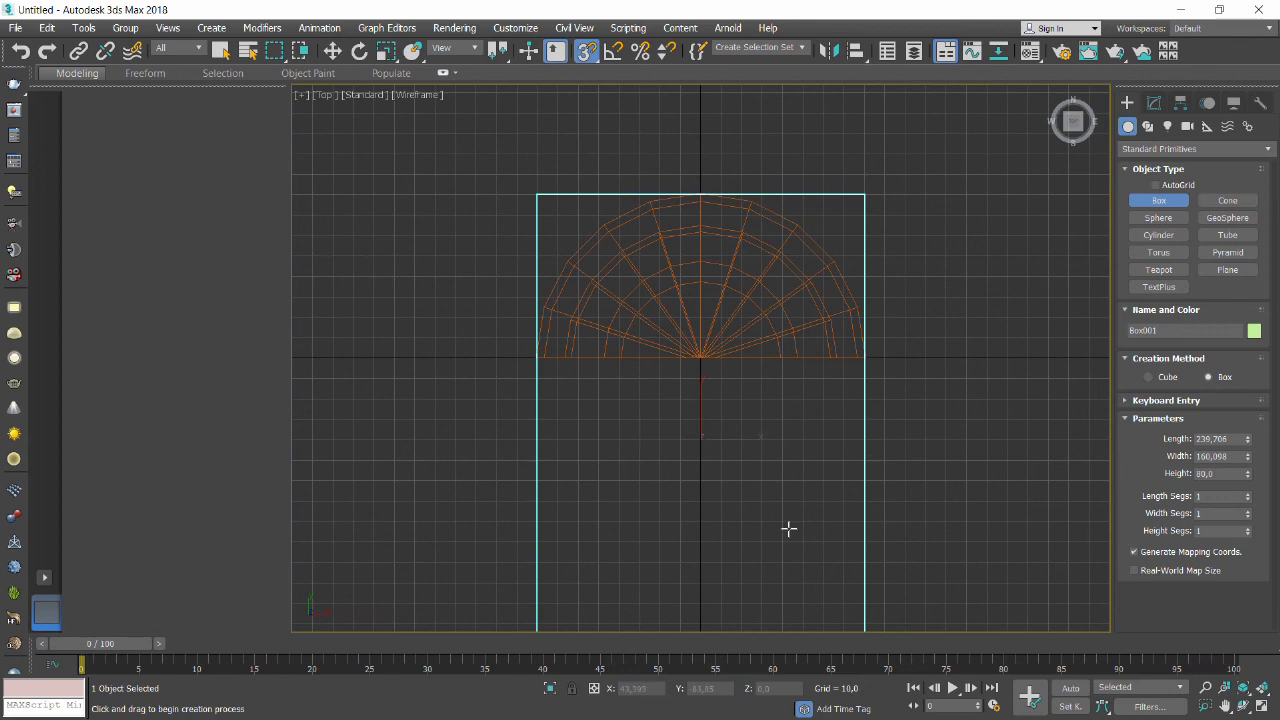
# Check the box's 10-unit height in Left view, then return to Top view.
pyautogui.scroll(-2, 788, 528)
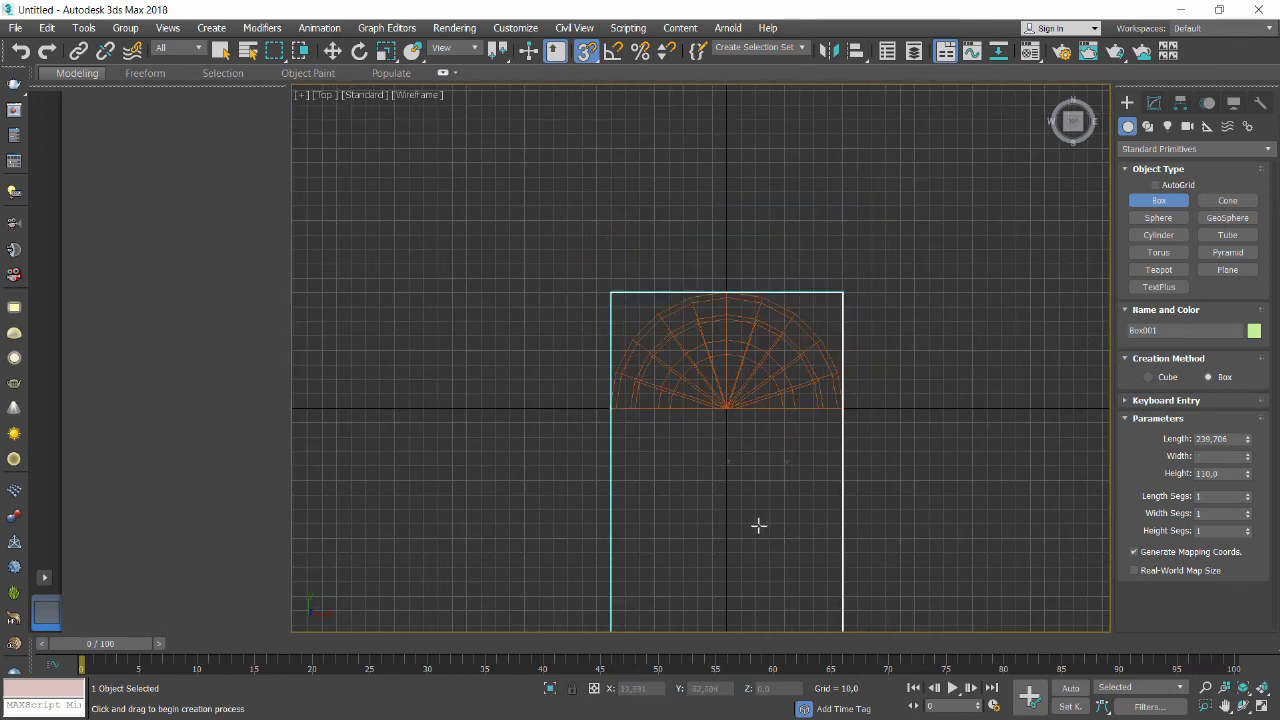
pyautogui.press('l')
pyautogui.scroll(-2, 688, 410)
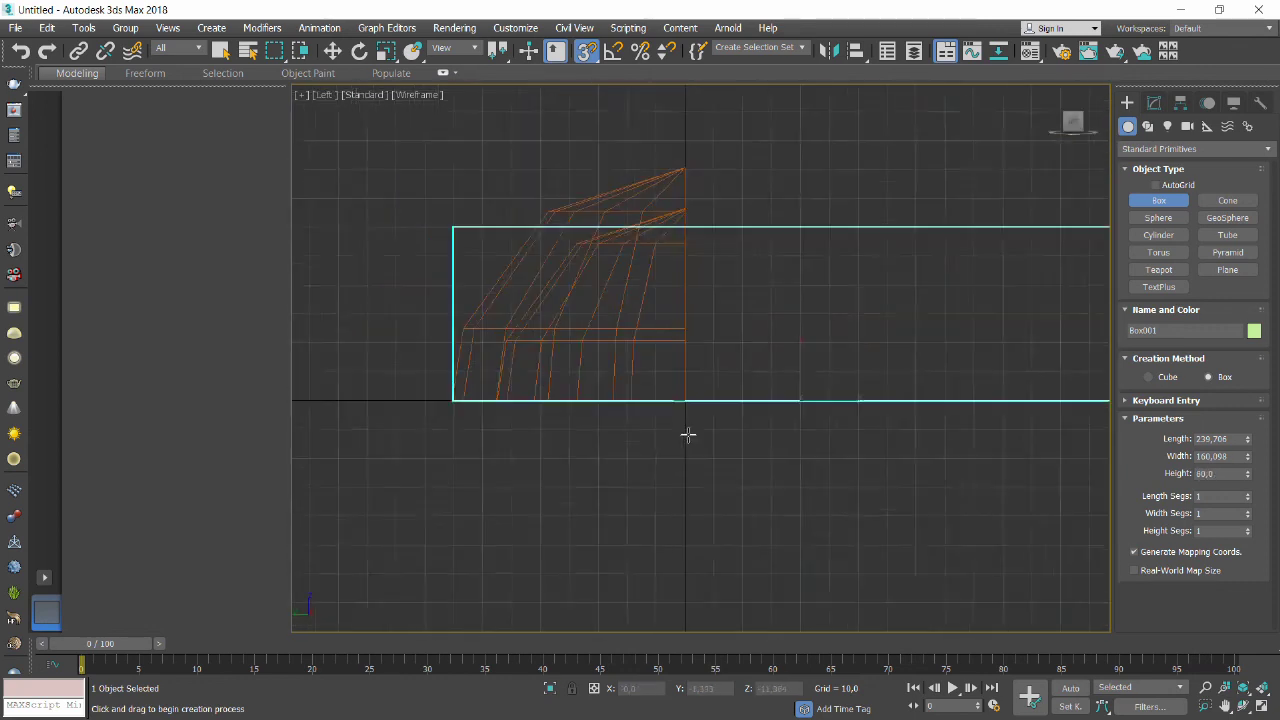
pyautogui.scroll(-3, 686, 436)
pyautogui.write('10')
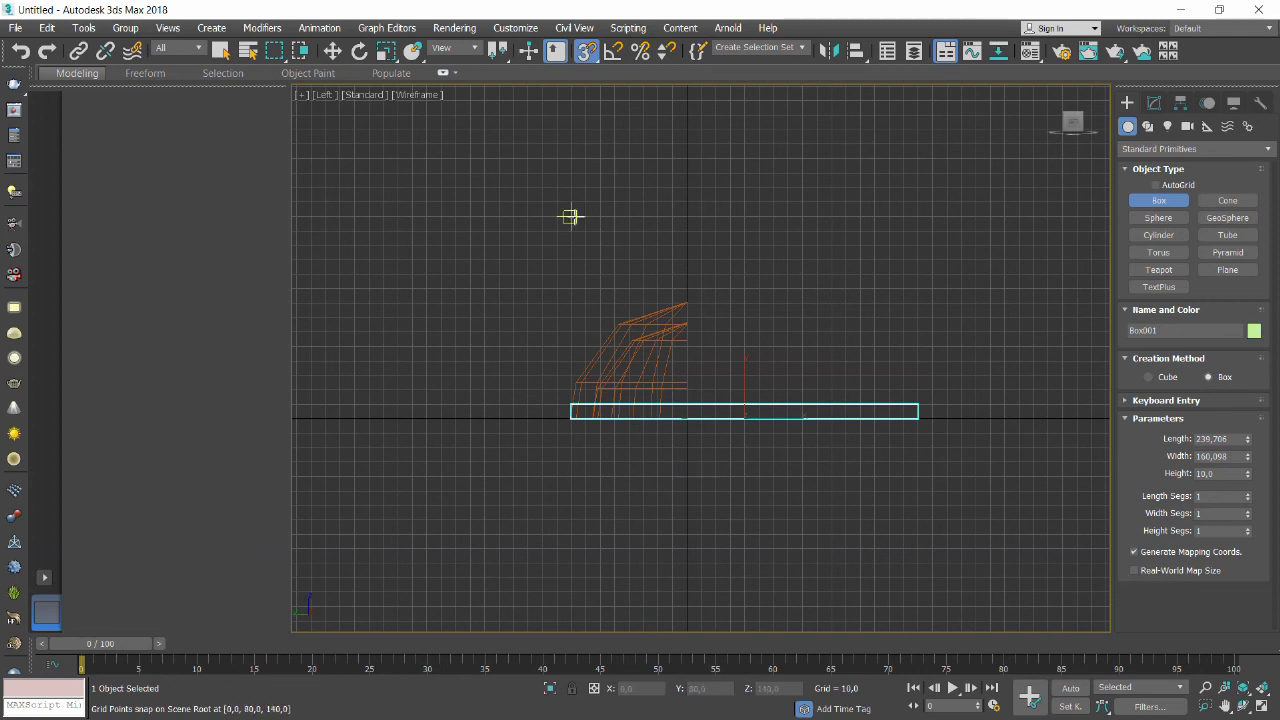
pyautogui.press('t')
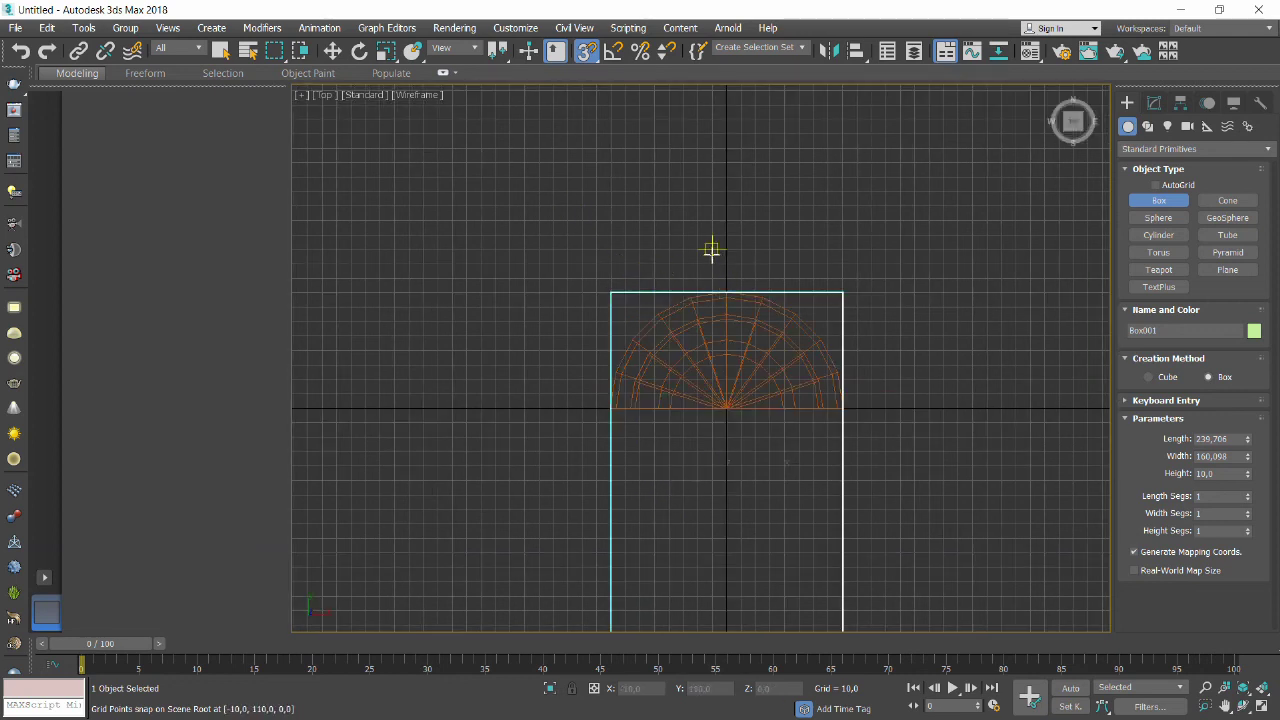
pyautogui.click(414, 95)
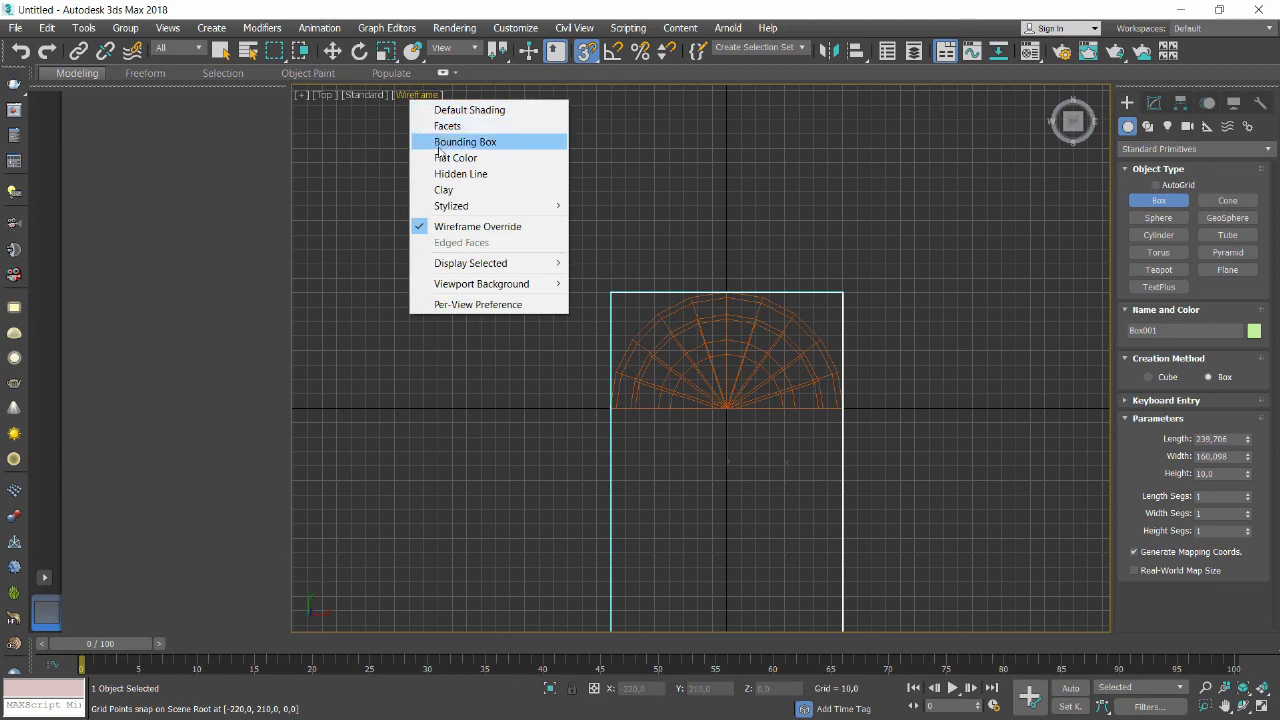
# Set the viewport shading to Facets with Edged Faces.
pyautogui.click(437, 127)
pyautogui.click(407, 95)
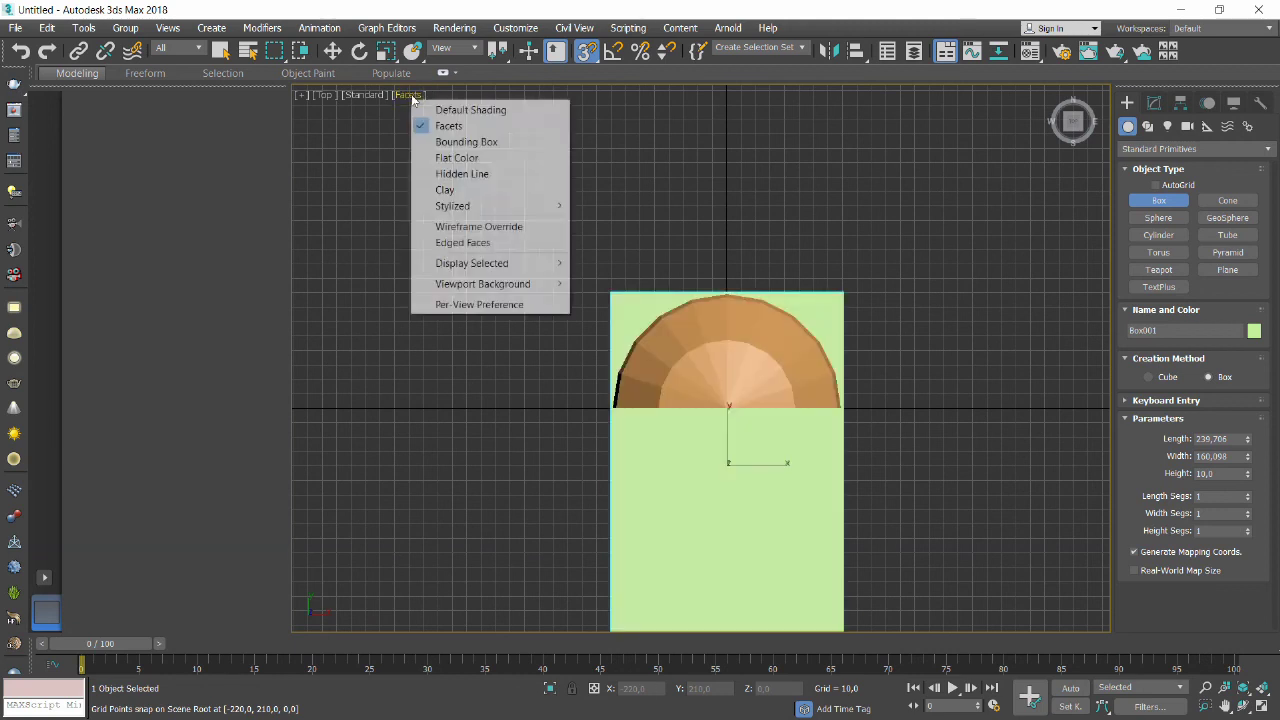
pyautogui.click(445, 242)
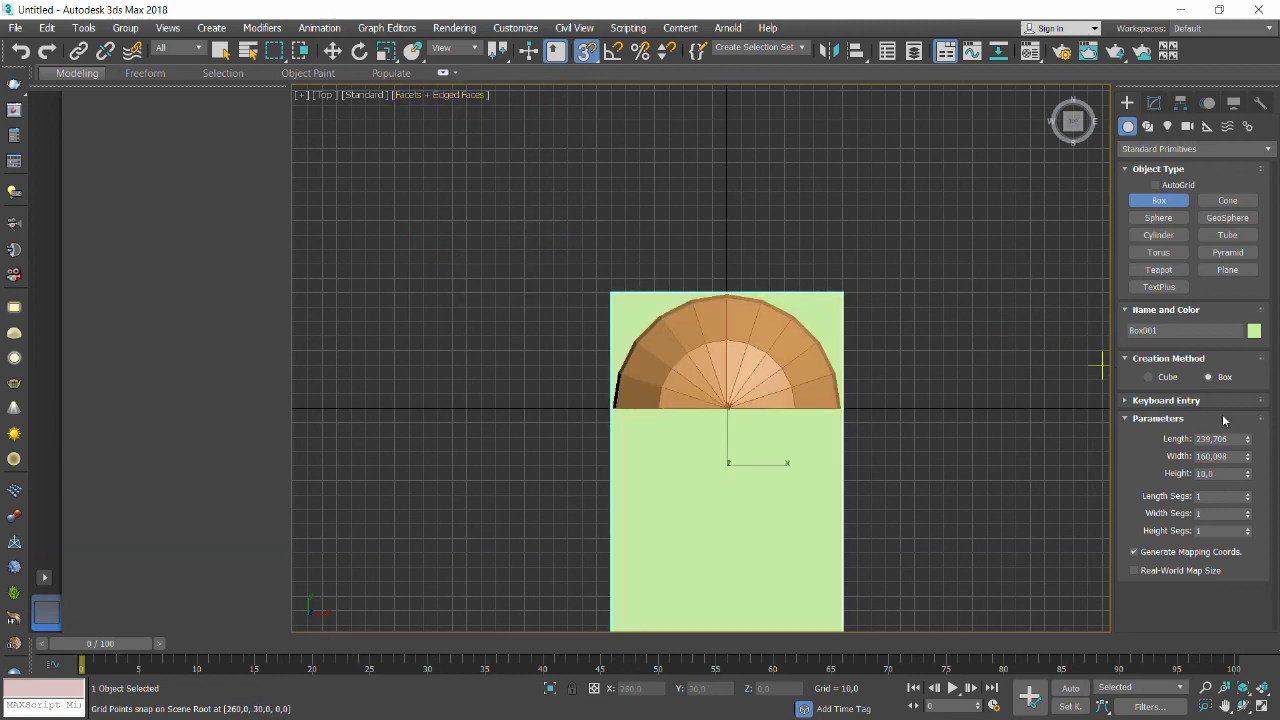
# Give Box001 6 length segments and 10 width segments, then turn grid snapping off.
pyautogui.click(1154, 103)
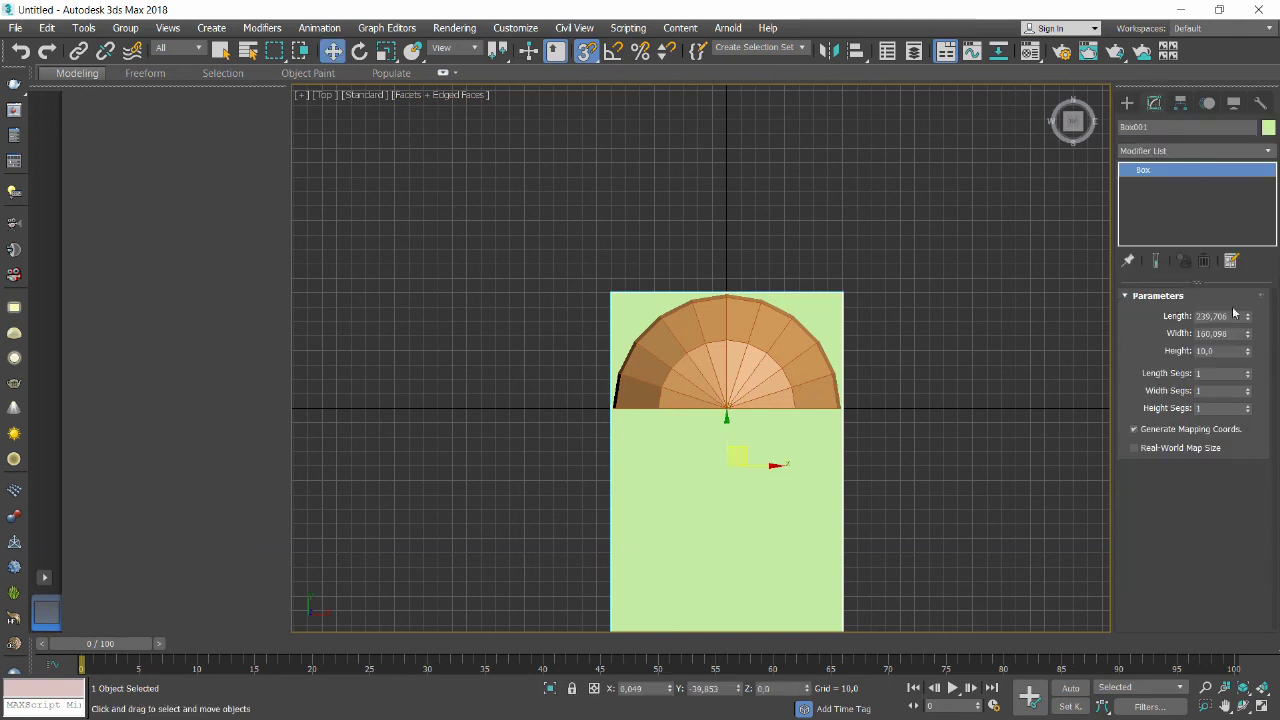
pyautogui.click(1248, 374)
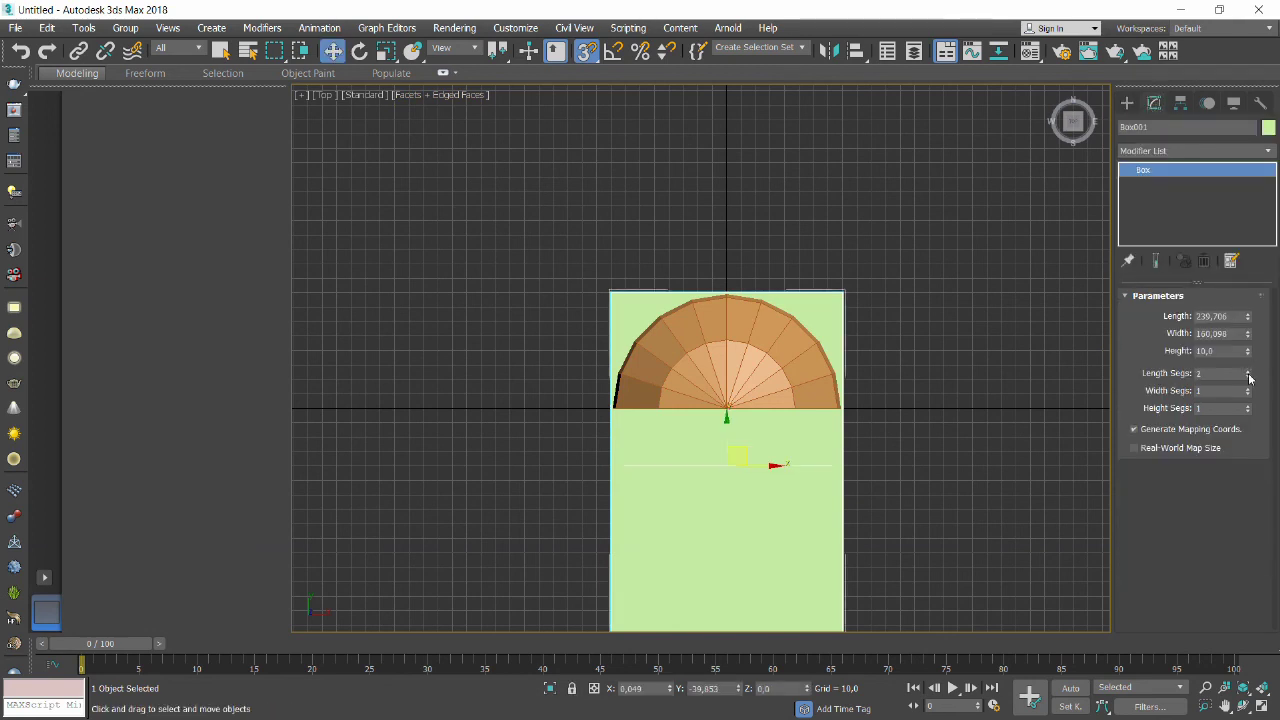
pyautogui.click(1248, 374)
pyautogui.click(1248, 374)
pyautogui.click(1248, 374)
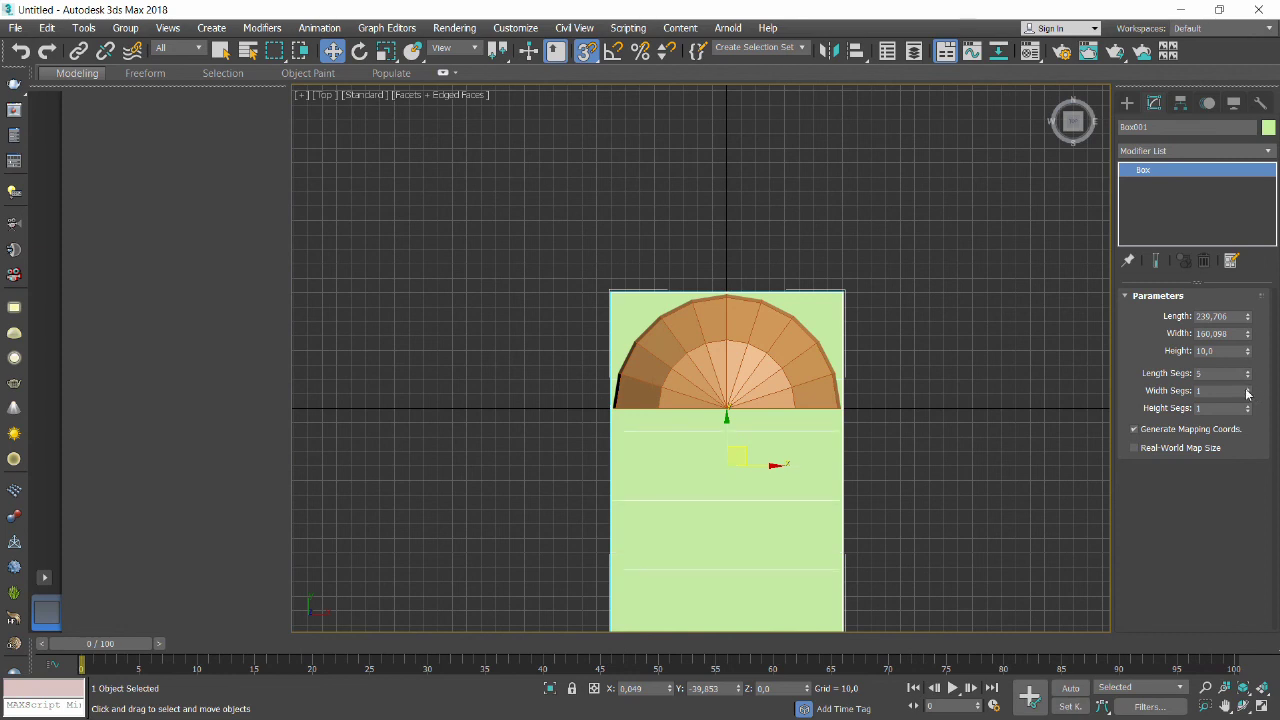
pyautogui.click(1247, 390)
pyautogui.click(1247, 390)
pyautogui.click(1247, 390)
pyautogui.click(1247, 390)
pyautogui.click(1247, 390)
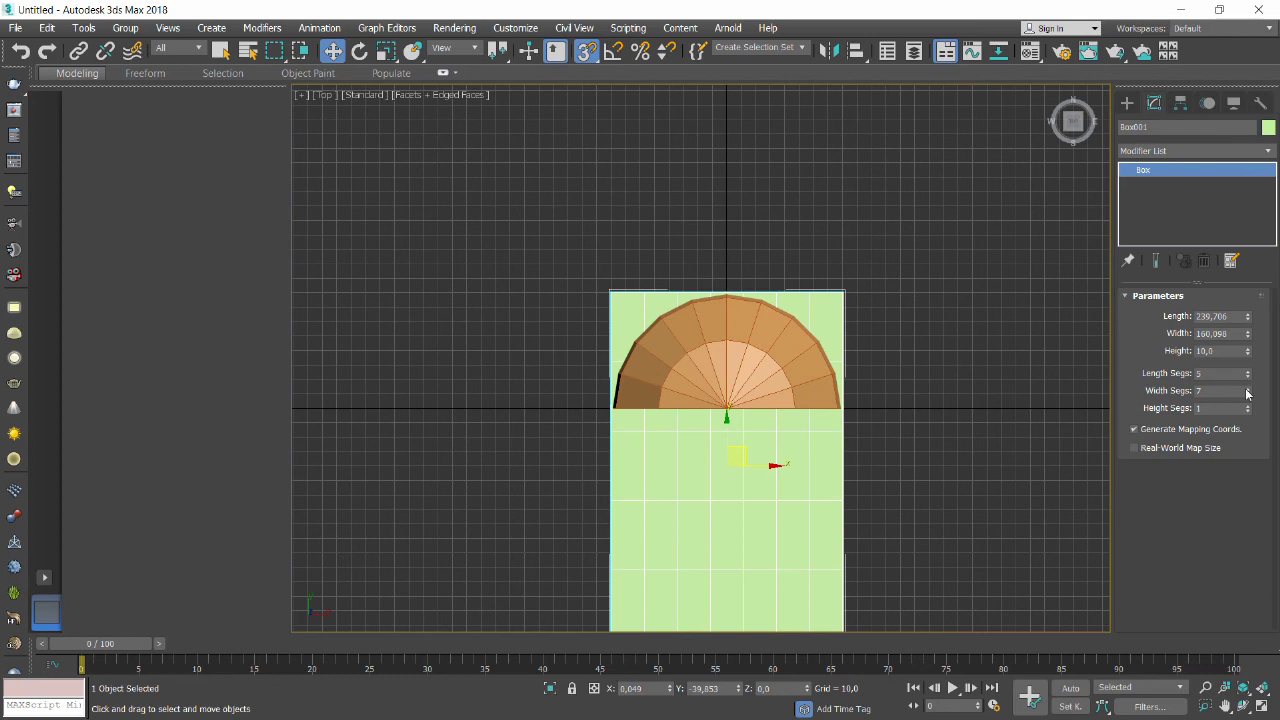
pyautogui.scroll(3, 730, 428)
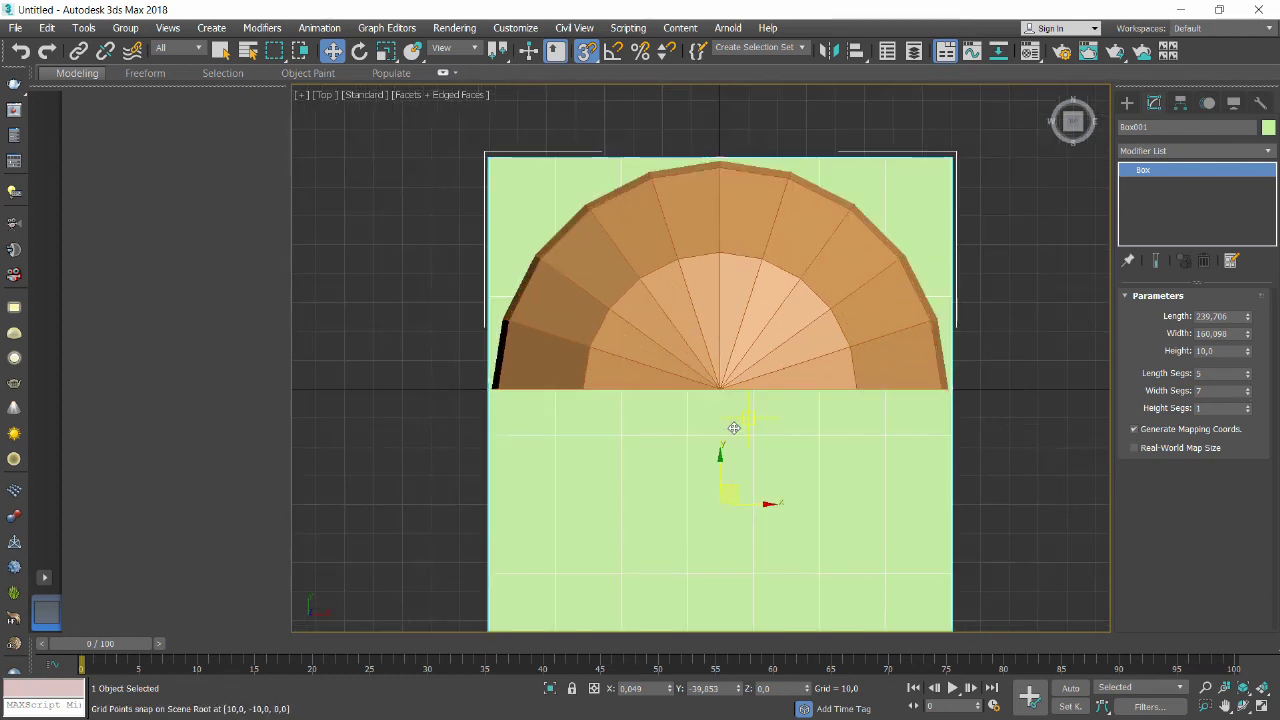
pyautogui.click(1248, 373)
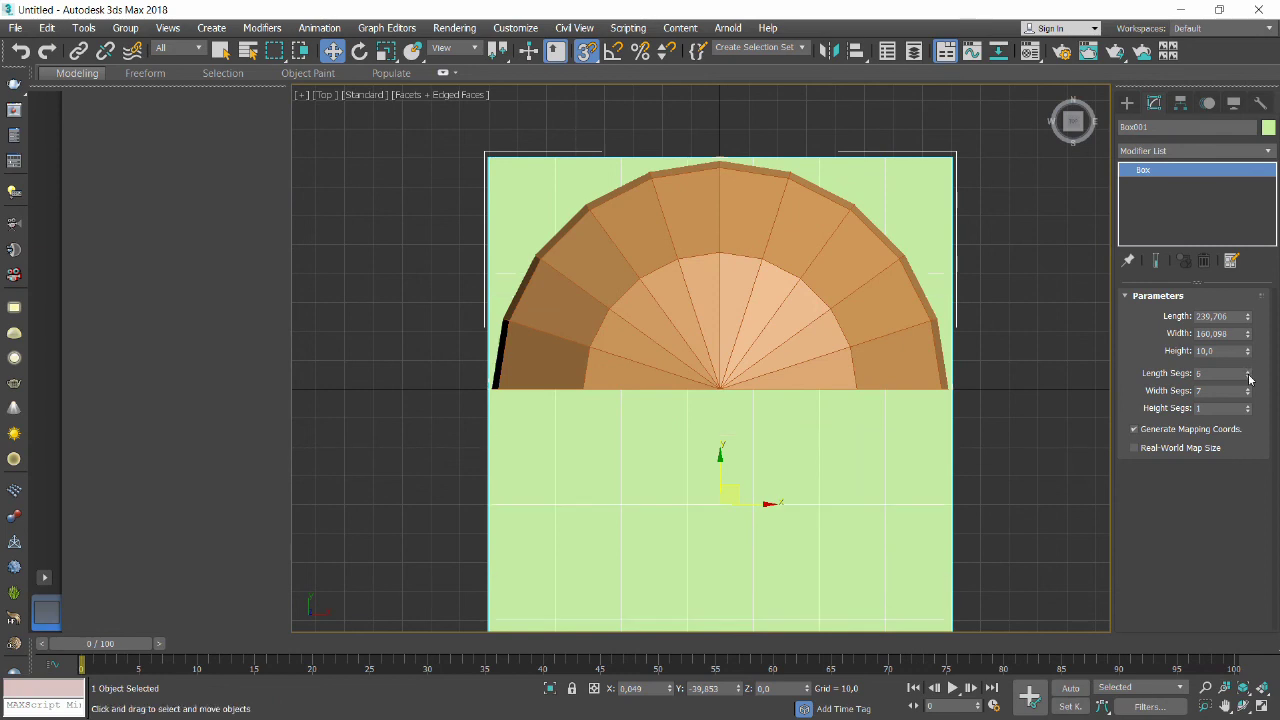
pyautogui.click(1248, 373)
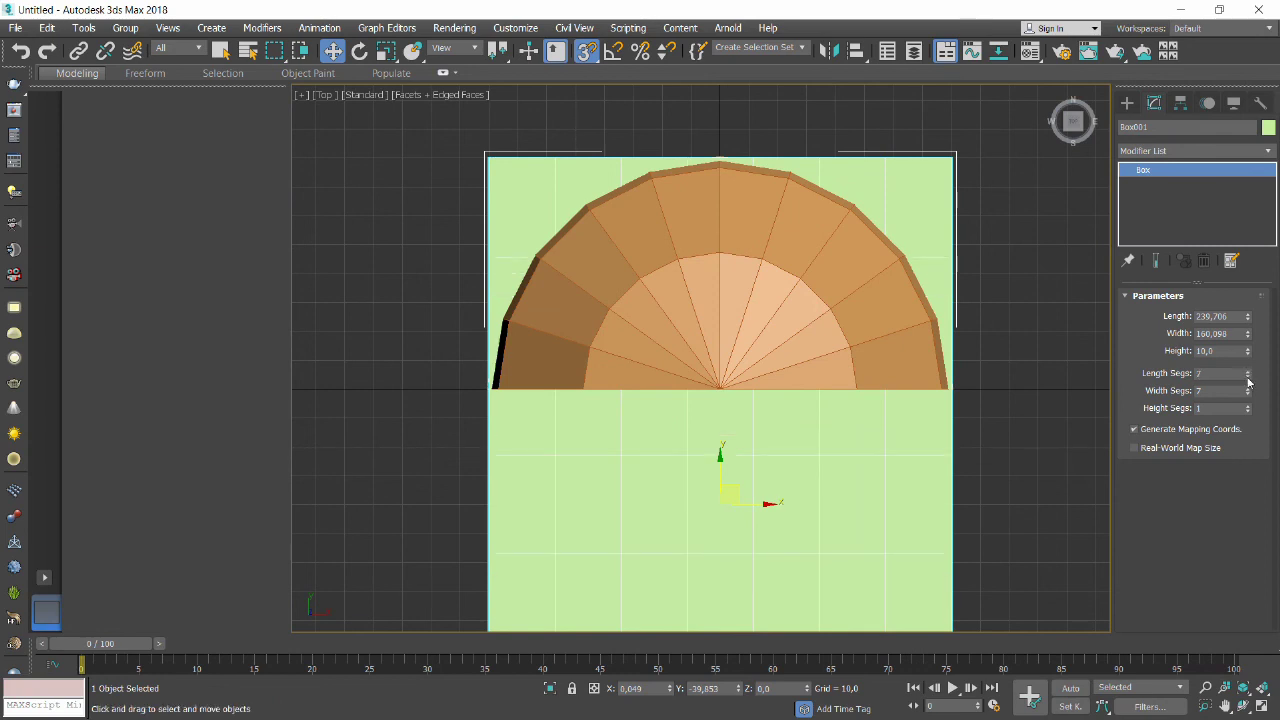
pyautogui.click(1248, 378)
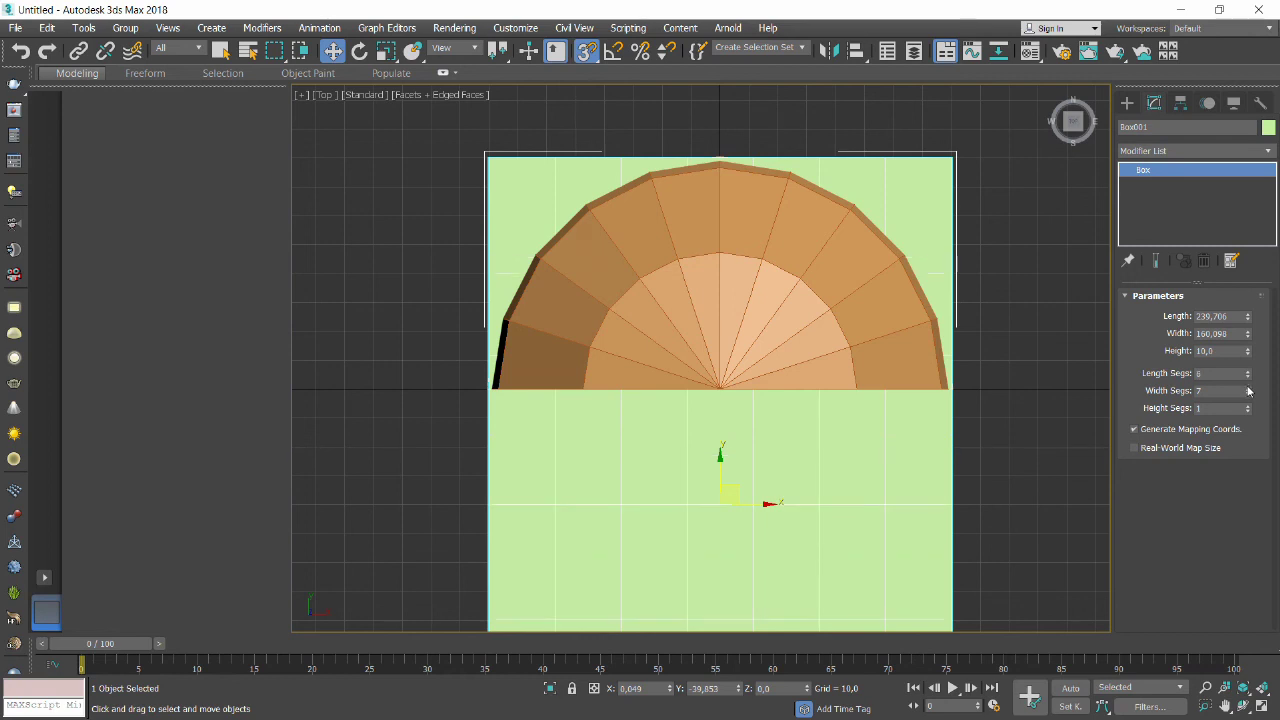
pyautogui.click(1247, 390)
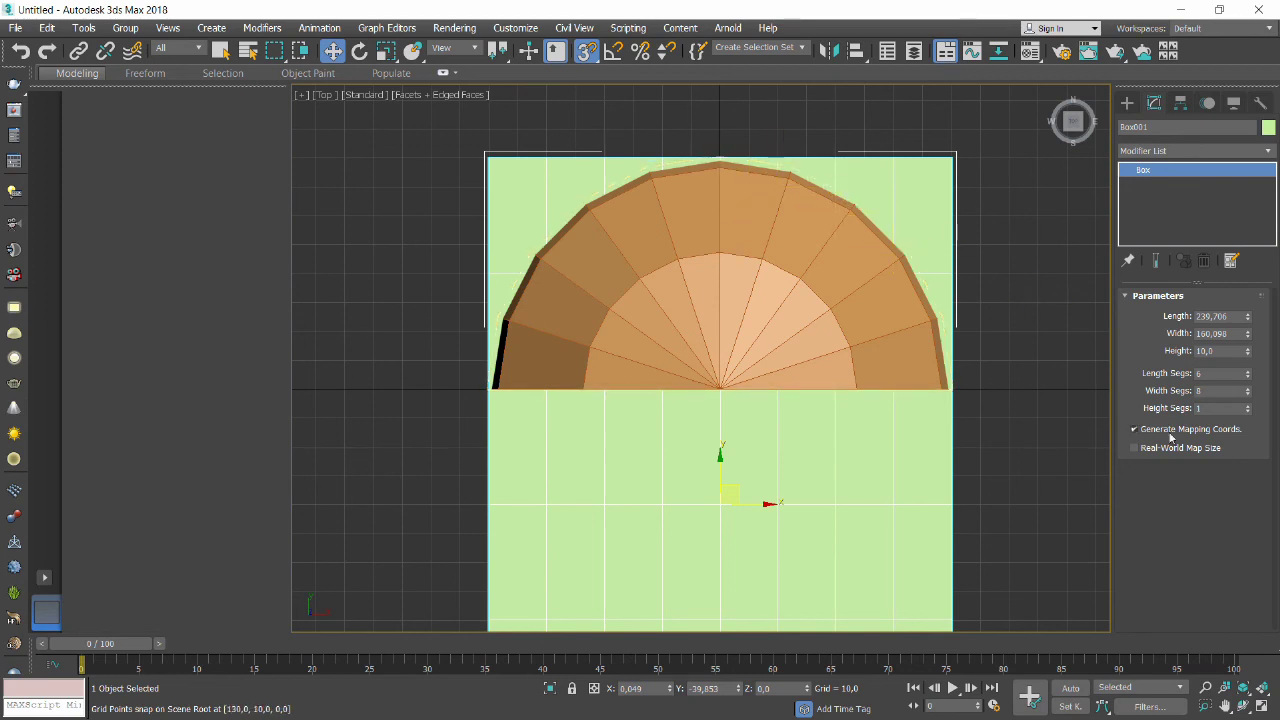
pyautogui.click(1248, 389)
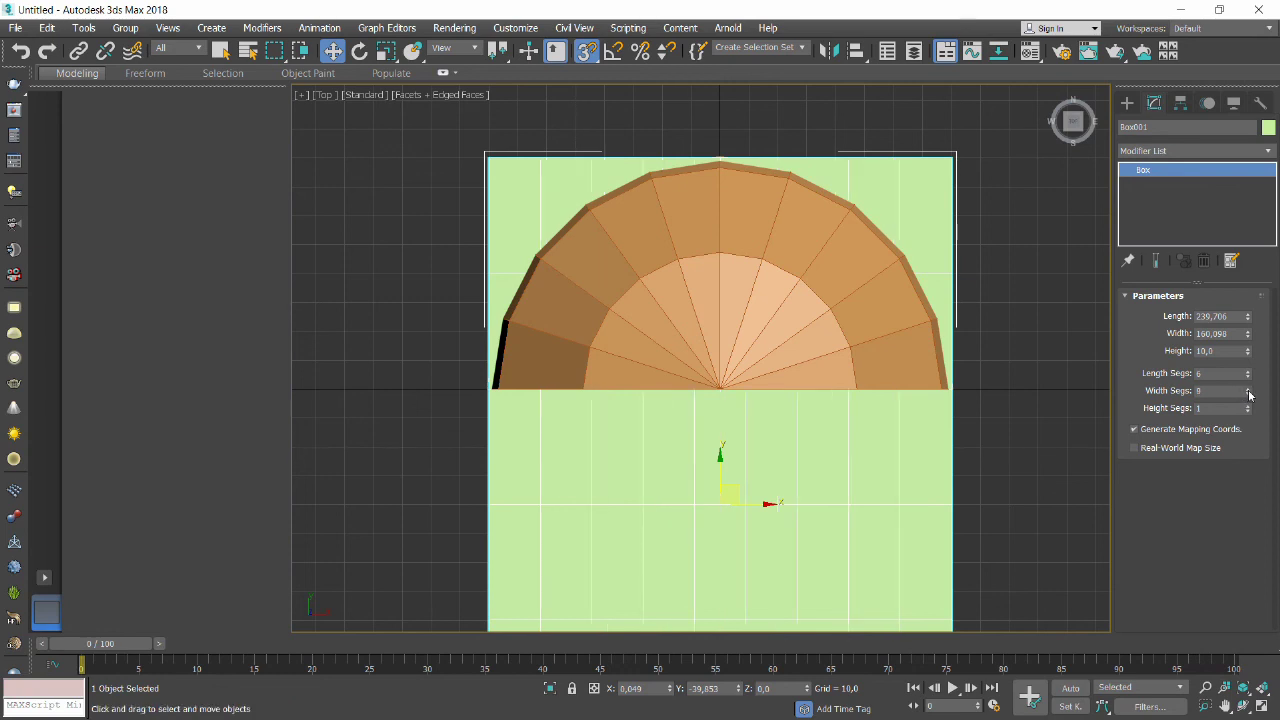
pyautogui.click(1248, 389)
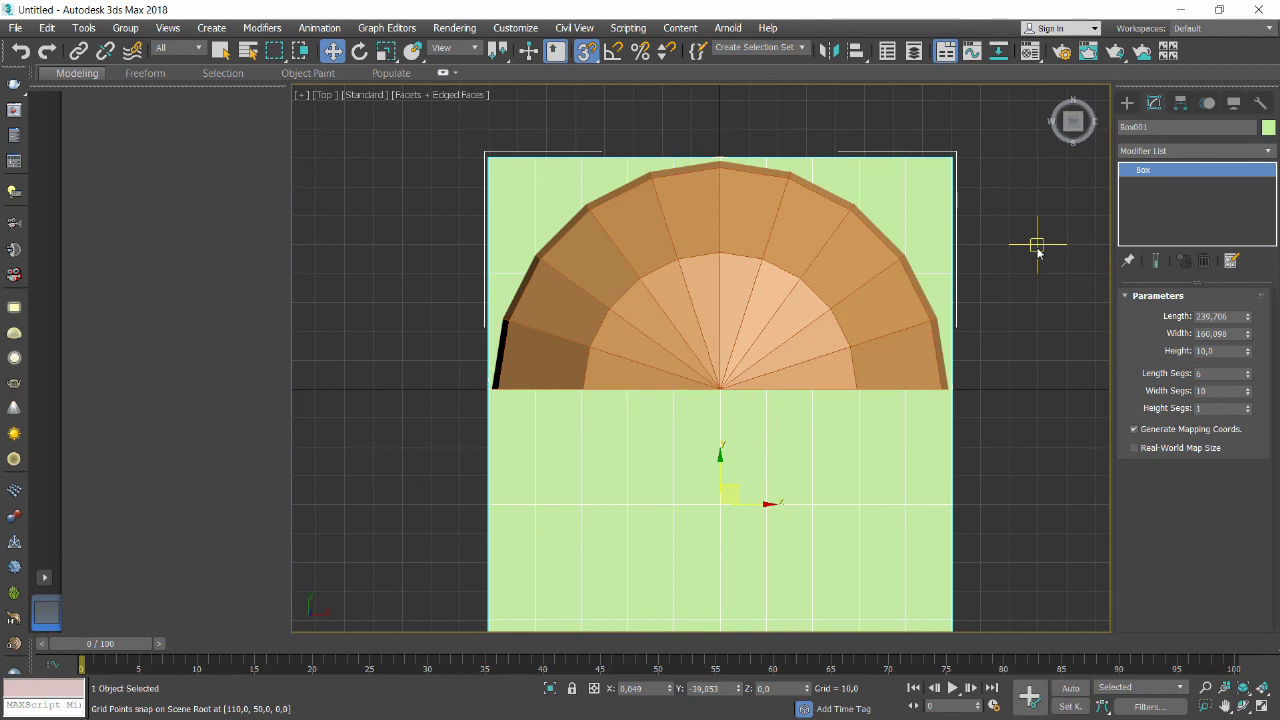
pyautogui.click(587, 52)
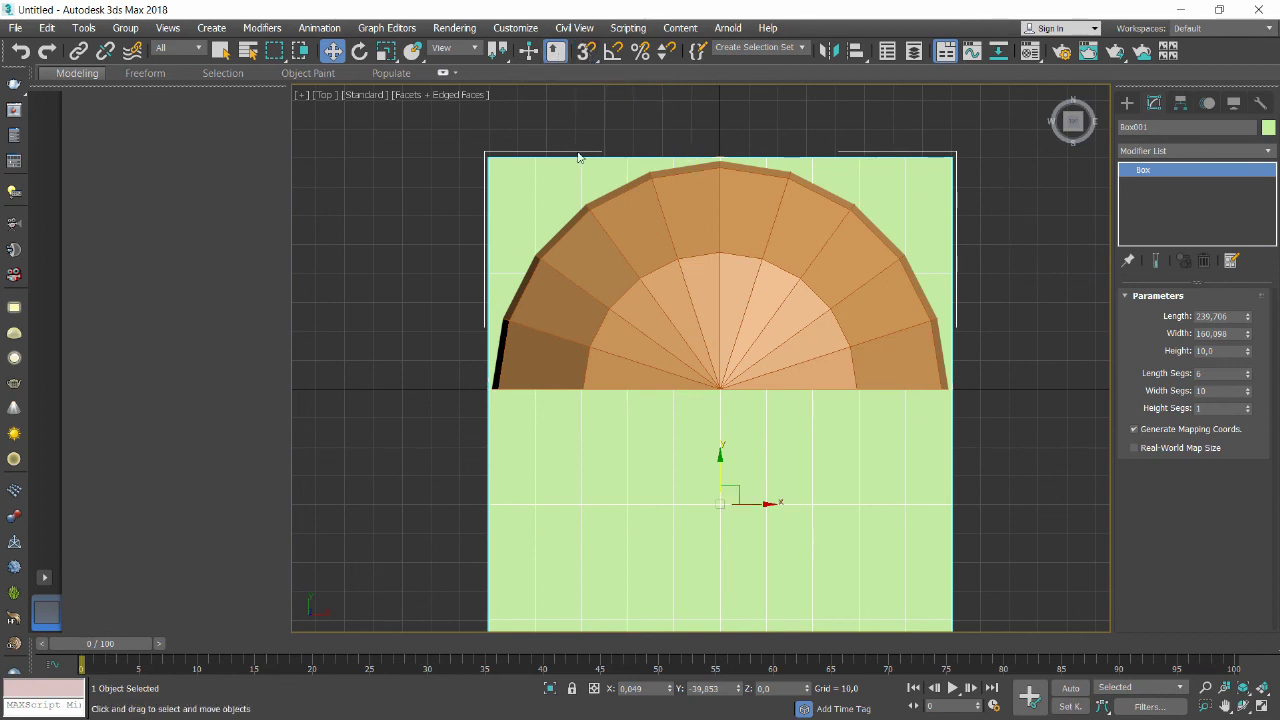
# Convert the box to an Editable Poly and enter Vertex mode.
pyautogui.rightClick(1150, 174)
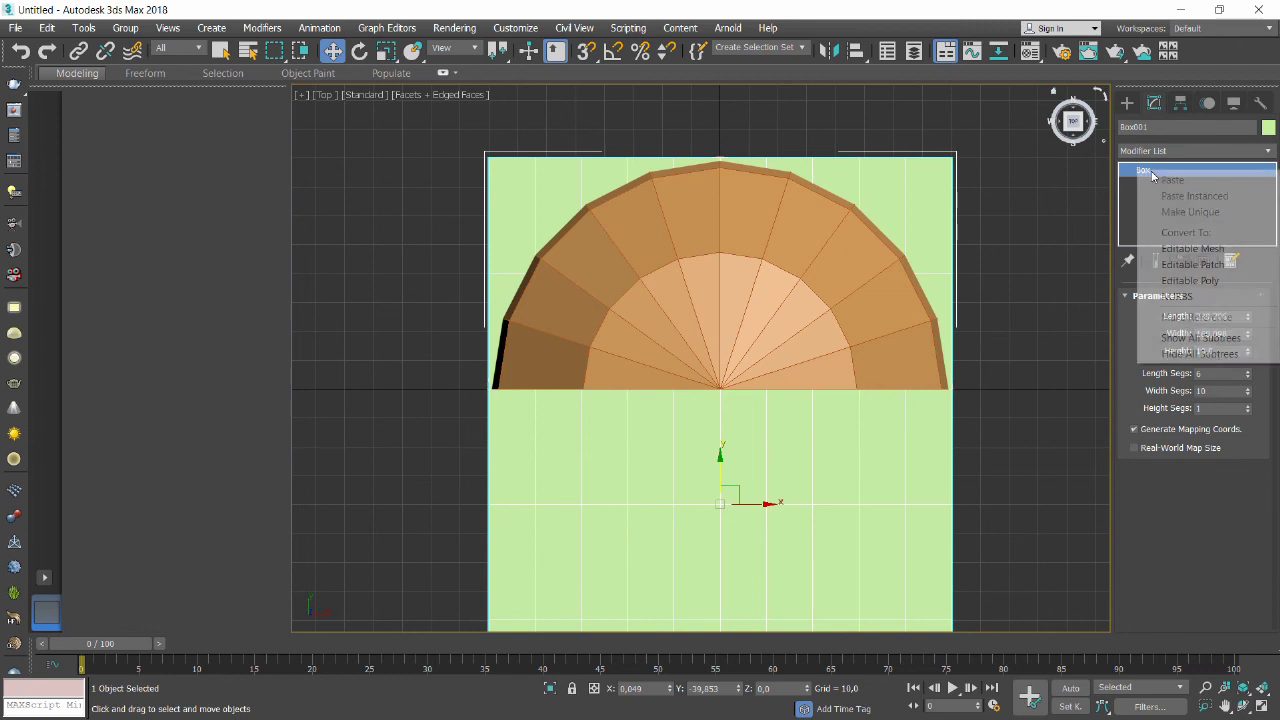
pyautogui.click(1168, 288)
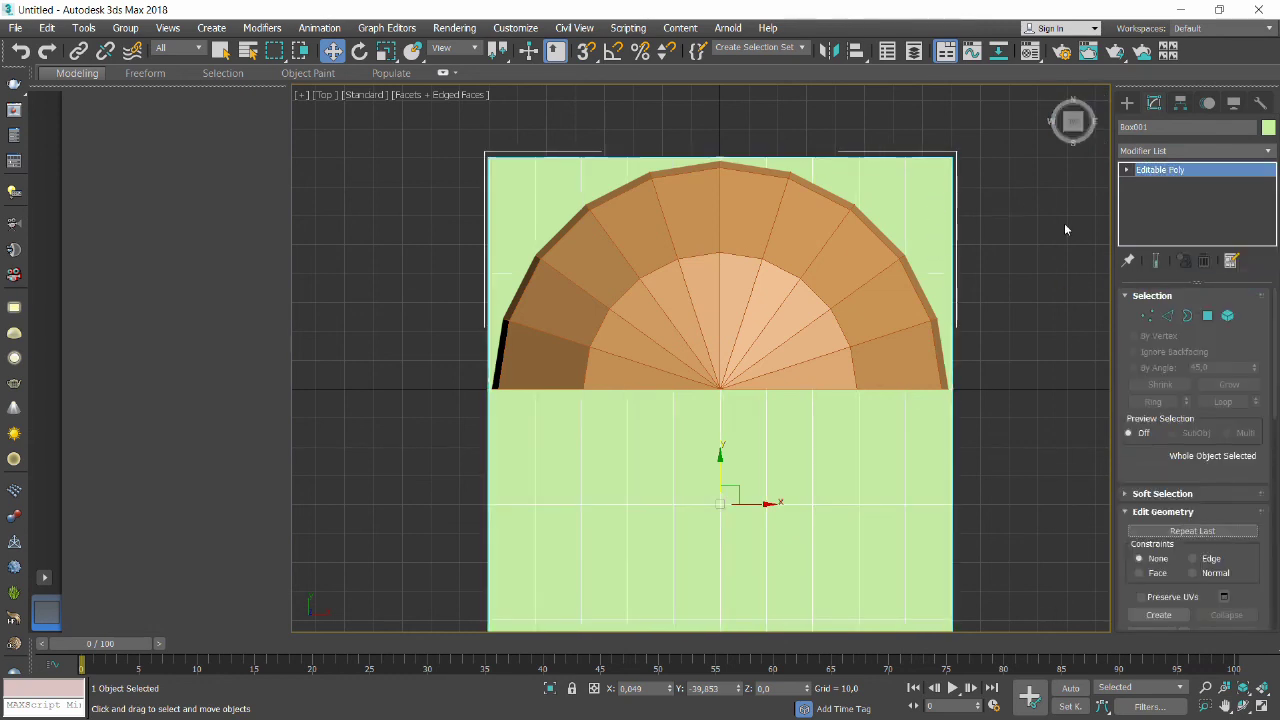
pyautogui.click(1146, 316)
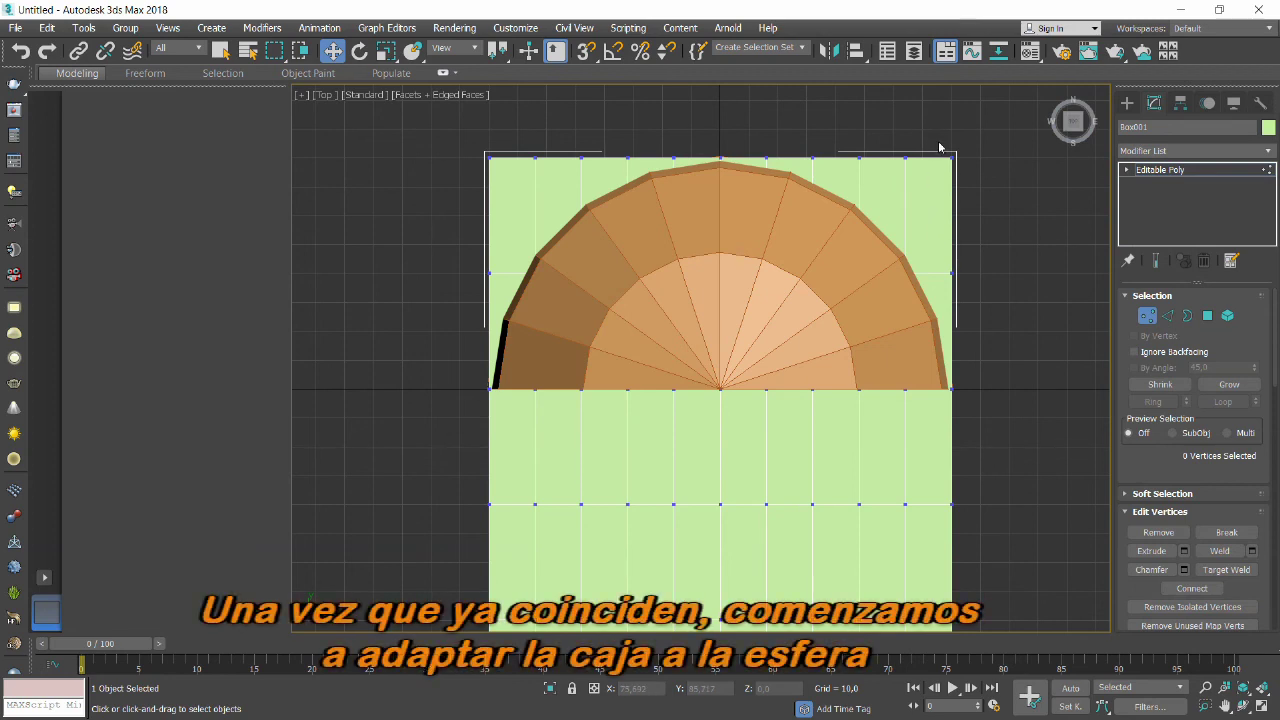
# Move the box's right corner vertices down onto the dome's edge.
pyautogui.moveTo(965, 272); pyautogui.dragTo(964, 294)
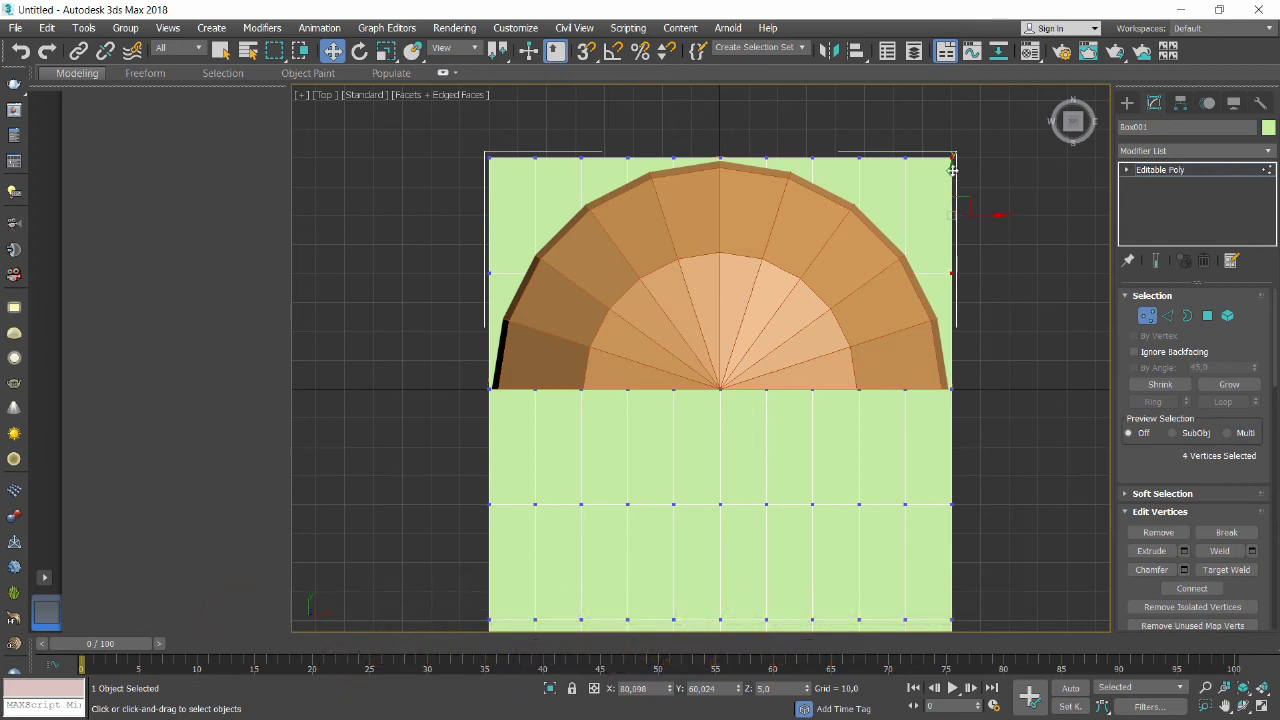
pyautogui.moveTo(955, 206)
pyautogui.mouseDown()
pyautogui.moveTo(995, 414)
pyautogui.moveTo(982, 404)
pyautogui.mouseUp()
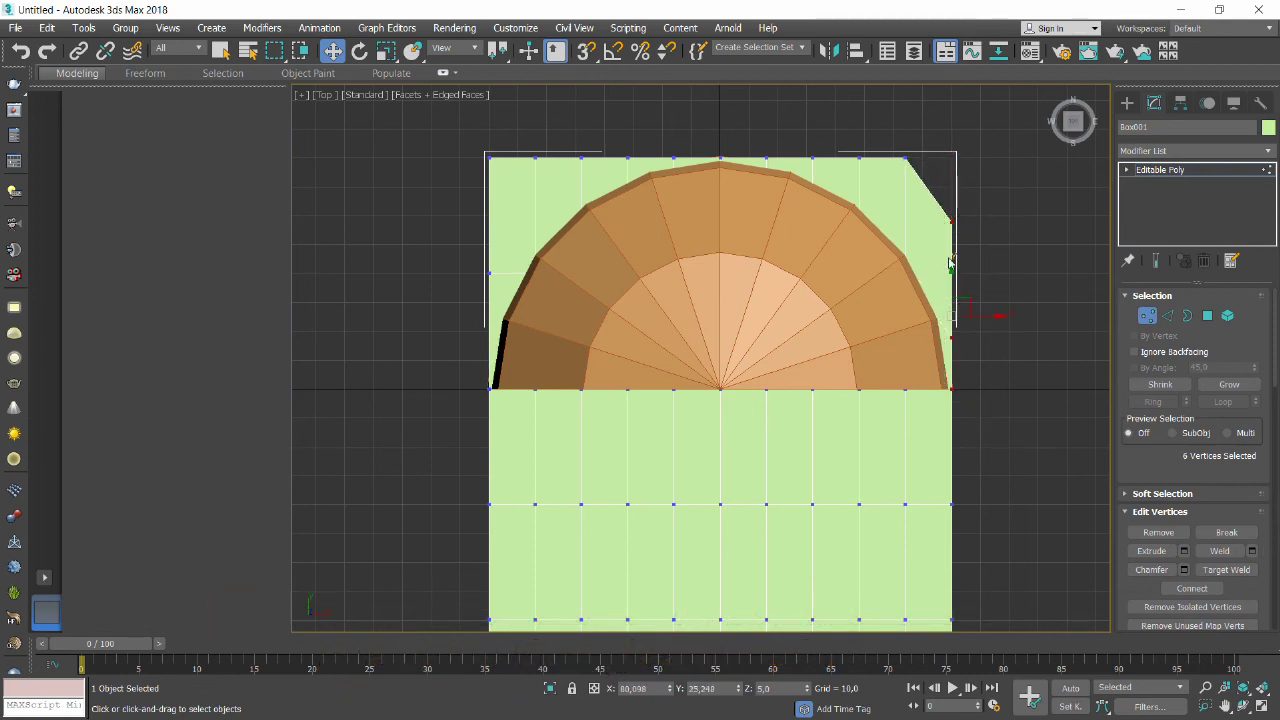
pyautogui.moveTo(950, 221); pyautogui.dragTo(956, 316)
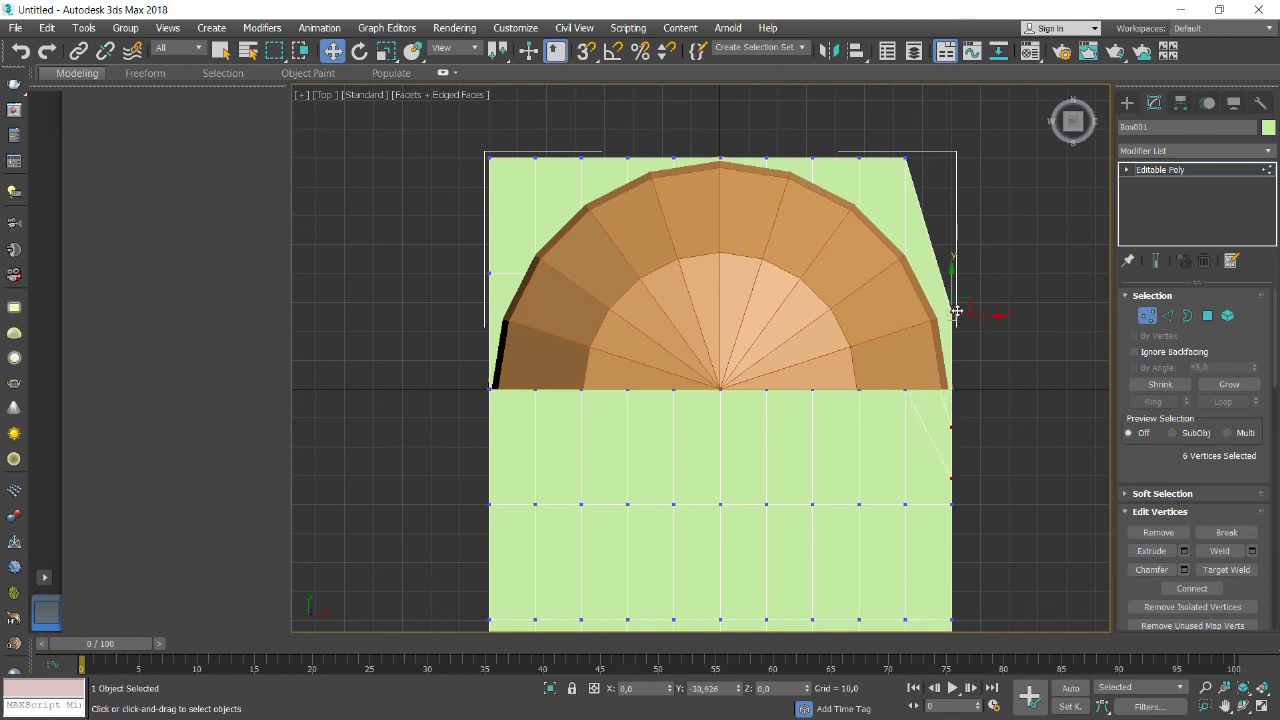
pyautogui.moveTo(966, 429); pyautogui.dragTo(966, 438)
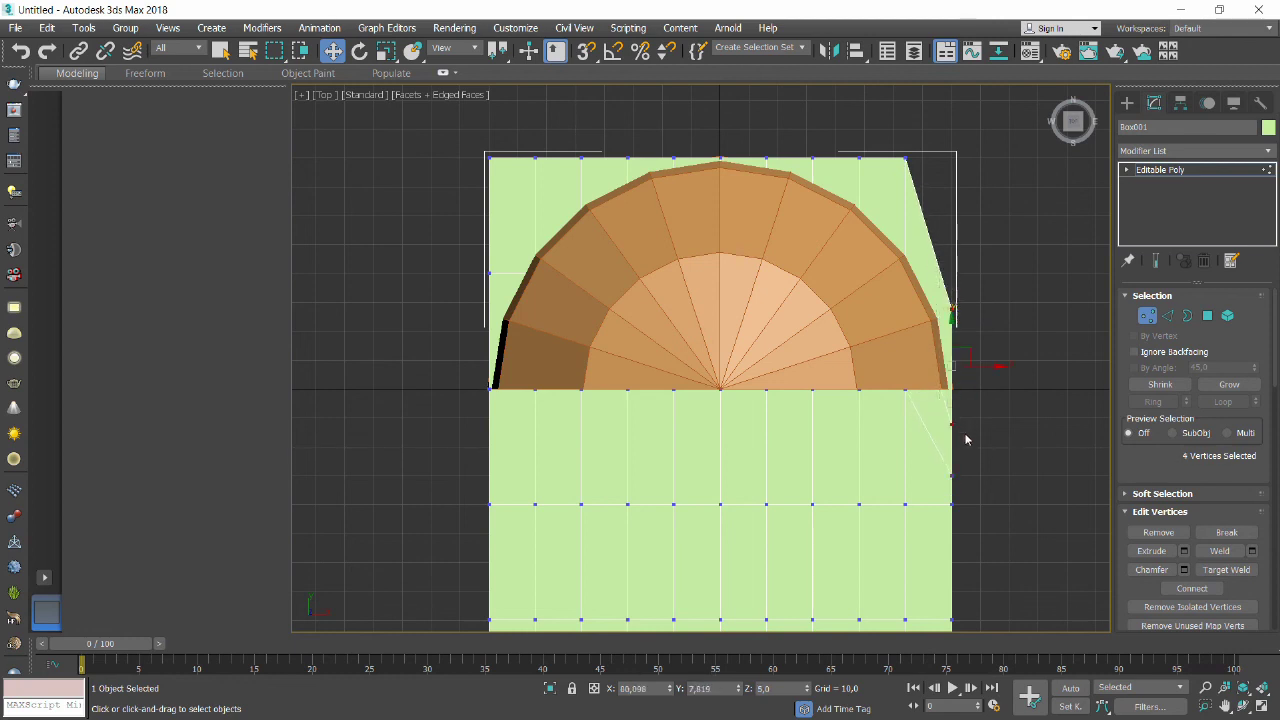
pyautogui.moveTo(951, 312); pyautogui.dragTo(945, 300)
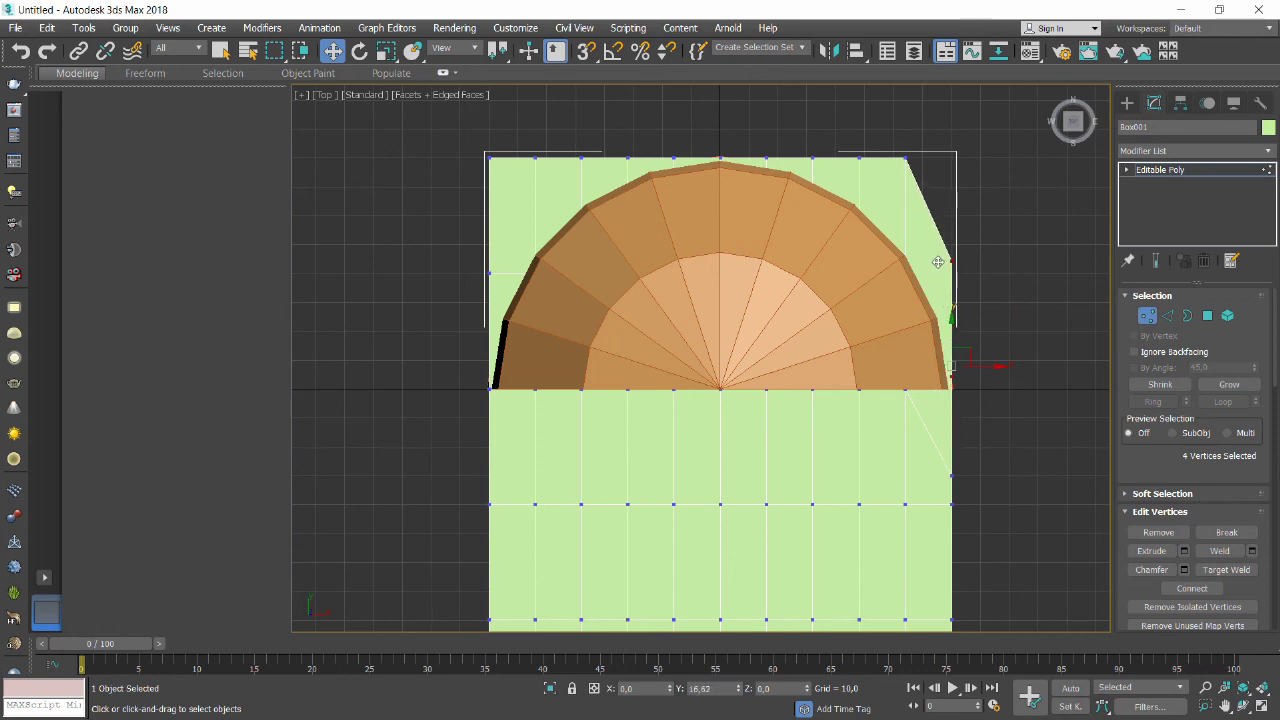
pyautogui.moveTo(945, 300); pyautogui.dragTo(947, 340)
pyautogui.hotkey('ctrl', 'z')
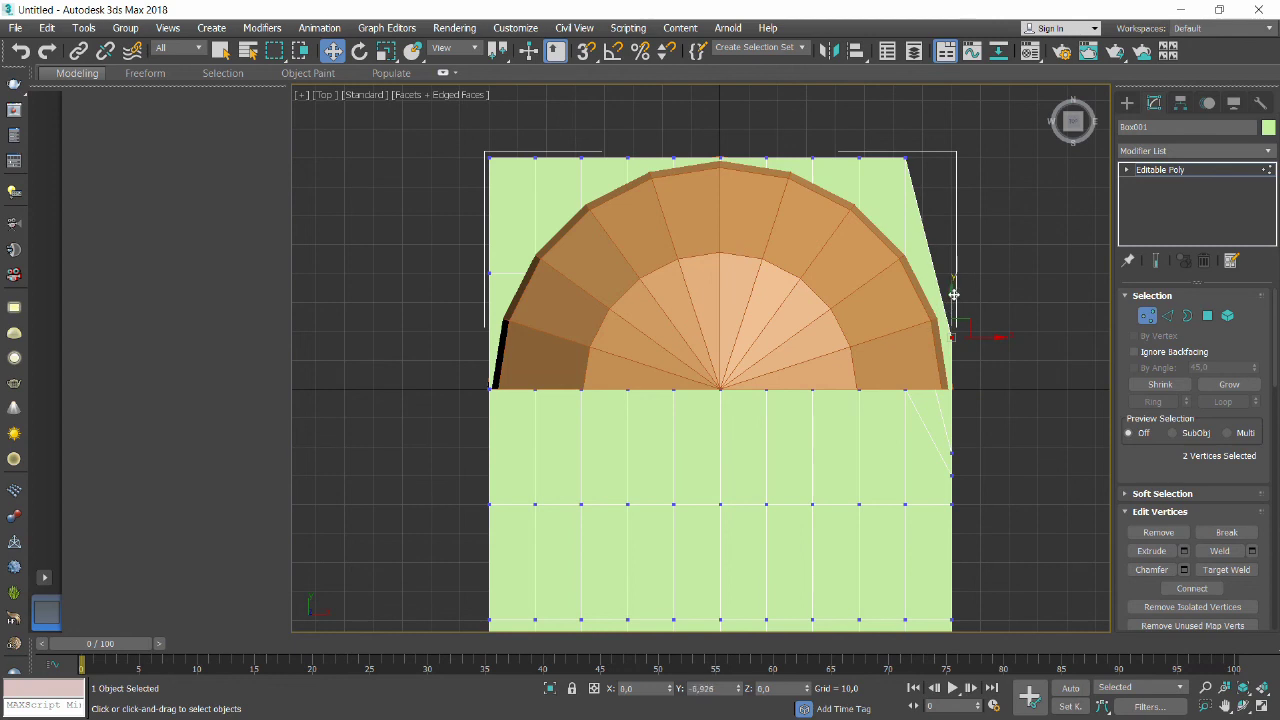
pyautogui.moveTo(951, 286)
pyautogui.mouseDown()
pyautogui.moveTo(955, 338)
pyautogui.moveTo(994, 383)
pyautogui.mouseUp()
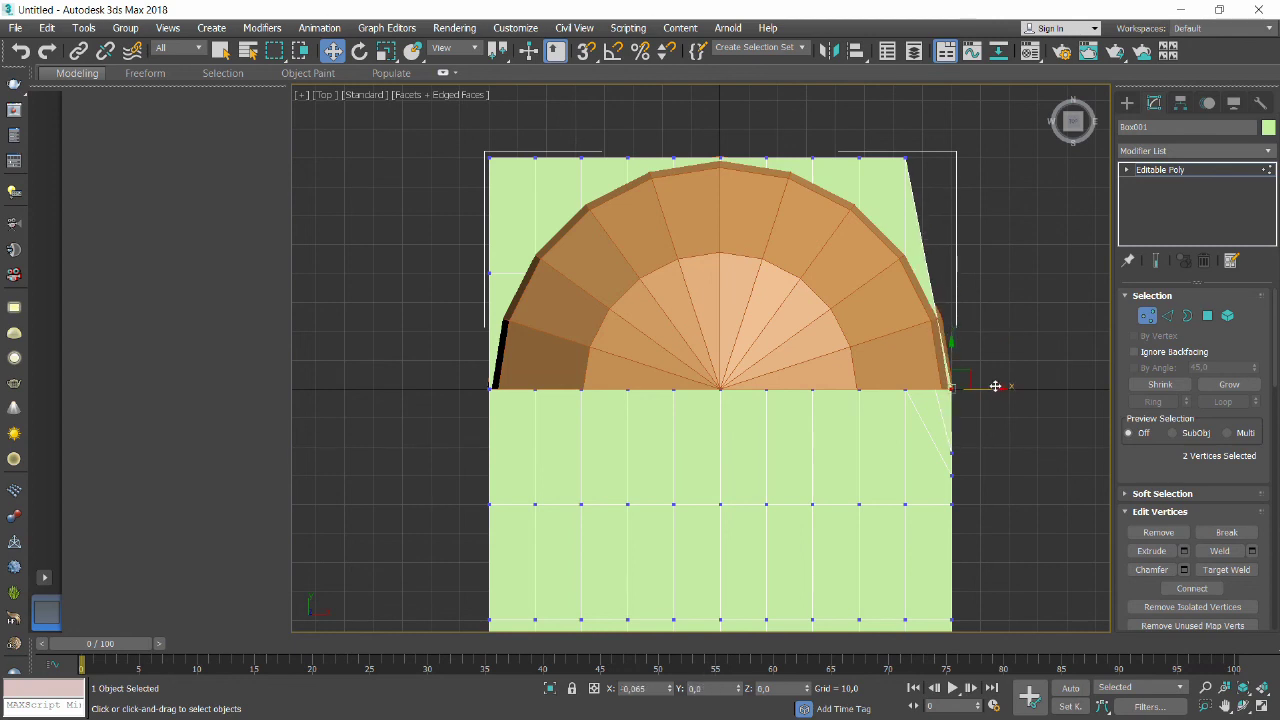
# Select the left-edge vertices and drag them into a slanted edge along the dome.
pyautogui.scroll(-3, 991, 358)
pyautogui.click(739, 286)
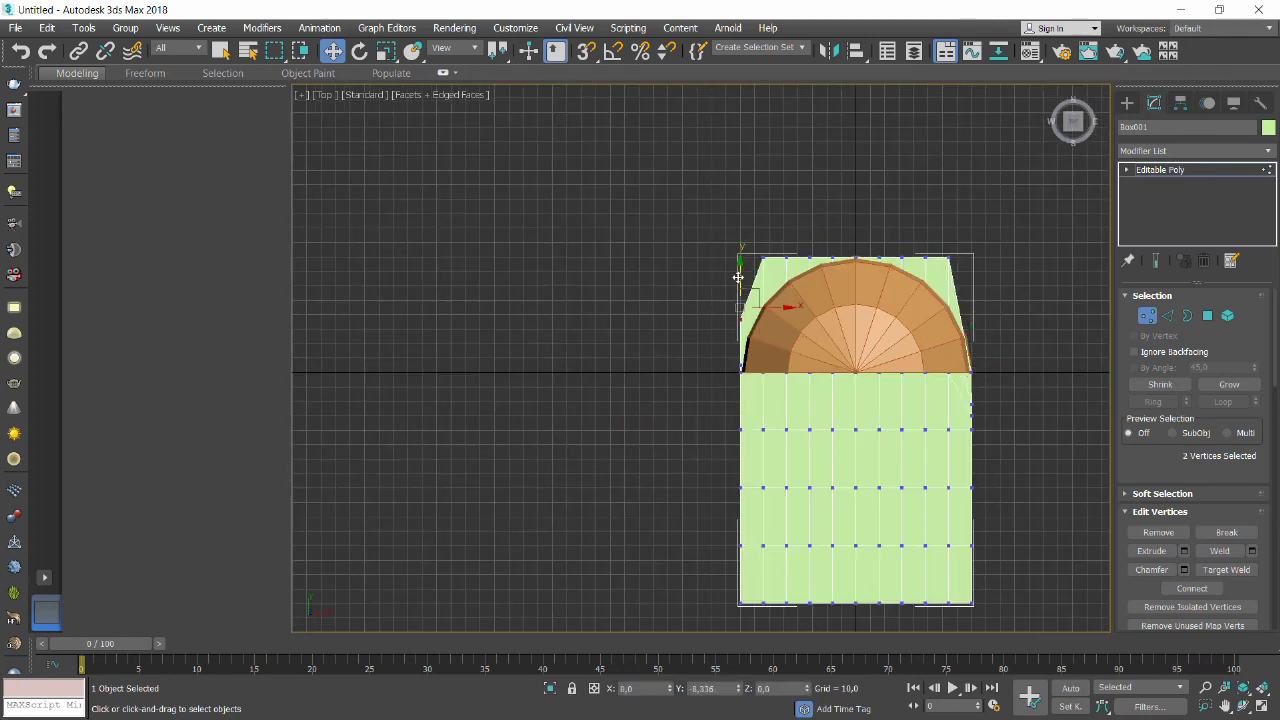
pyautogui.click(740, 357)
pyautogui.scroll(3, 740, 340)
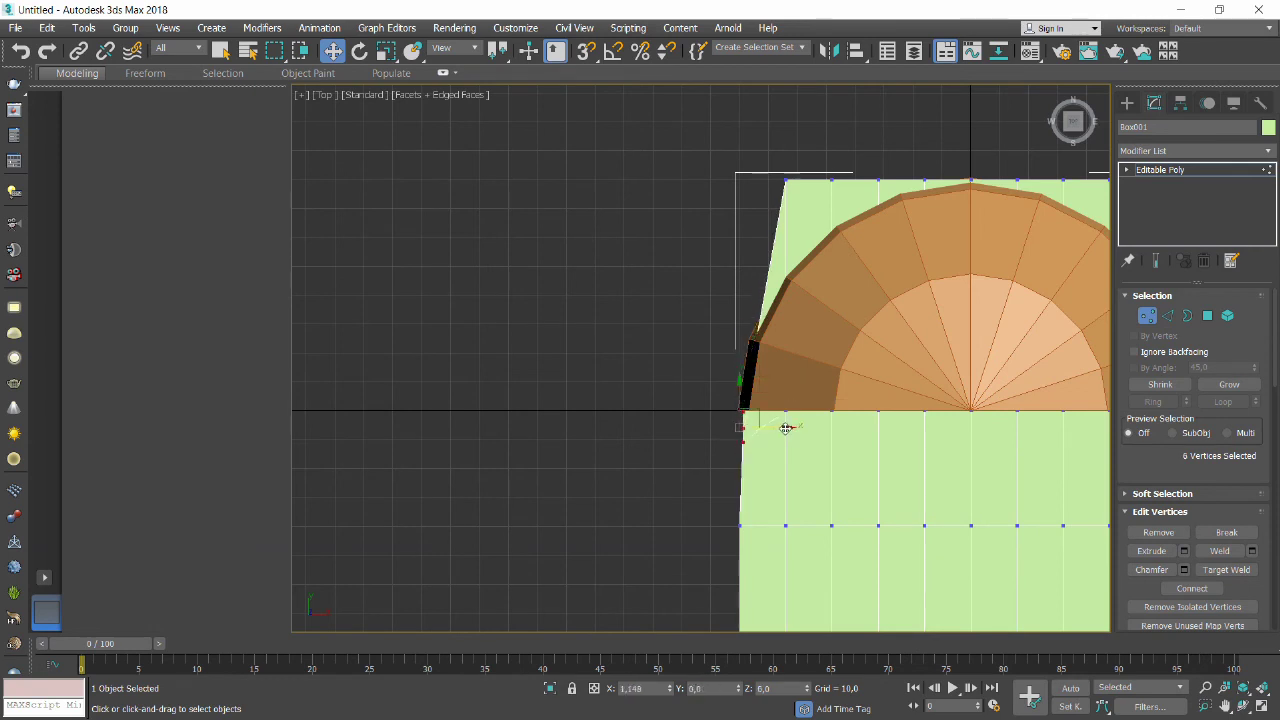
pyautogui.moveTo(786, 429)
pyautogui.mouseDown()
pyautogui.moveTo(765, 323)
pyautogui.moveTo(735, 352)
pyautogui.mouseUp()
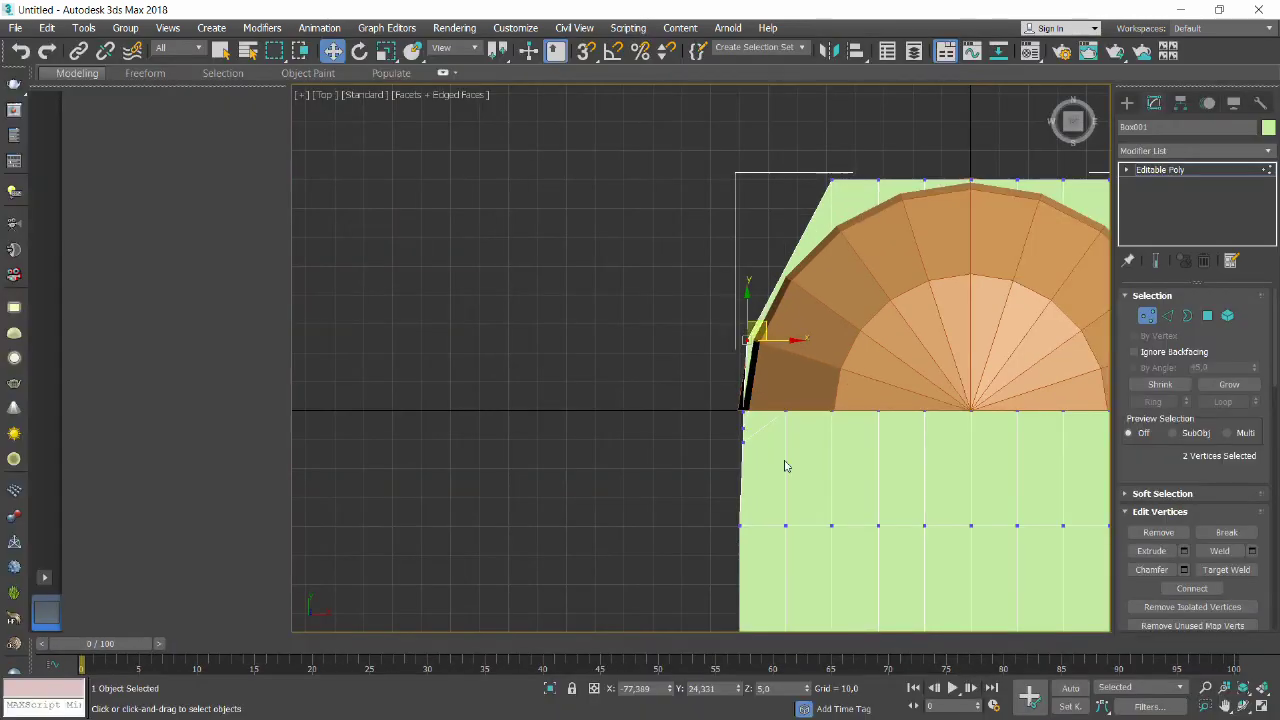
# Switch to wireframe view, align the left-edge vertices and move them onto the dome outline.
pyautogui.click(440, 94)
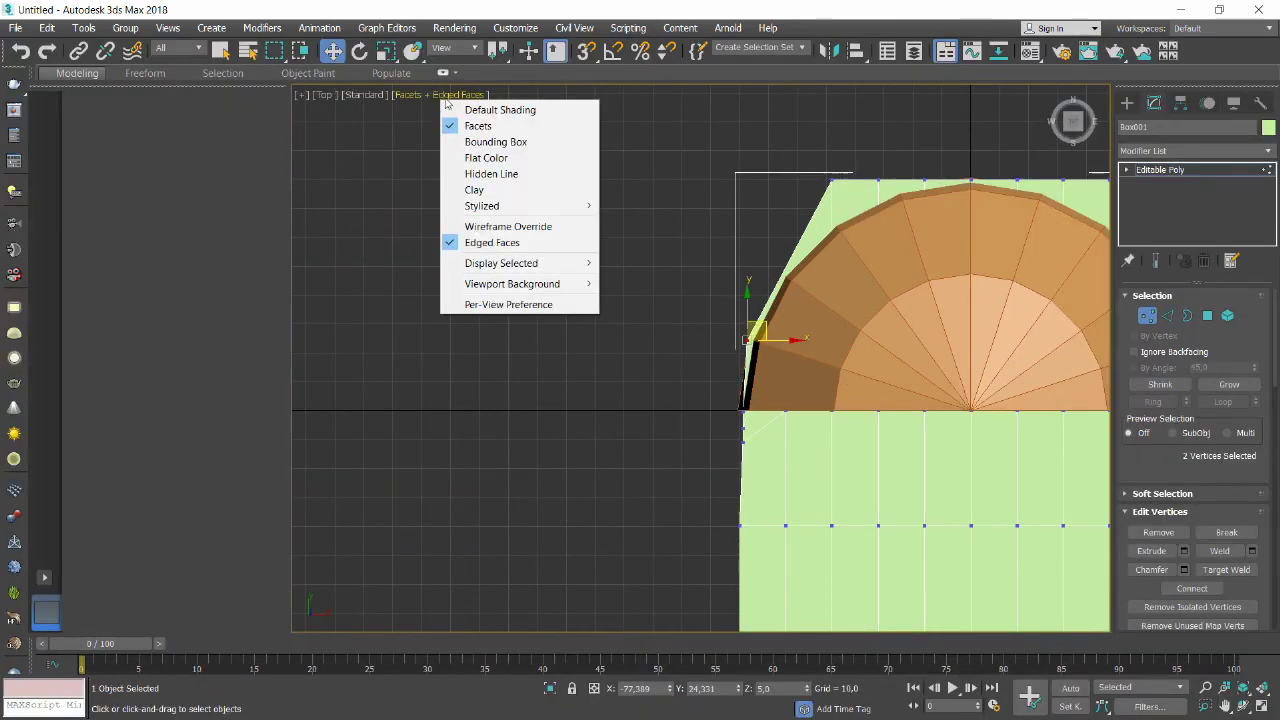
pyautogui.click(500, 228)
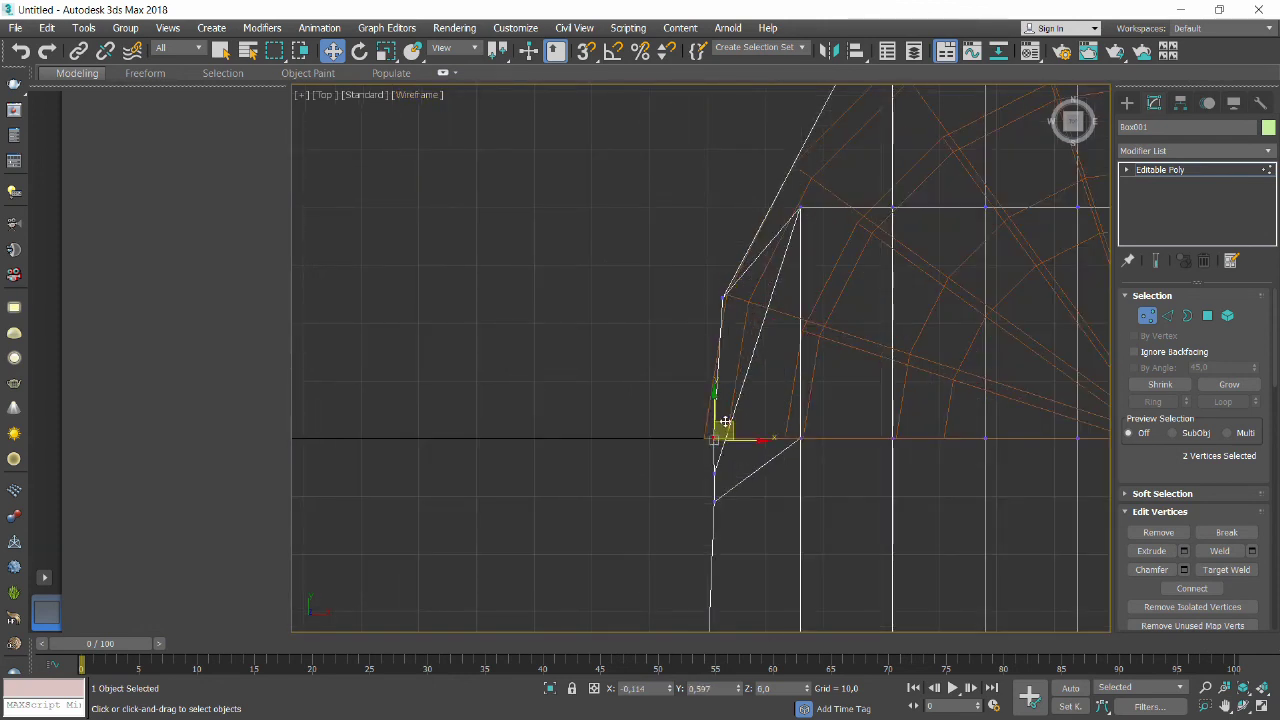
pyautogui.moveTo(715, 437); pyautogui.dragTo(707, 437)
pyautogui.click(723, 295)
pyautogui.scroll(-2, 745, 230)
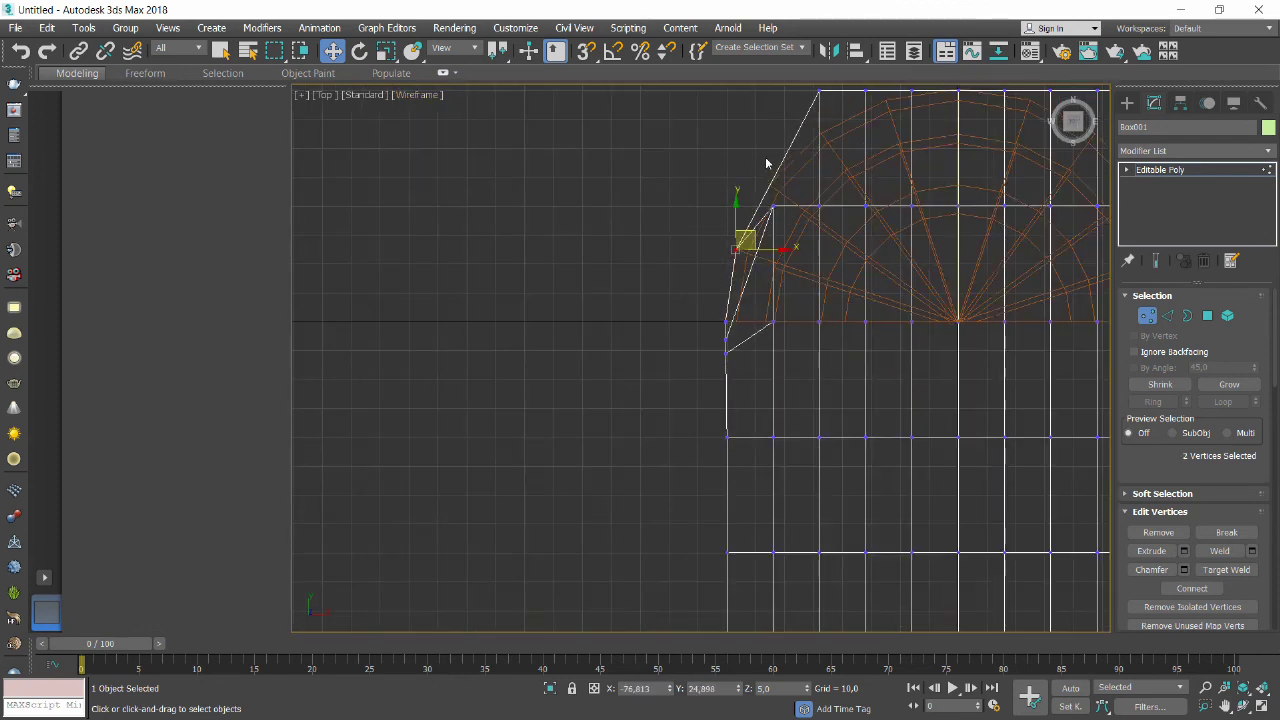
pyautogui.moveTo(746, 243); pyautogui.dragTo(783, 194)
pyautogui.moveTo(789, 240); pyautogui.dragTo(831, 188)
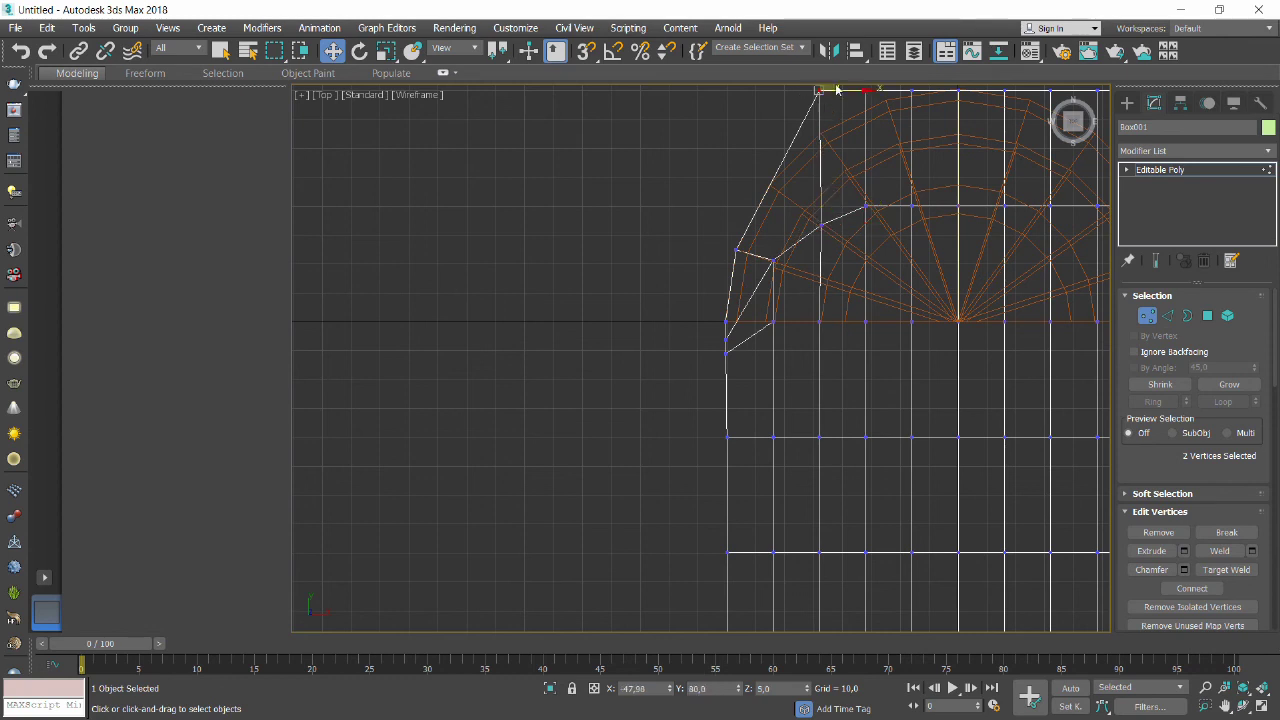
# Move the top and inner box vertices along the dome's arc to form an arch.
pyautogui.scroll(-1, 818, 140)
pyautogui.scroll(-3, 827, 214)
pyautogui.scroll(3, 827, 214)
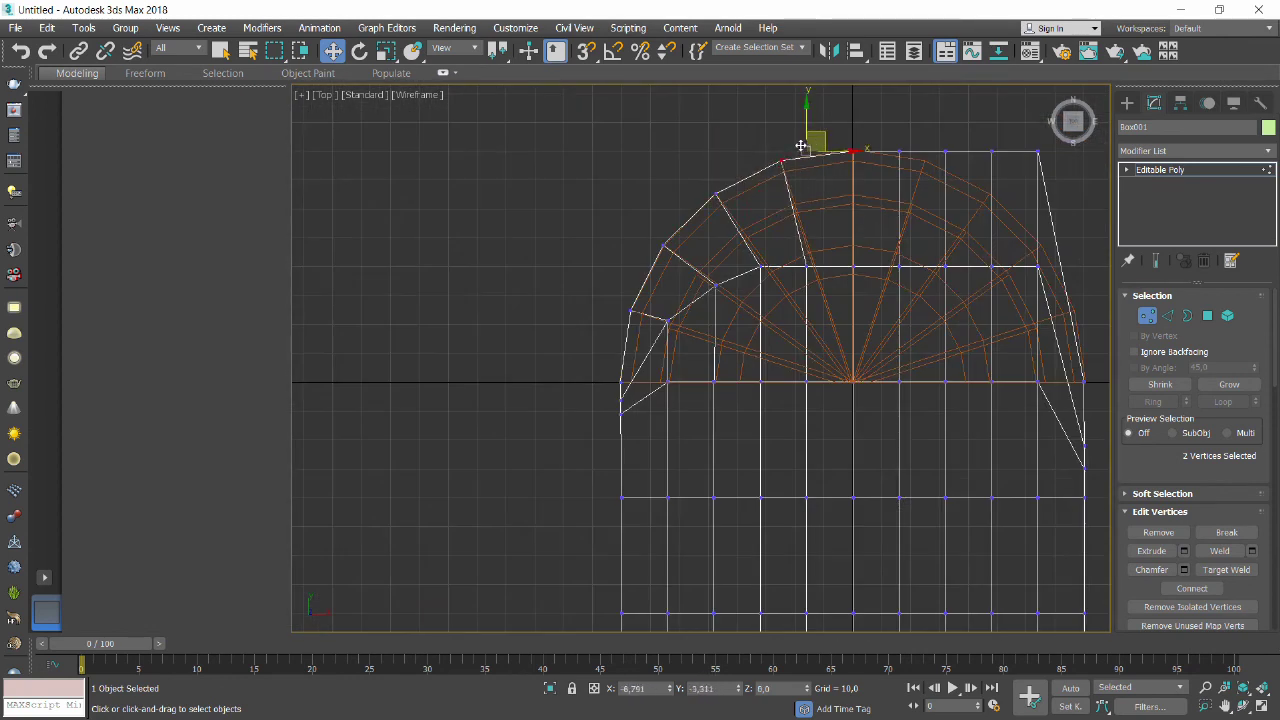
pyautogui.moveTo(803, 143)
pyautogui.mouseDown()
pyautogui.moveTo(936, 132)
pyautogui.moveTo(1058, 221)
pyautogui.mouseUp()
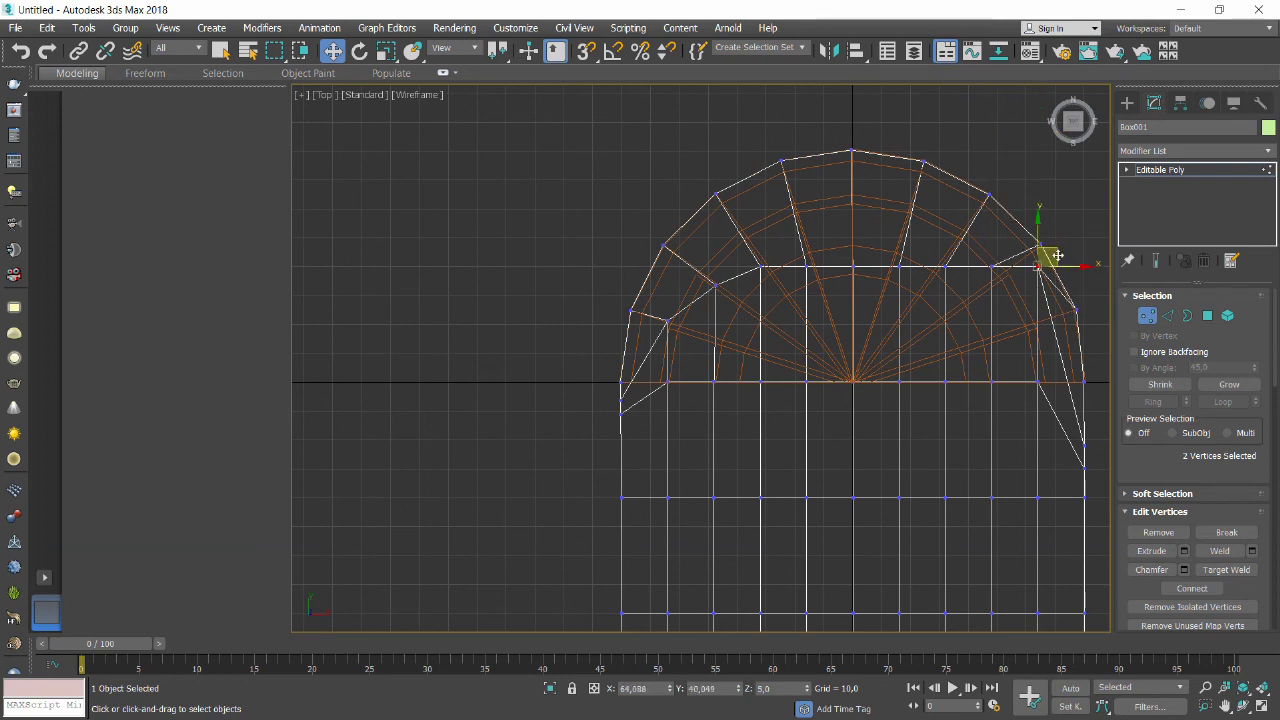
pyautogui.moveTo(1040, 268)
pyautogui.mouseDown()
pyautogui.moveTo(1040, 313)
pyautogui.moveTo(1075, 312)
pyautogui.mouseUp()
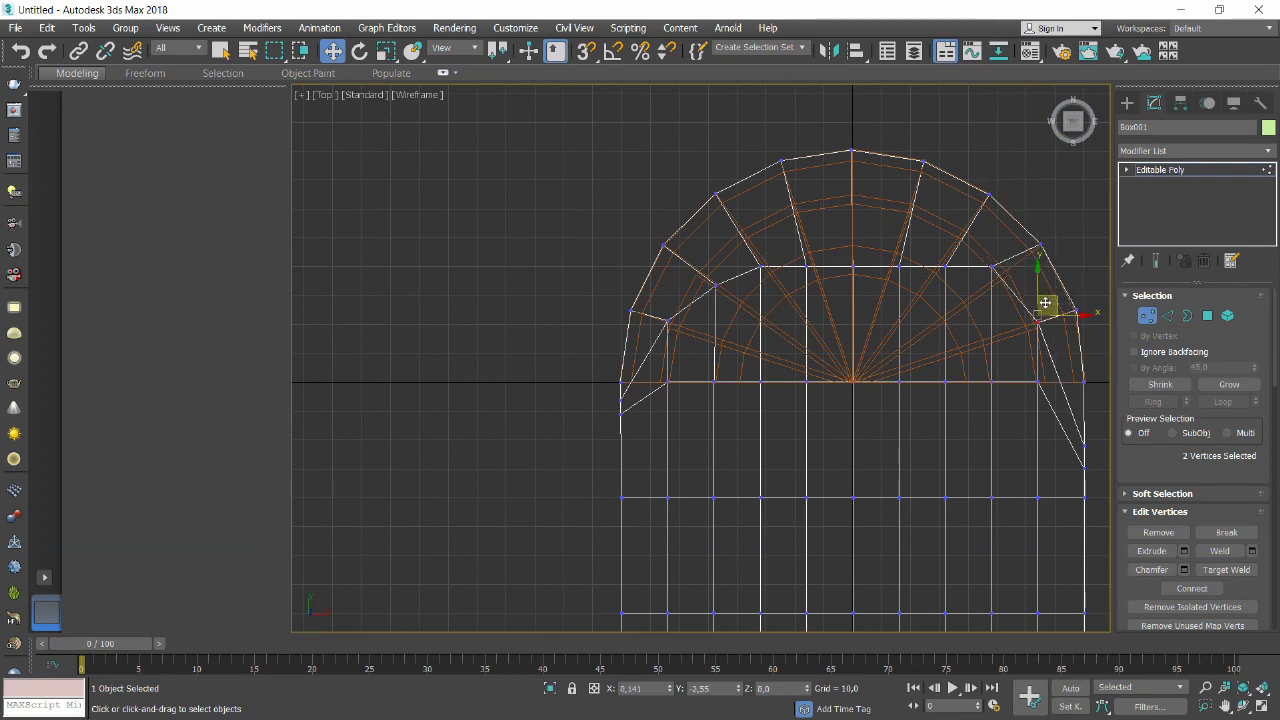
pyautogui.click(853, 265)
pyautogui.moveTo(853, 265); pyautogui.dragTo(853, 222)
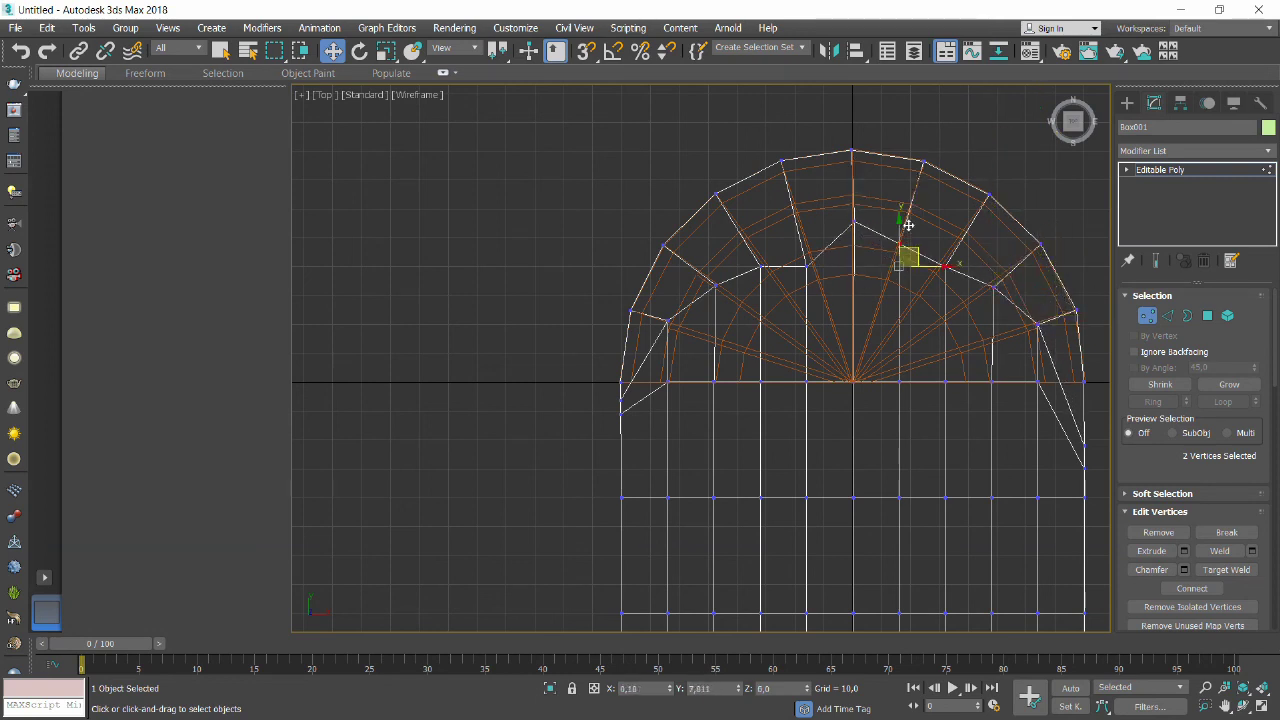
pyautogui.moveTo(903, 265)
pyautogui.mouseDown()
pyautogui.moveTo(903, 240)
pyautogui.moveTo(947, 255)
pyautogui.mouseUp()
pyautogui.click(762, 265)
pyautogui.moveTo(807, 265); pyautogui.dragTo(814, 238)
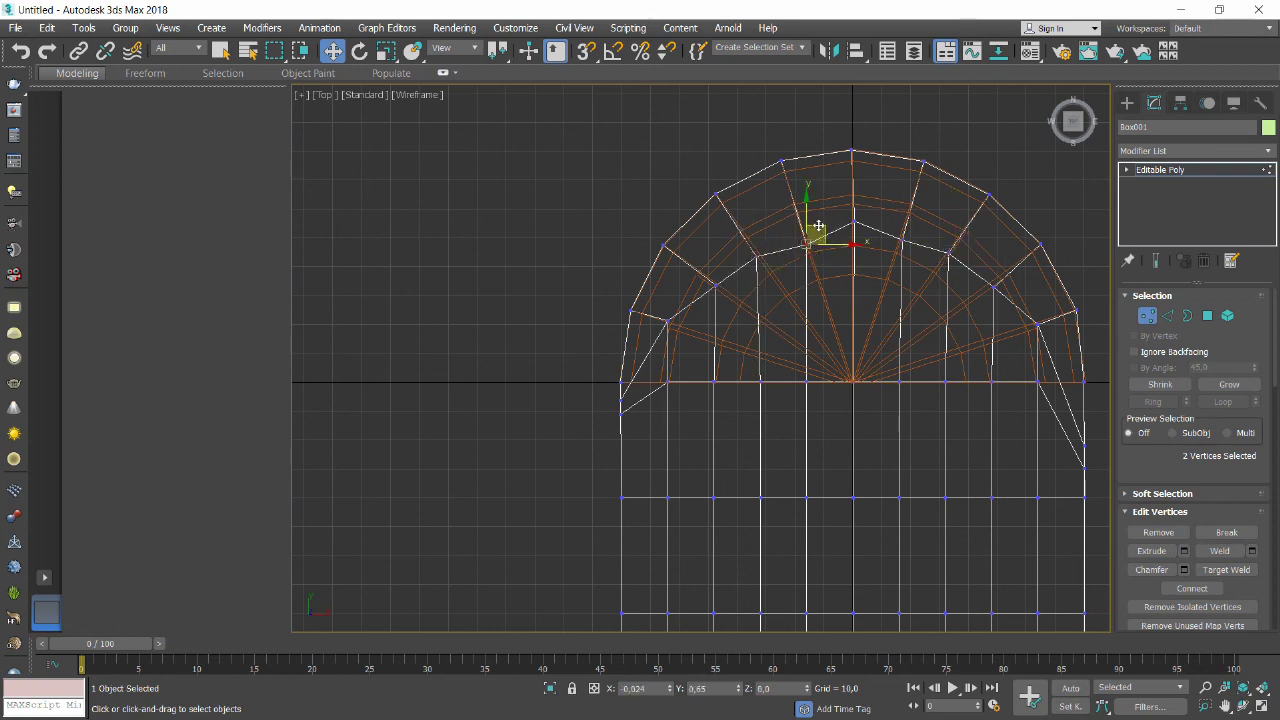
pyautogui.moveTo(905, 240); pyautogui.dragTo(908, 222)
pyautogui.scroll(-3, 884, 337)
pyautogui.scroll(1, 884, 337)
# Restore shaded Edged Faces display and select the corner vertices where box meets dome.
pyautogui.click(417, 94)
pyautogui.click(441, 126)
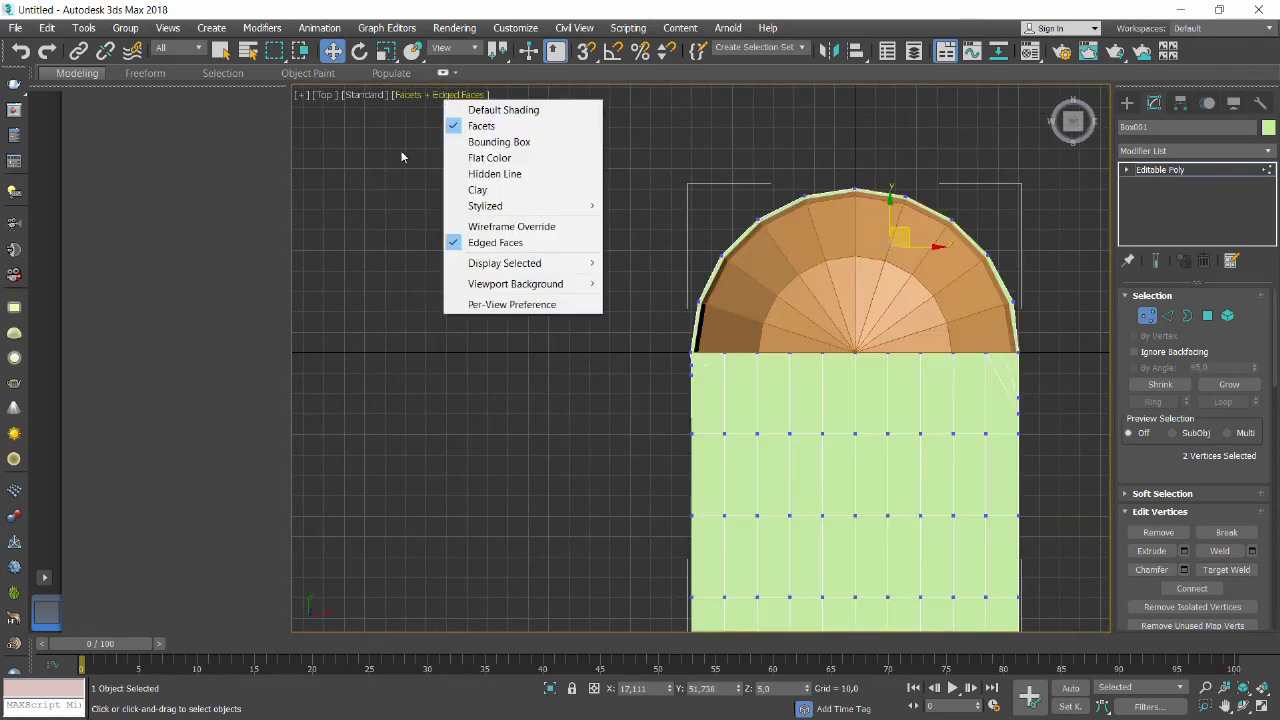
pyautogui.click(456, 242)
pyautogui.scroll(-4, 620, 273)
pyautogui.scroll(4, 763, 350)
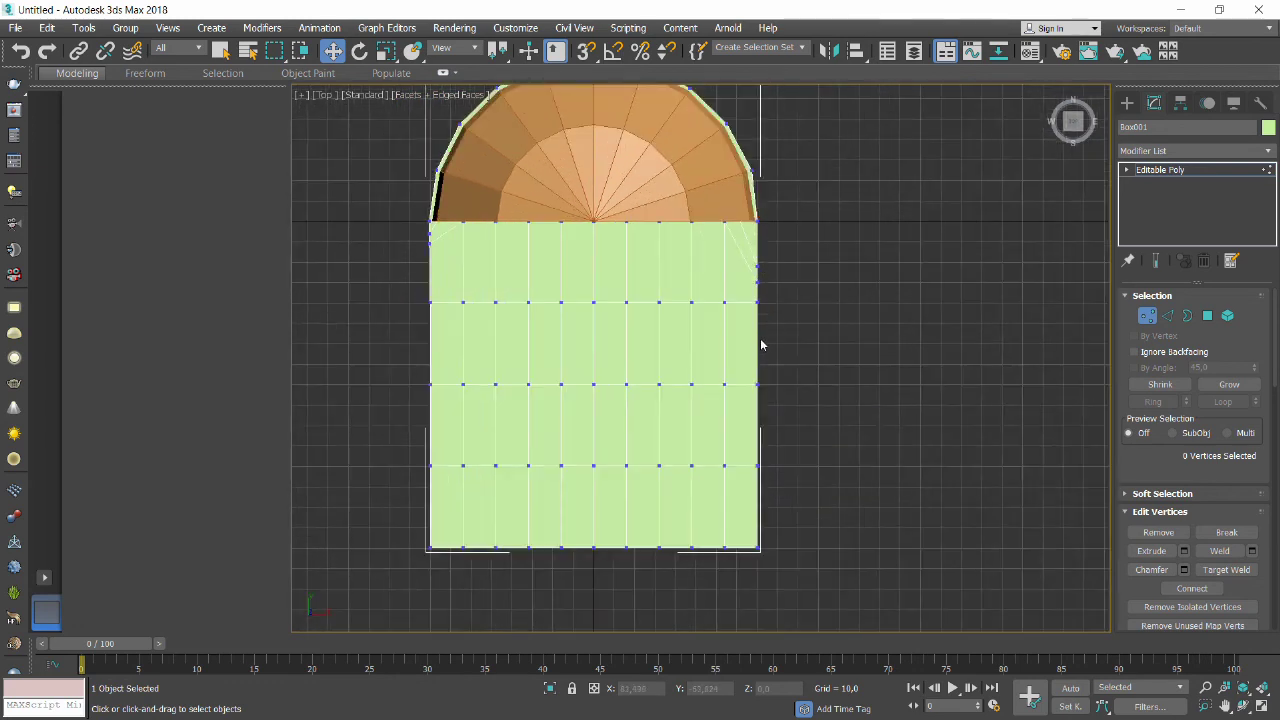
pyautogui.moveTo(769, 237); pyautogui.dragTo(770, 236)
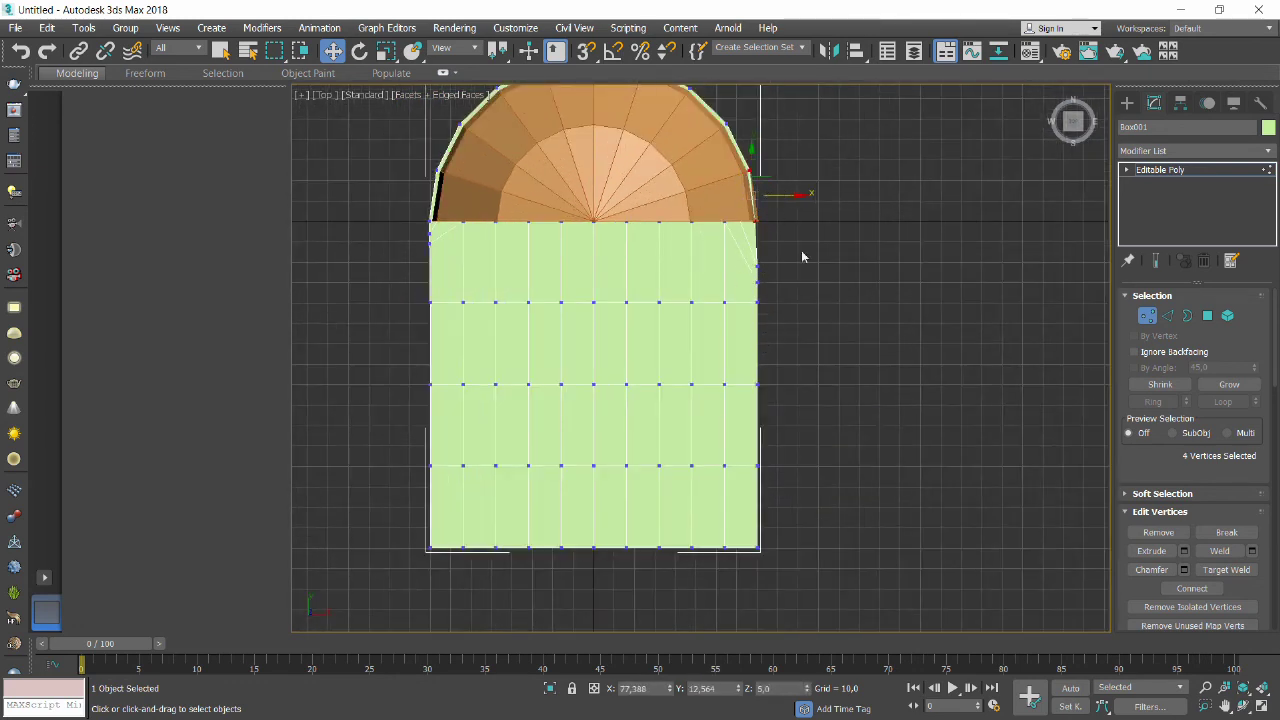
pyautogui.scroll(-2, 801, 252)
pyautogui.scroll(5, 758, 200)
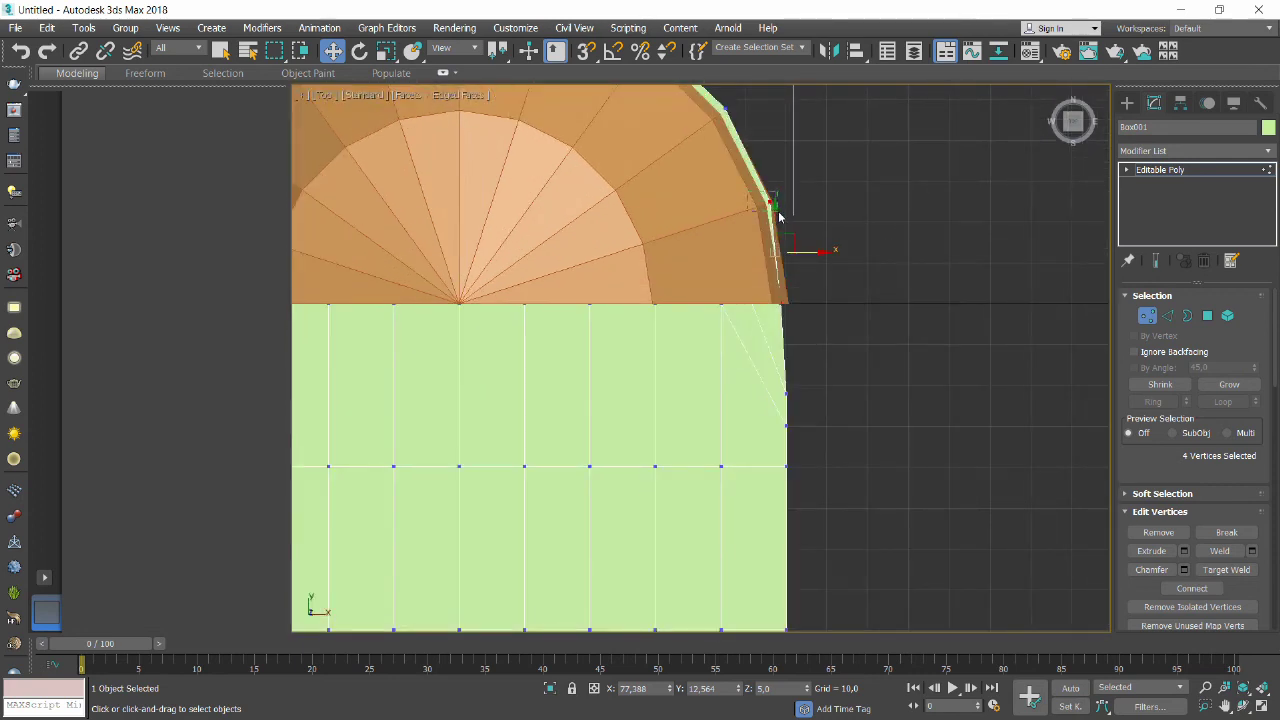
pyautogui.moveTo(752, 272)
pyautogui.mouseDown()
pyautogui.moveTo(792, 327)
pyautogui.moveTo(815, 302)
pyautogui.mouseUp()
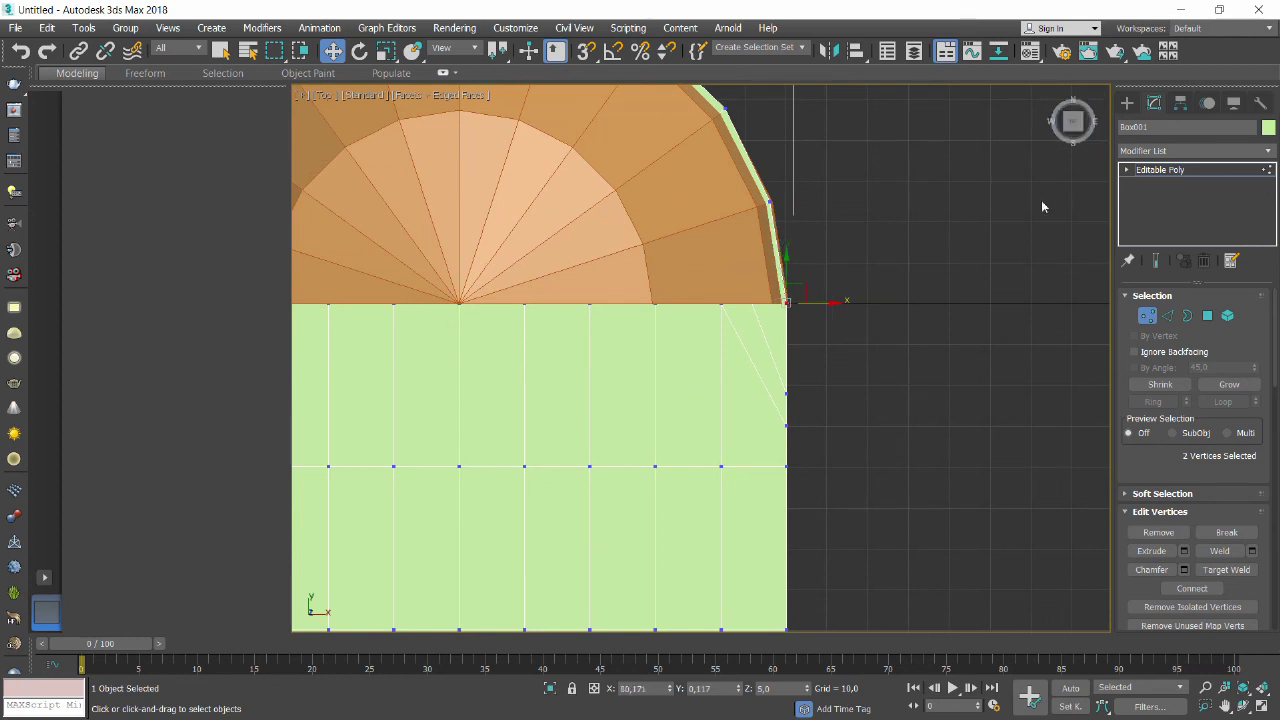
# In Front view, clear the polygon selection, pick Uniform Scale and exit sub-object level.
pyautogui.press('5')
pyautogui.press('f')
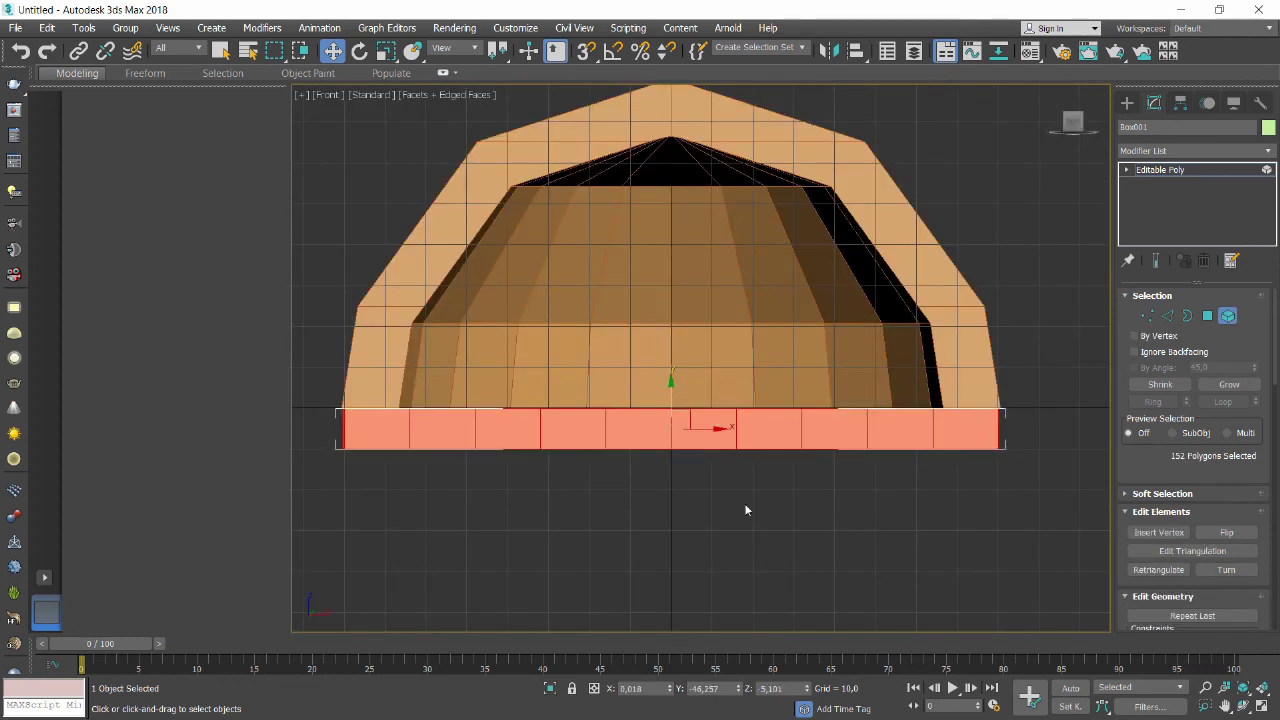
pyautogui.click(745, 504)
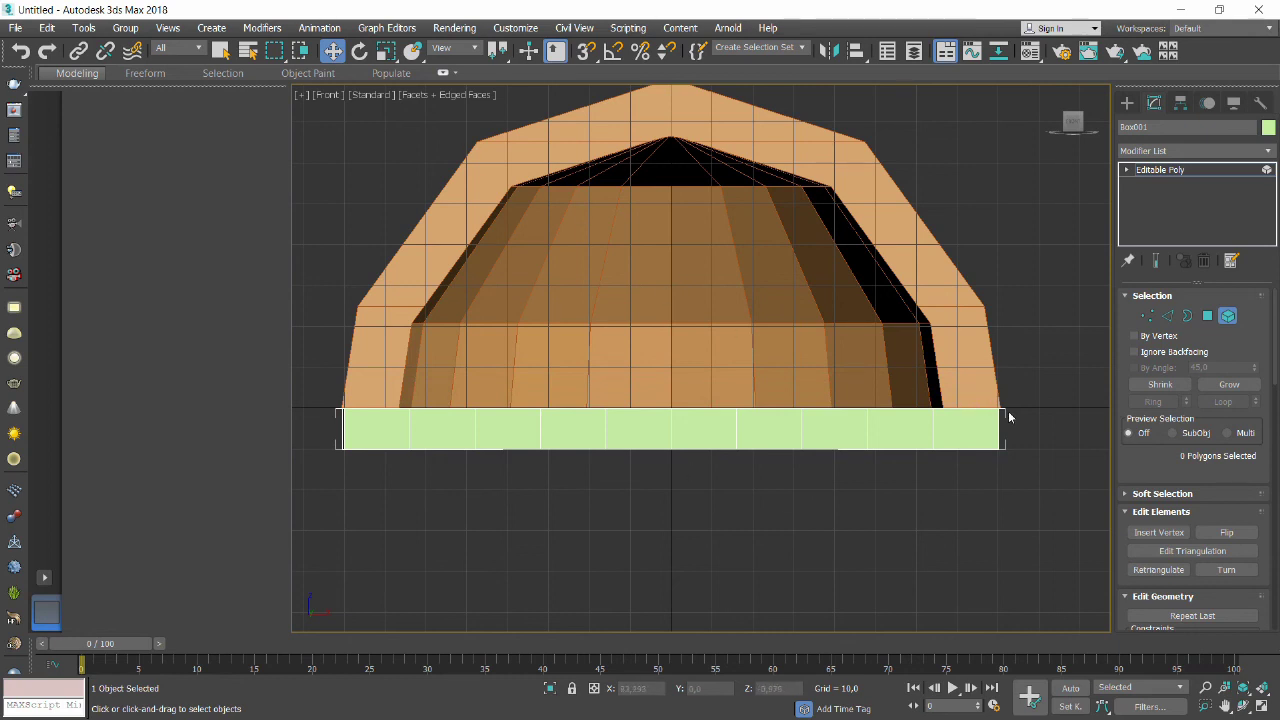
pyautogui.click(386, 51)
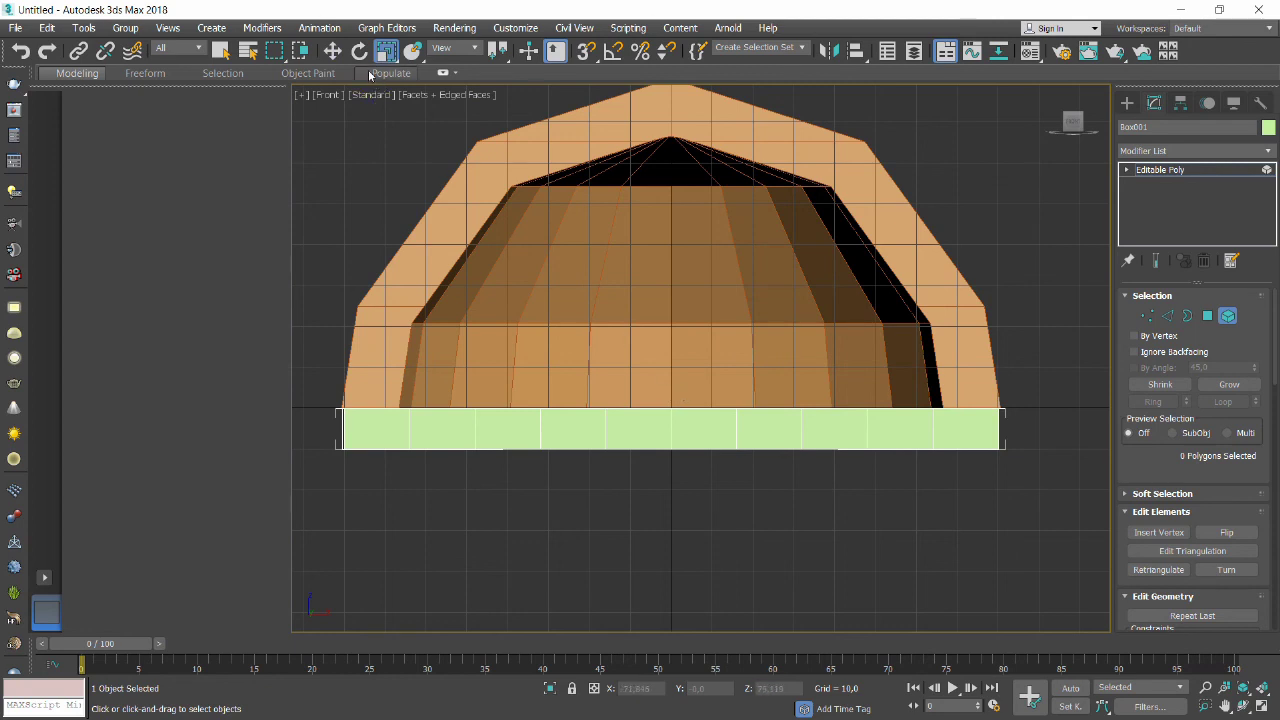
pyautogui.scroll(-5, 652, 390)
pyautogui.scroll(3, 660, 401)
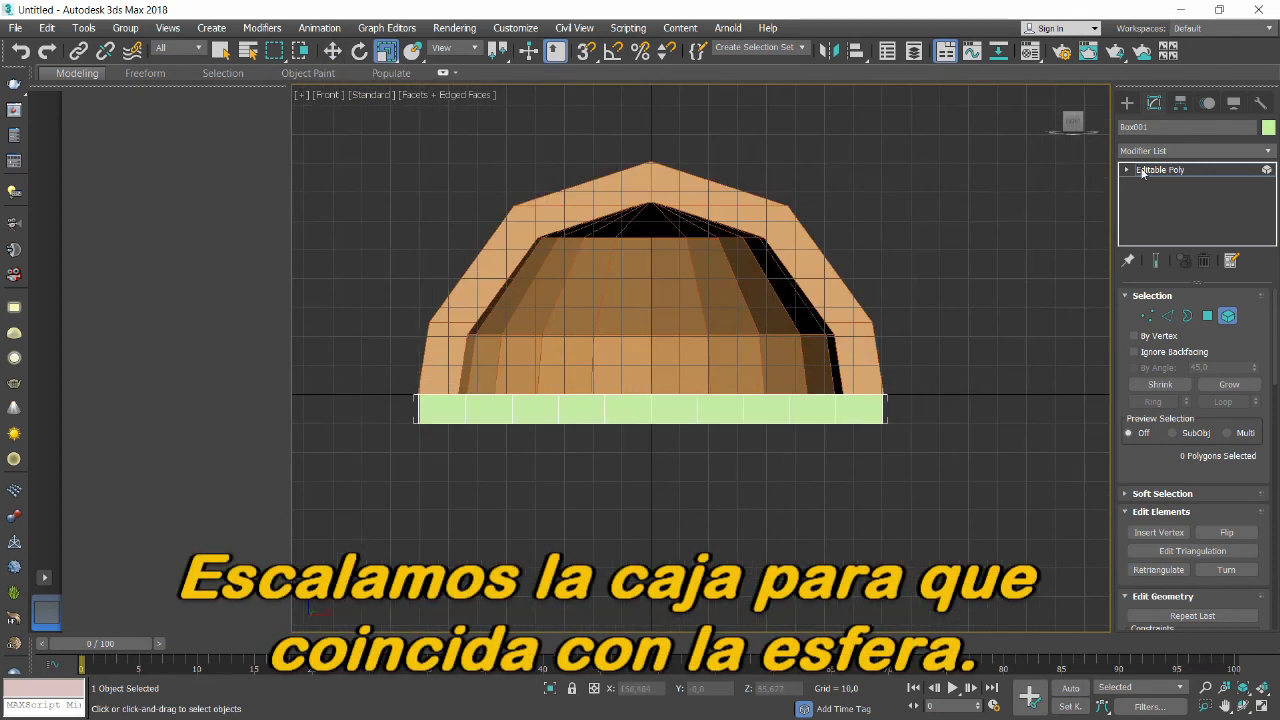
pyautogui.click(1142, 172)
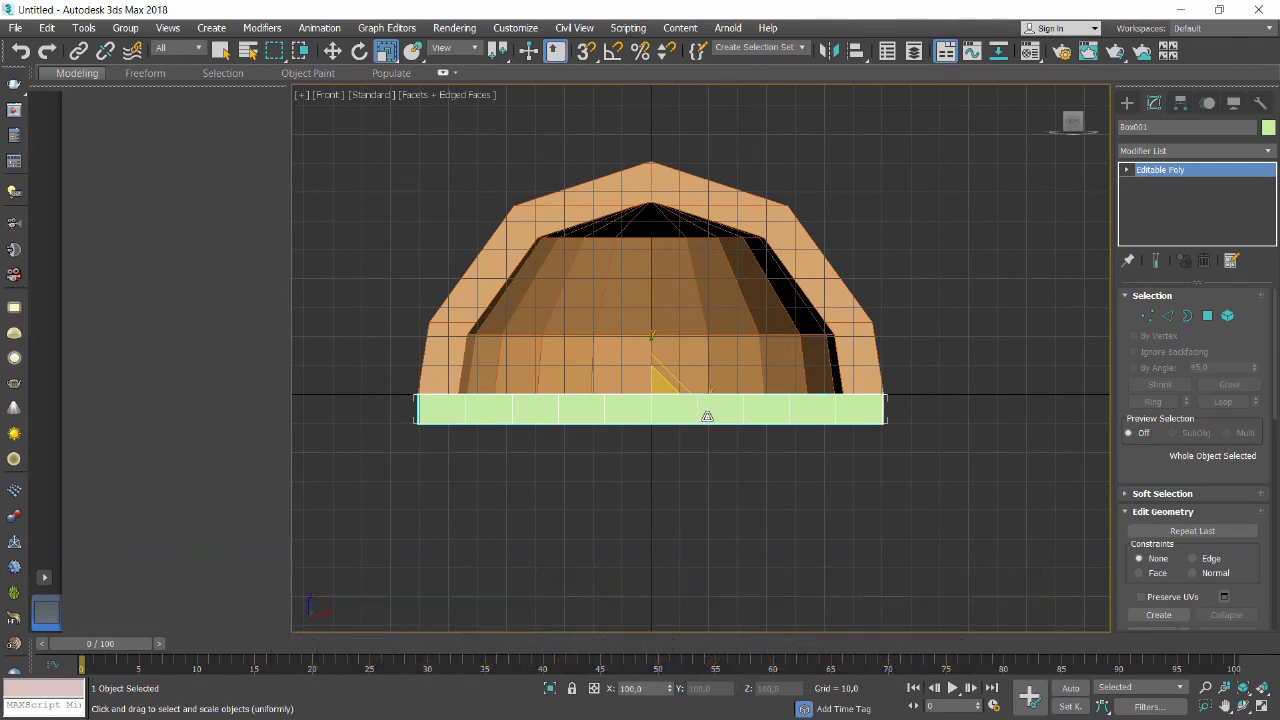
# Scale Box001 slightly narrower in X to match the dome width, then deselect it.
pyautogui.scroll(2, 707, 416)
pyautogui.scroll(3, 749, 420)
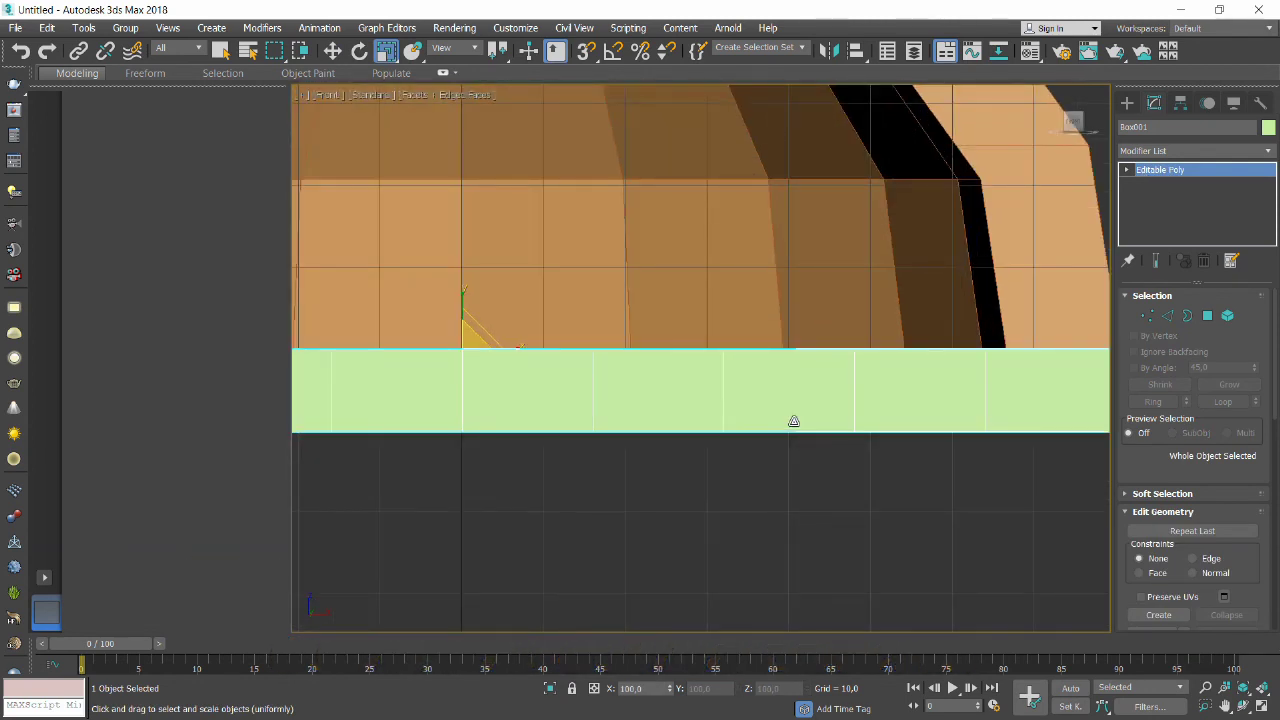
pyautogui.scroll(-1, 793, 421)
pyautogui.scroll(1, 1032, 407)
pyautogui.scroll(1, 1032, 407)
pyautogui.scroll(-1, 1032, 407)
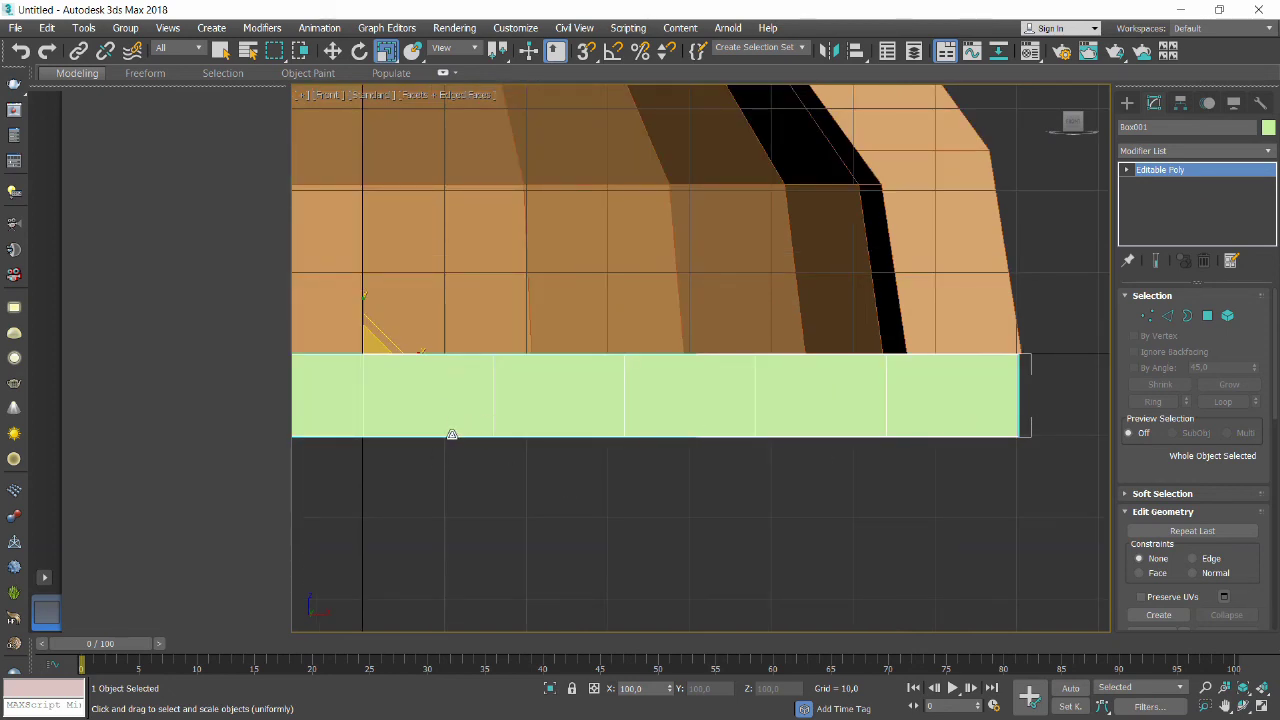
pyautogui.moveTo(468, 424); pyautogui.dragTo(479, 426)
pyautogui.click(544, 497)
pyautogui.scroll(-2, 567, 488)
pyautogui.scroll(2, 590, 485)
pyautogui.scroll(-2, 620, 485)
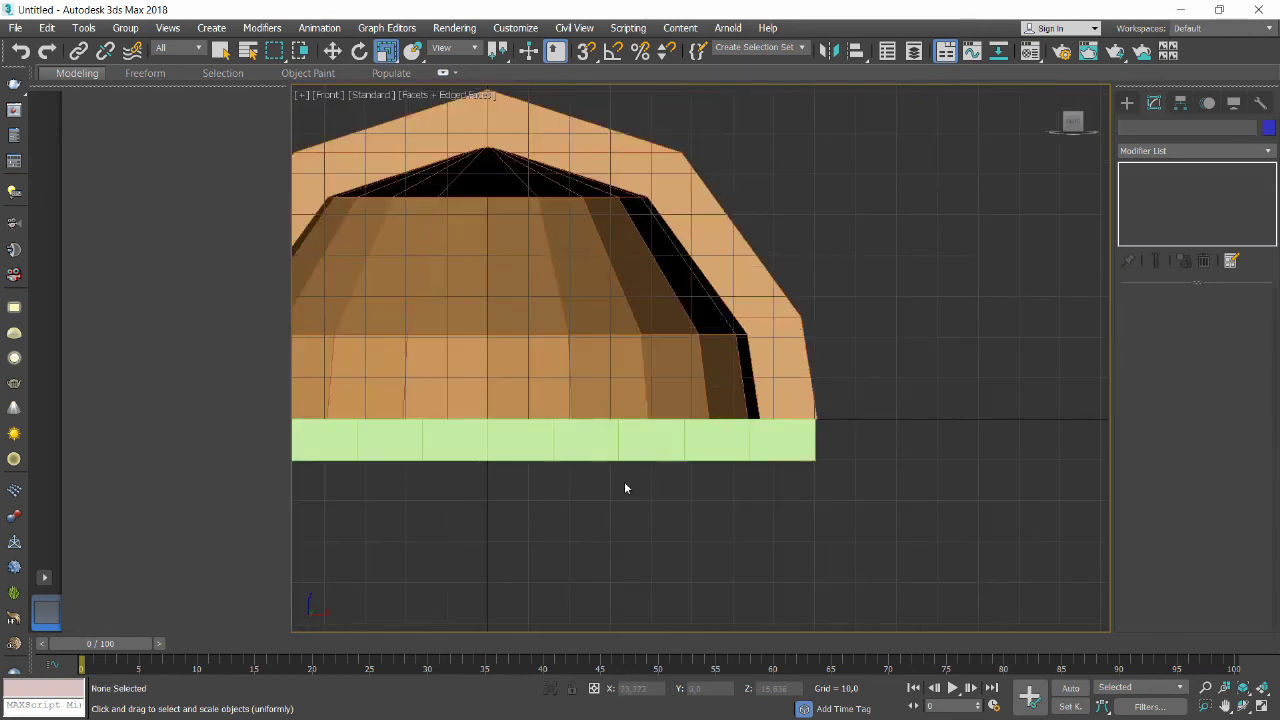
# Orbit to an angled view of the dome and base, then switch to Front view.
pyautogui.click(1243, 706)
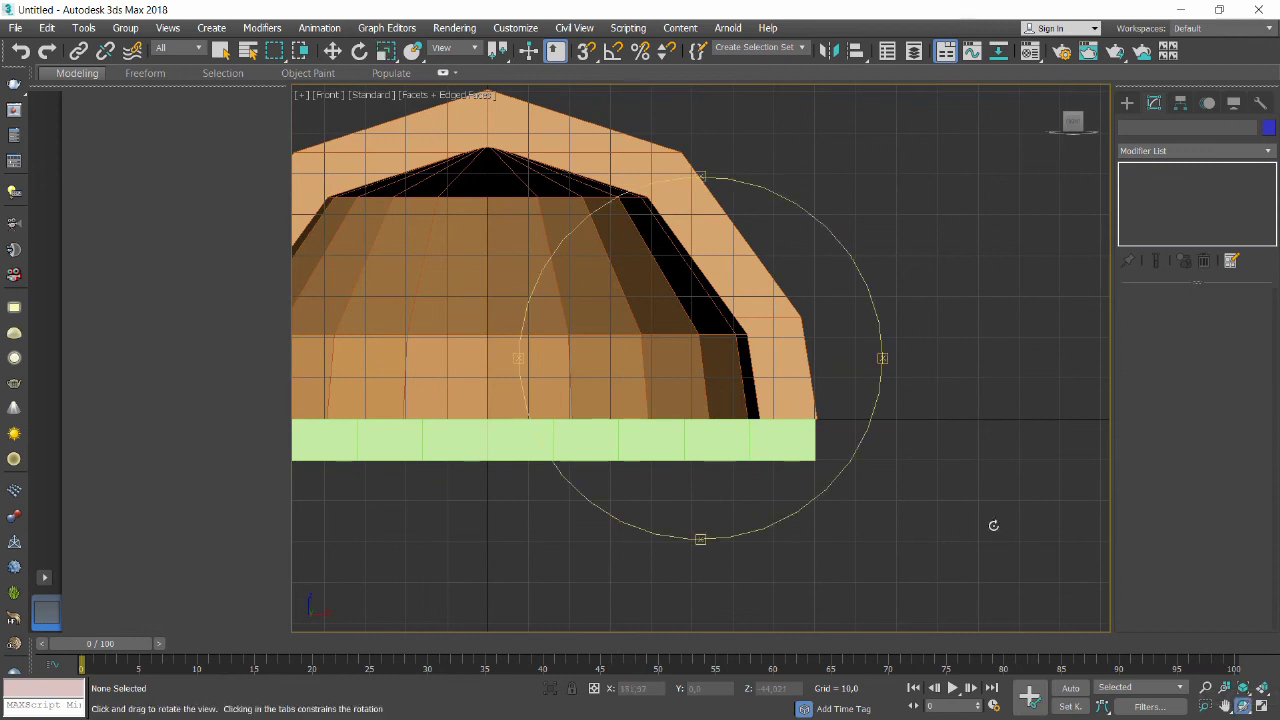
pyautogui.moveTo(643, 312); pyautogui.dragTo(736, 360)
pyautogui.scroll(-4, 736, 360)
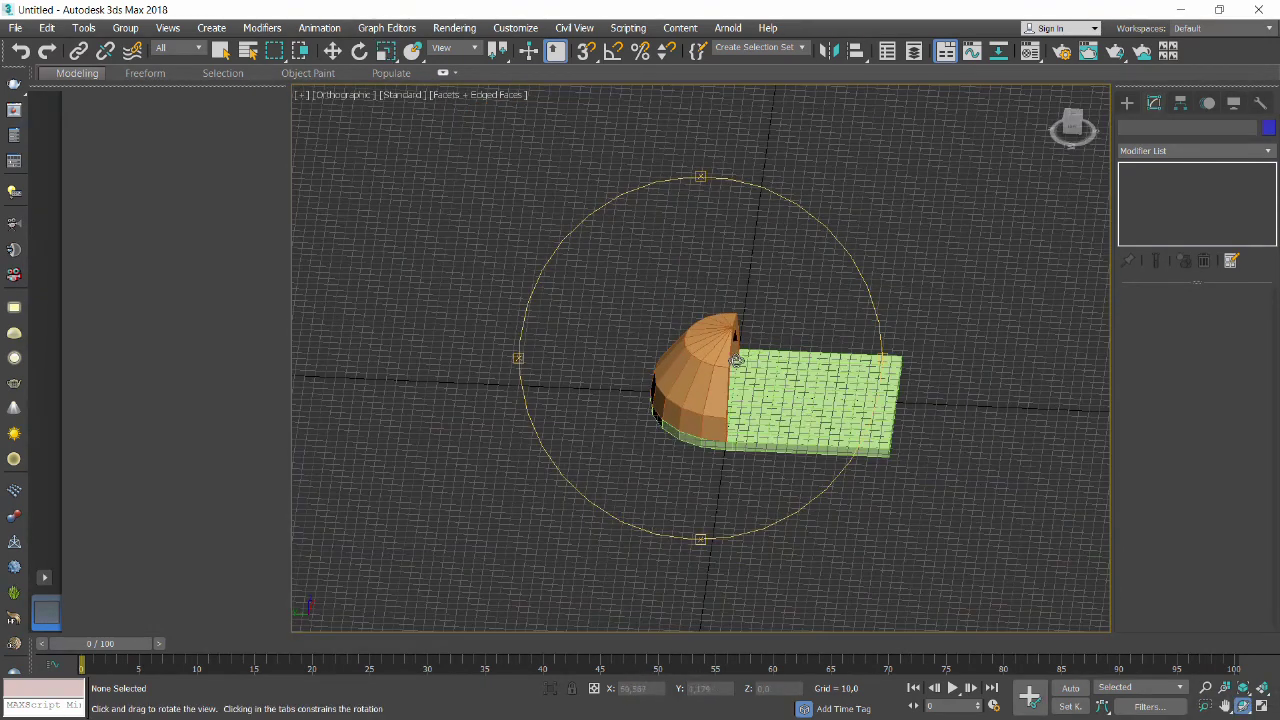
pyautogui.scroll(3, 812, 418)
pyautogui.scroll(2, 830, 415)
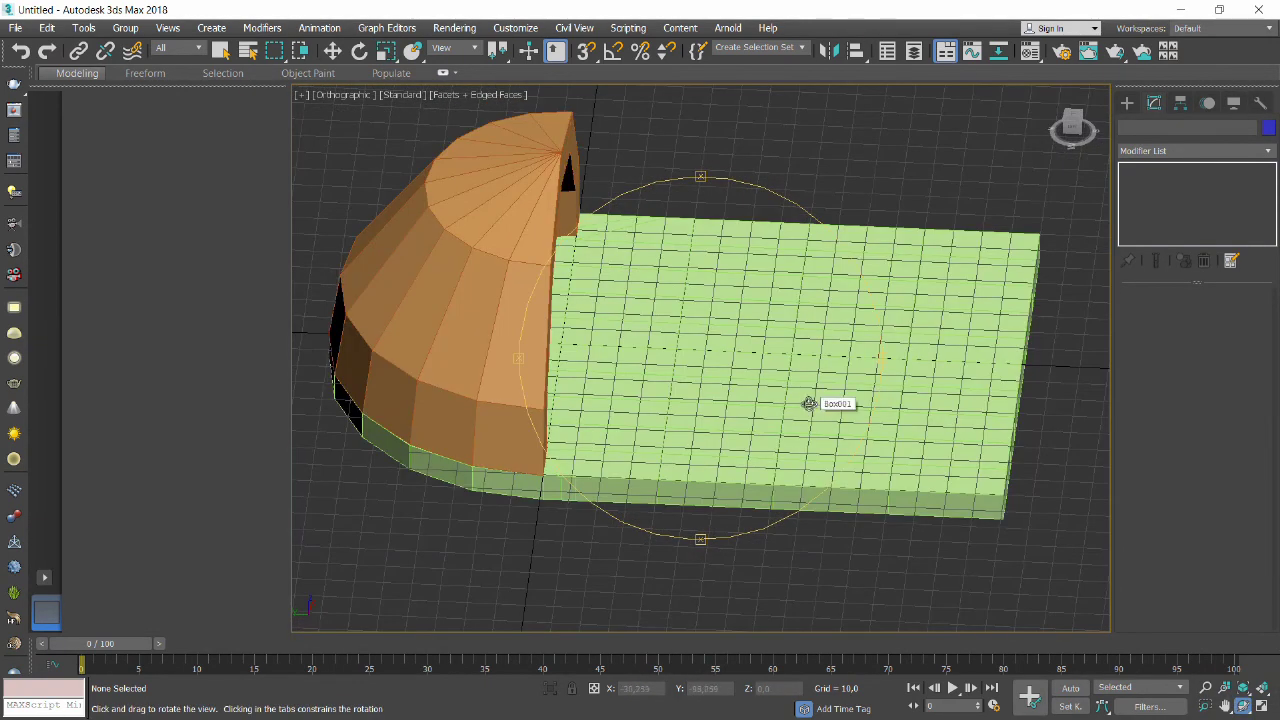
pyautogui.press('r')
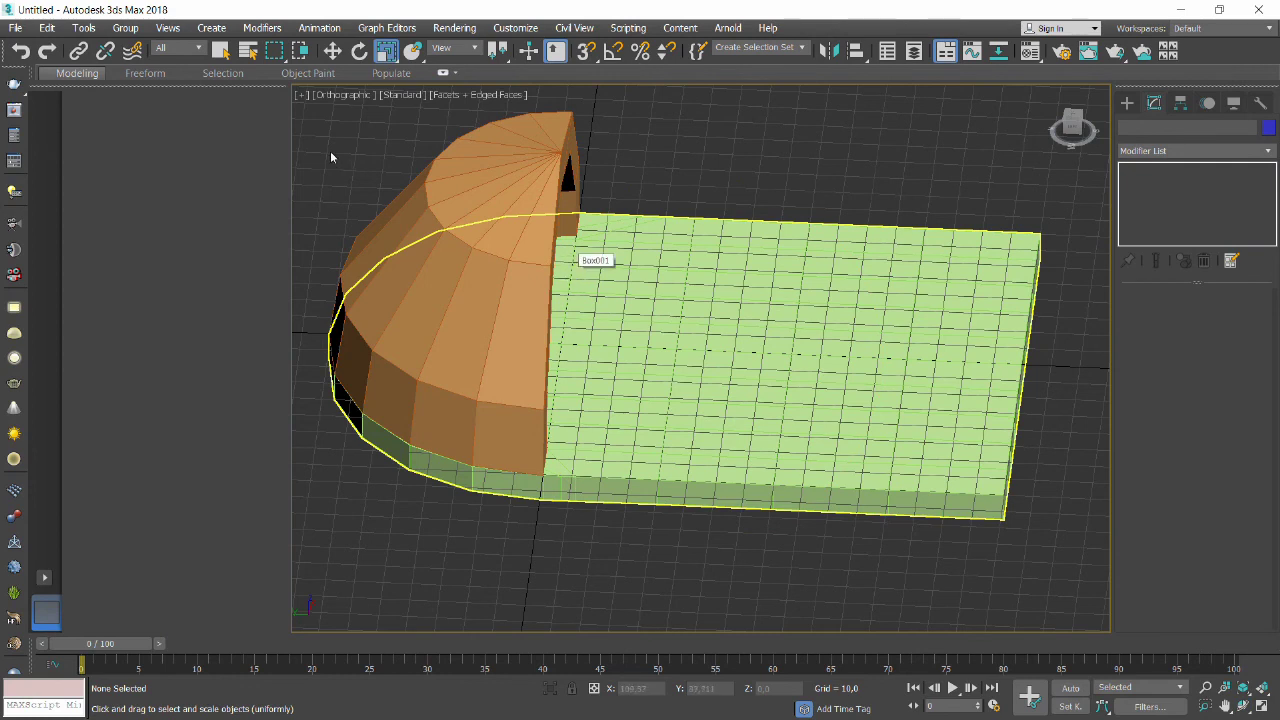
pyautogui.press('f')
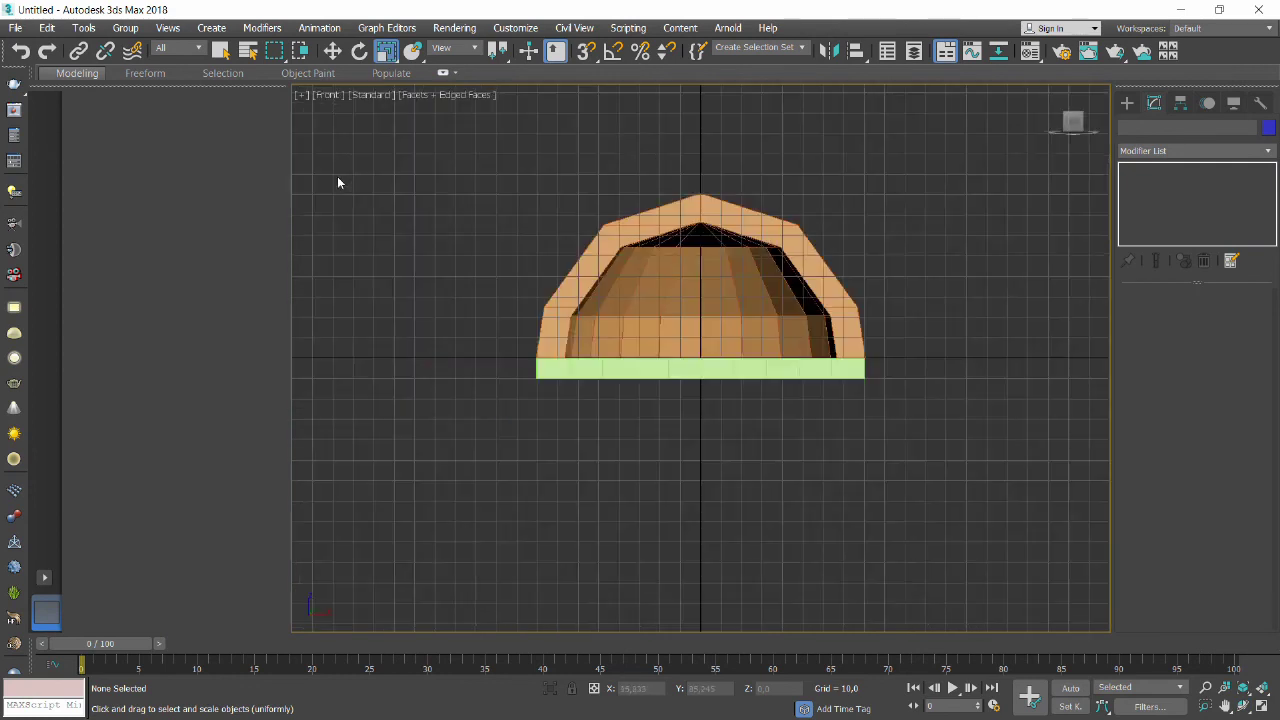
# Select both dome and base, raise them about 11 units, and frame them in Perspective.
pyautogui.moveTo(658, 366); pyautogui.dragTo(752, 462)
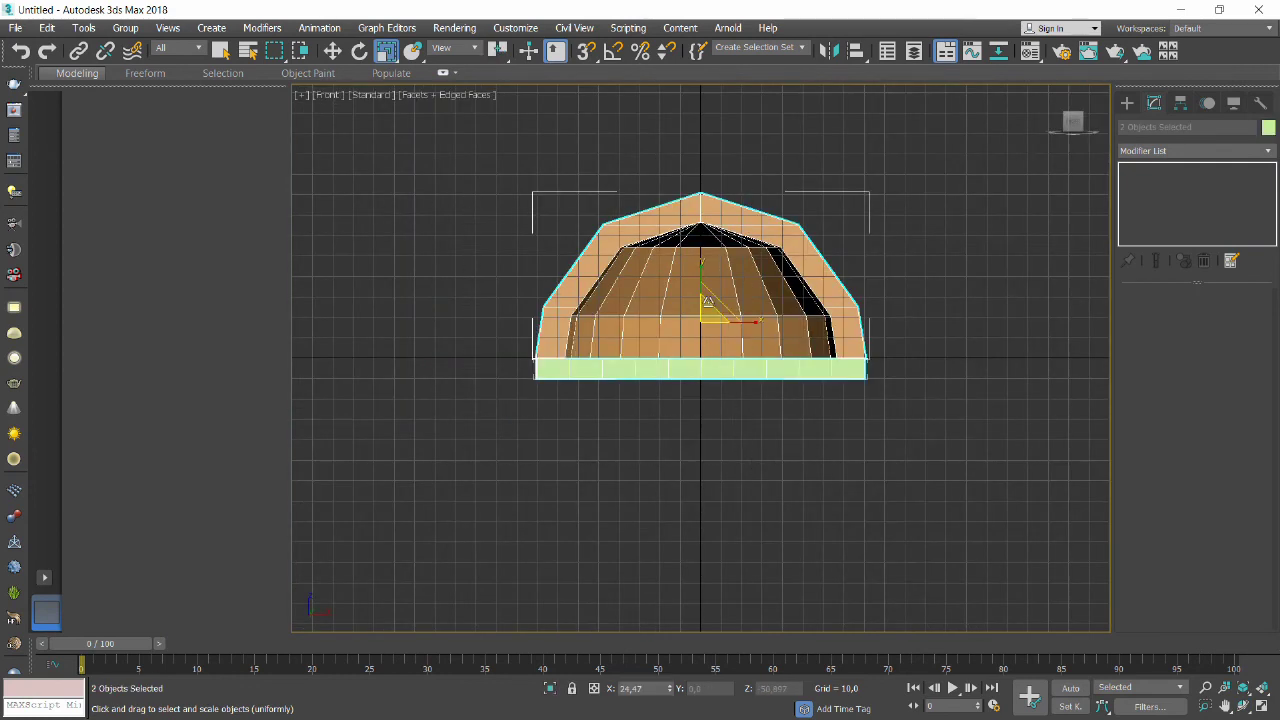
pyautogui.press('w')
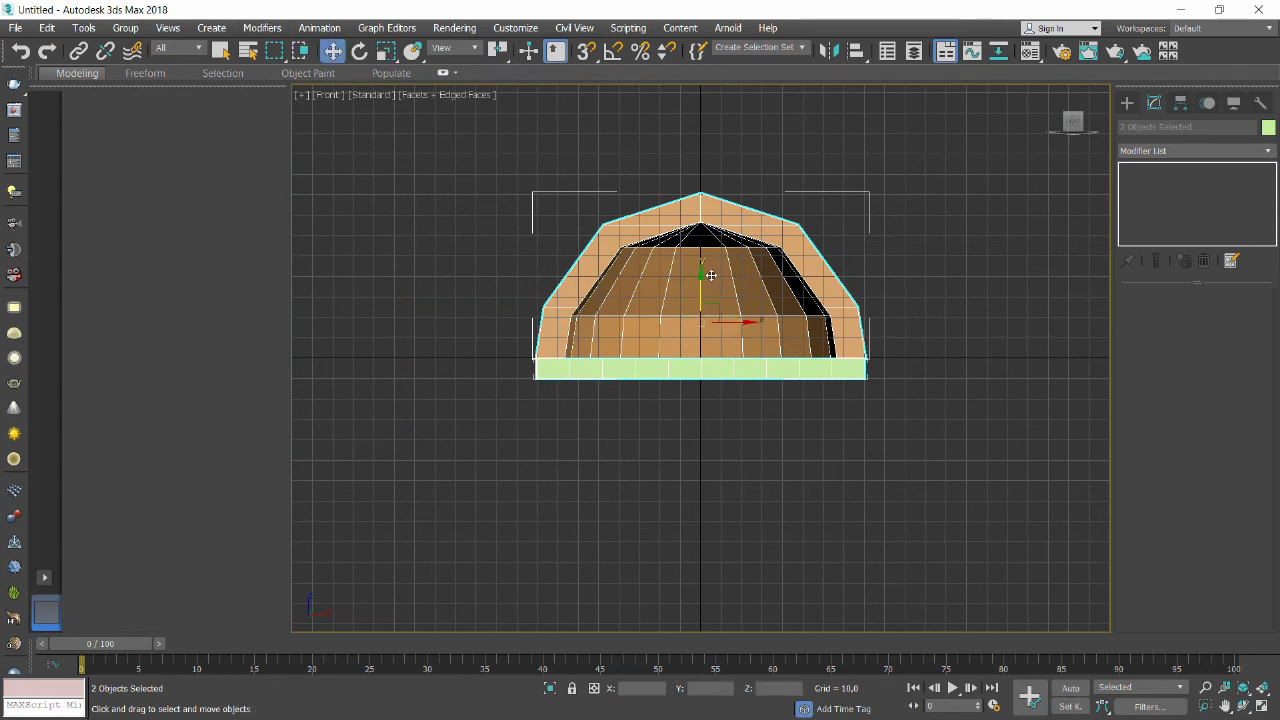
pyautogui.moveTo(701, 272); pyautogui.dragTo(695, 248)
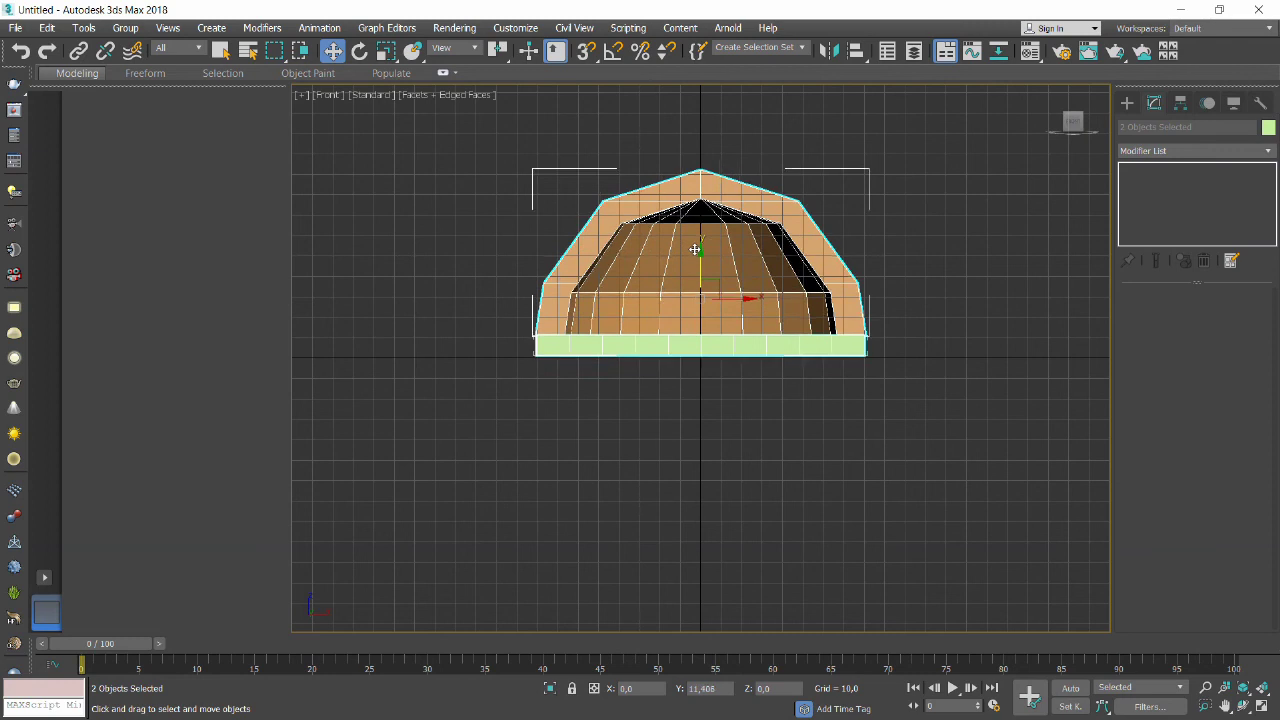
pyautogui.moveTo(695, 248); pyautogui.dragTo(695, 249)
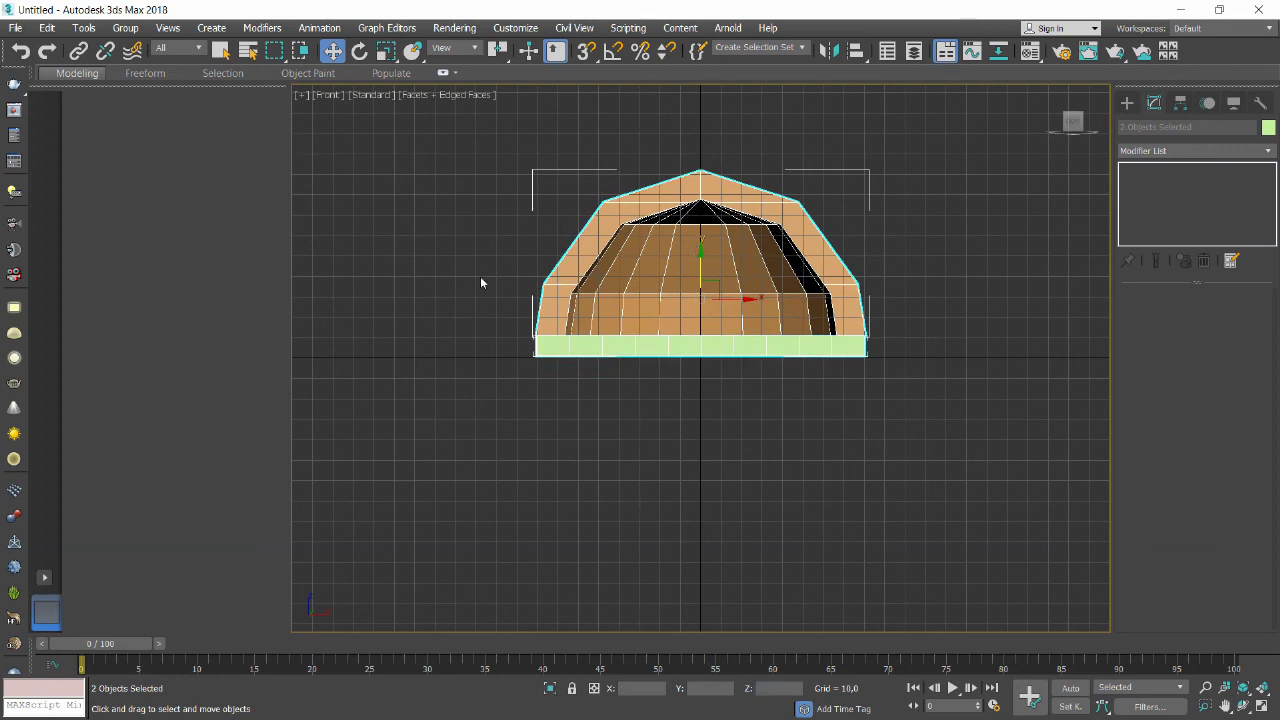
pyautogui.press('p')
pyautogui.press('z')
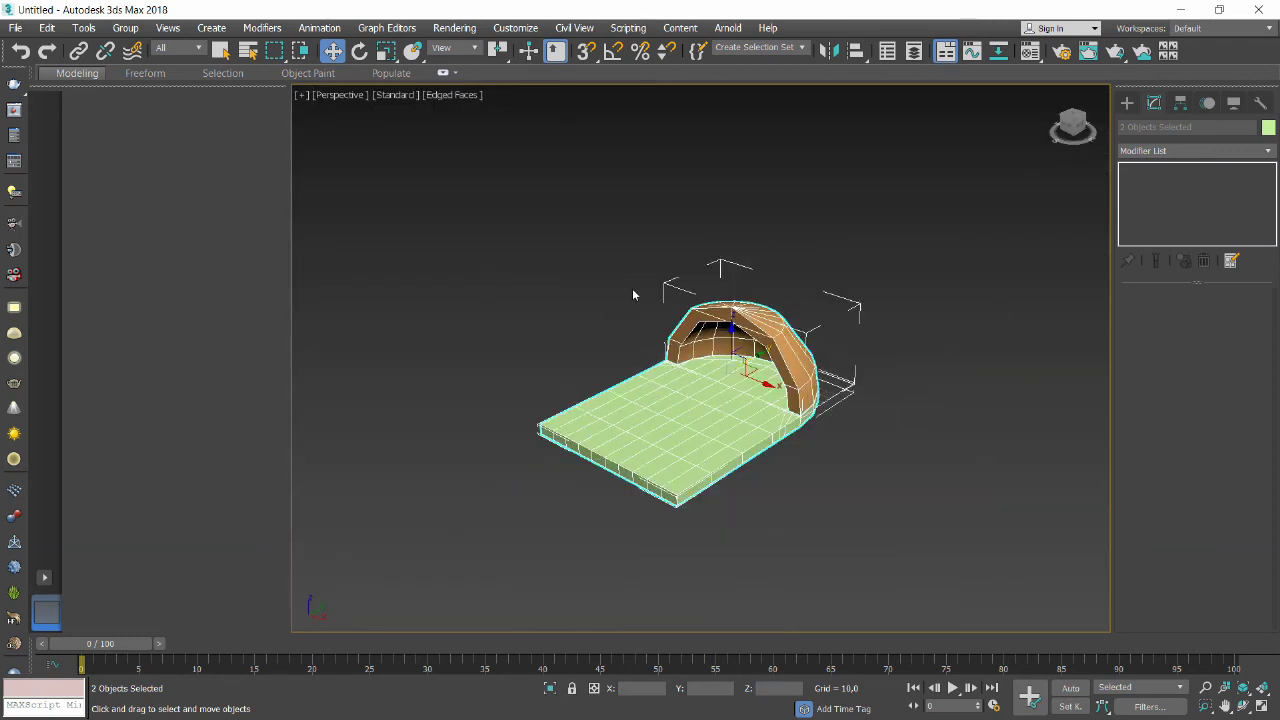
pyautogui.scroll(3, 625, 303)
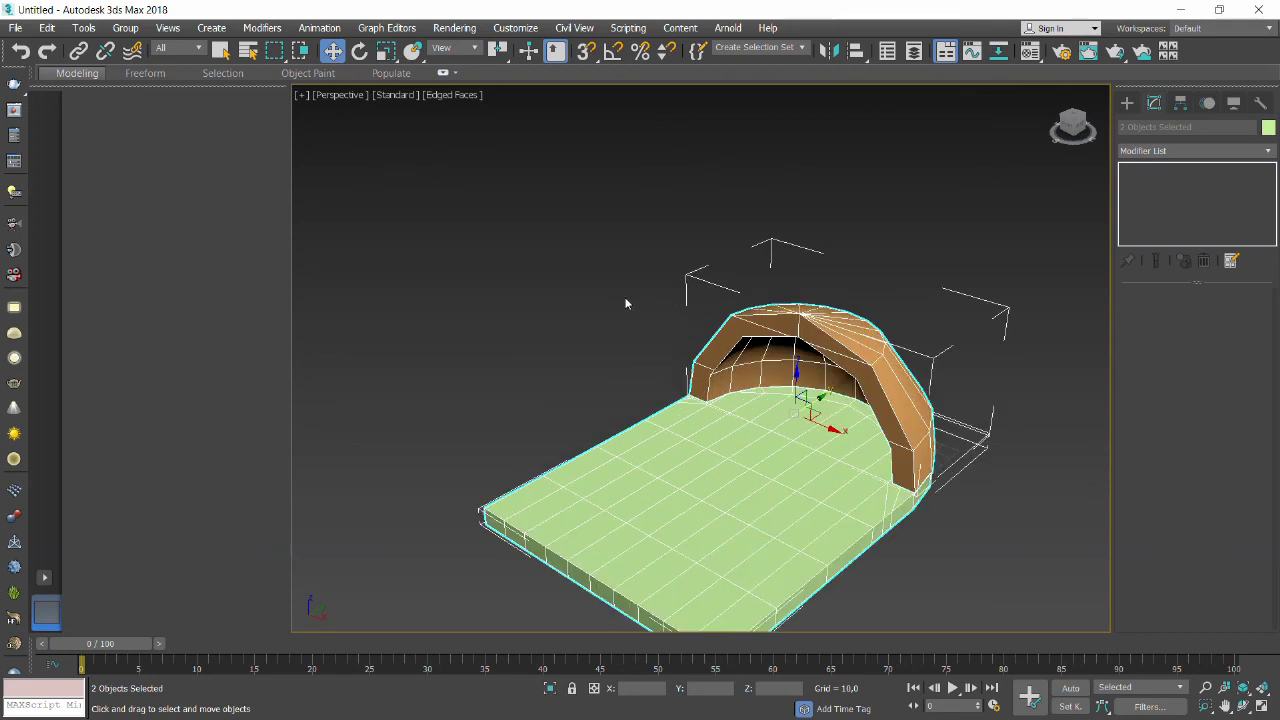
pyautogui.scroll(-3, 625, 303)
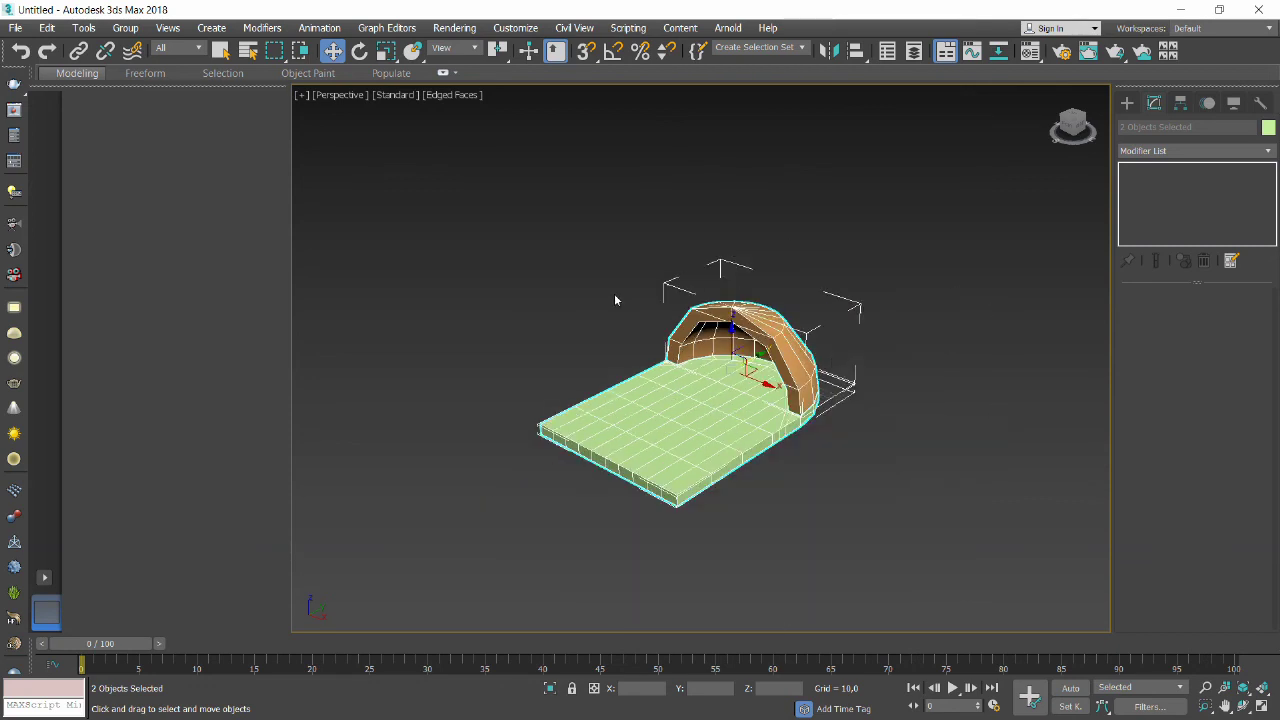
# Import Robot bipedo-Pie Izq.stl from the Desktop with Weld unchecked.
pyautogui.click(15, 28)
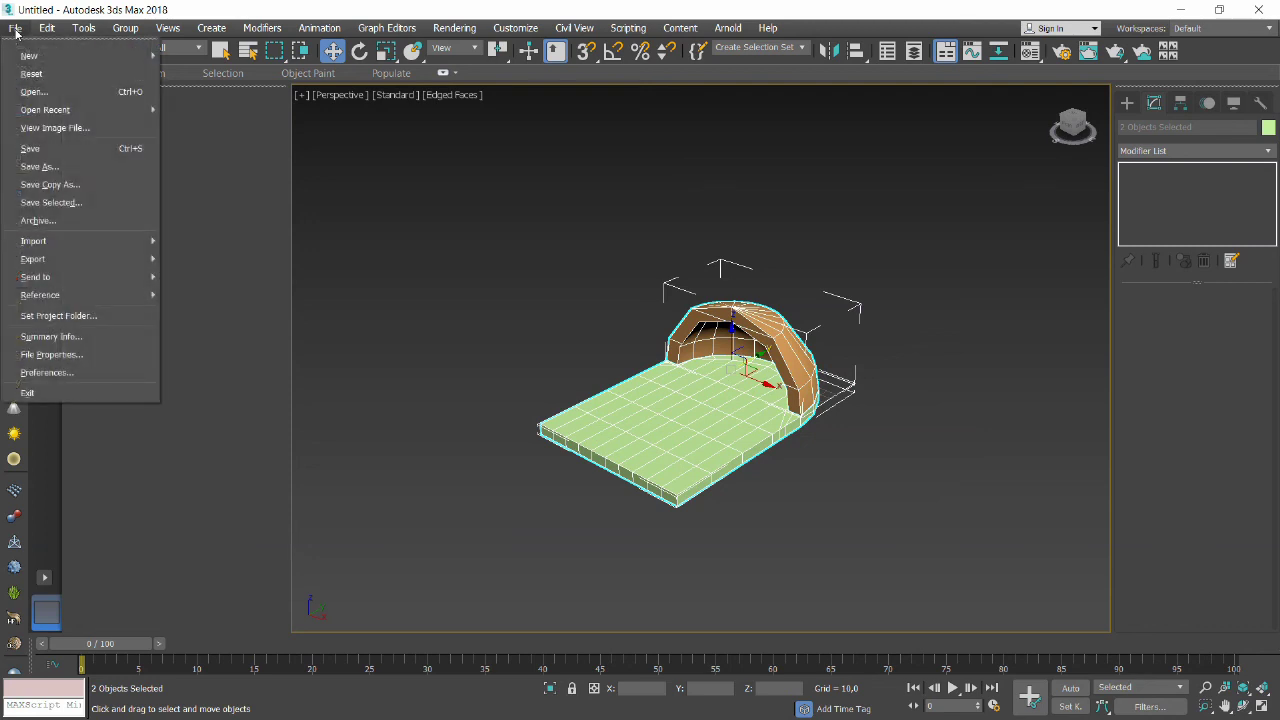
pyautogui.moveTo(34, 241)
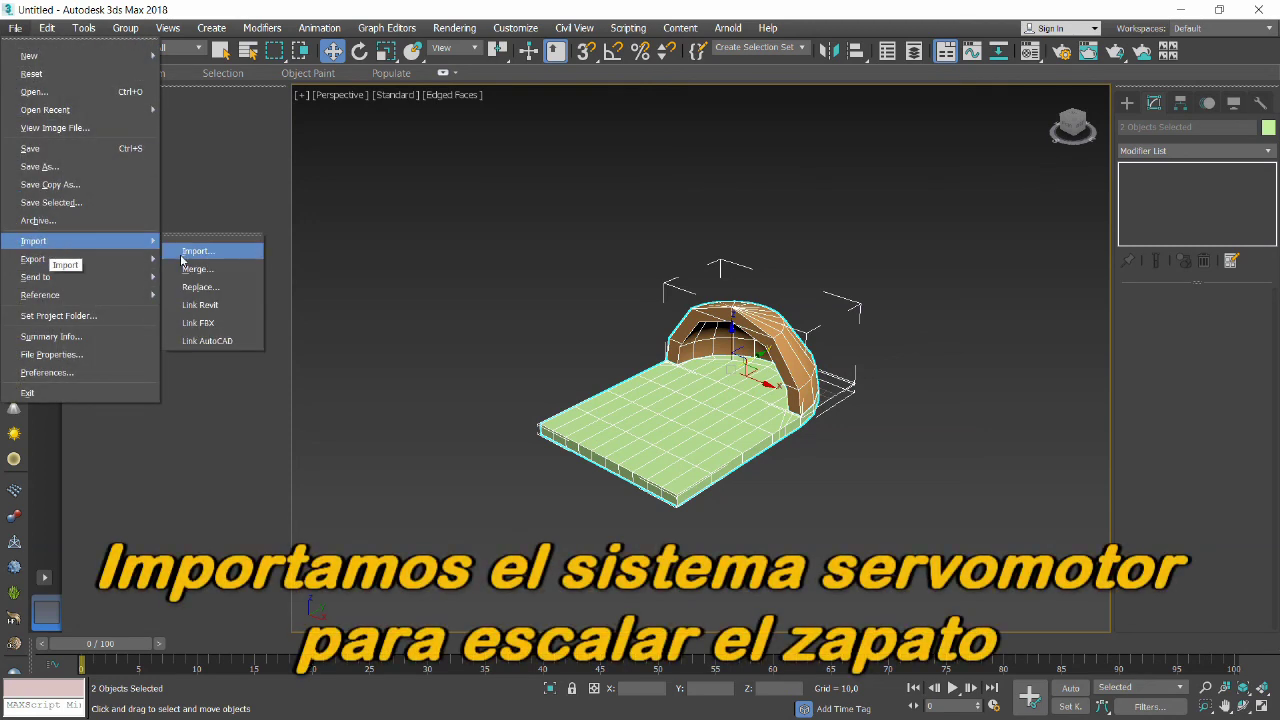
pyautogui.click(181, 254)
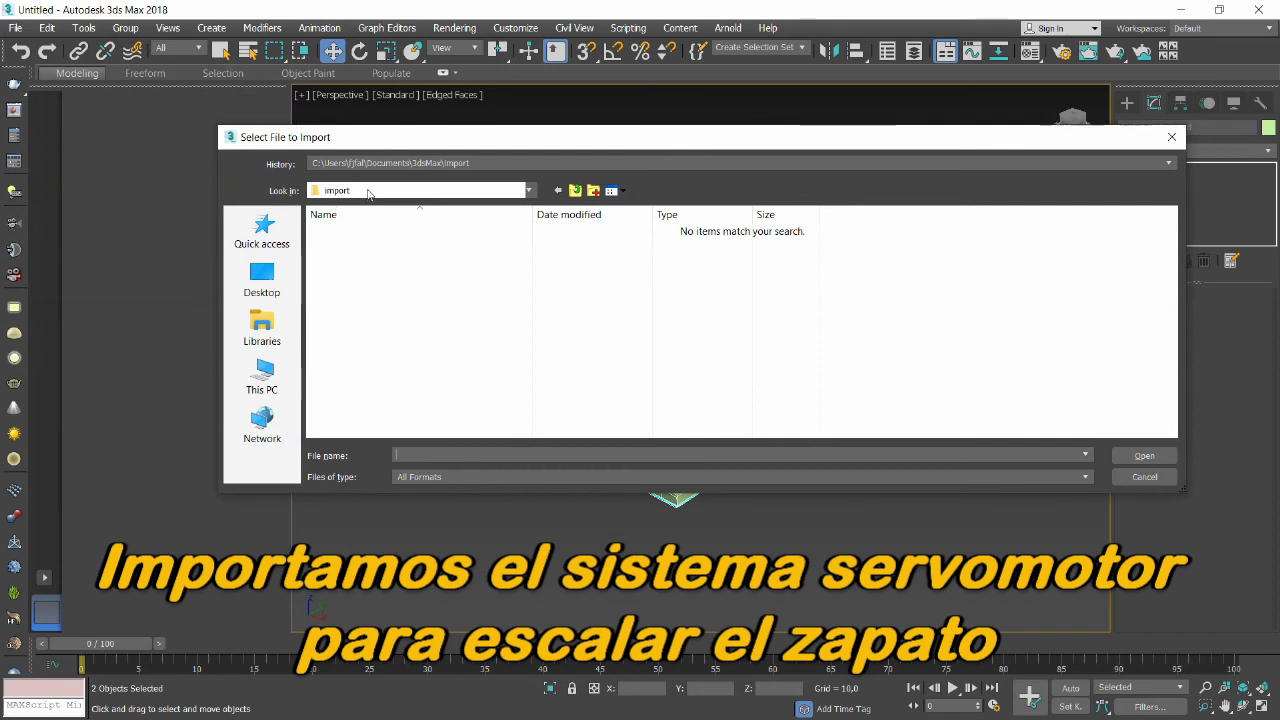
pyautogui.click(262, 280)
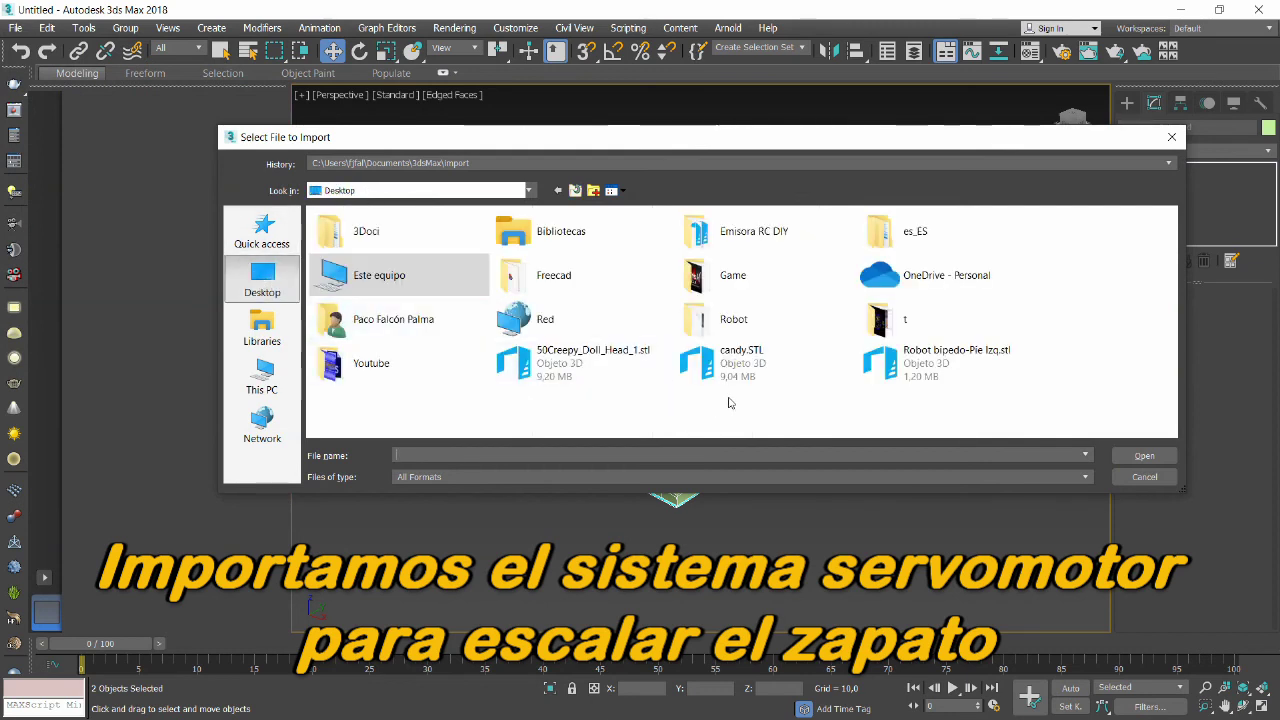
pyautogui.doubleClick(912, 388)
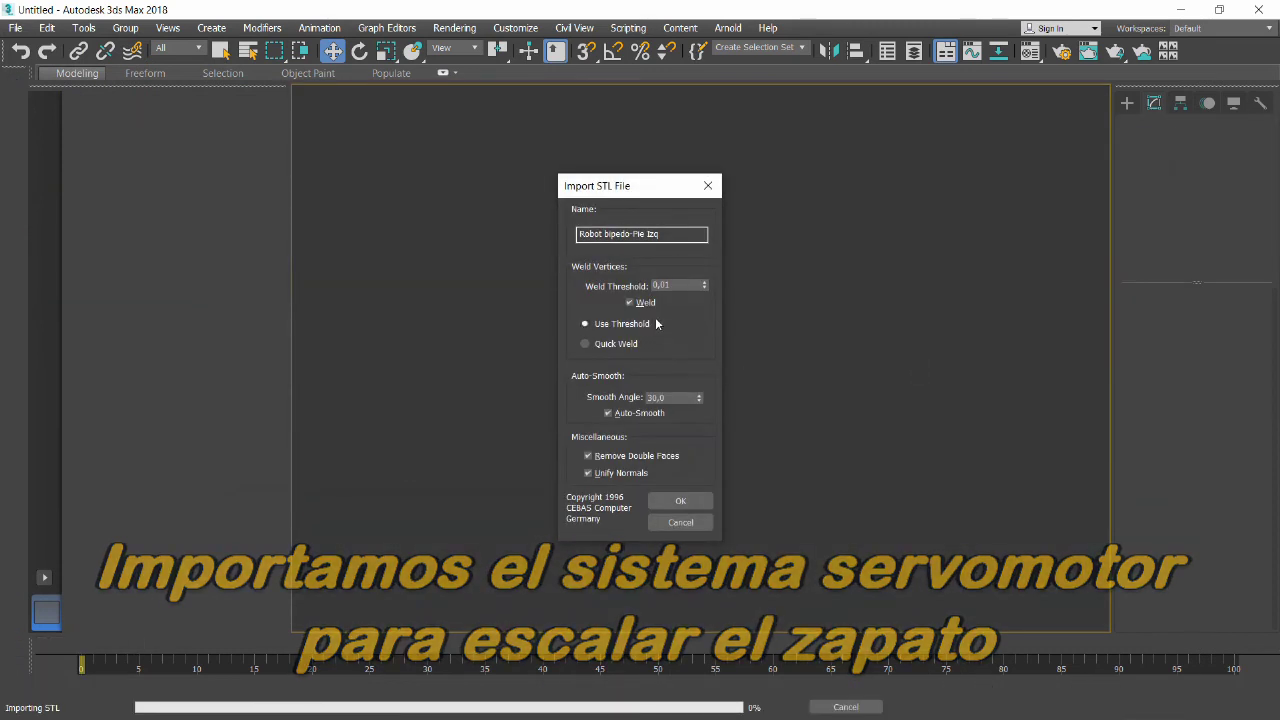
pyautogui.click(629, 302)
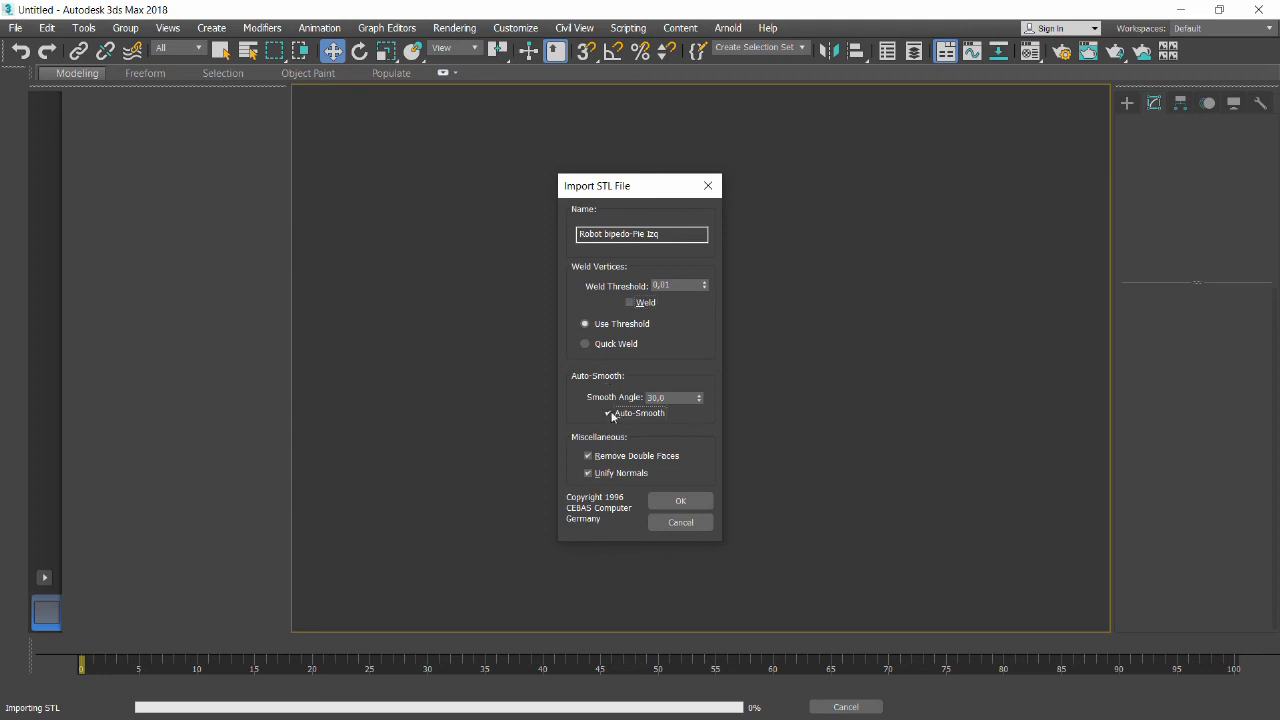
pyautogui.click(670, 502)
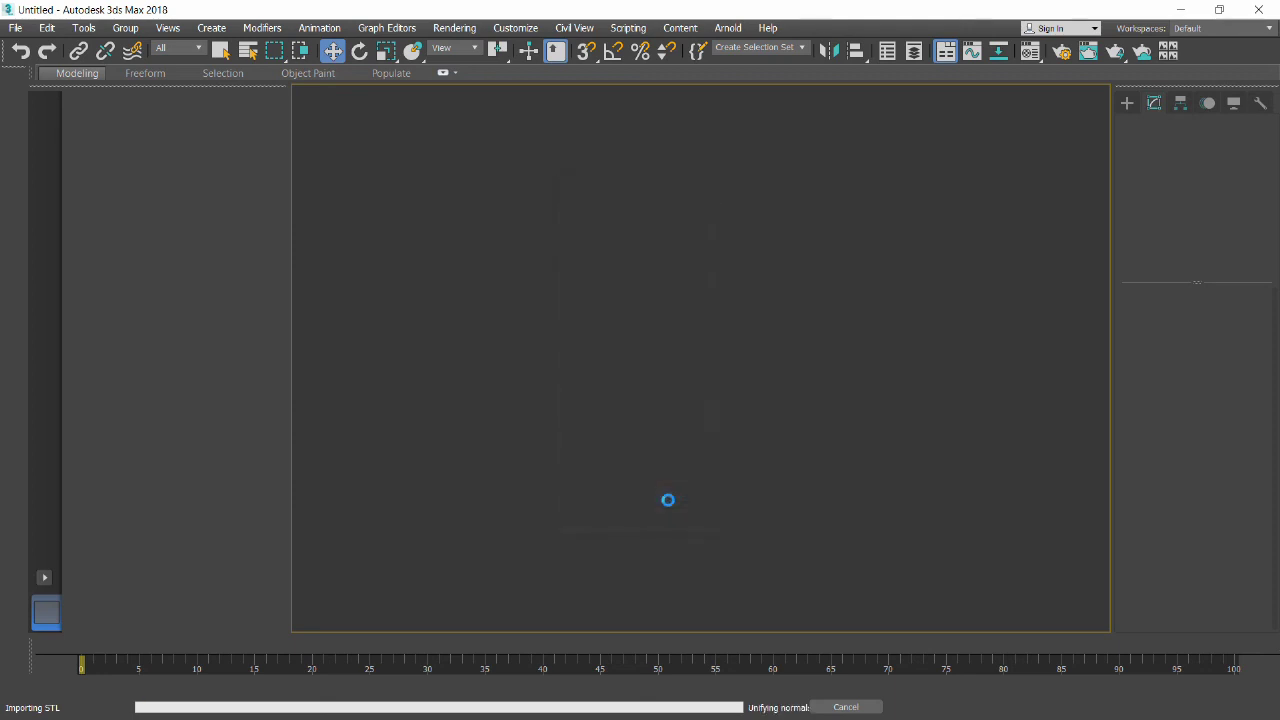
# Move the imported Robot bipedo-Pie Izq model up above the green base.
pyautogui.scroll(2, 695, 375)
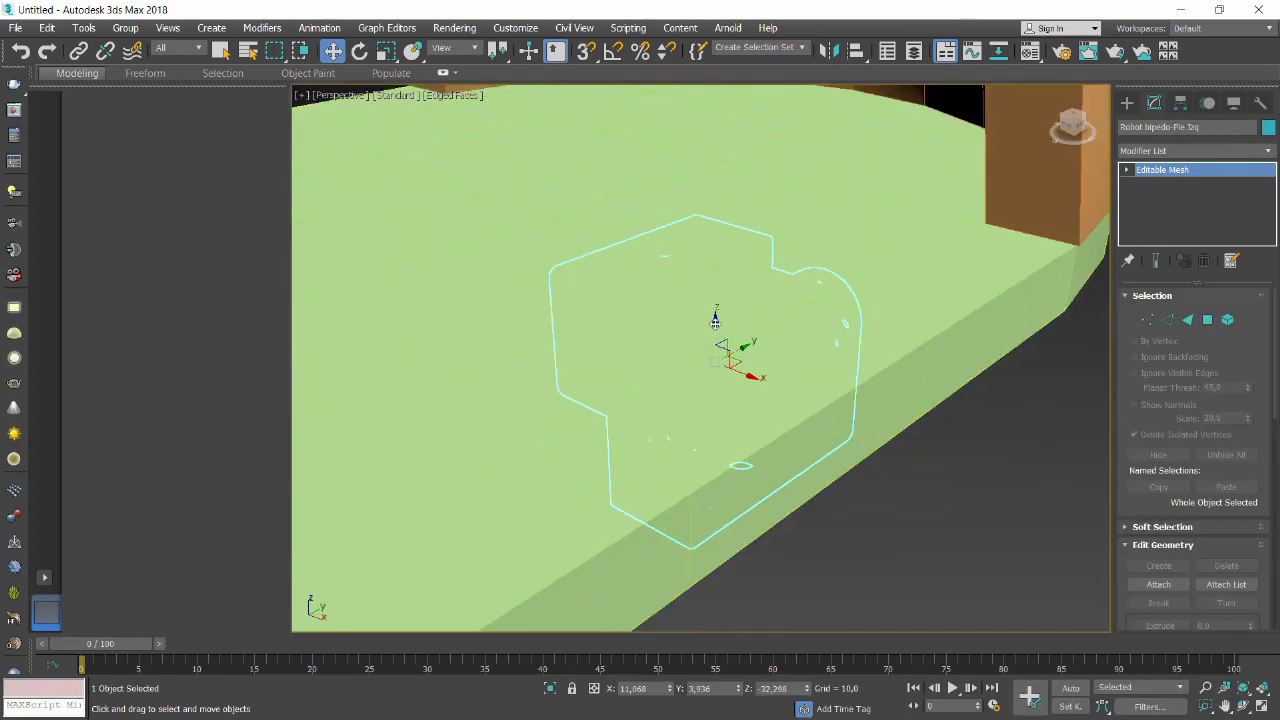
pyautogui.scroll(-1, 714, 300)
pyautogui.scroll(-1, 714, 285)
pyautogui.scroll(-1, 716, 285)
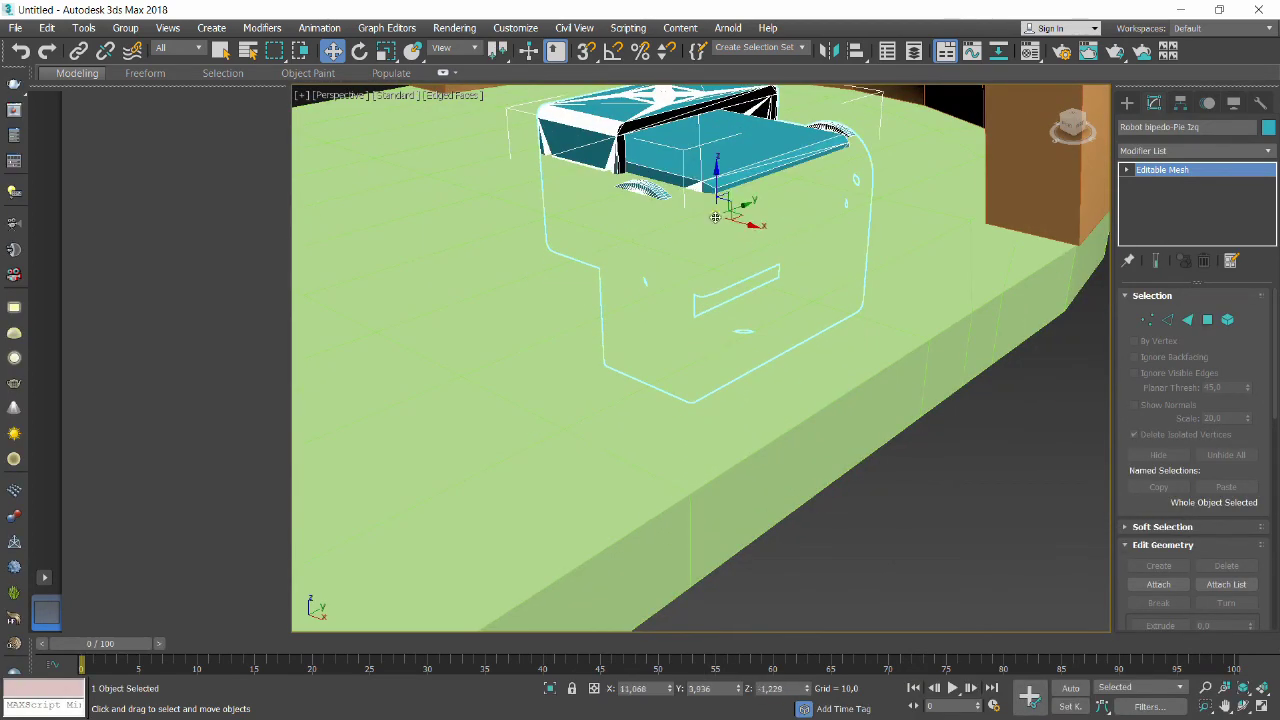
pyautogui.scroll(-3, 725, 284)
pyautogui.moveTo(722, 207)
pyautogui.mouseDown()
pyautogui.moveTo(701, 130)
pyautogui.moveTo(686, 182)
pyautogui.mouseUp()
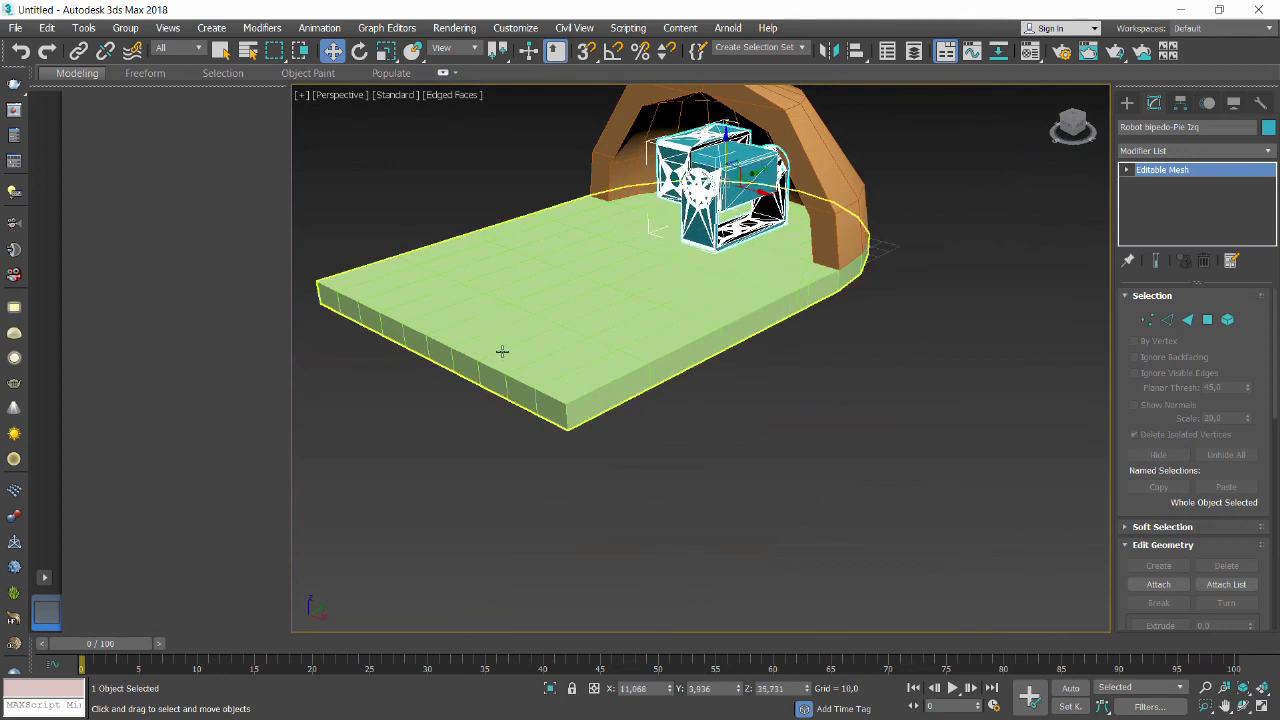
# Select both the orange dome and green base and frame them in Top view.
pyautogui.click(576, 316)
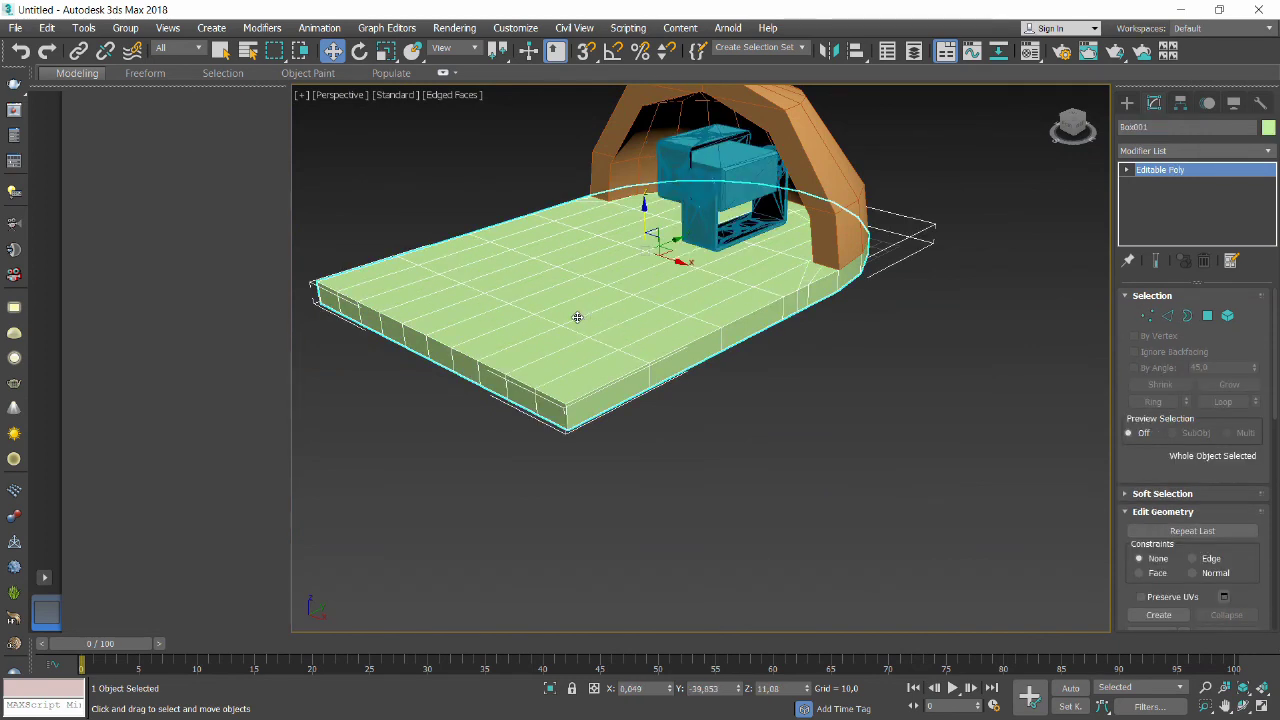
pyautogui.click(775, 111)
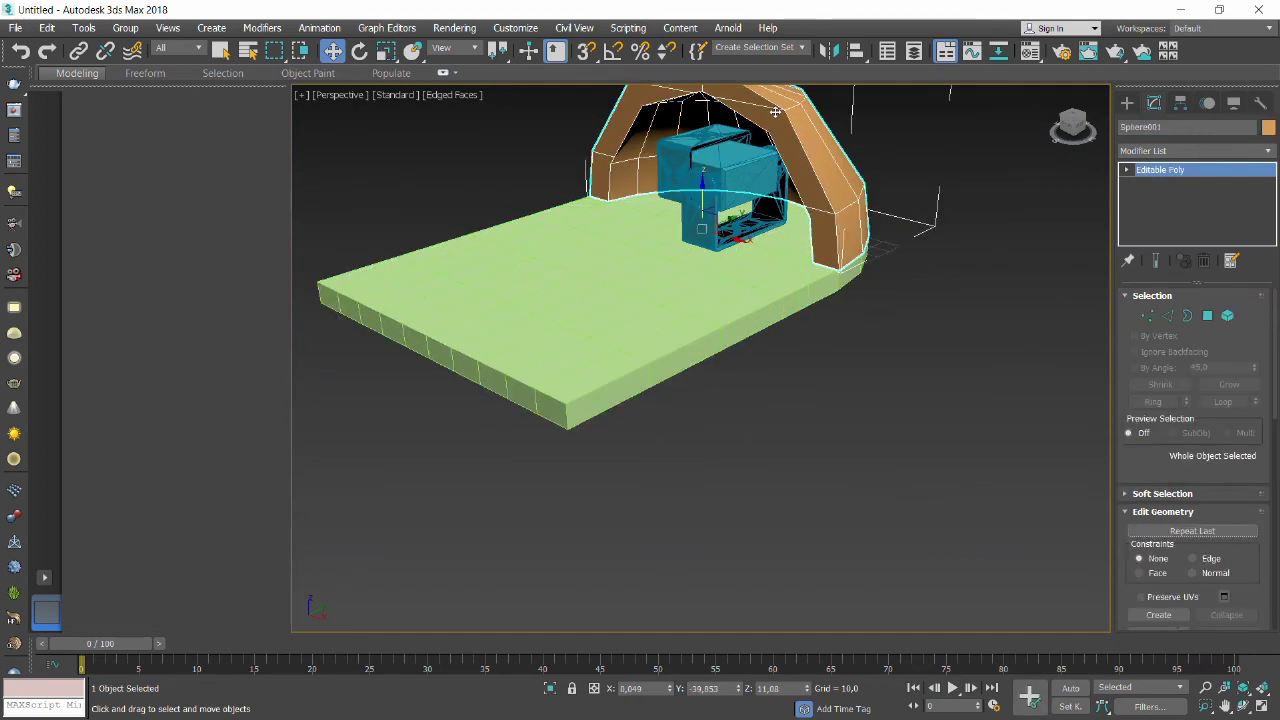
pyautogui.keyDown('ctrl'); pyautogui.click(645, 287); pyautogui.keyUp('ctrl')
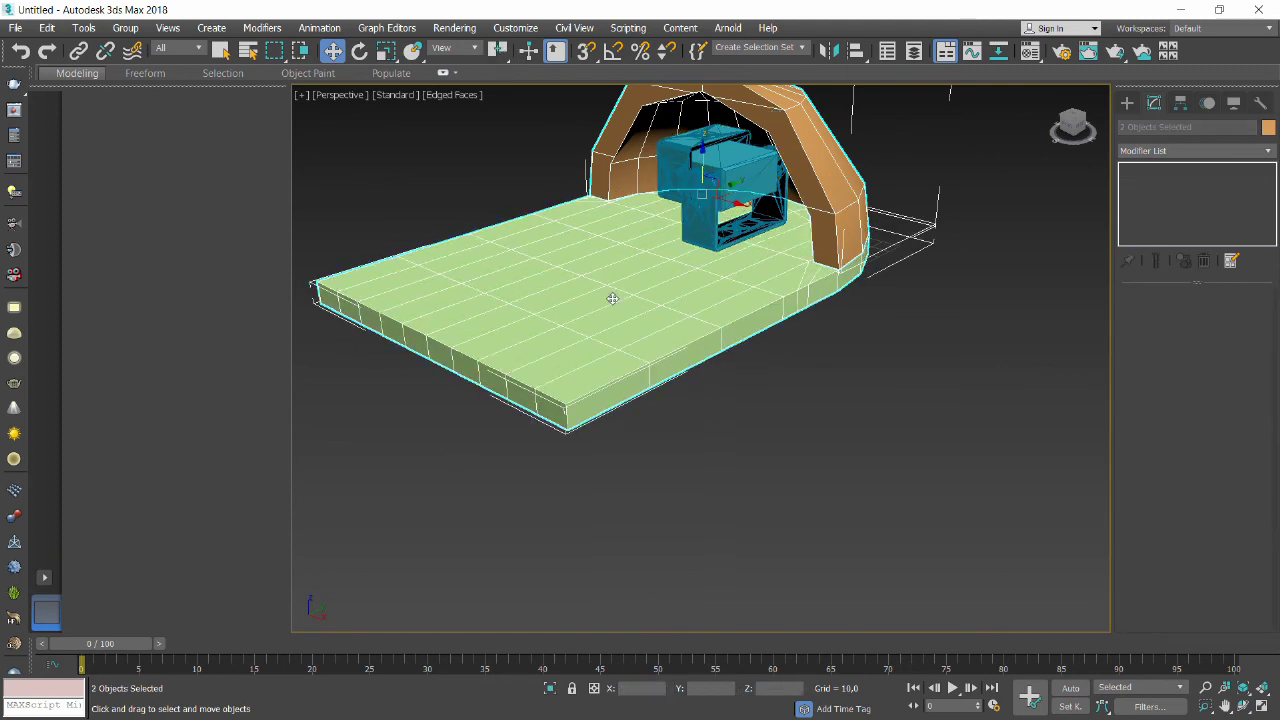
pyautogui.scroll(-4, 612, 298)
pyautogui.scroll(-3, 607, 294)
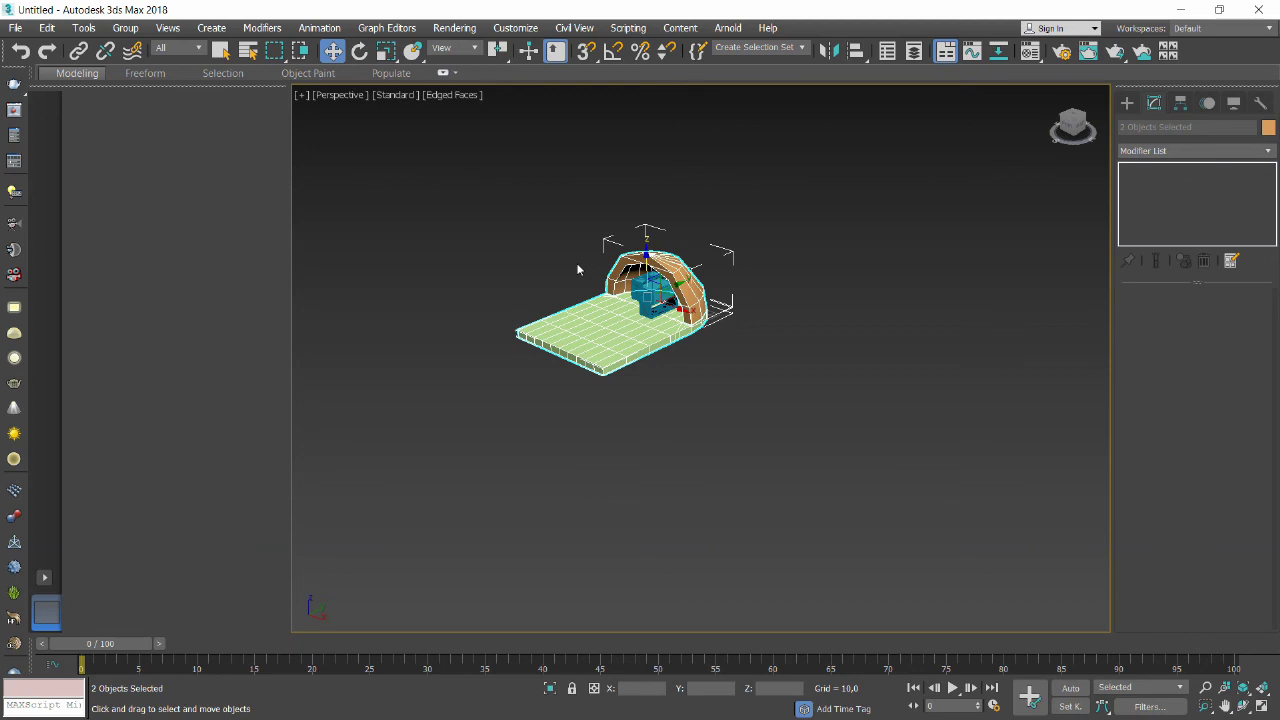
pyautogui.press('t')
pyautogui.press('z')
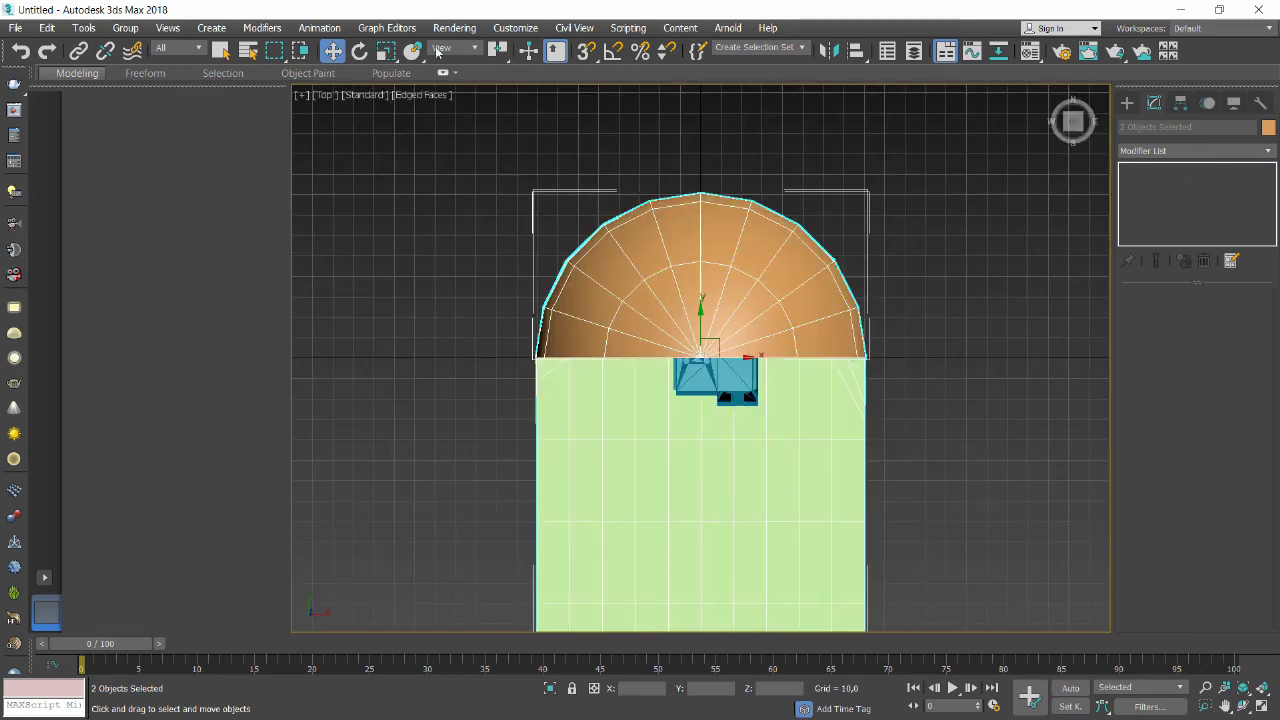
# Uniformly scale the dome and base down together to suit the imported model.
pyautogui.click(386, 51)
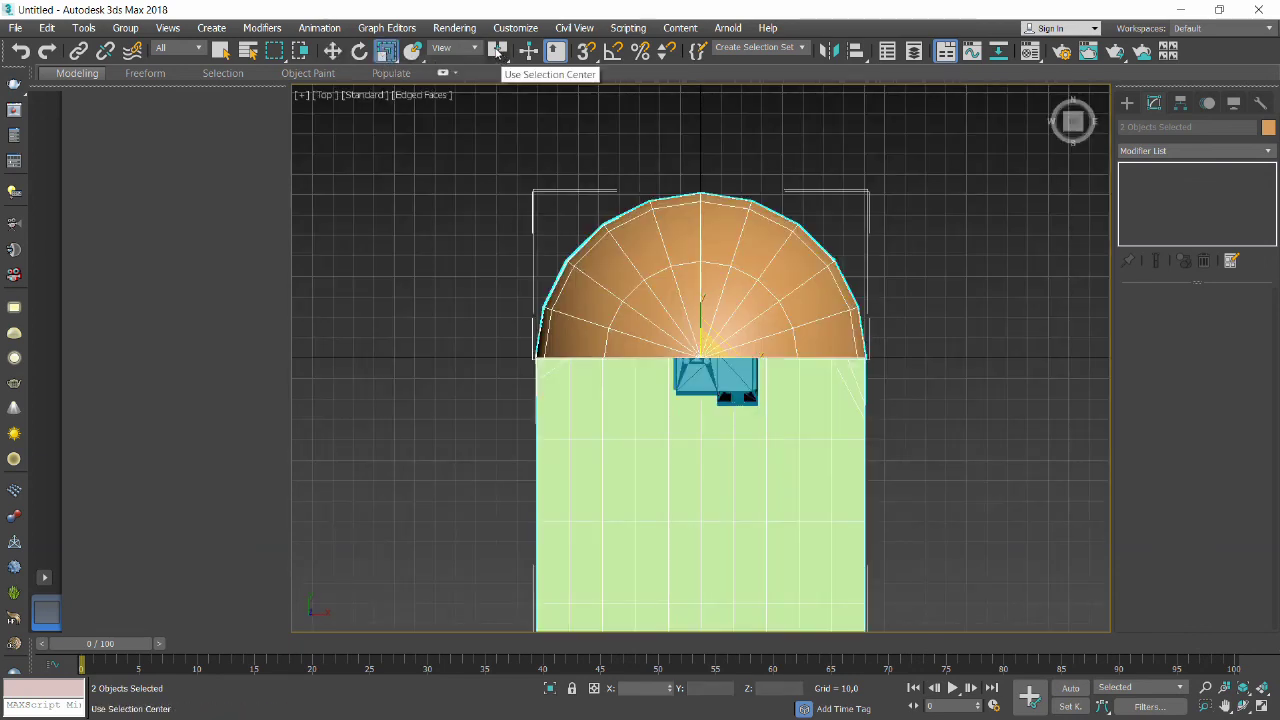
pyautogui.scroll(-2, 718, 390)
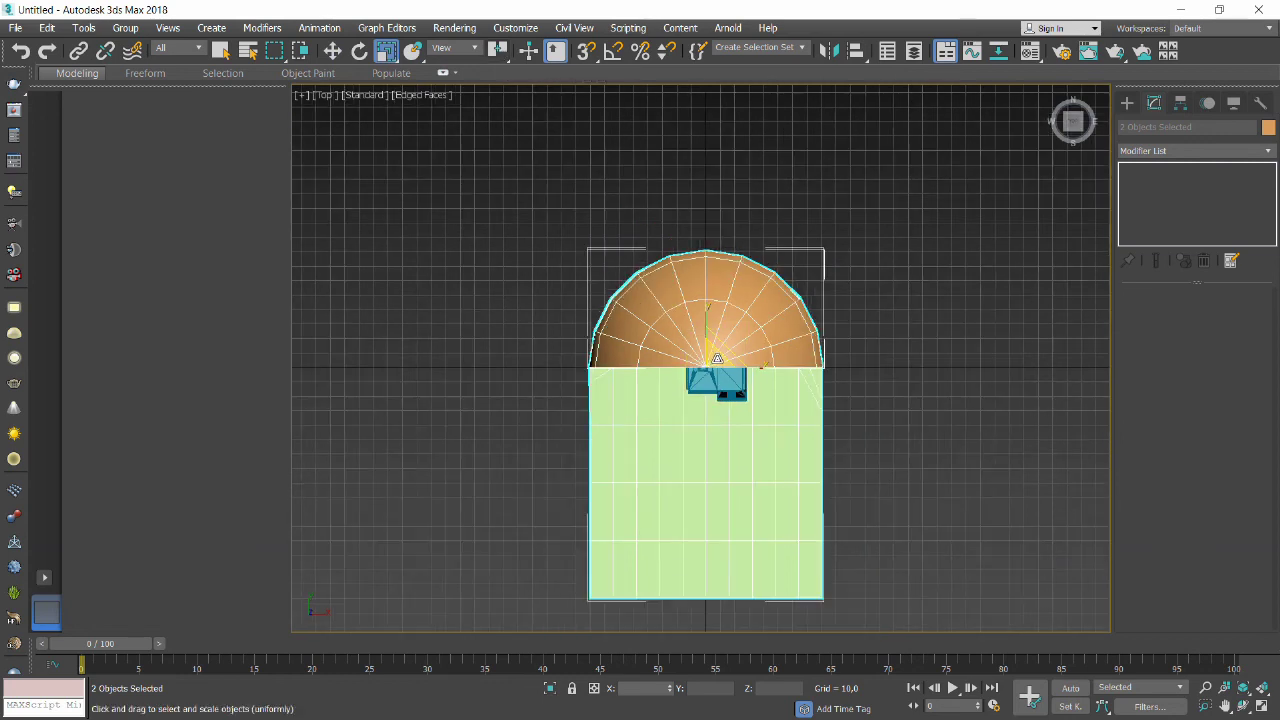
pyautogui.moveTo(717, 358); pyautogui.dragTo(708, 437)
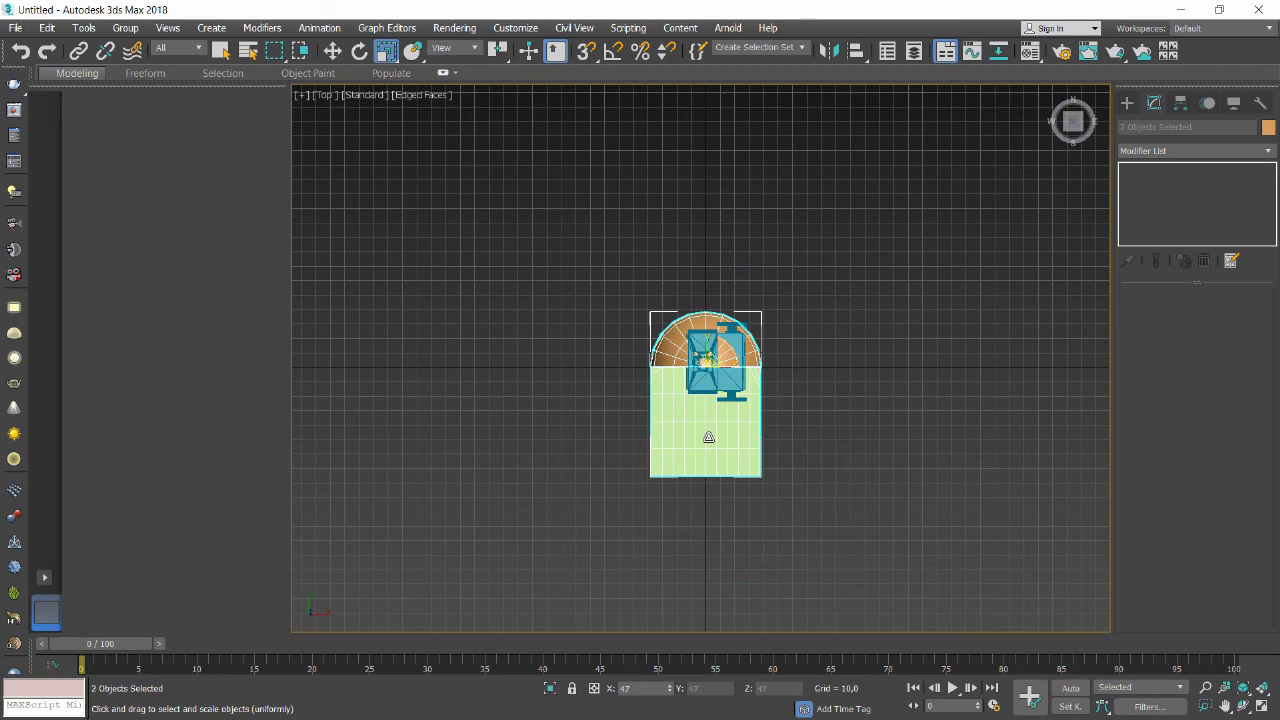
pyautogui.scroll(2, 786, 373)
pyautogui.scroll(2, 786, 373)
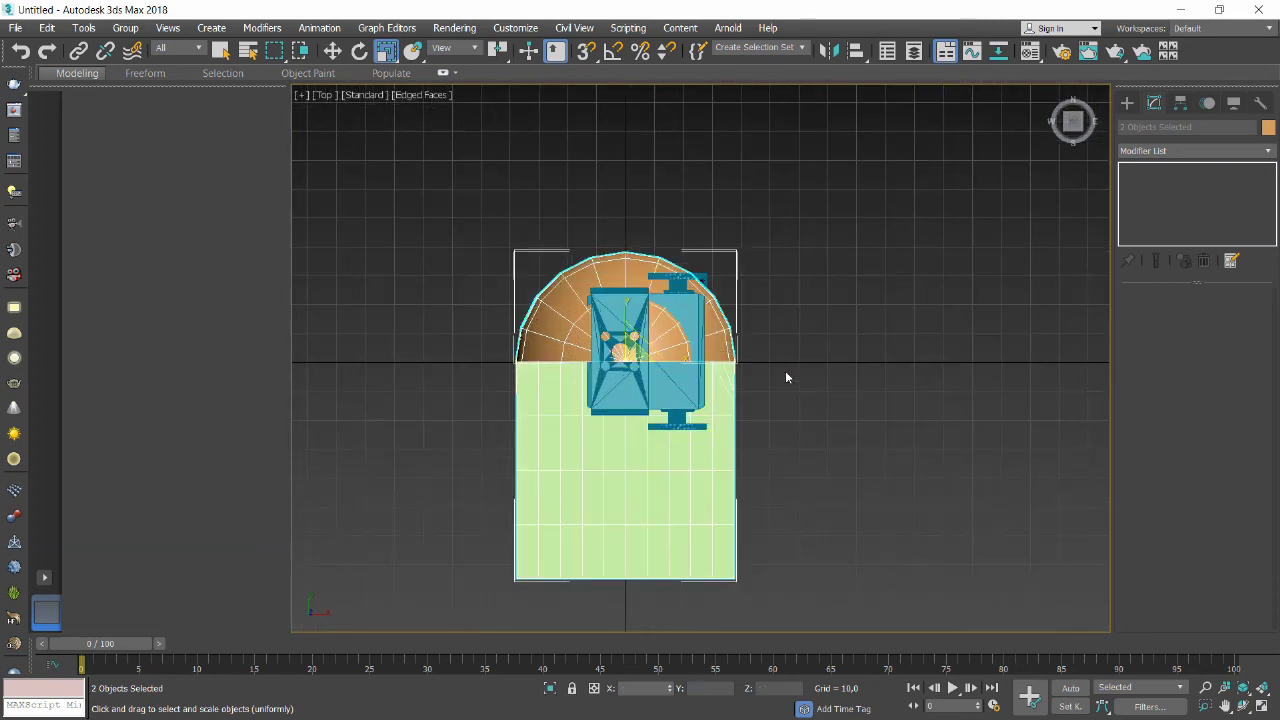
pyautogui.click(1243, 706)
# Isolate the green plate and orange dome, then move both slightly to the right.
pyautogui.moveTo(690, 397); pyautogui.dragTo(571, 310)
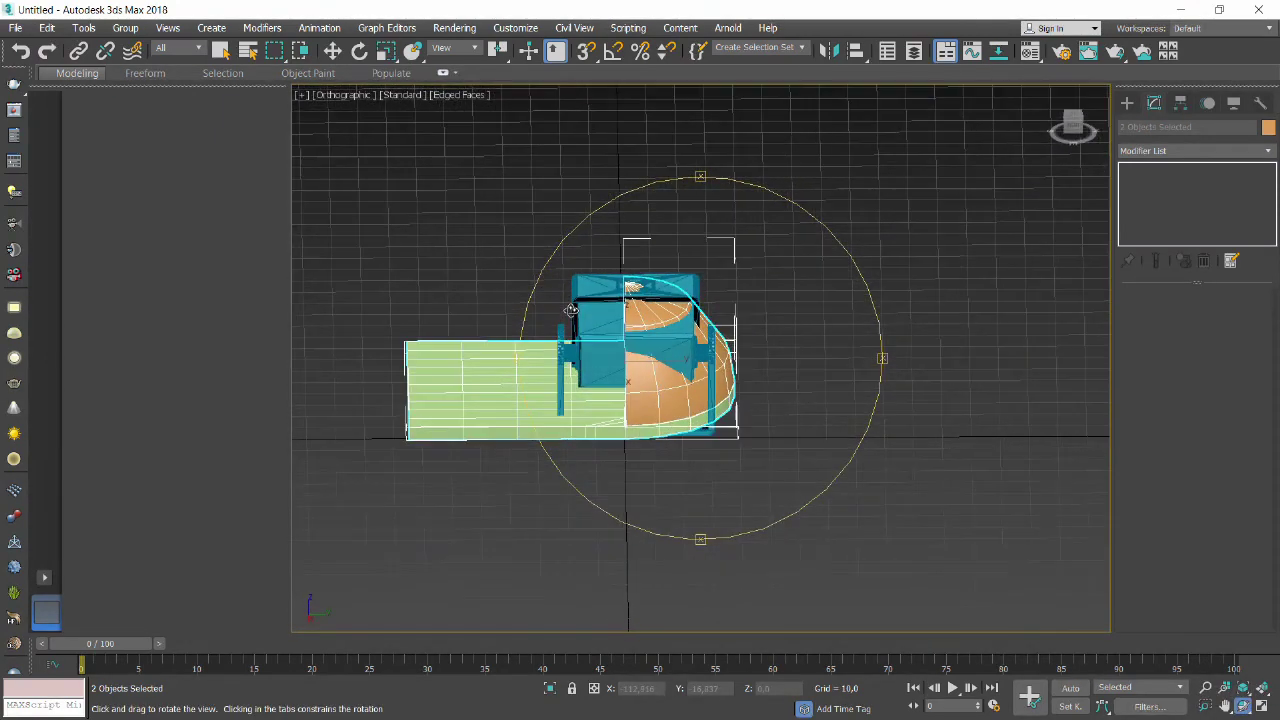
pyautogui.click(332, 50)
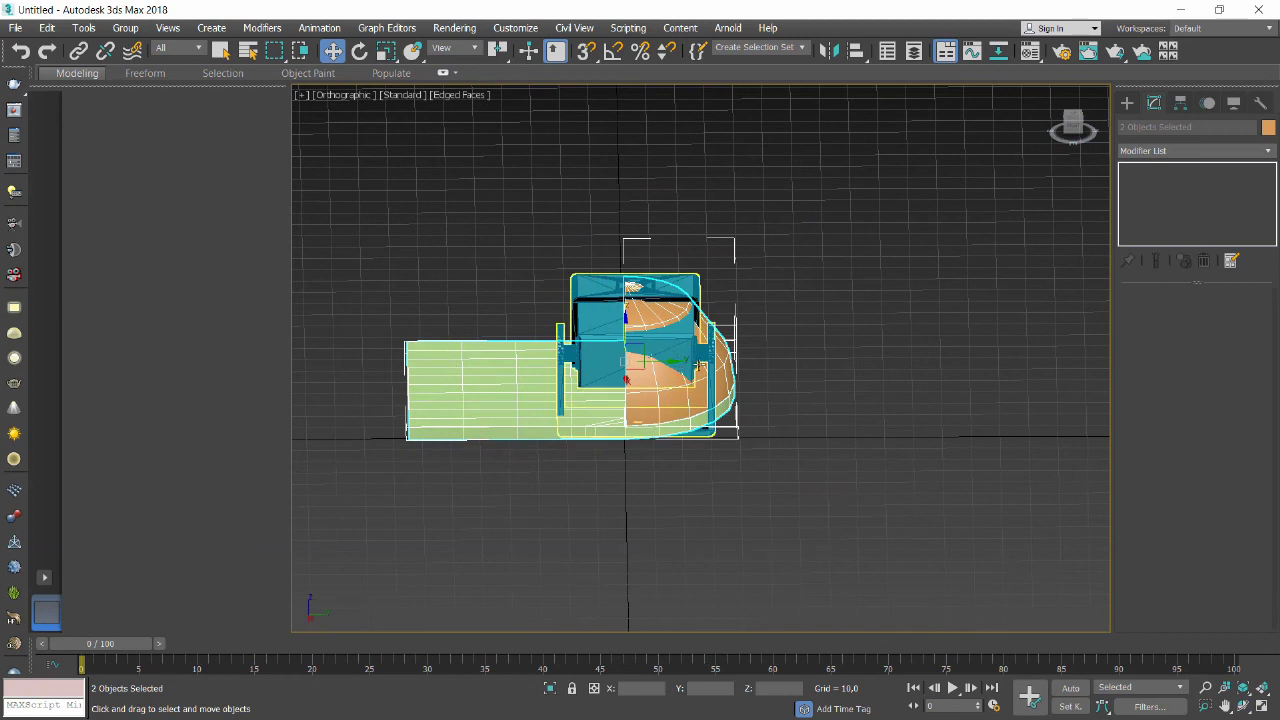
pyautogui.click(1242, 706)
pyautogui.moveTo(700, 320)
pyautogui.mouseDown()
pyautogui.moveTo(762, 400)
pyautogui.moveTo(757, 289)
pyautogui.moveTo(786, 351)
pyautogui.moveTo(829, 397)
pyautogui.moveTo(797, 431)
pyautogui.mouseUp()
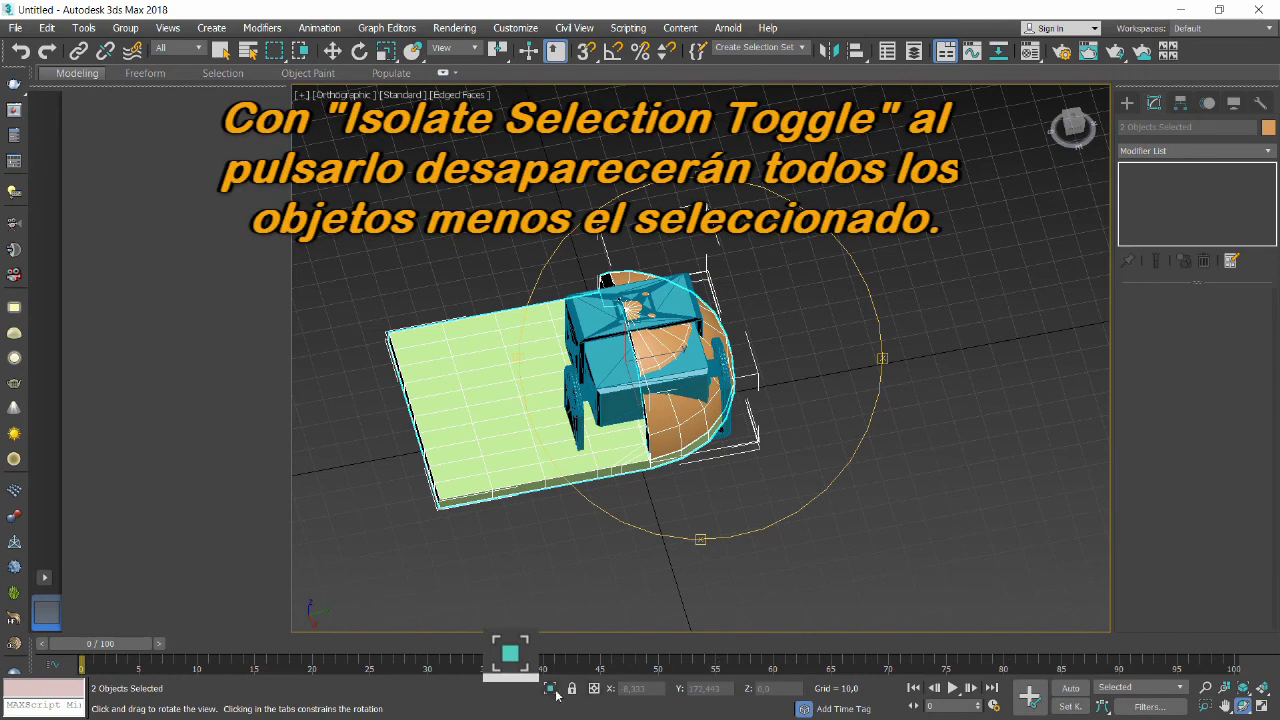
pyautogui.click(550, 689)
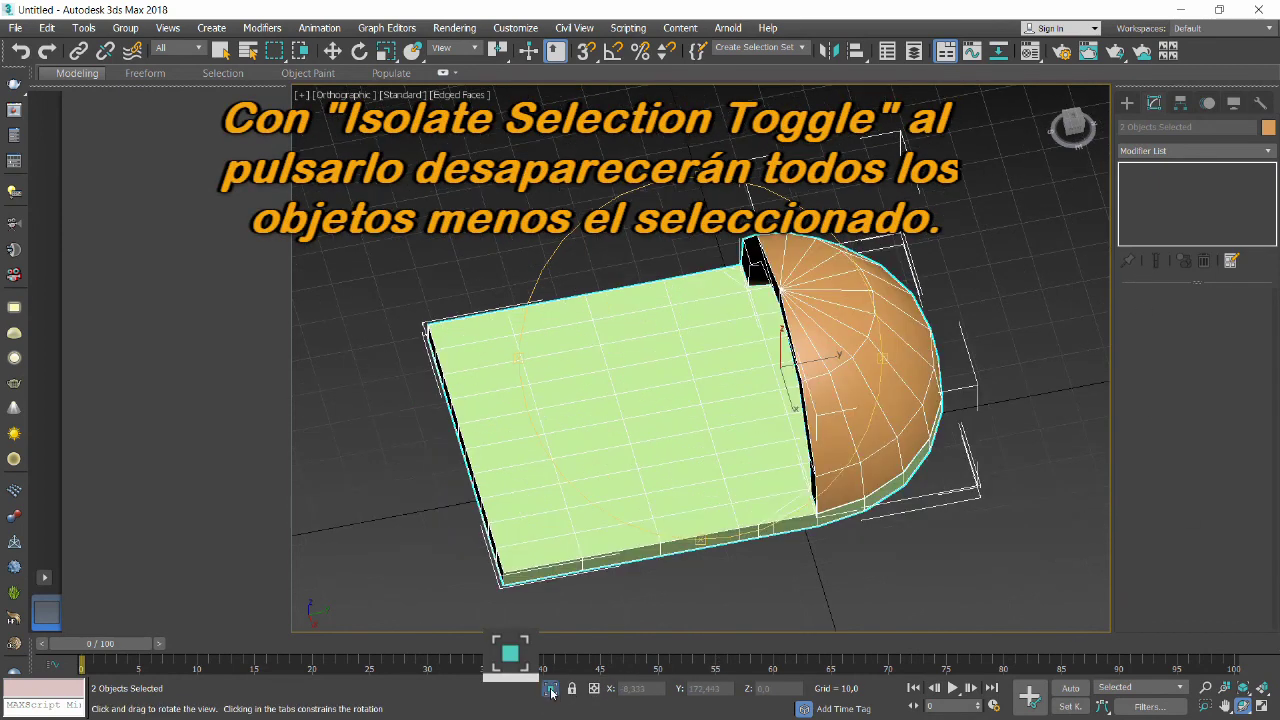
pyautogui.click(550, 689)
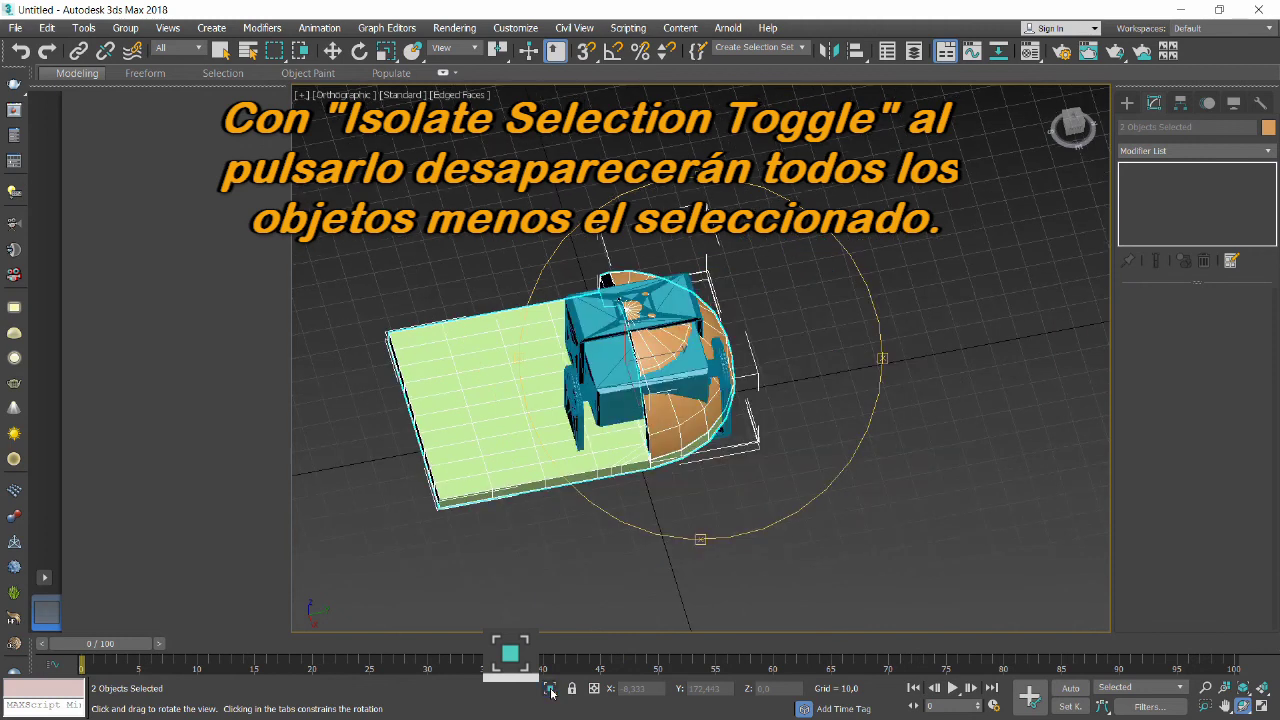
pyautogui.click(550, 689)
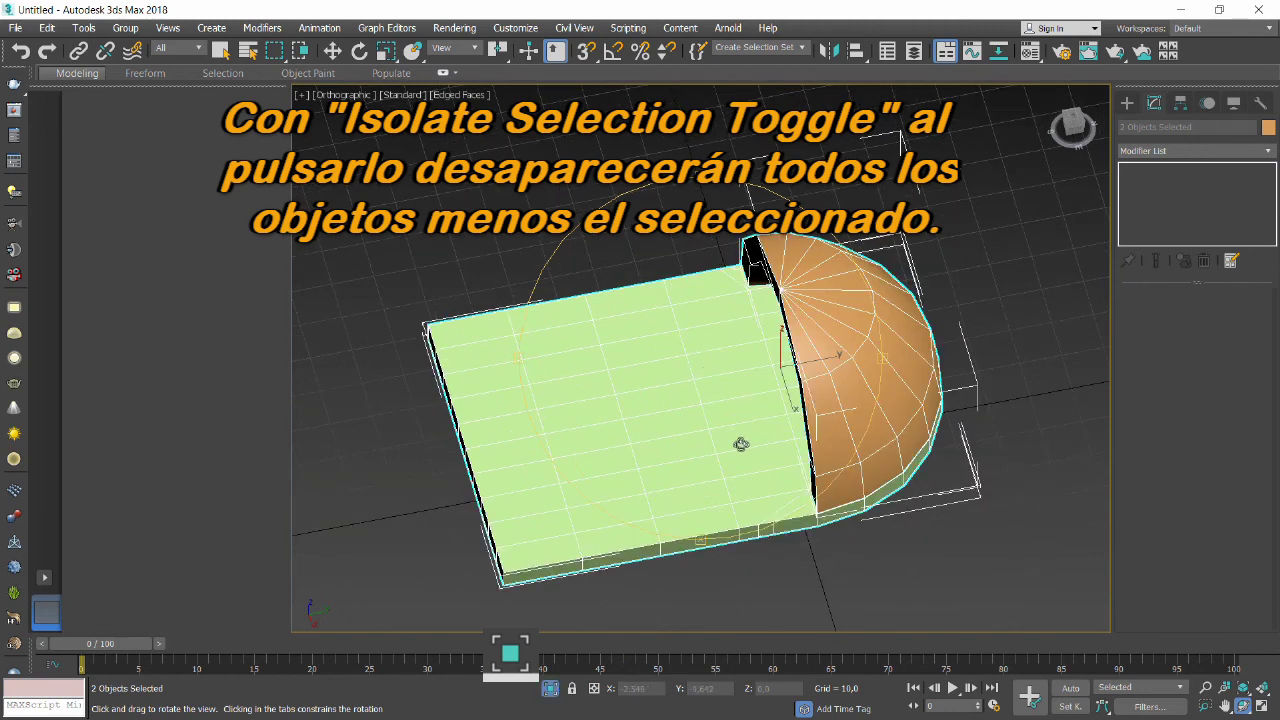
pyautogui.press('w')
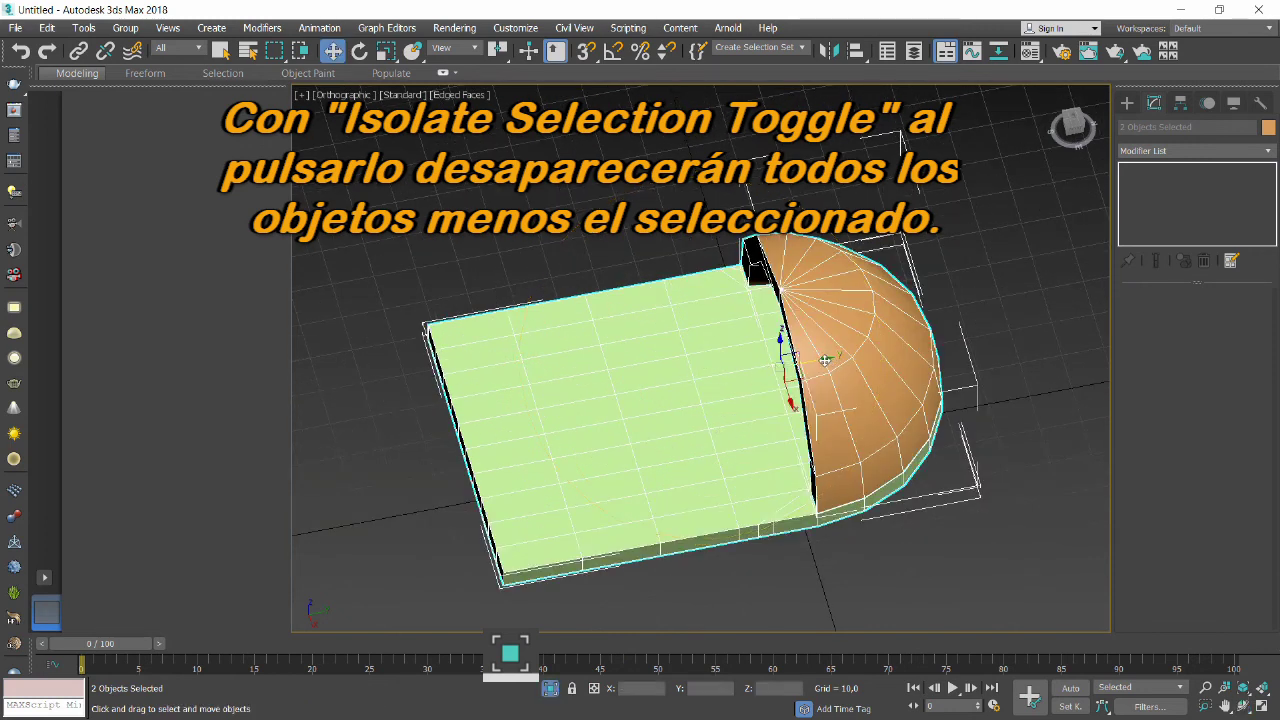
pyautogui.moveTo(825, 360); pyautogui.dragTo(940, 338)
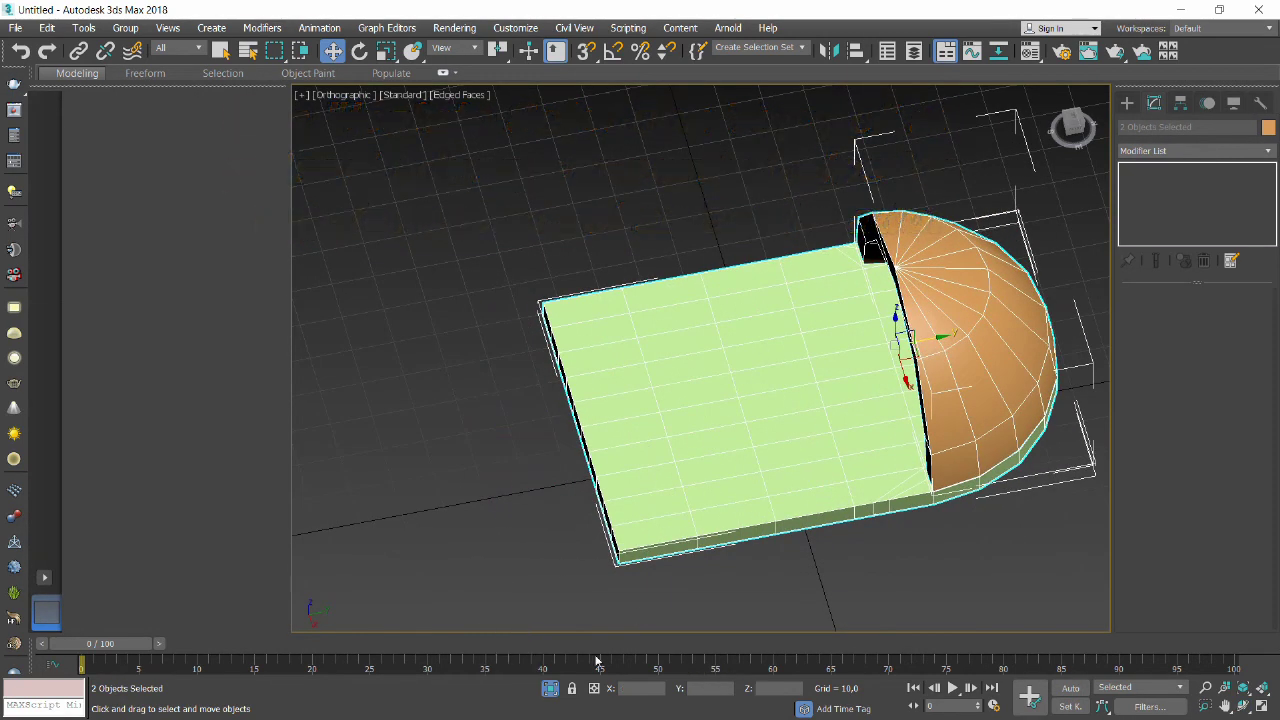
# Unhide the servo and nudge the plate and dome a little right, checking in Top view.
pyautogui.click(550, 689)
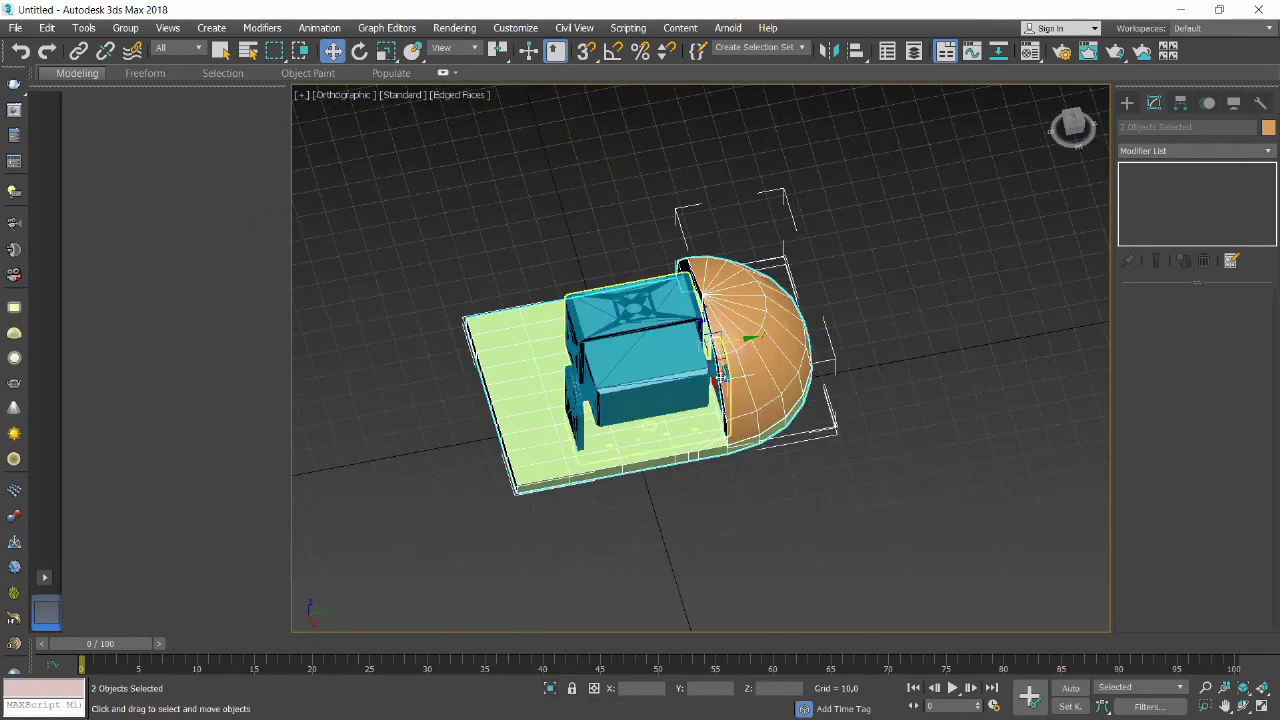
pyautogui.moveTo(747, 339); pyautogui.dragTo(759, 336)
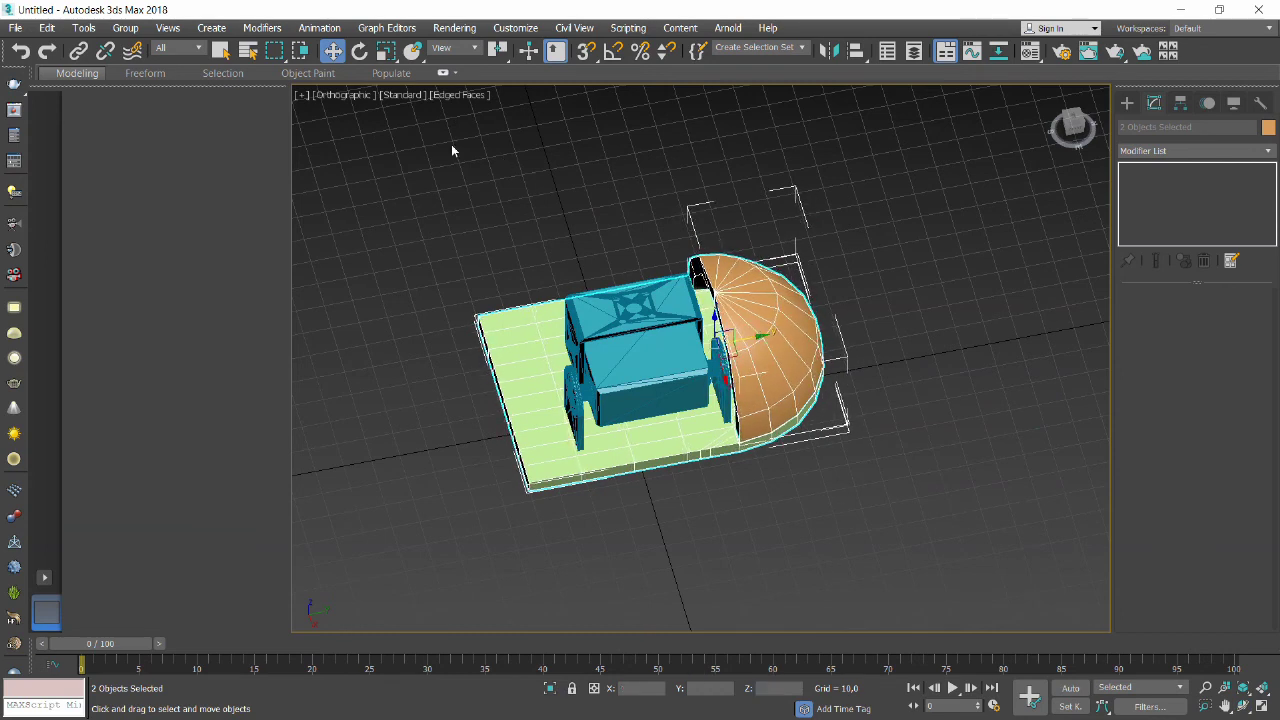
pyautogui.press('t')
pyautogui.scroll(4, 737, 271)
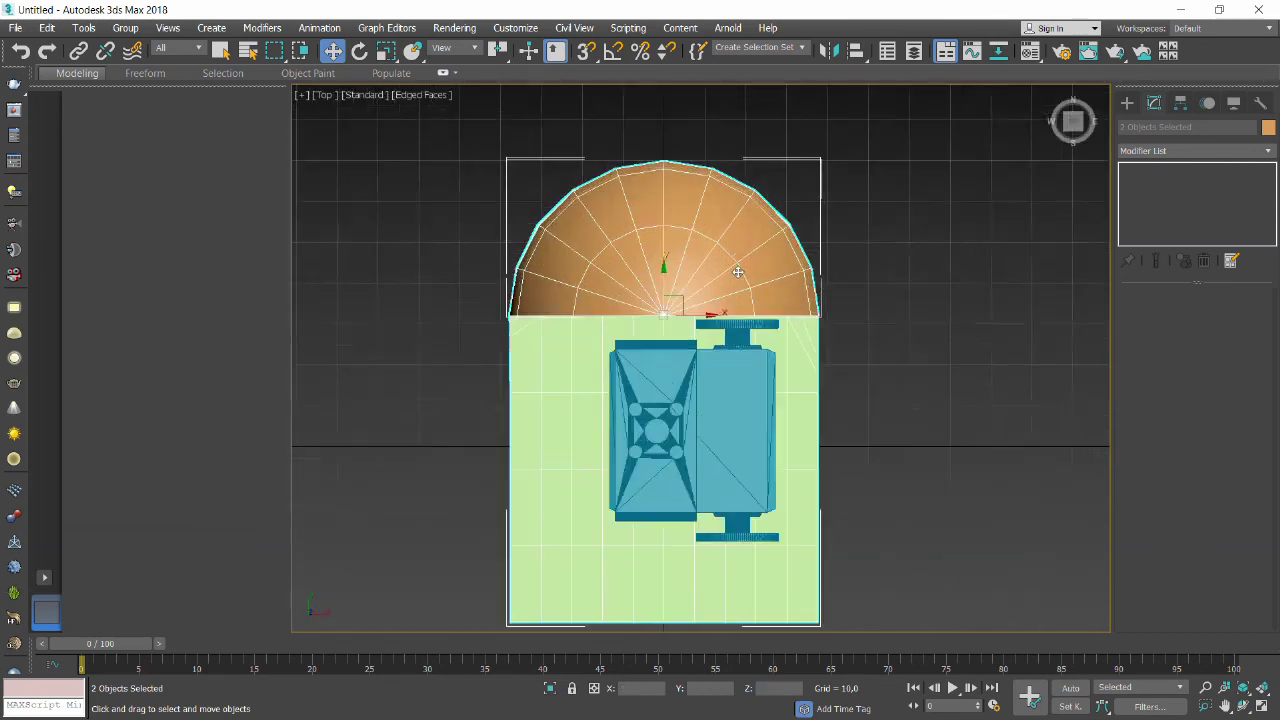
# Zoom the top view, then orbit back to an angled perspective of the model.
pyautogui.scroll(5, 755, 320)
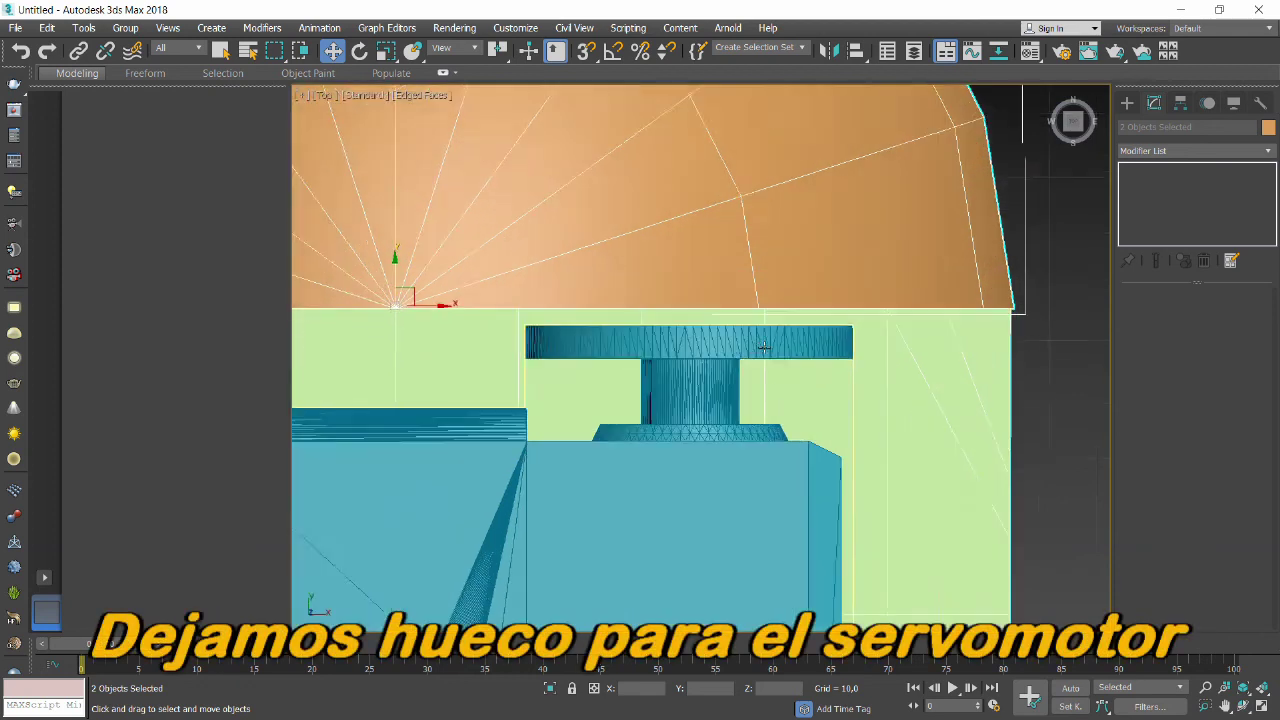
pyautogui.scroll(1, 764, 347)
pyautogui.scroll(-3, 752, 301)
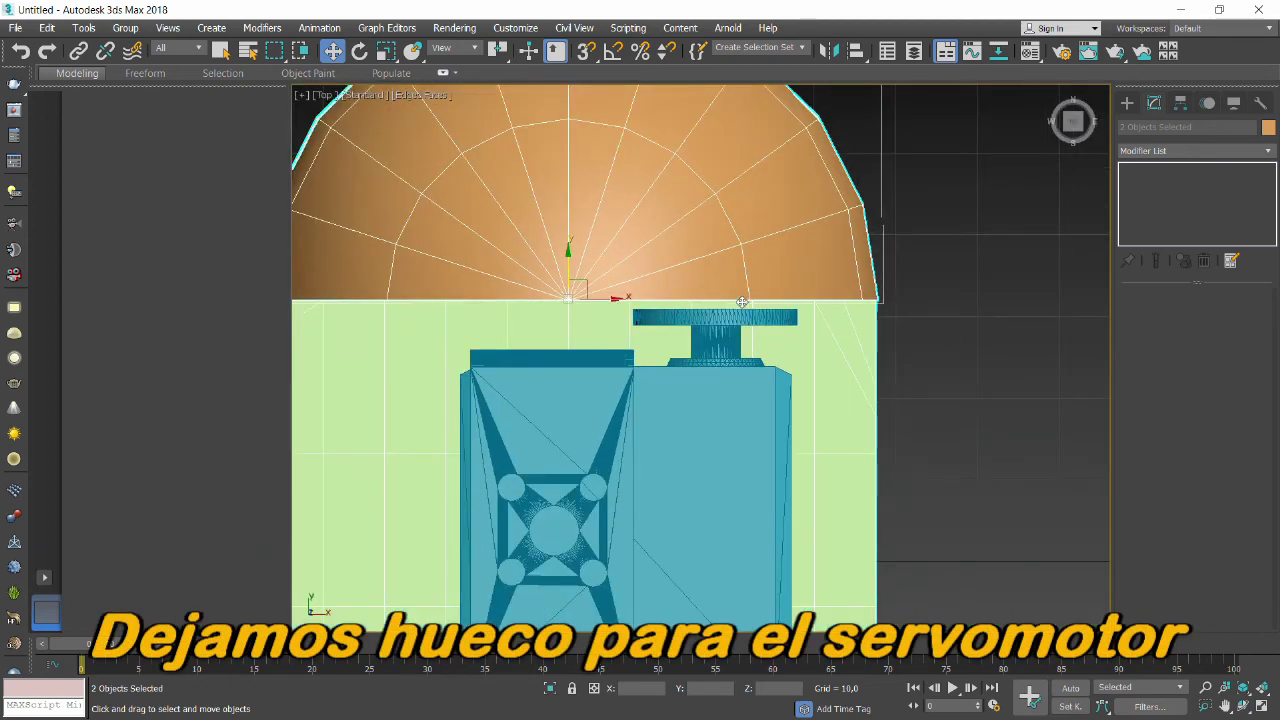
pyautogui.scroll(-2, 735, 301)
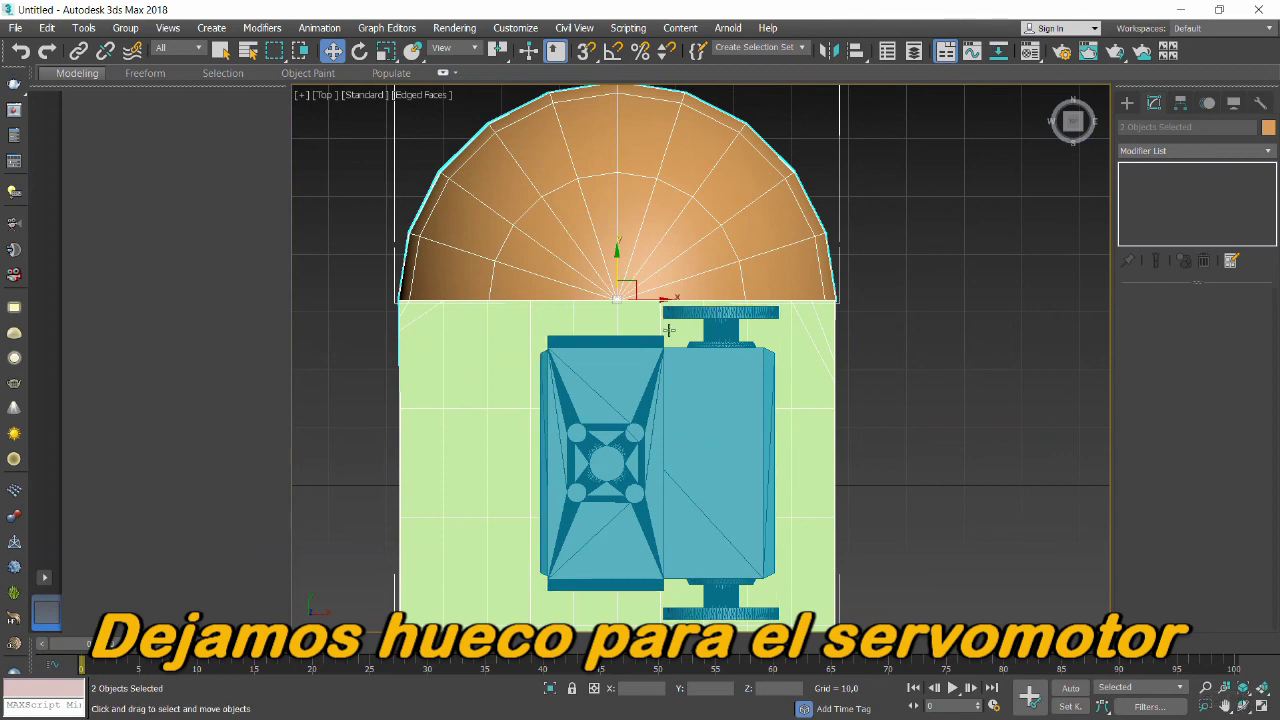
pyautogui.click(1241, 706)
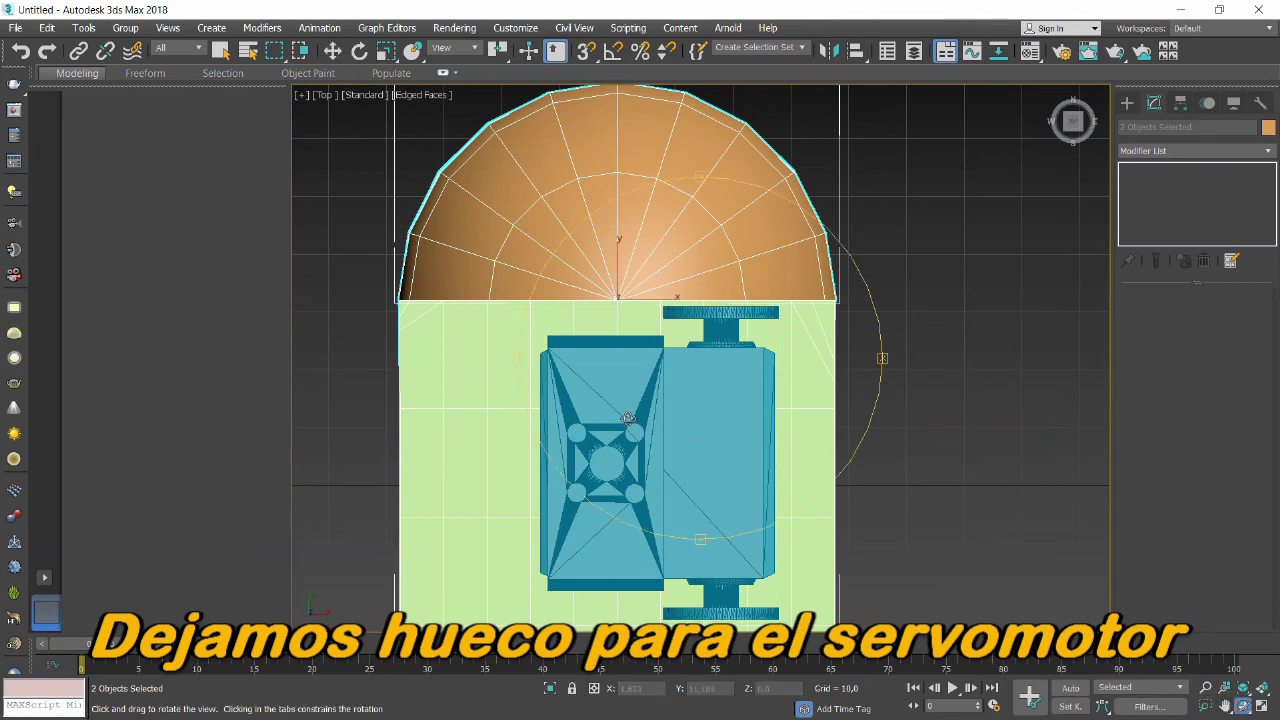
pyautogui.moveTo(660, 470)
pyautogui.mouseDown()
pyautogui.moveTo(609, 325)
pyautogui.moveTo(662, 307)
pyautogui.moveTo(576, 330)
pyautogui.moveTo(412, 306)
pyautogui.moveTo(431, 256)
pyautogui.moveTo(246, 291)
pyautogui.moveTo(254, 303)
pyautogui.moveTo(251, 197)
pyautogui.moveTo(307, 258)
pyautogui.moveTo(314, 302)
pyautogui.moveTo(200, 306)
pyautogui.moveTo(215, 313)
pyautogui.mouseUp()
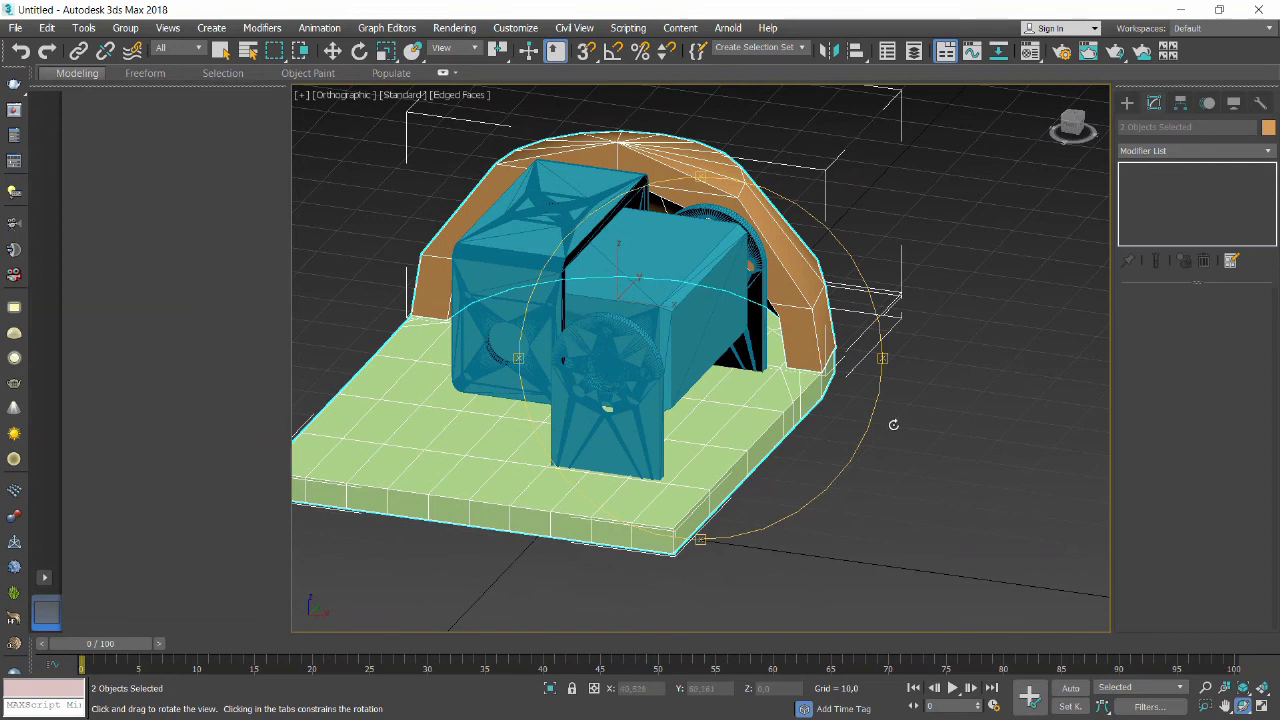
# Select the teal Robot bipedo-Pie Izq foot and drag it upward on Z.
pyautogui.press('w')
pyautogui.click(632, 330)
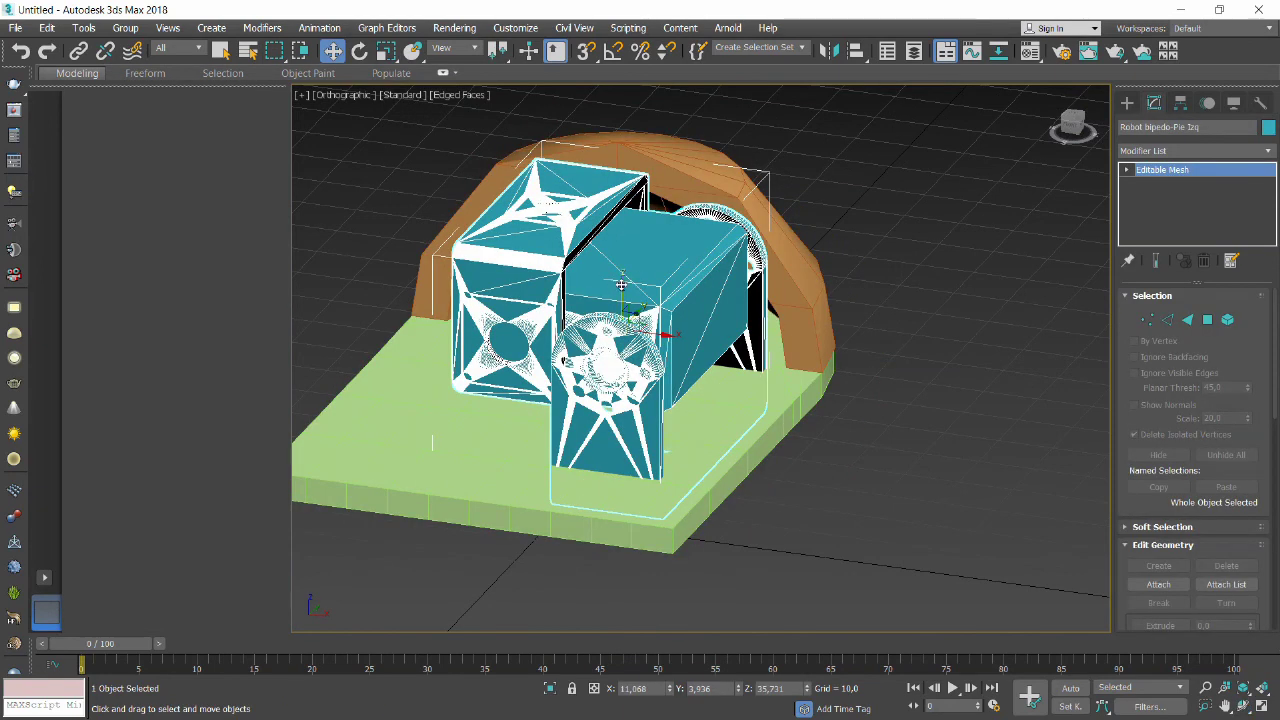
pyautogui.moveTo(621, 285); pyautogui.dragTo(616, 241)
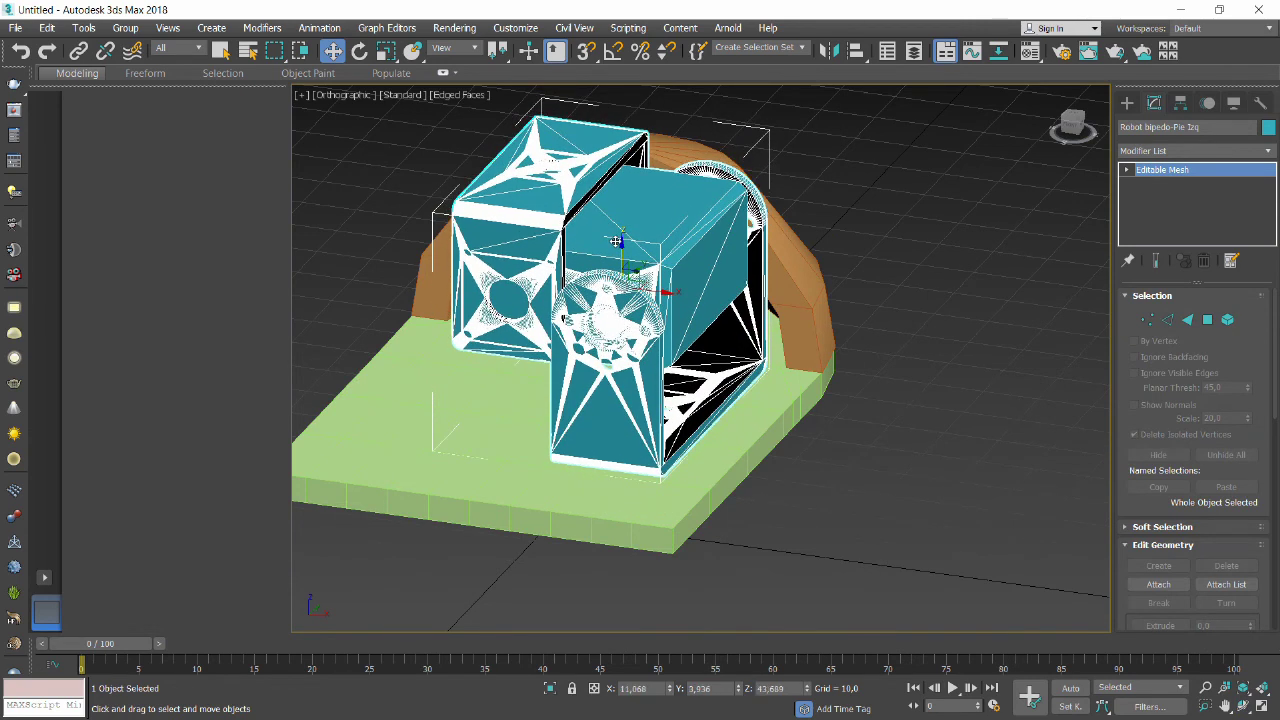
# In Left view, fine-tune the foot's height to about Z 43,857, just above the plate.
pyautogui.press('l')
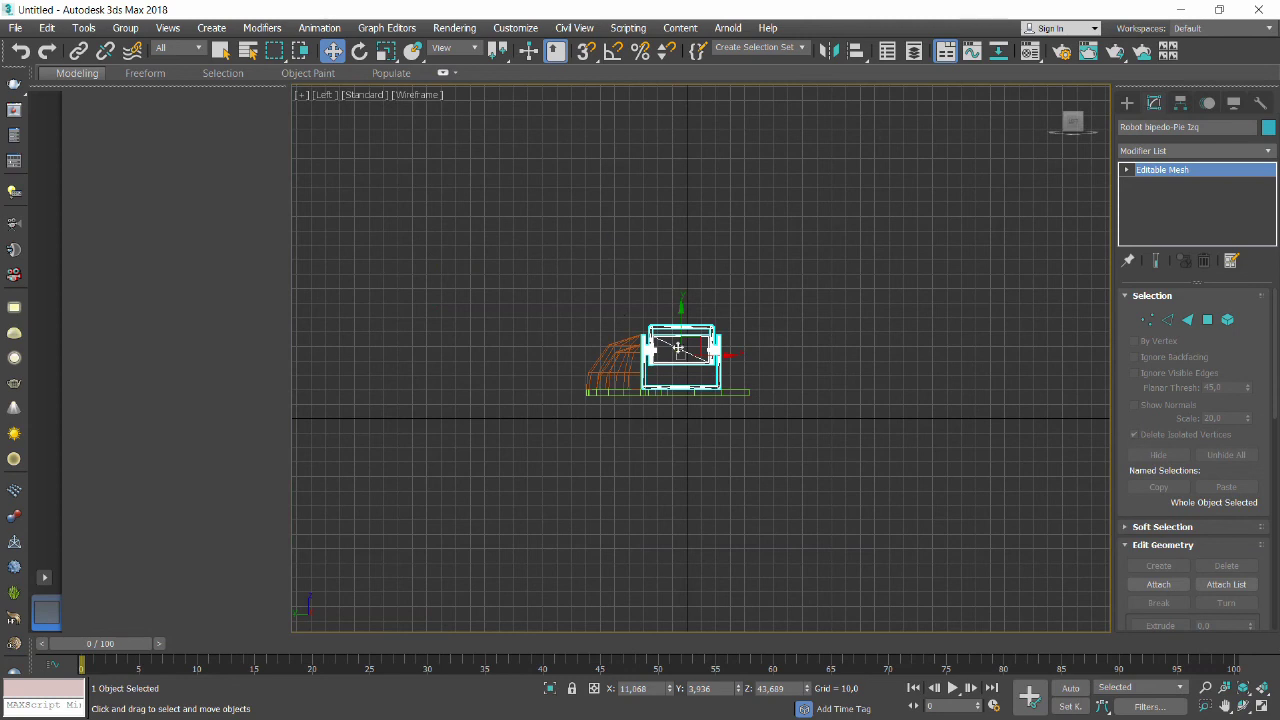
pyautogui.press('z')
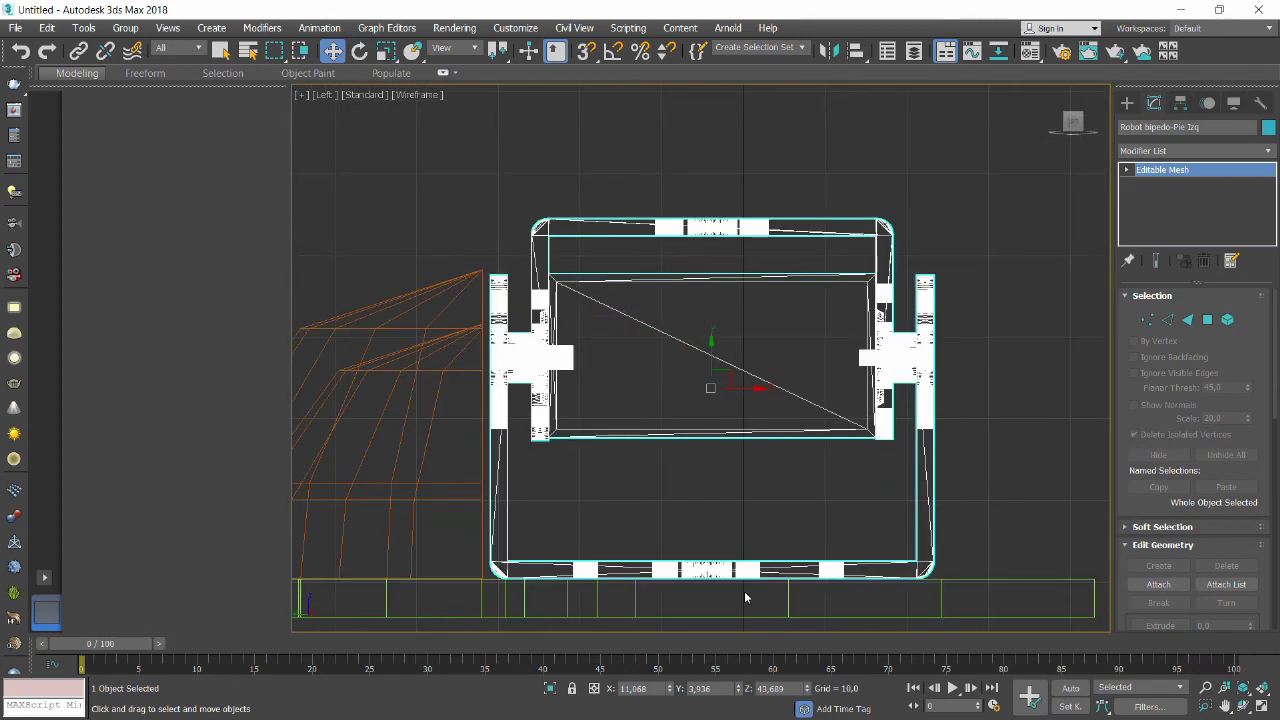
pyautogui.scroll(5, 744, 597)
pyautogui.scroll(-3, 724, 586)
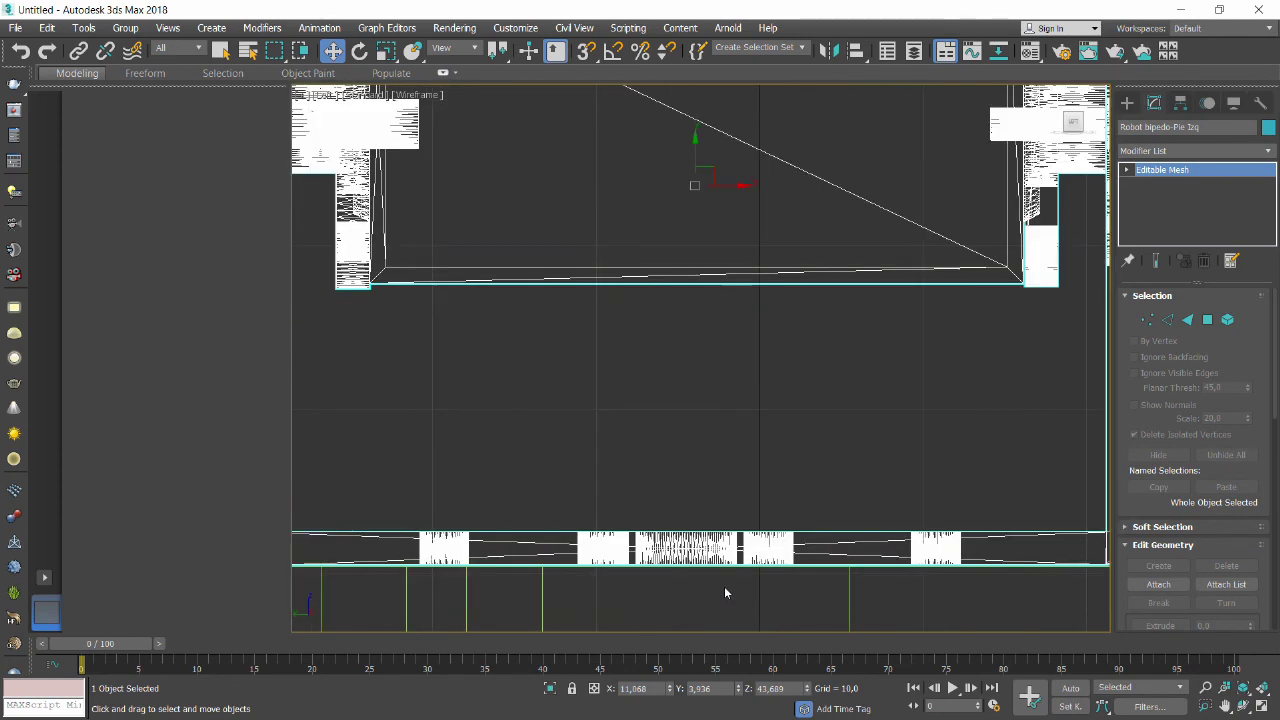
pyautogui.scroll(-3, 724, 586)
pyautogui.moveTo(704, 259); pyautogui.dragTo(703, 257)
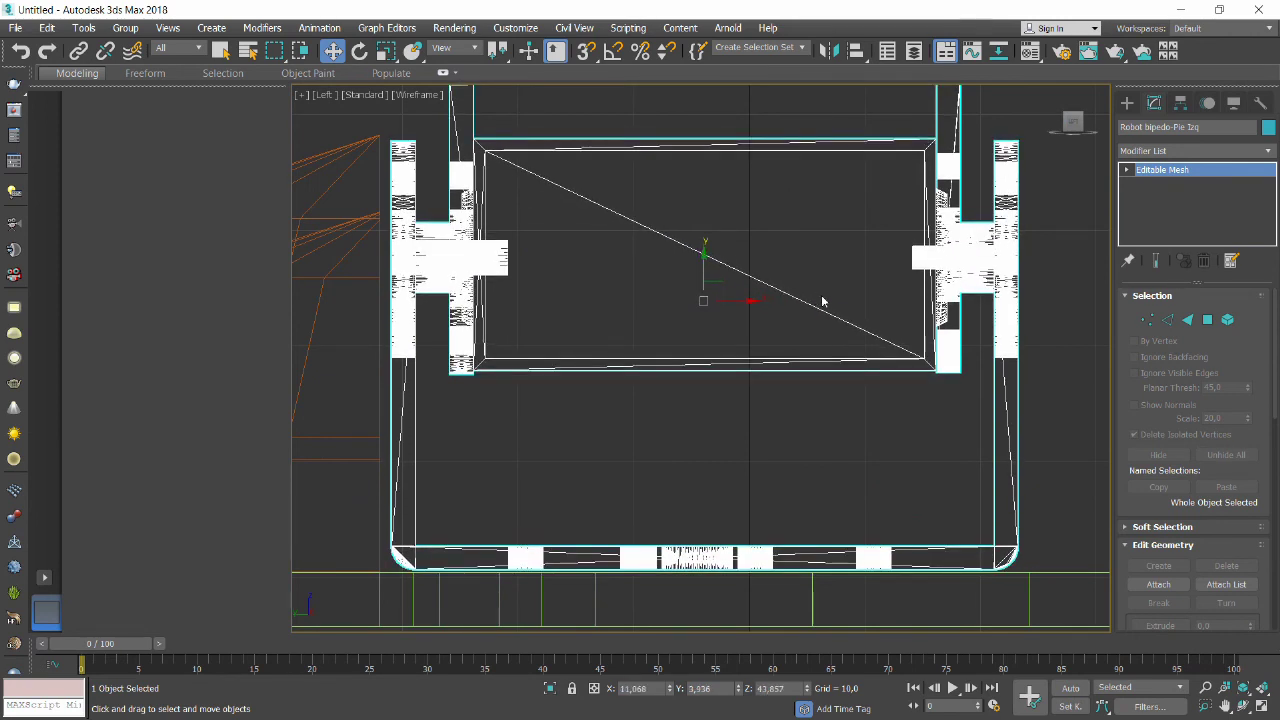
pyautogui.scroll(-2, 820, 310)
pyautogui.scroll(-2, 818, 318)
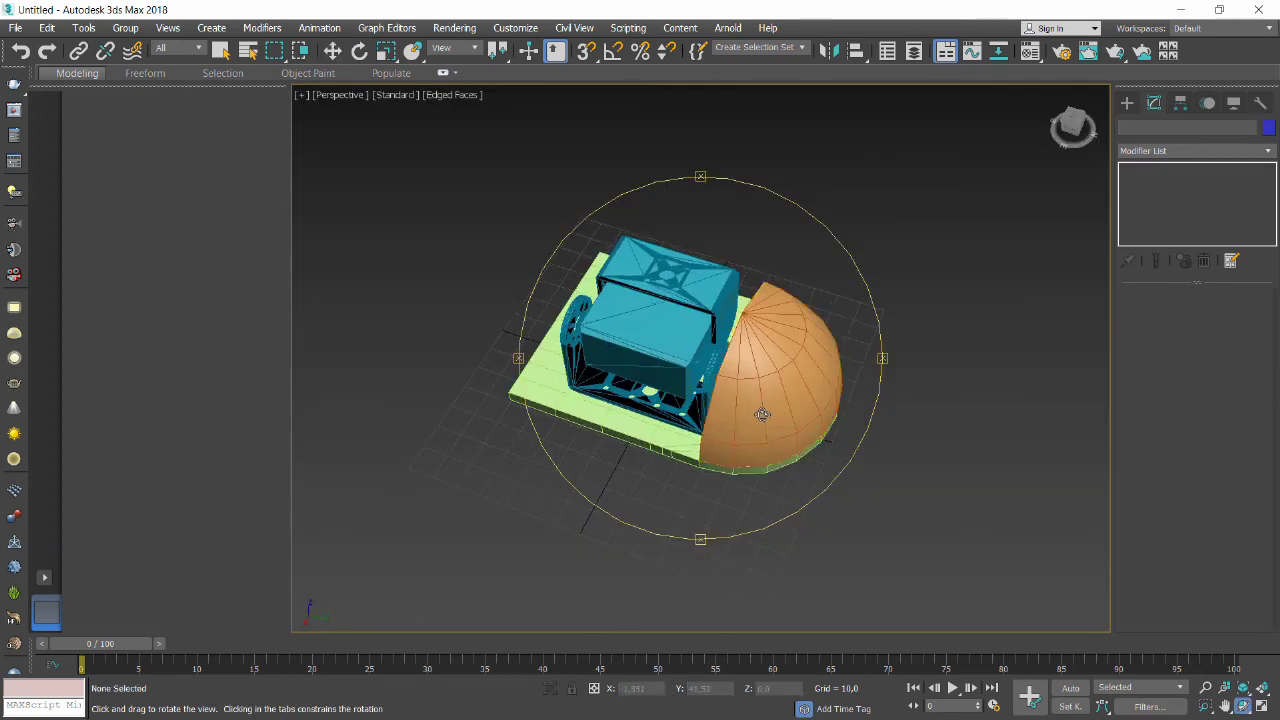
pyautogui.moveTo(680, 400)
pyautogui.mouseDown()
pyautogui.moveTo(697, 404)
pyautogui.moveTo(669, 360)
pyautogui.mouseUp()
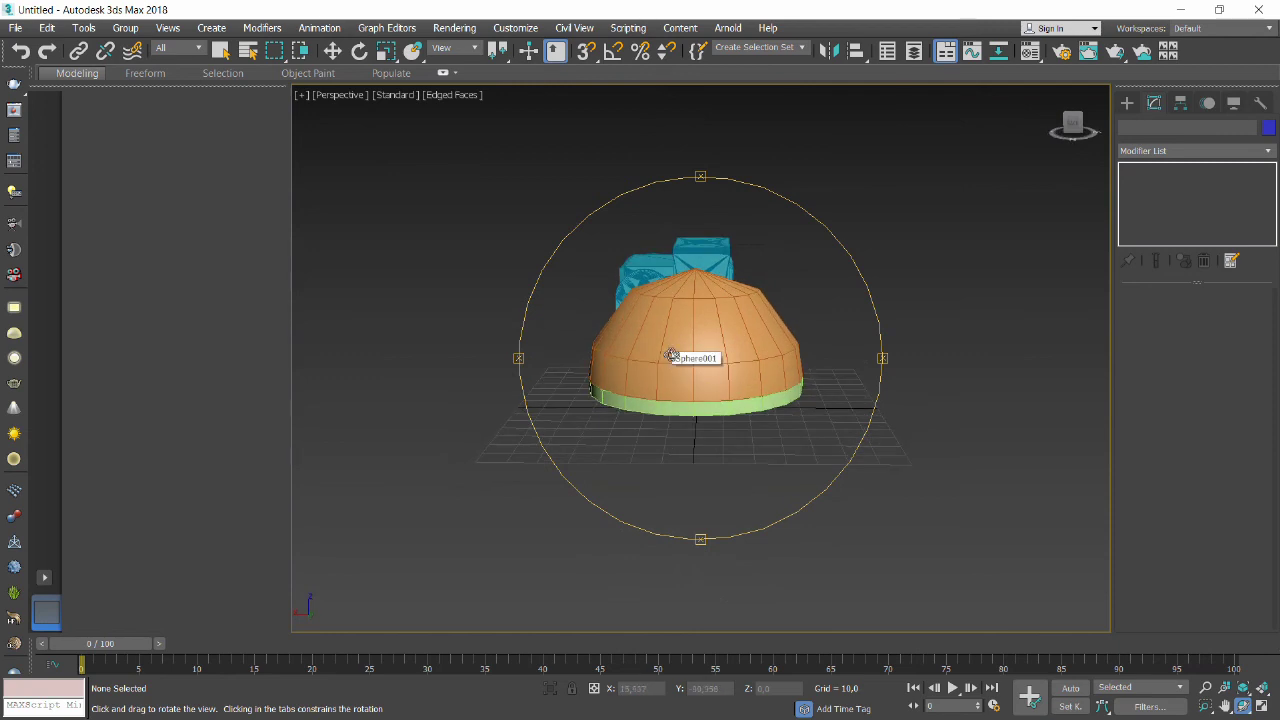
# Select the orange dome Sphere001 at Vertex level with the Modeling ribbon shown.
pyautogui.moveTo(666, 343)
pyautogui.mouseDown()
pyautogui.moveTo(739, 344)
pyautogui.moveTo(695, 342)
pyautogui.mouseUp()
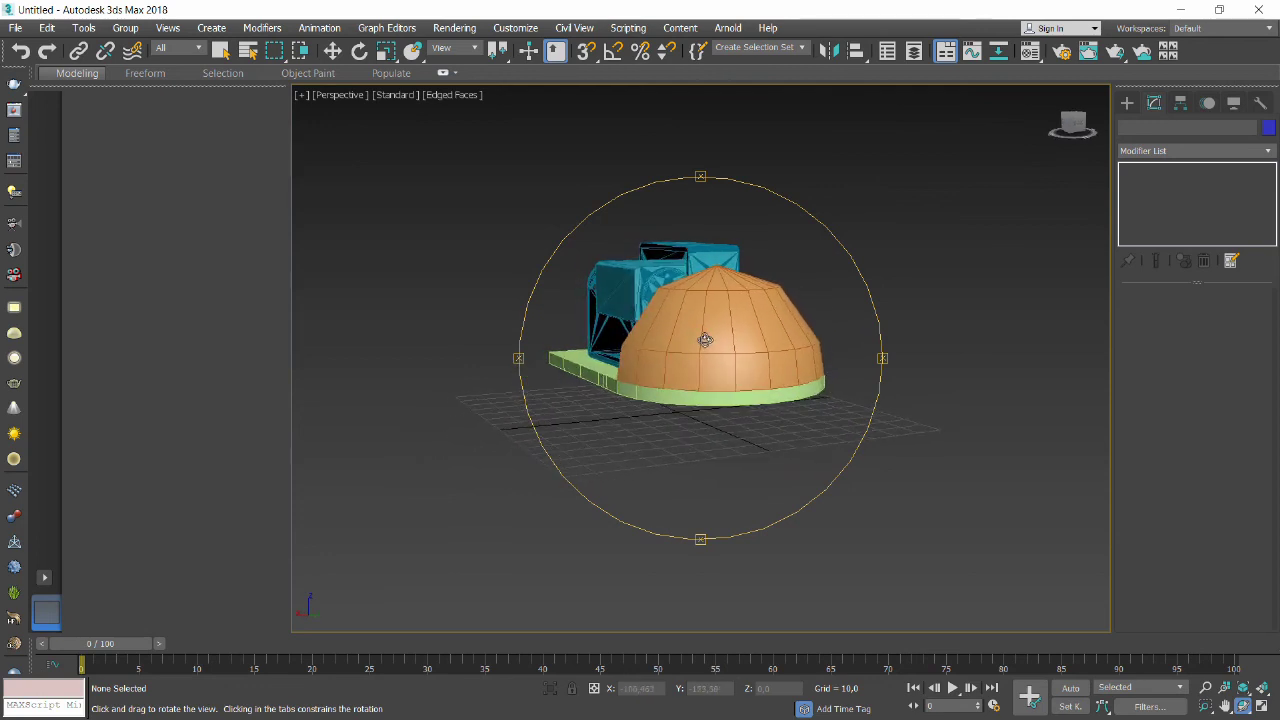
pyautogui.press('w')
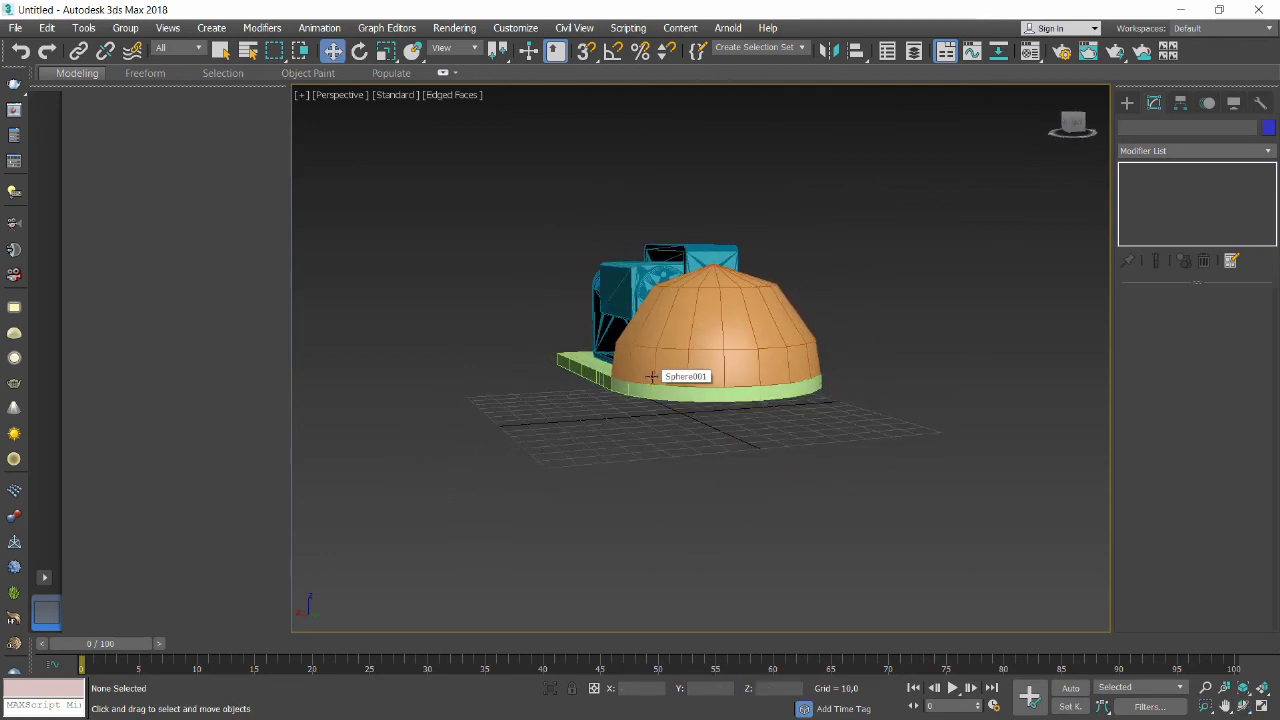
pyautogui.click(636, 371)
pyautogui.press('1')
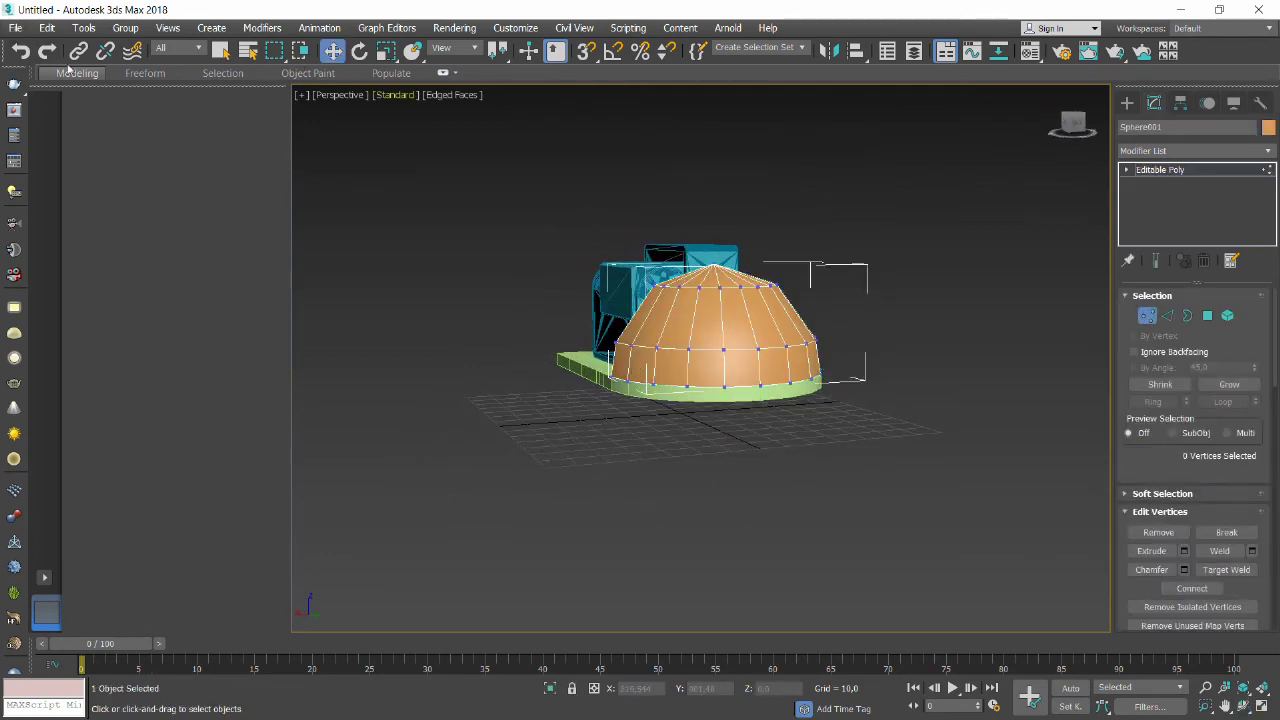
pyautogui.click(74, 74)
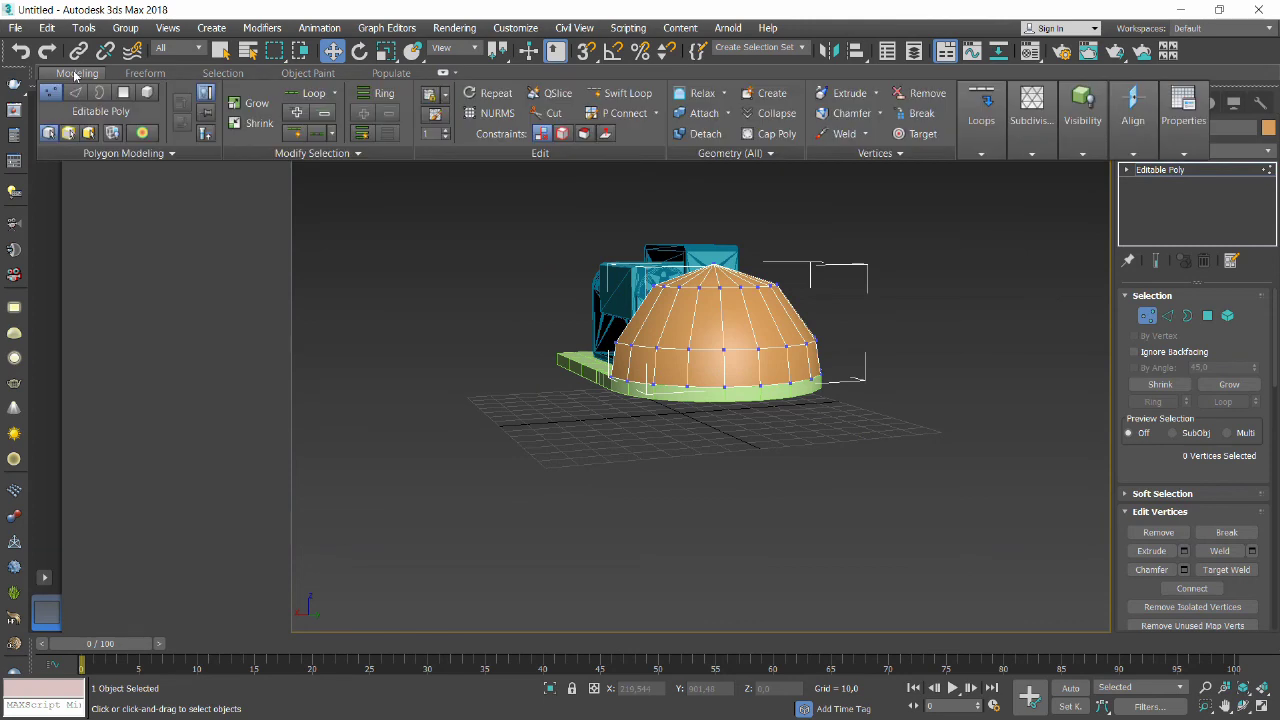
# Swift Loop a horizontal edge loop around the dome just above its base.
pyautogui.click(617, 93)
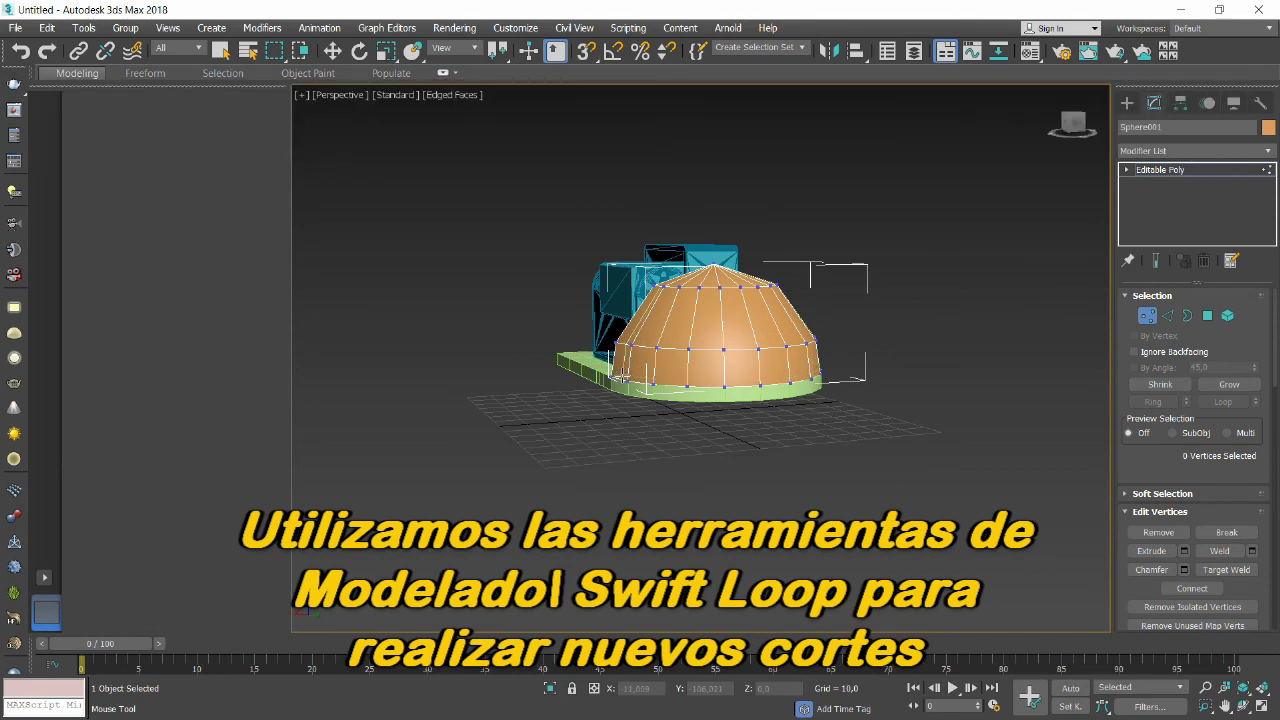
pyautogui.scroll(5, 620, 372)
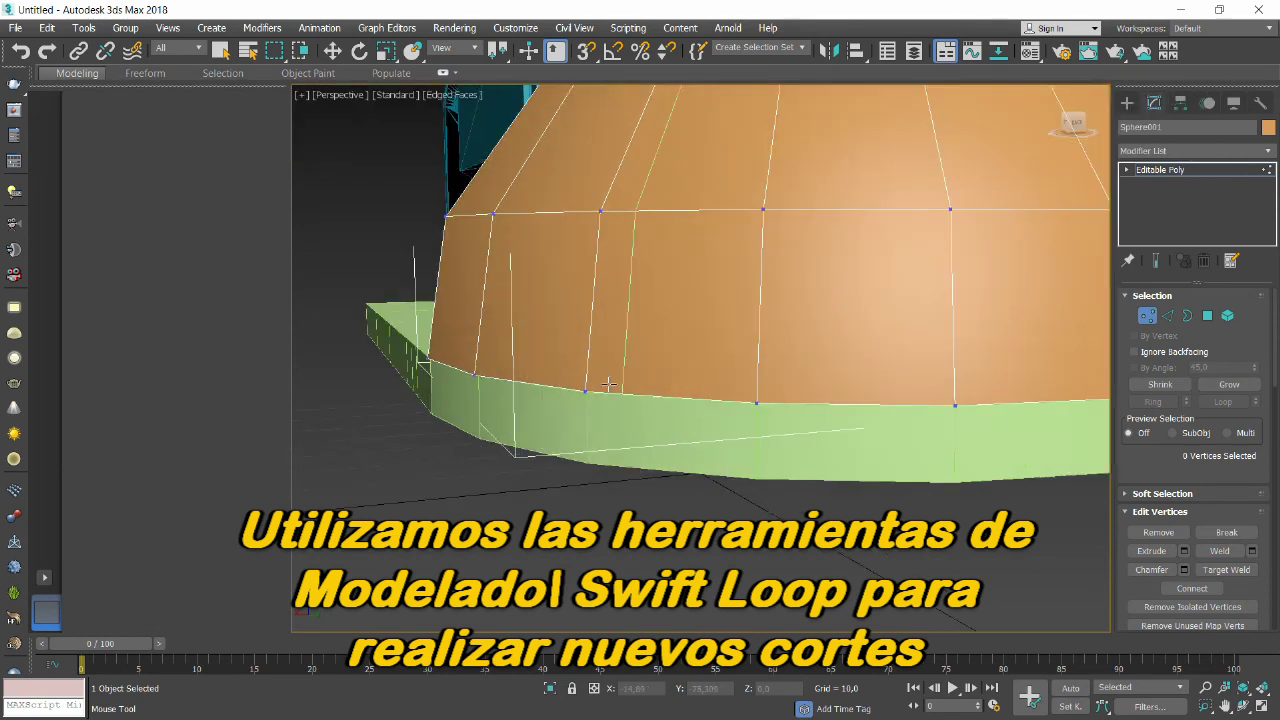
pyautogui.click(474, 366)
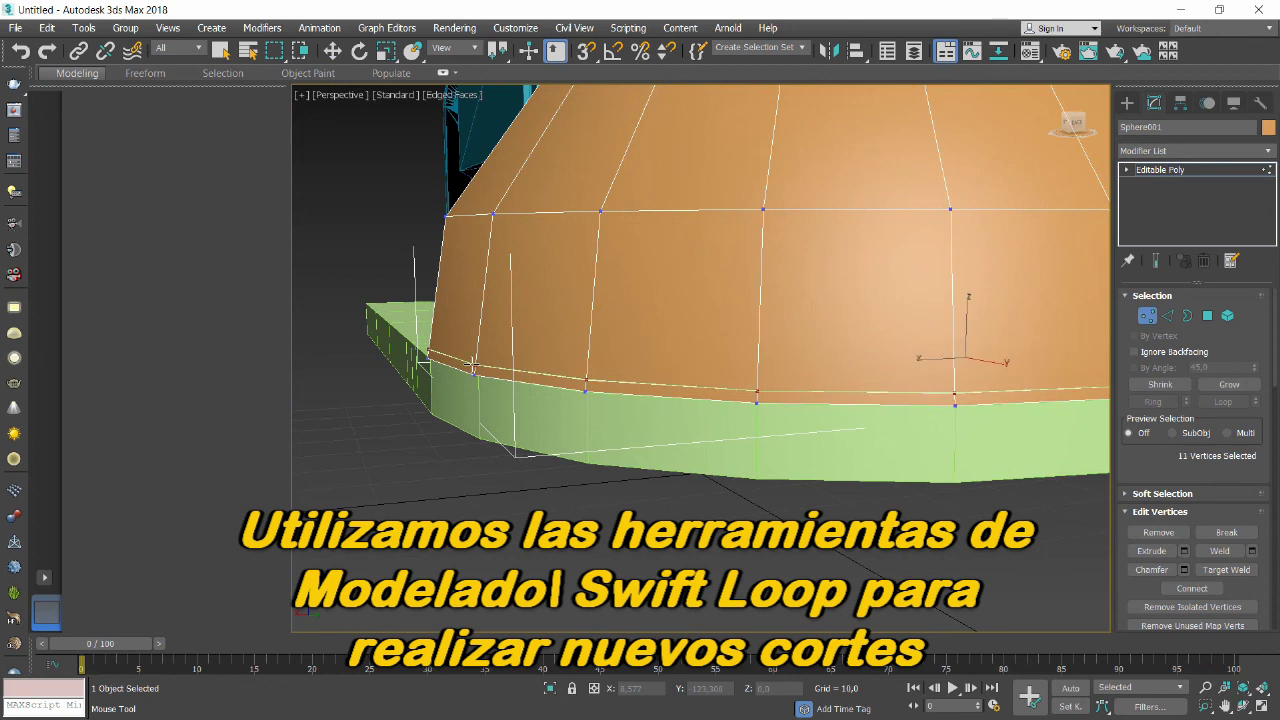
pyautogui.rightClick(618, 364)
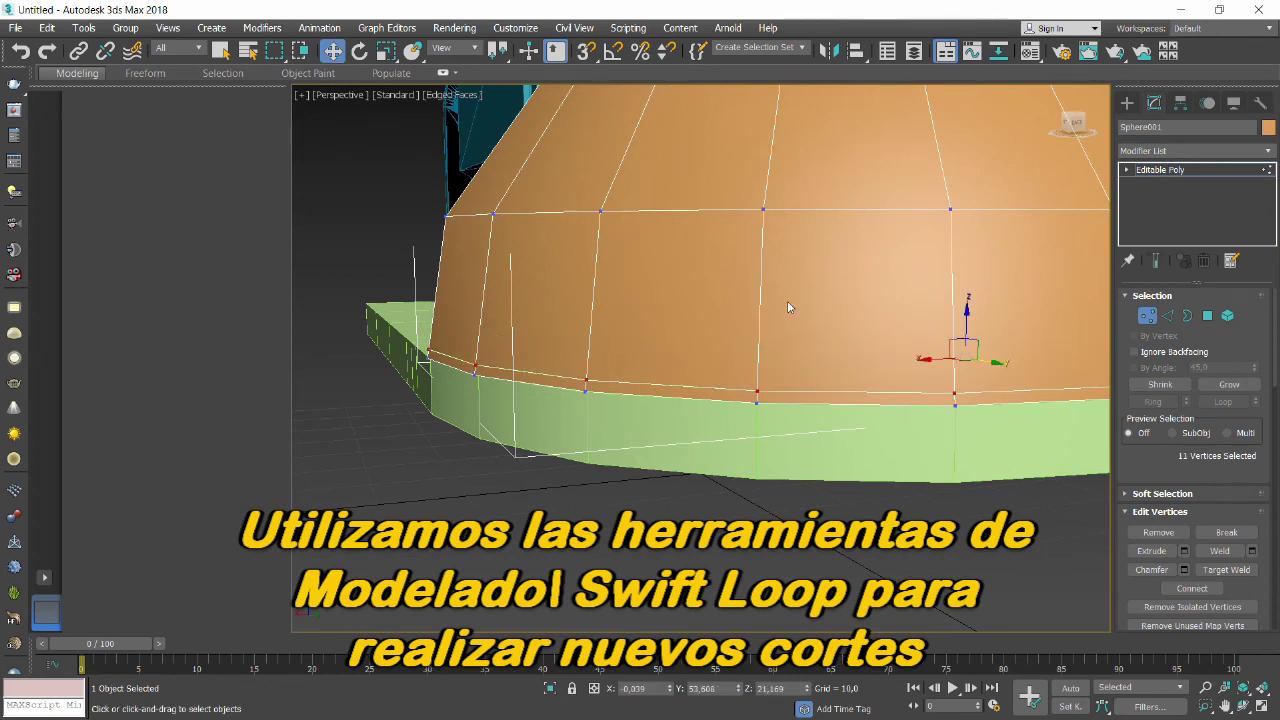
pyautogui.click(1127, 170)
# Apply TurboSmooth with 1 iteration to the orange dome and orbit to inspect it.
pyautogui.click(1128, 170)
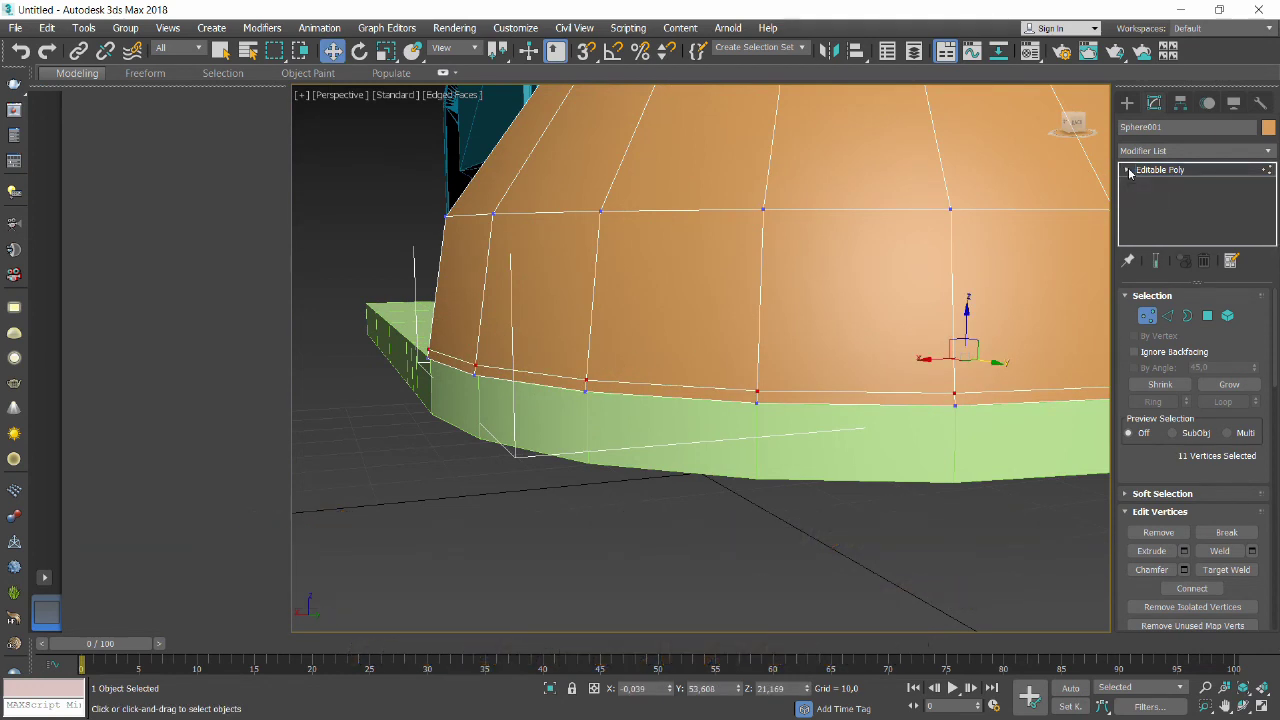
pyautogui.click(1268, 151)
pyautogui.scroll(-10, 1249, 594)
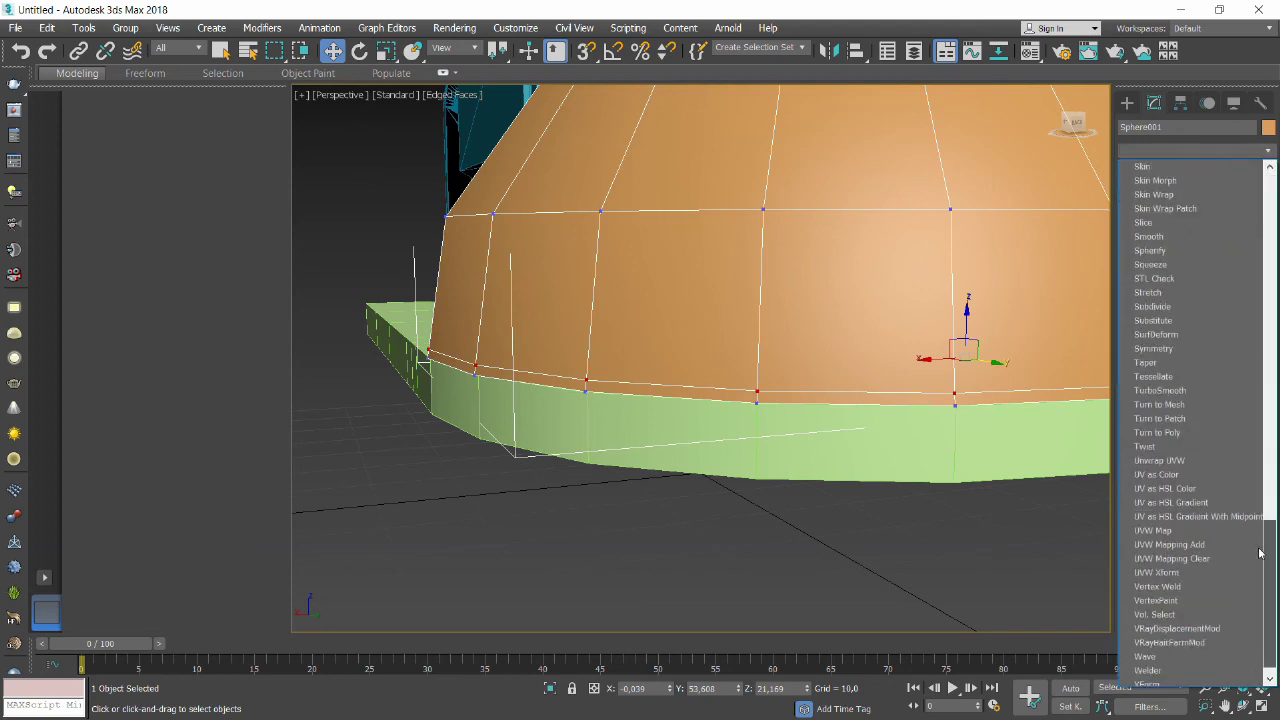
pyautogui.scroll(-1, 1249, 594)
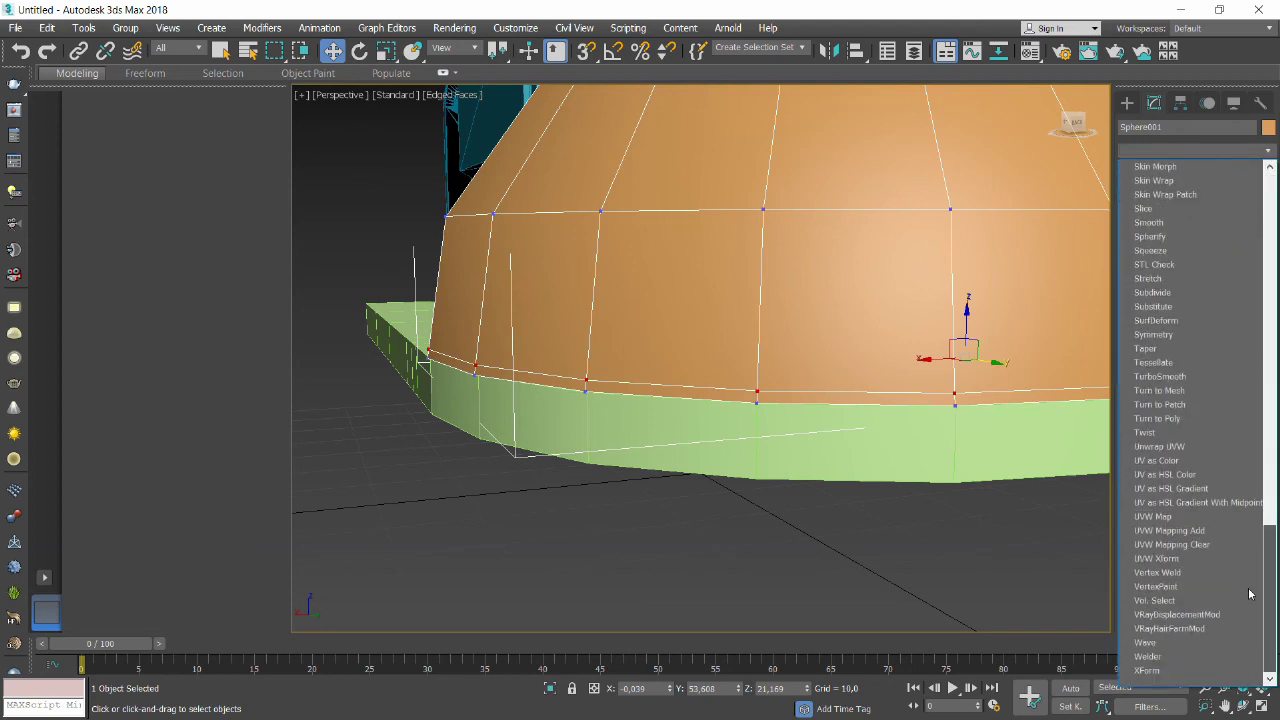
pyautogui.click(1160, 377)
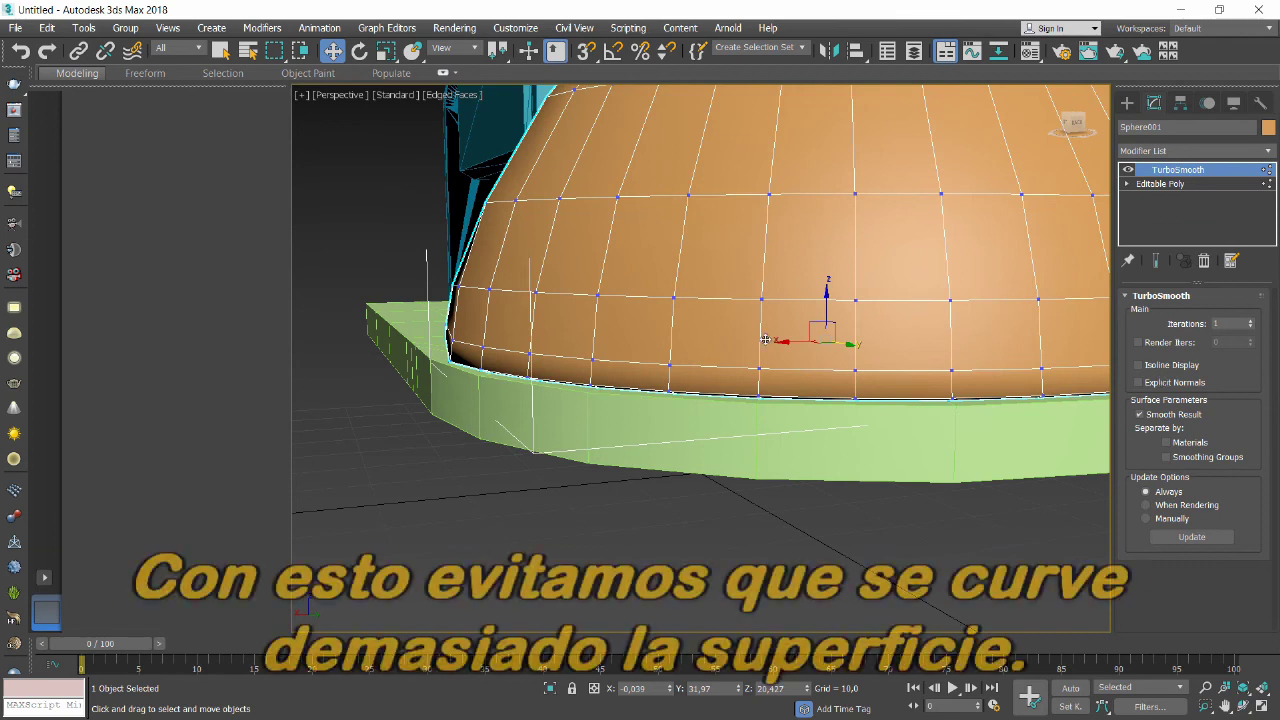
pyautogui.scroll(-2, 718, 335)
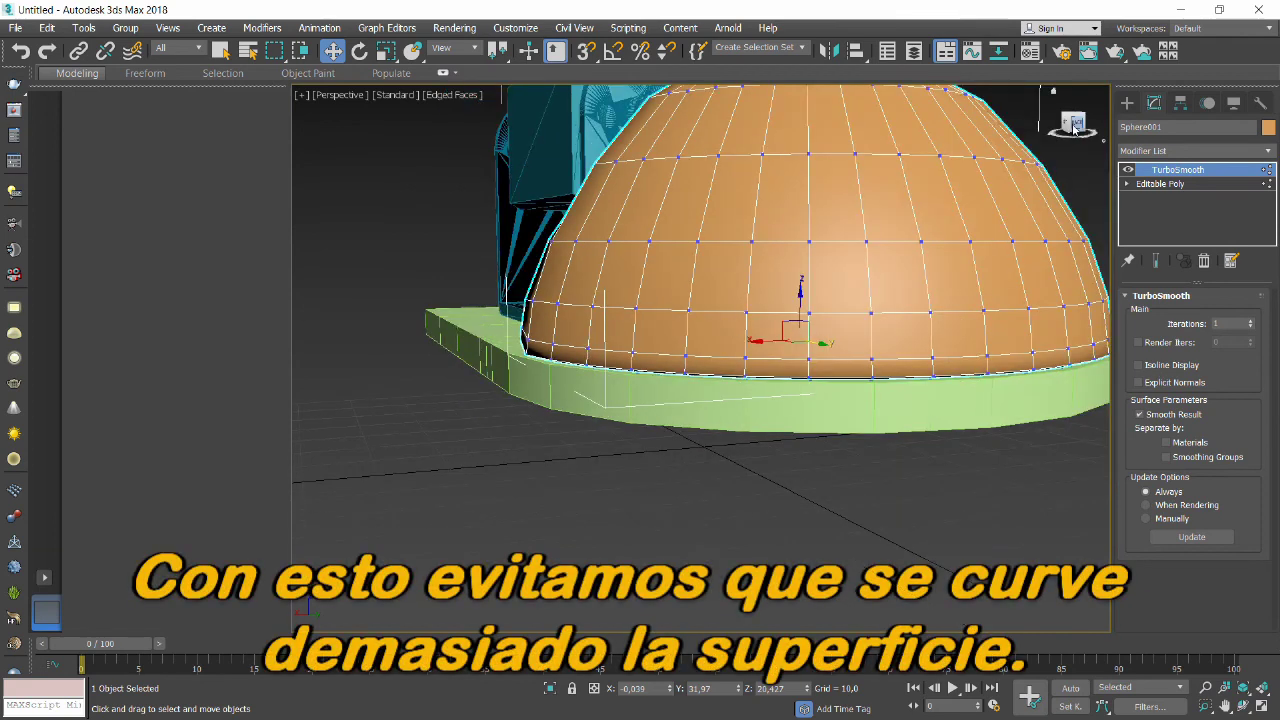
pyautogui.click(1242, 706)
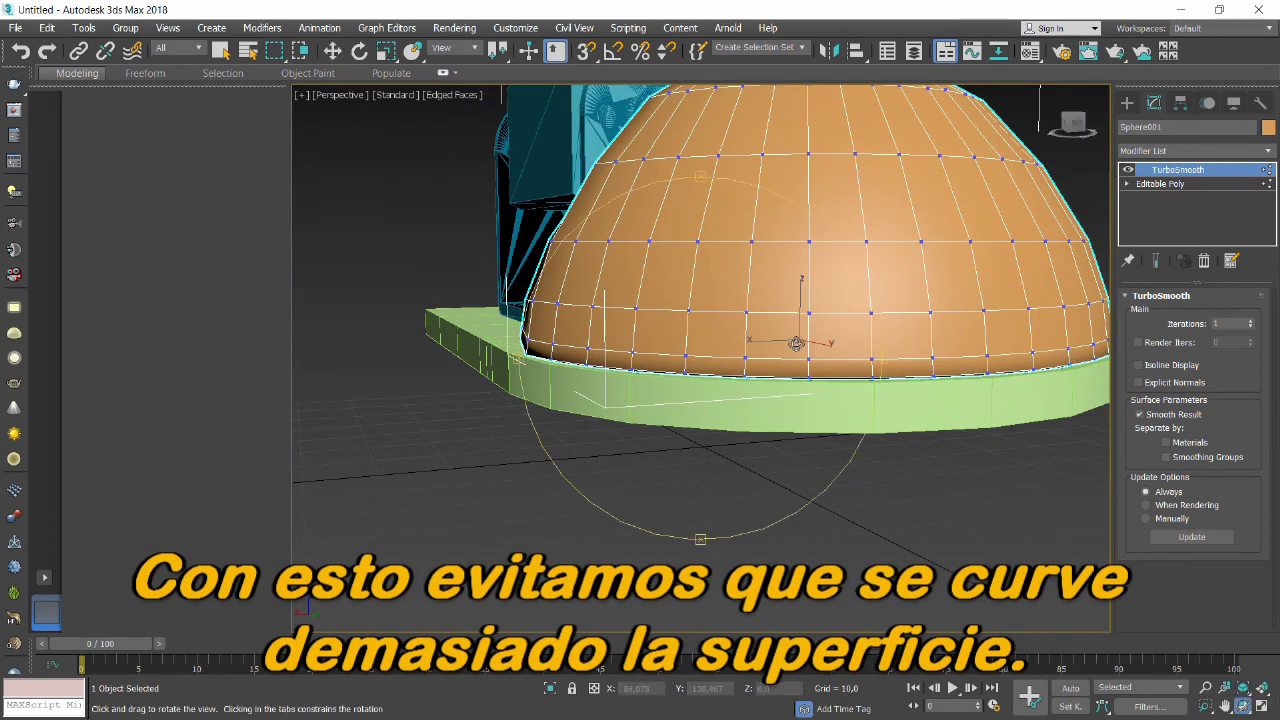
pyautogui.moveTo(789, 343)
pyautogui.mouseDown()
pyautogui.moveTo(775, 371)
pyautogui.moveTo(856, 401)
pyautogui.moveTo(938, 371)
pyautogui.mouseUp()
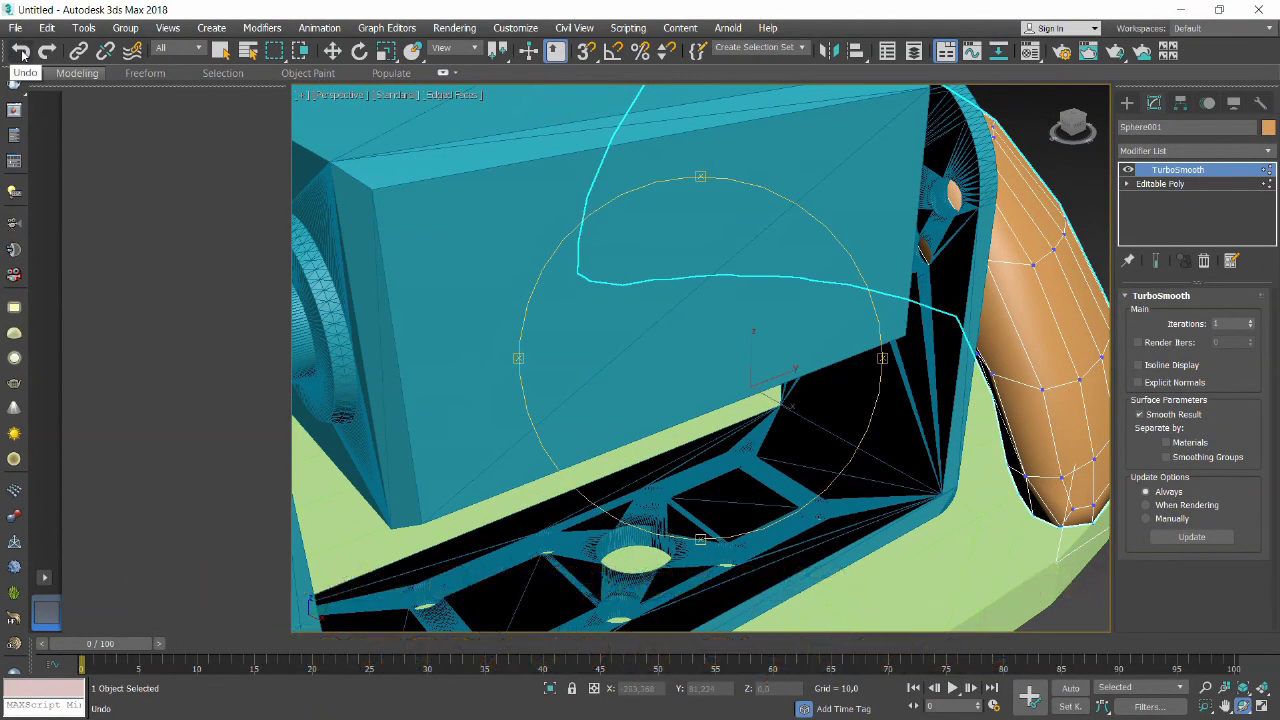
# Show the dome's Editable Poly alone with End Result off, turned to face the arch.
pyautogui.click(1156, 262)
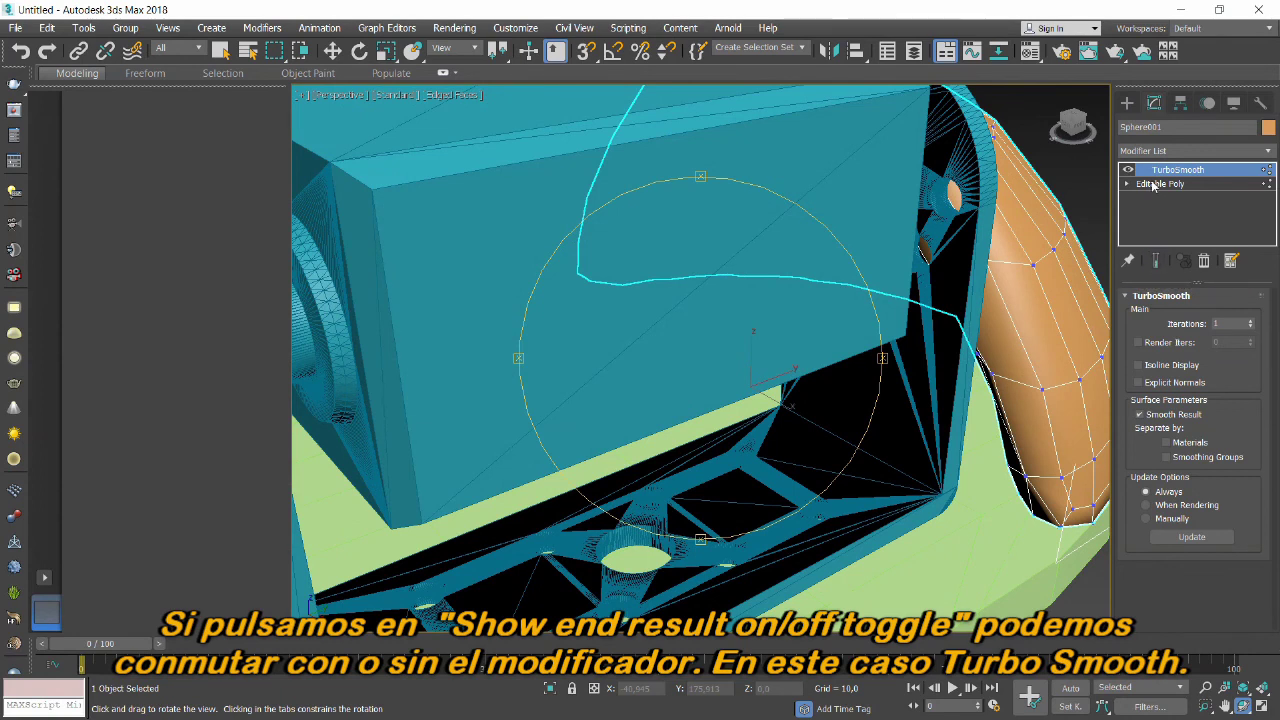
pyautogui.click(1153, 185)
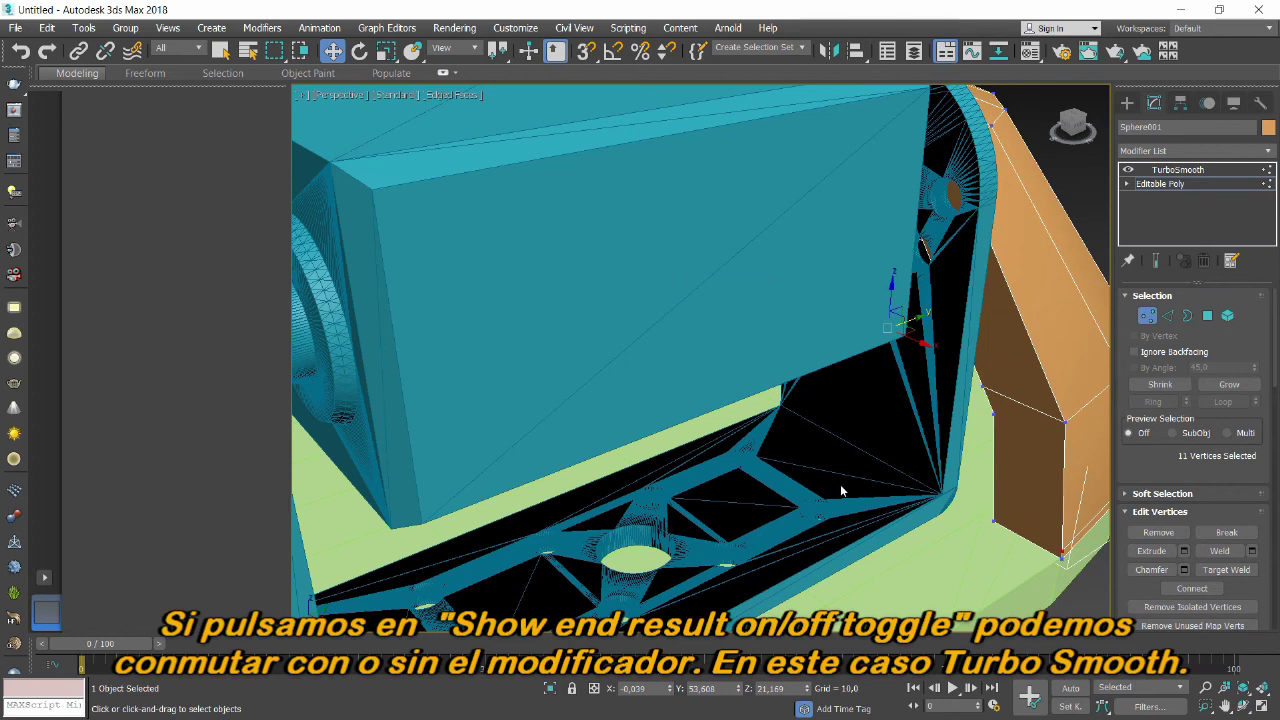
pyautogui.click(550, 688)
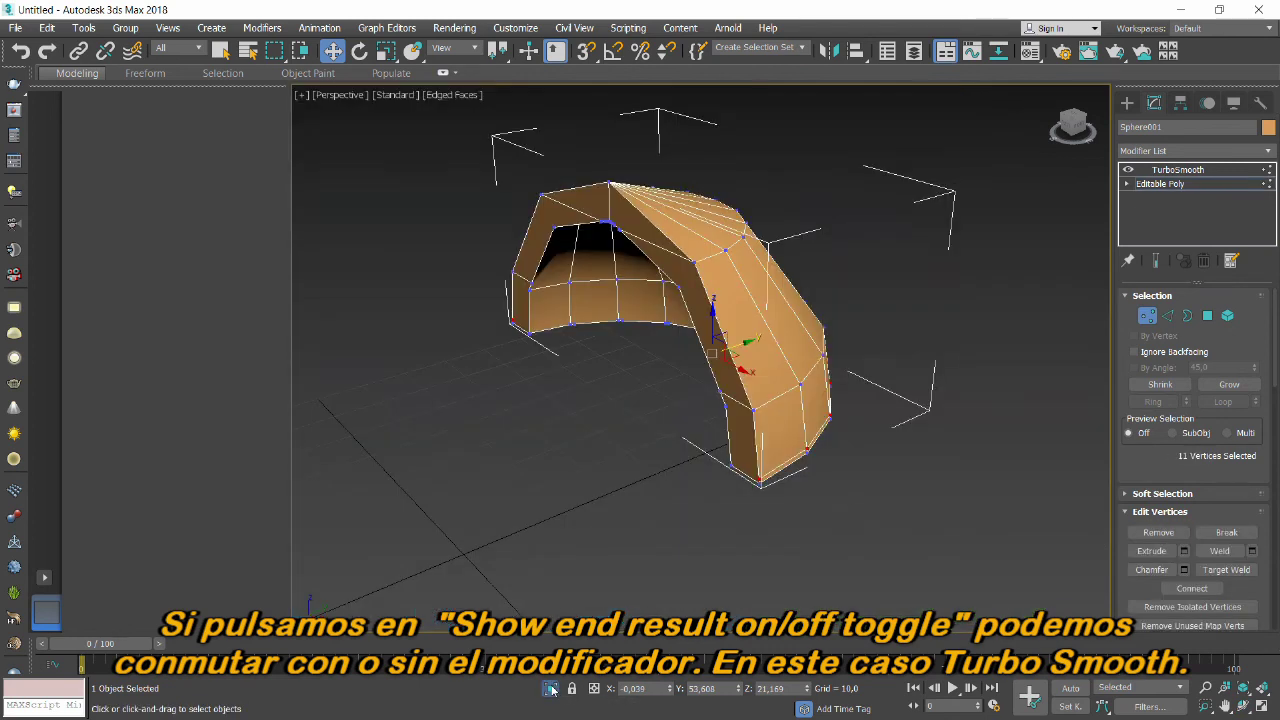
pyautogui.click(1240, 705)
pyautogui.moveTo(681, 401)
pyautogui.mouseDown()
pyautogui.moveTo(715, 388)
pyautogui.moveTo(657, 367)
pyautogui.mouseUp()
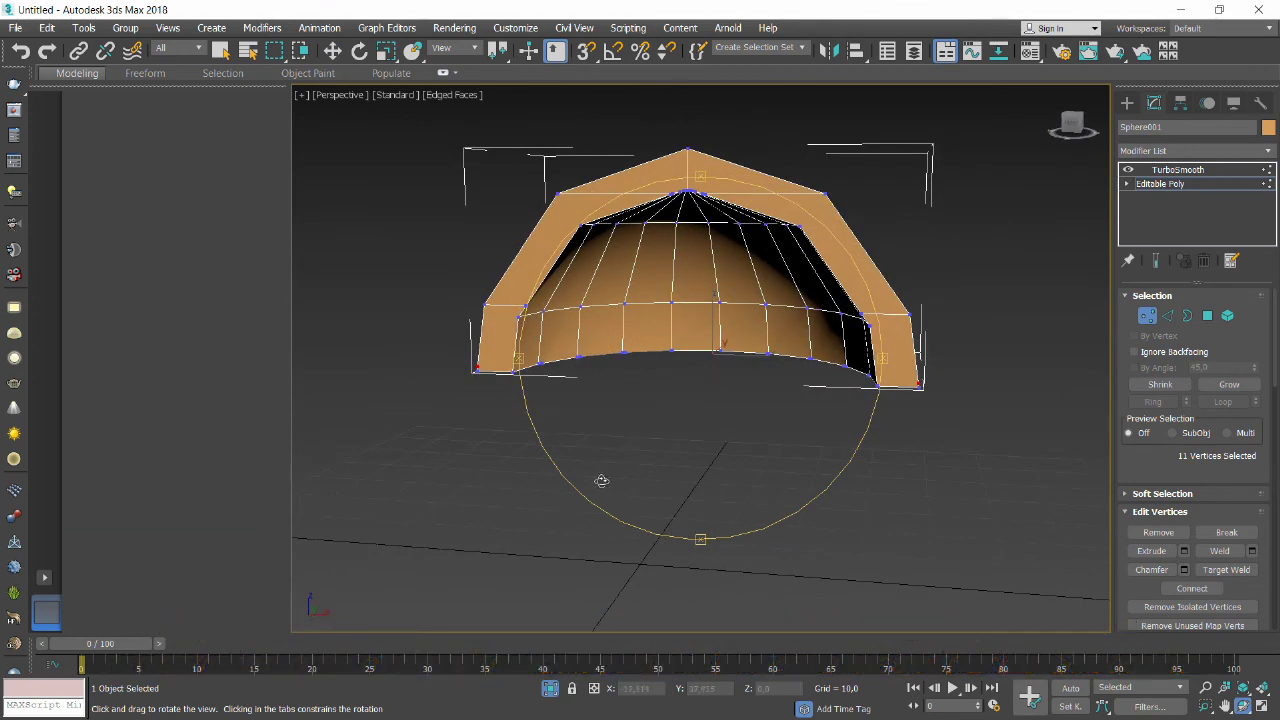
pyautogui.click(360, 95)
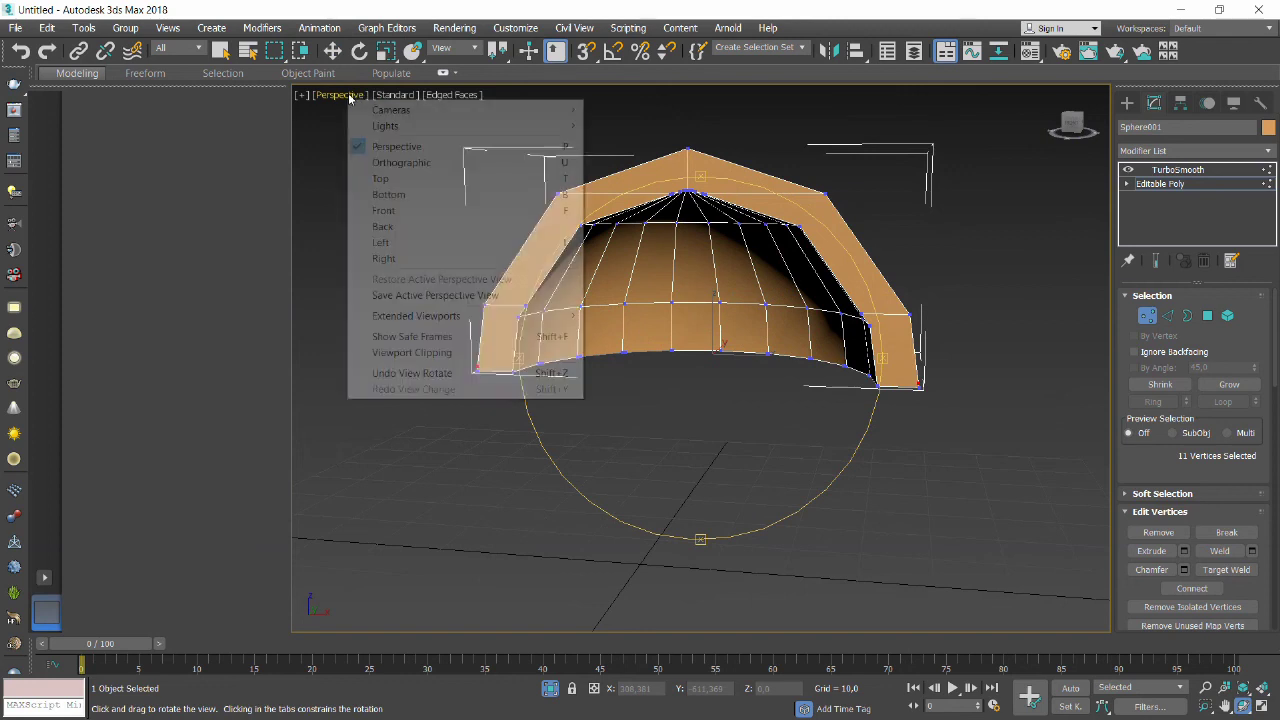
# Switch the viewport to Back, then Front view, zoomed in on the dome's bottom edge.
pyautogui.click(383, 227)
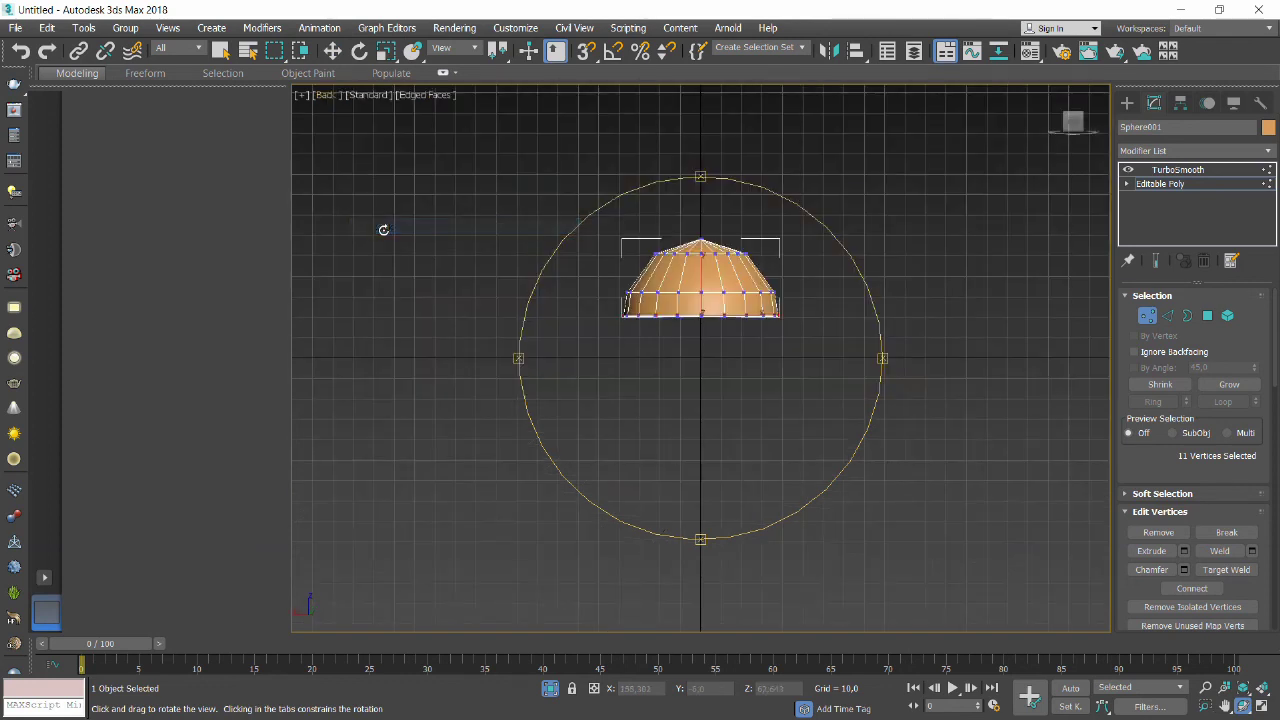
pyautogui.click(327, 97)
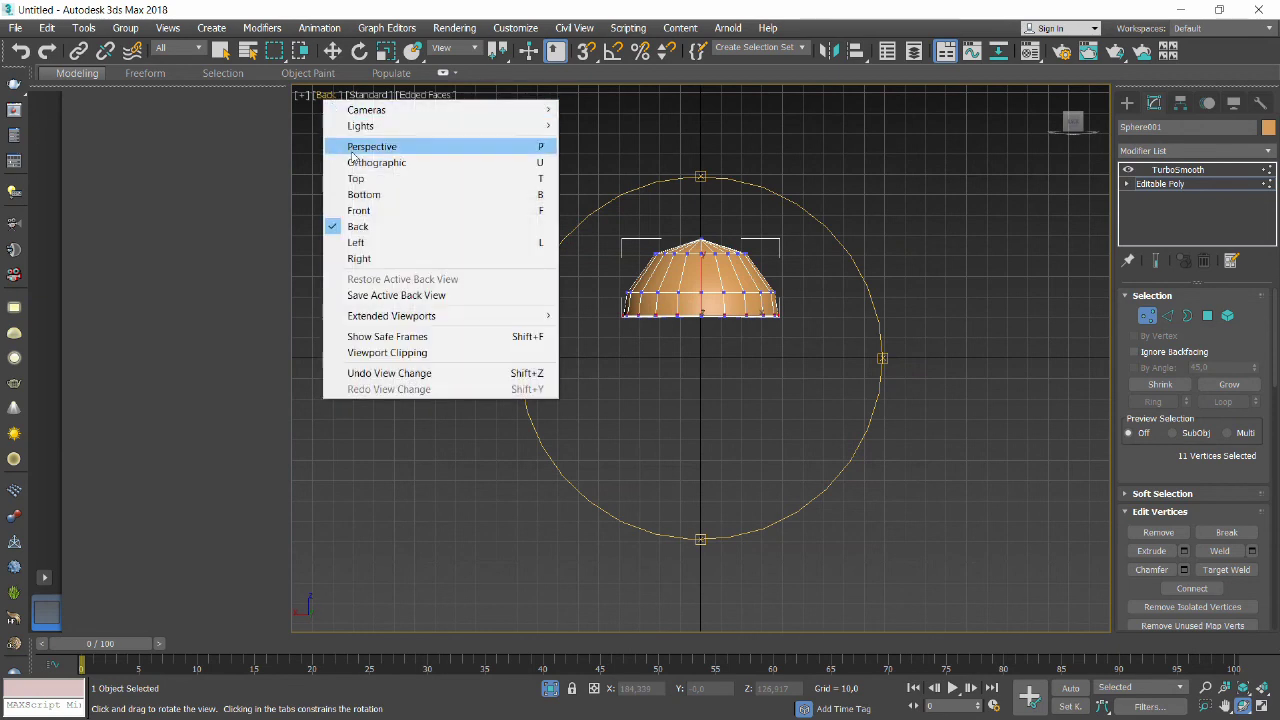
pyautogui.click(375, 210)
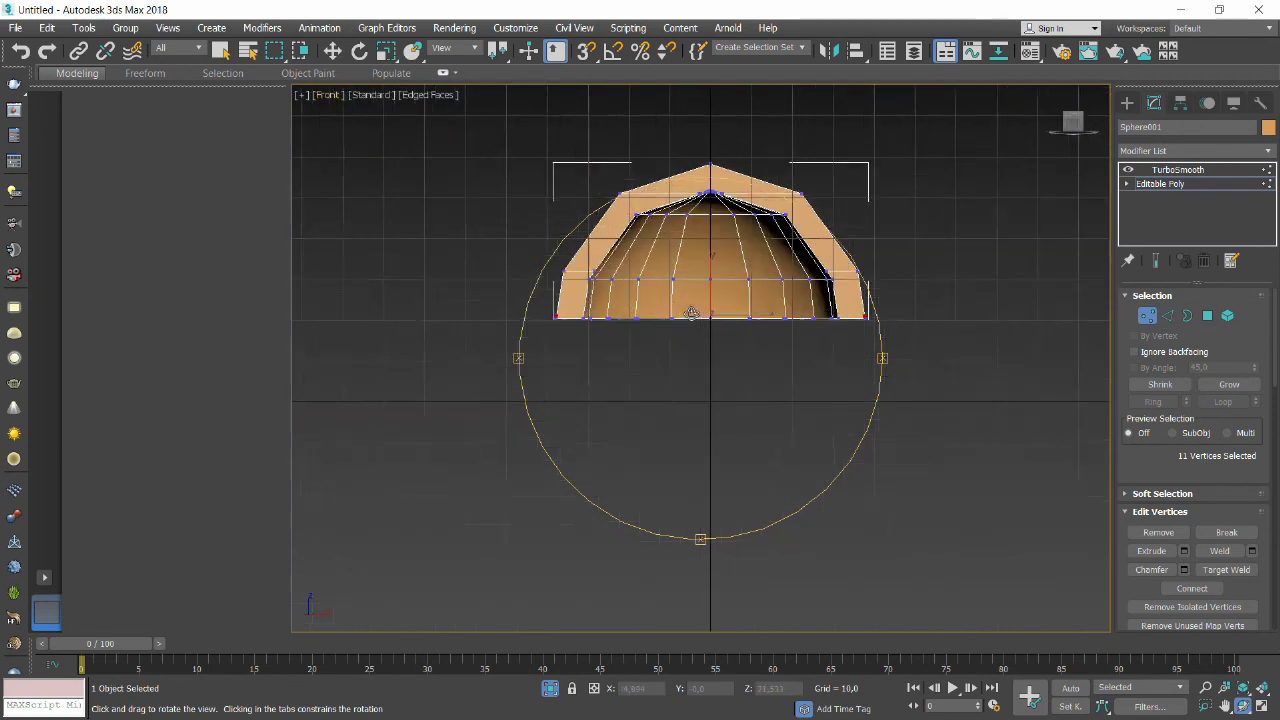
pyautogui.scroll(5, 691, 313)
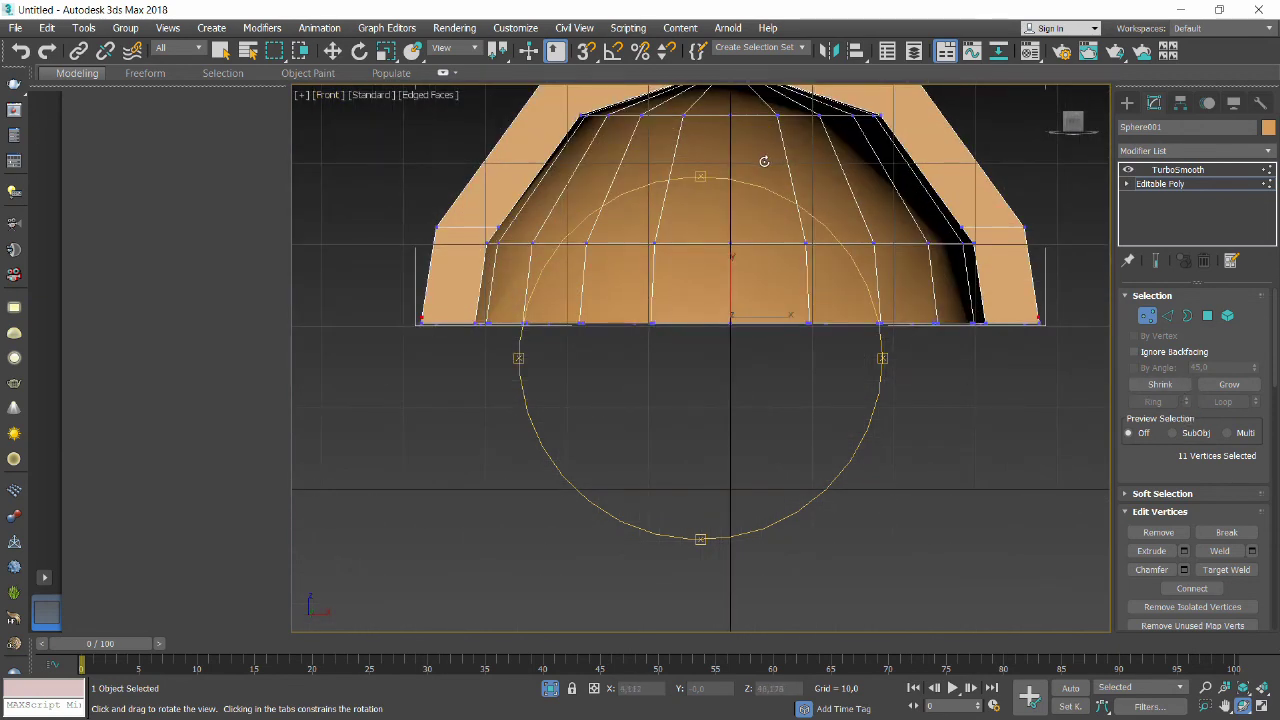
pyautogui.press('w')
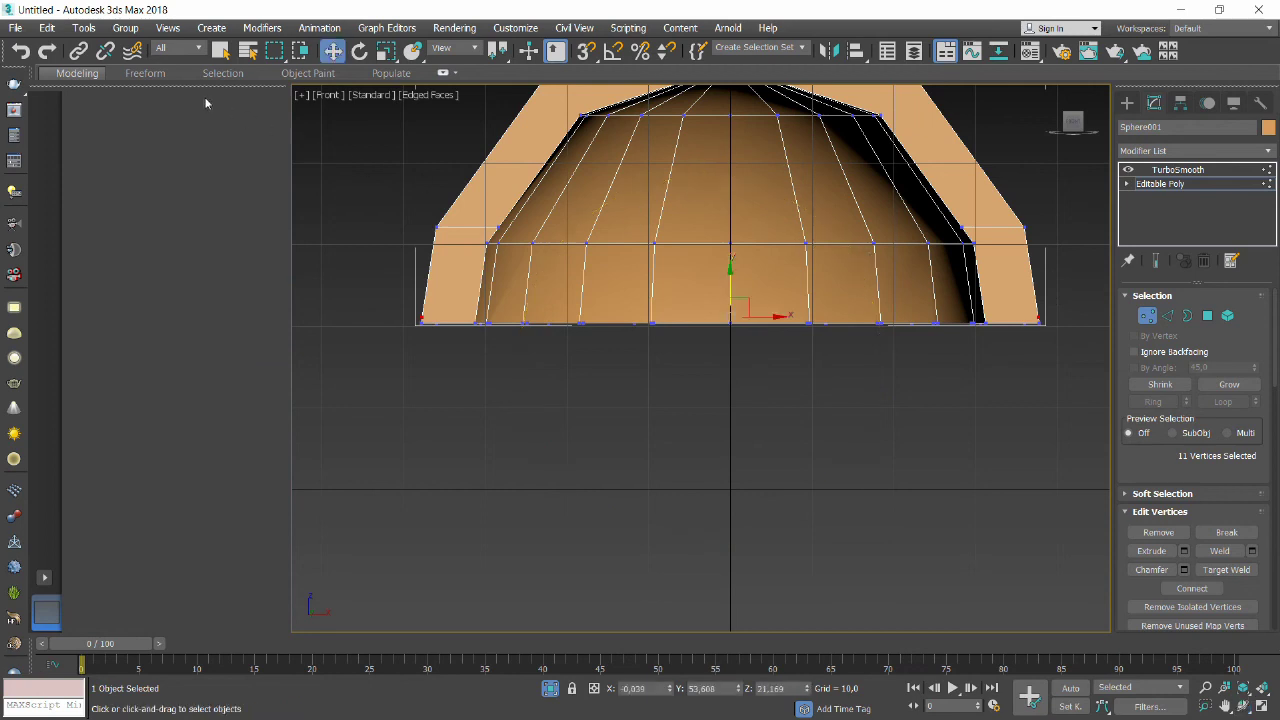
pyautogui.click(86, 76)
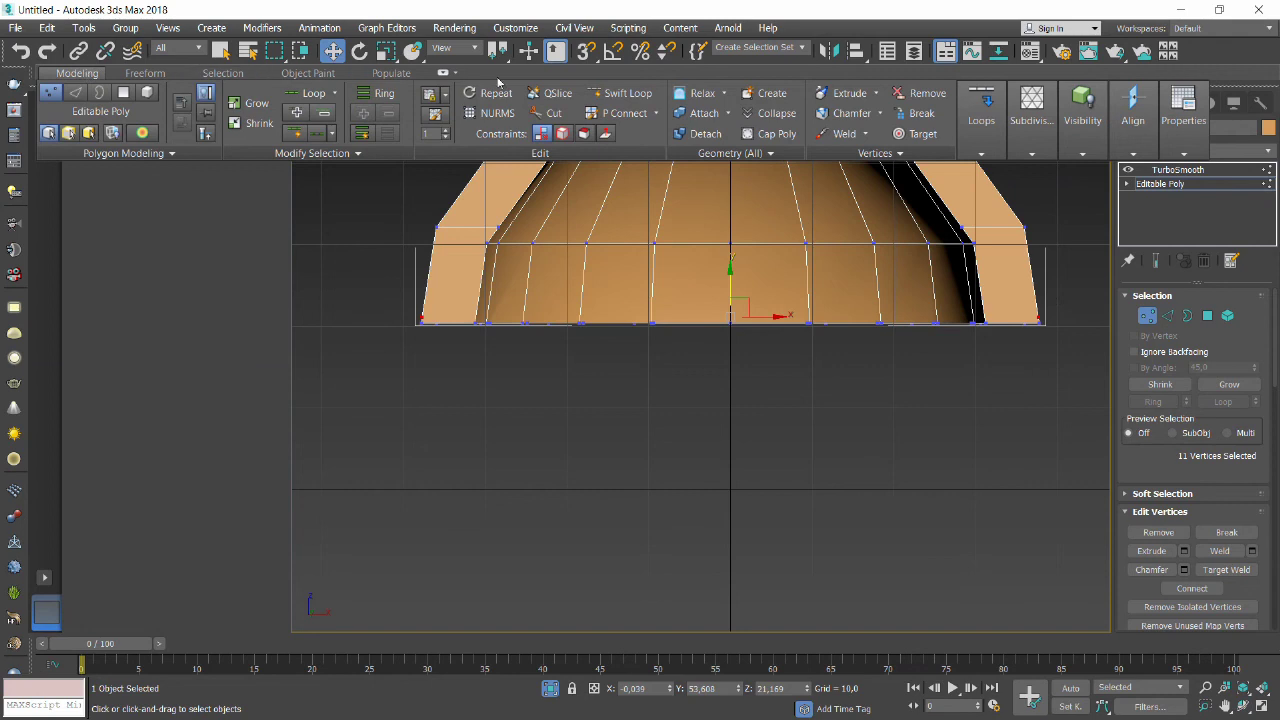
pyautogui.click(620, 93)
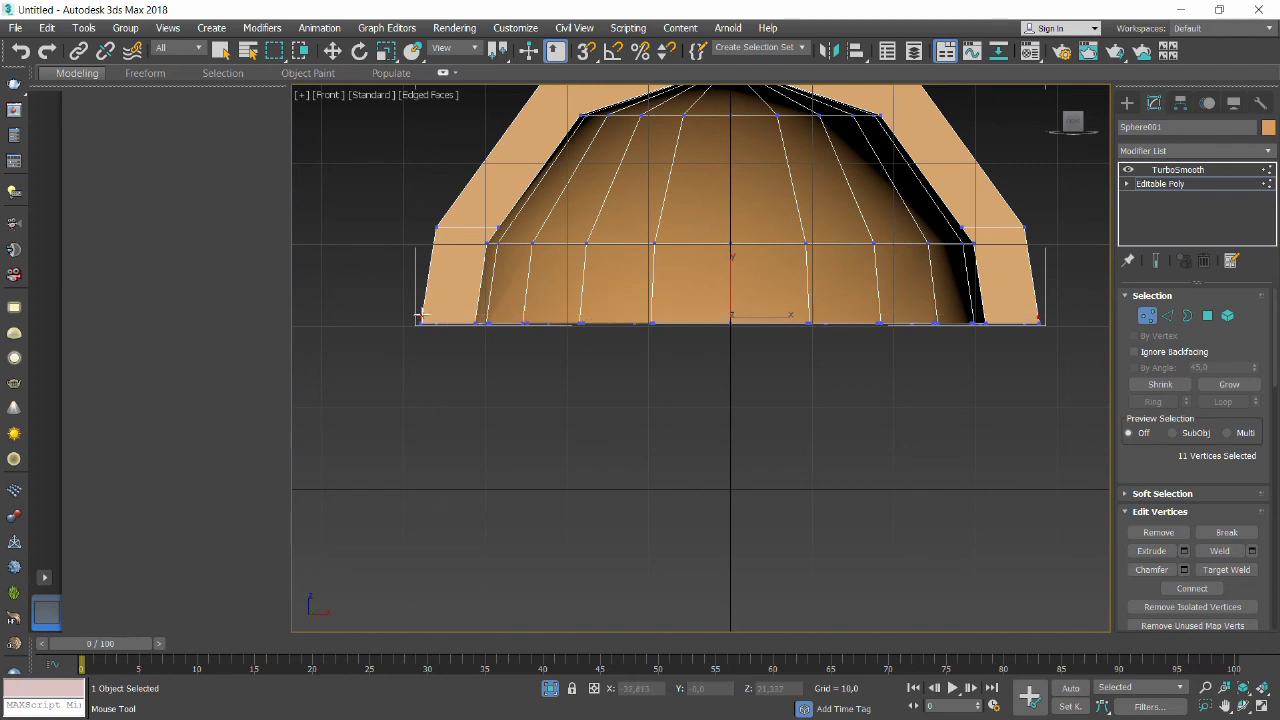
pyautogui.scroll(5, 421, 320)
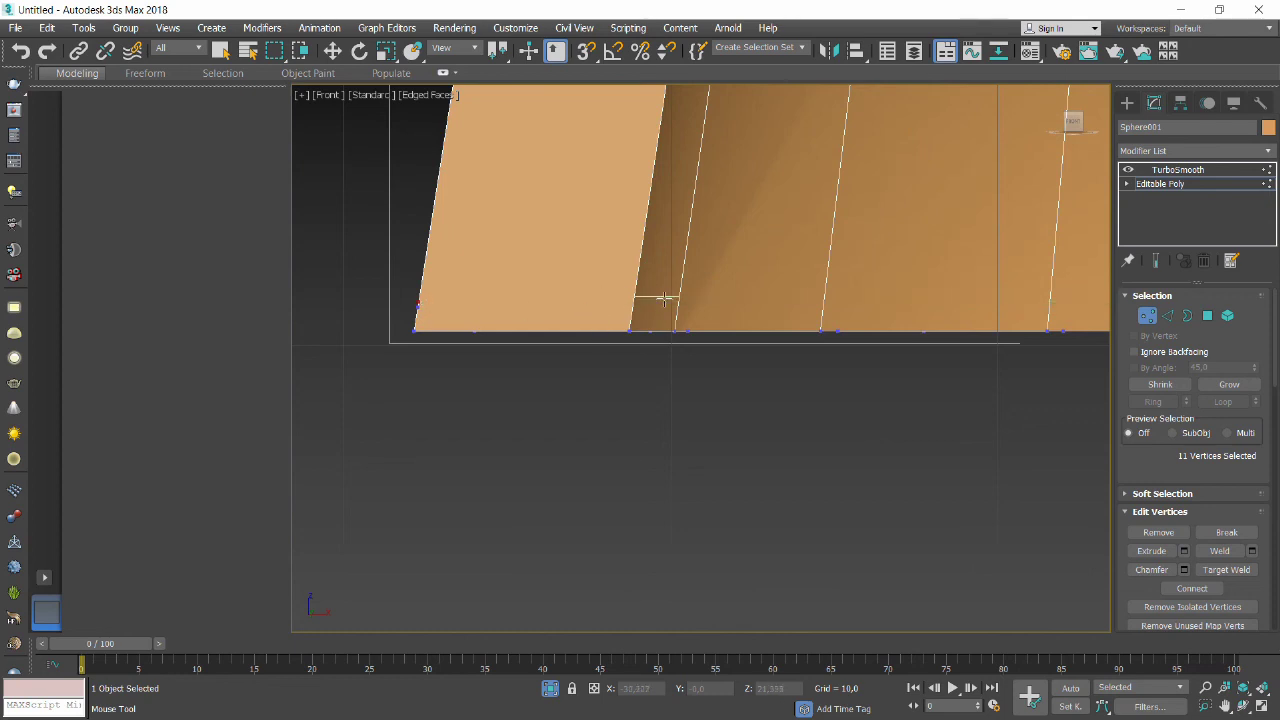
pyautogui.scroll(-1, 664, 298)
pyautogui.scroll(-3, 700, 300)
pyautogui.scroll(-2, 812, 303)
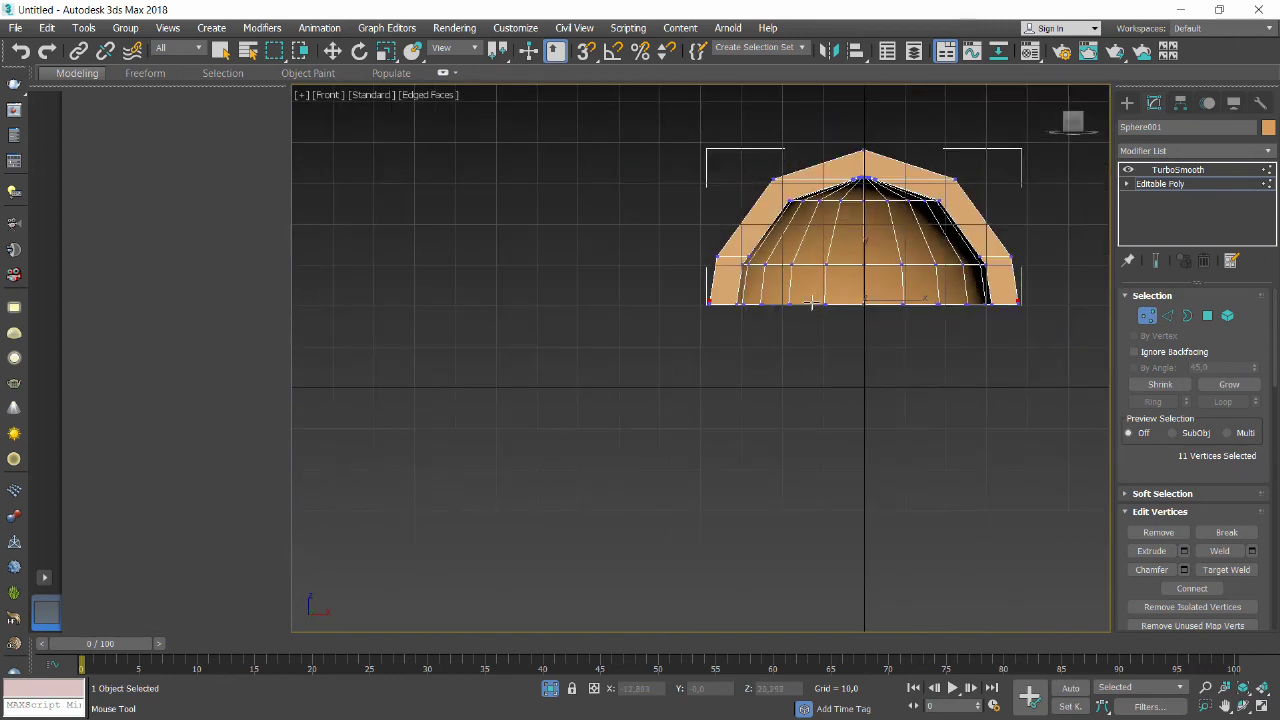
pyautogui.scroll(2, 1035, 285)
pyautogui.scroll(2, 997, 313)
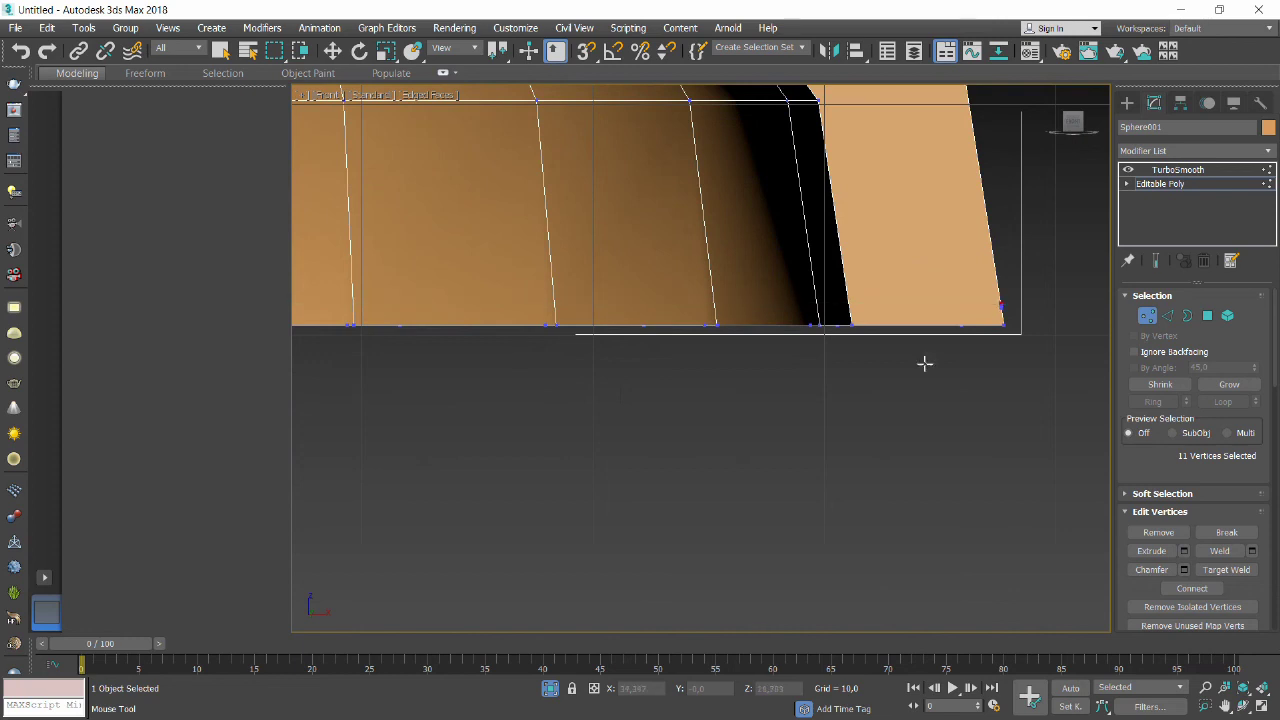
pyautogui.scroll(-2, 638, 308)
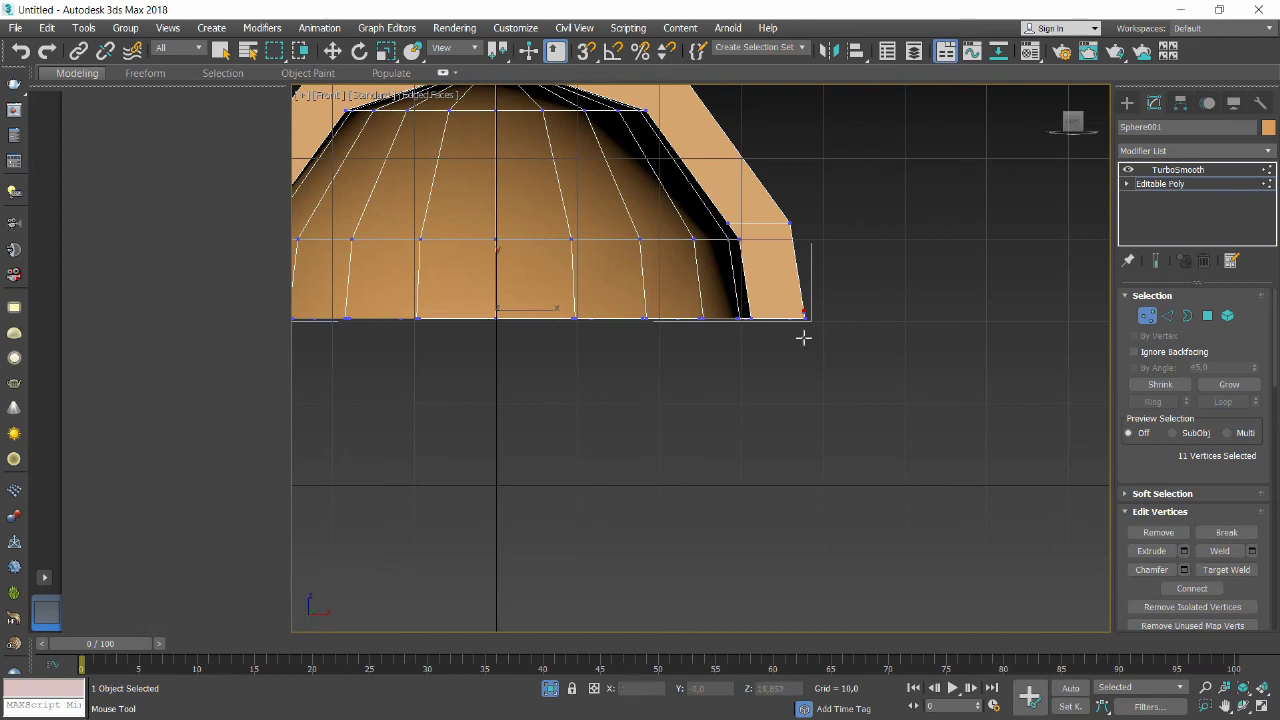
pyautogui.click(68, 76)
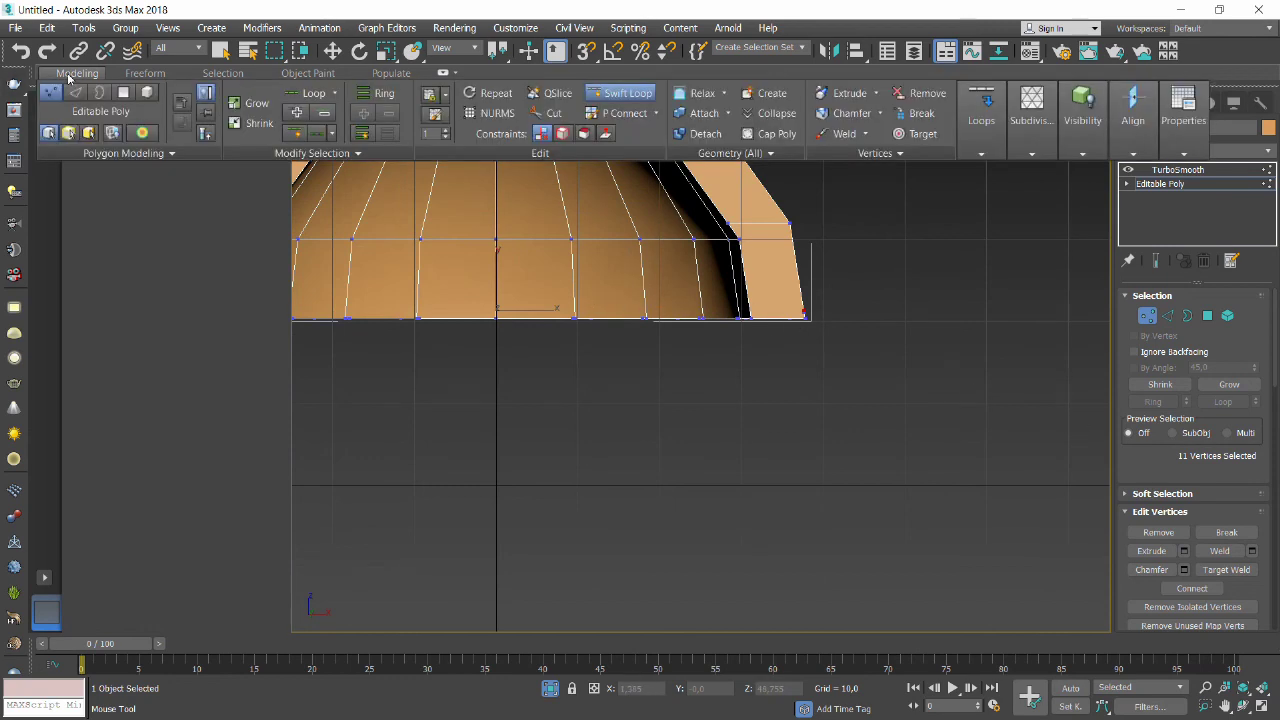
pyautogui.press('w')
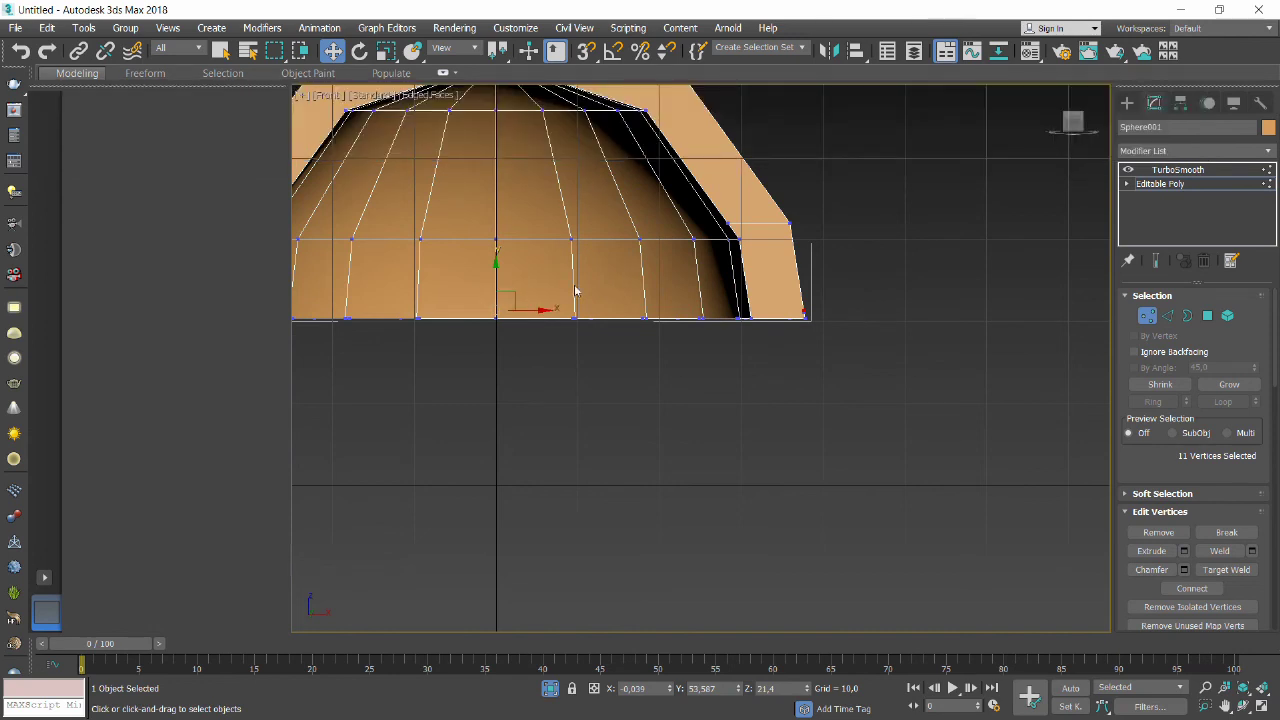
pyautogui.scroll(-5, 834, 380)
pyautogui.scroll(2, 834, 380)
pyautogui.scroll(2, 591, 366)
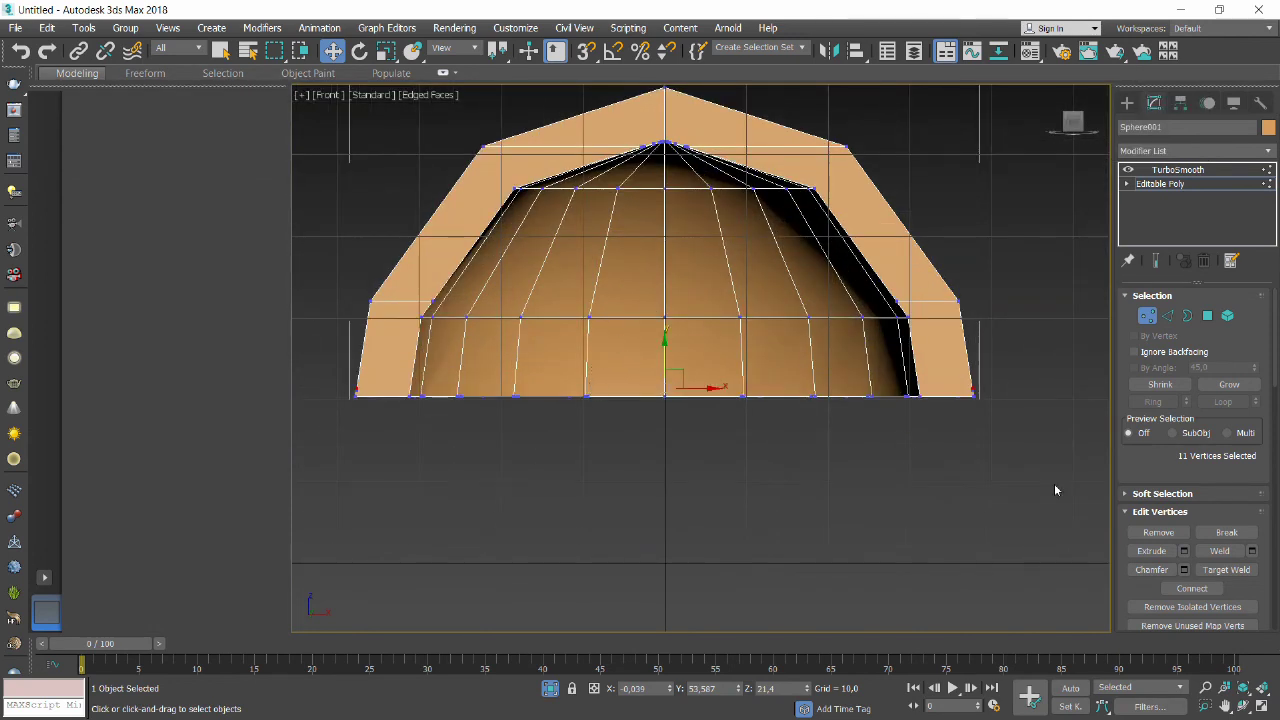
# Turn QuickSlice off on the dome shell and switch Editable Poly to Edge level.
pyautogui.moveTo(1134, 521); pyautogui.dragTo(1136, 149)
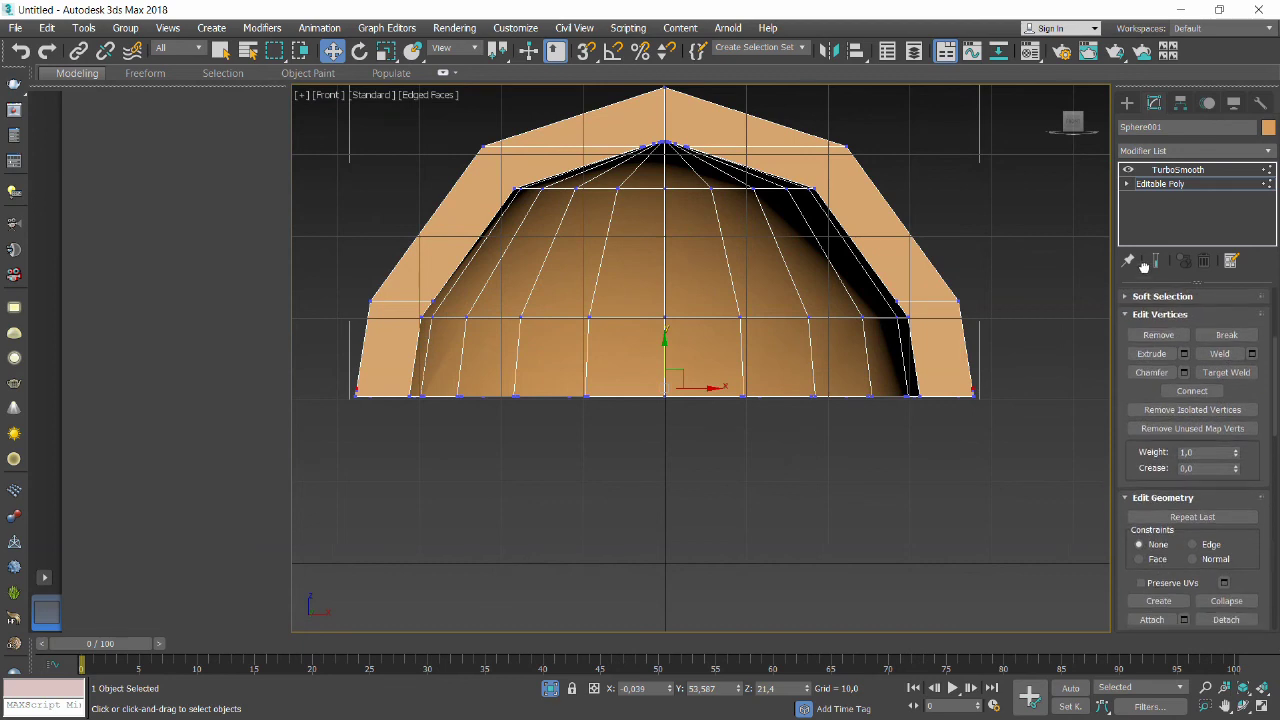
pyautogui.scroll(-3, 1142, 512)
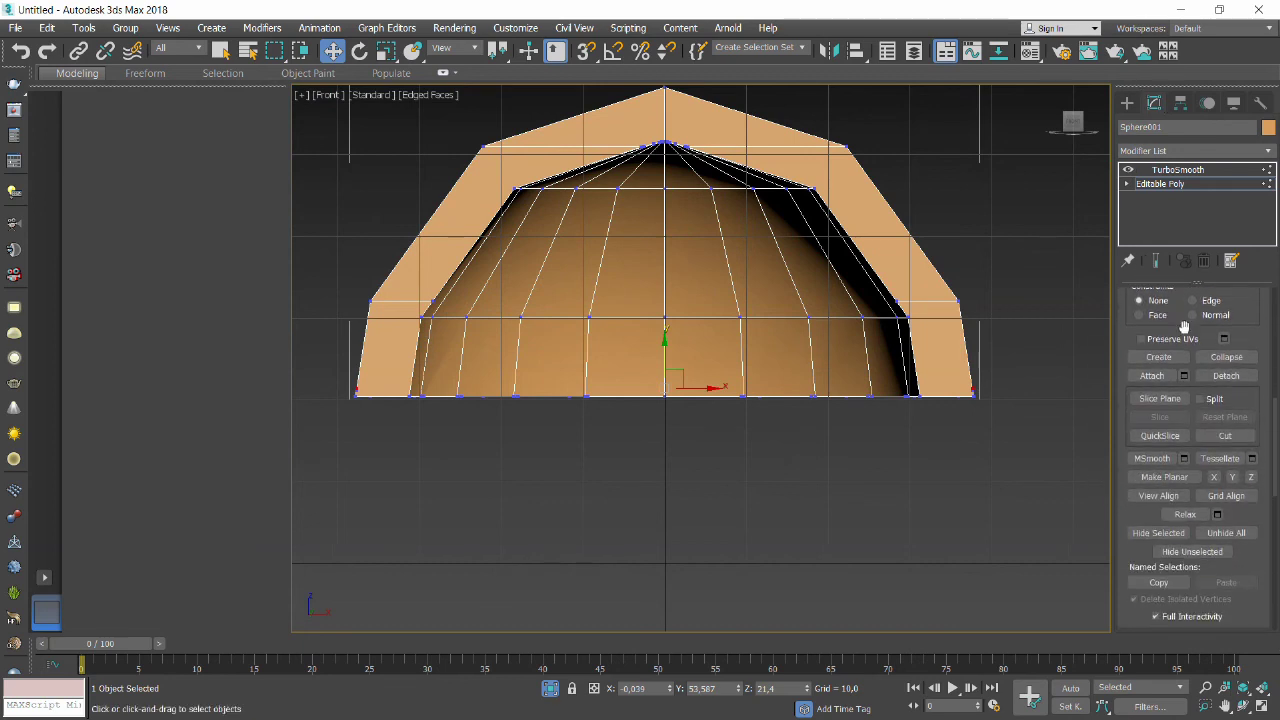
pyautogui.scroll(-1, 1140, 515)
pyautogui.scroll(-2, 1138, 522)
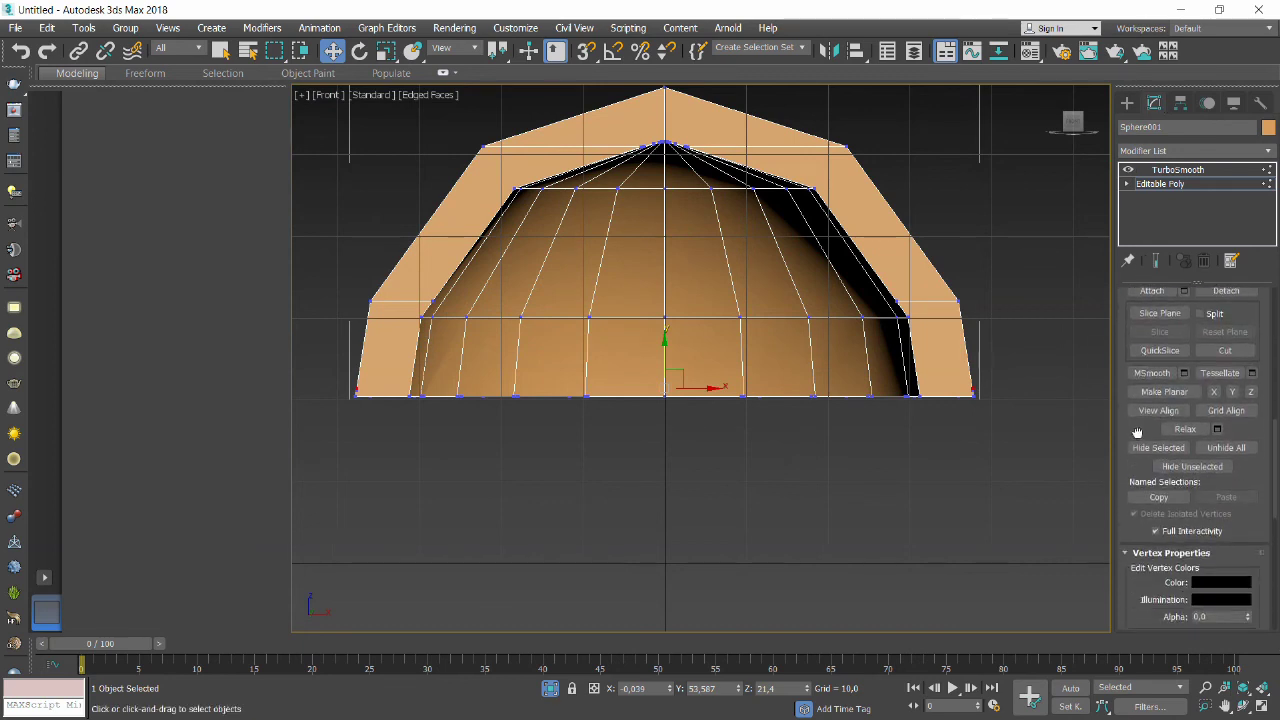
pyautogui.scroll(3, 1133, 538)
pyautogui.scroll(2, 1133, 538)
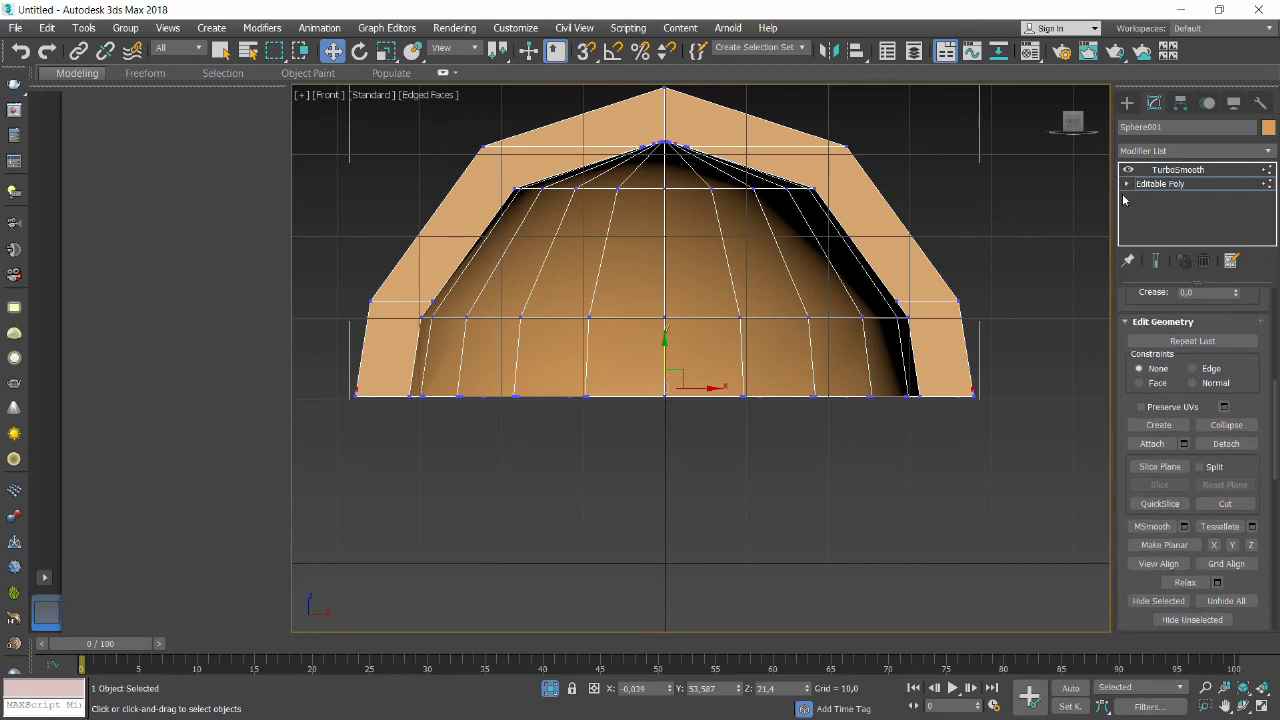
pyautogui.click(1127, 184)
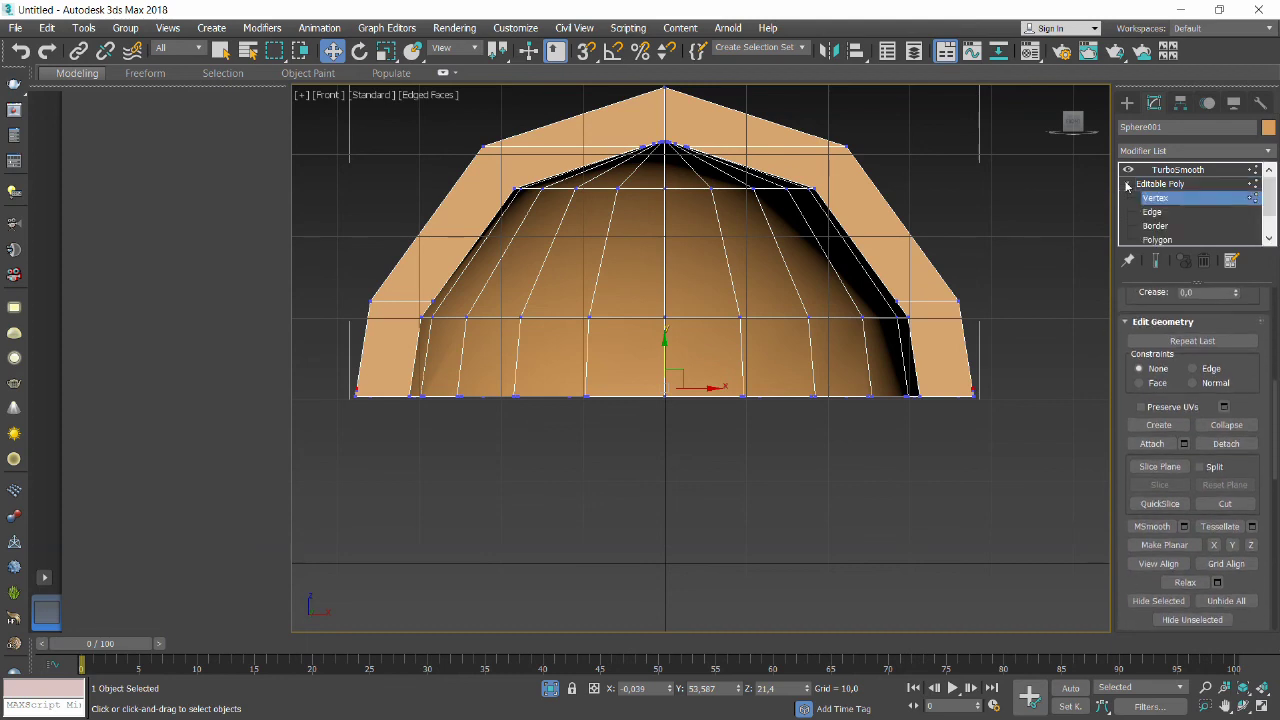
pyautogui.click(1140, 505)
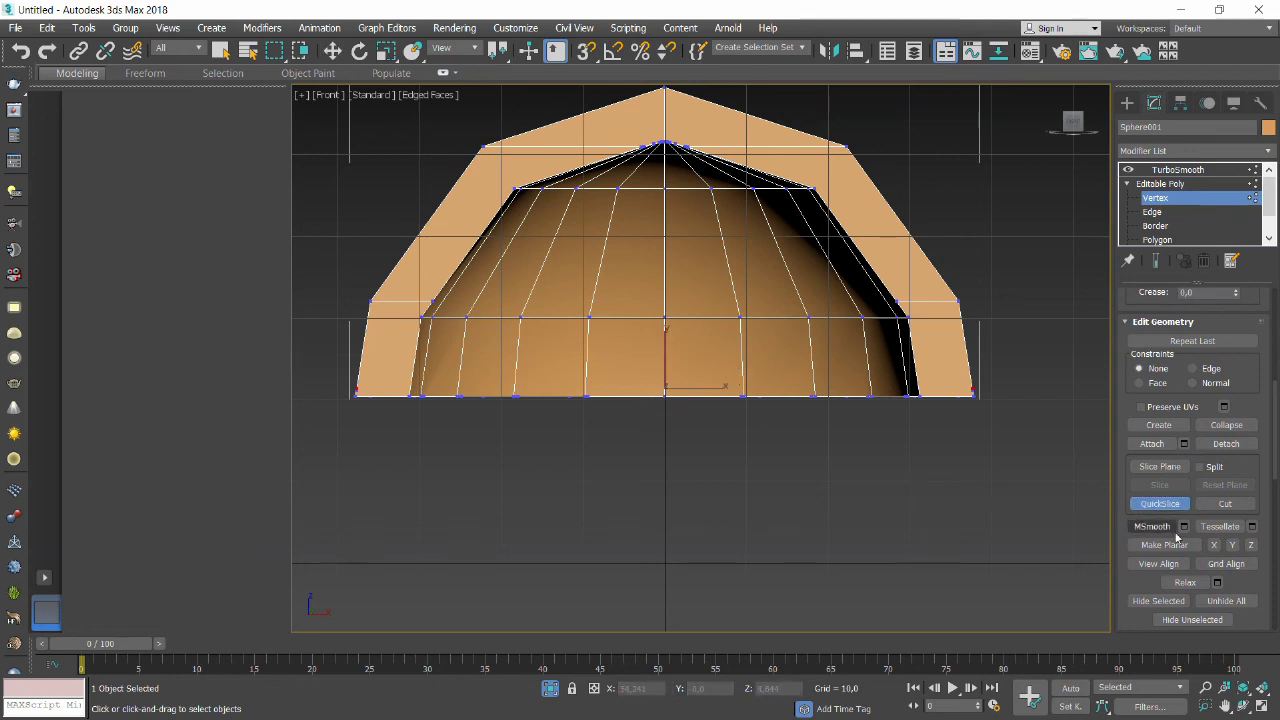
pyautogui.click(1138, 505)
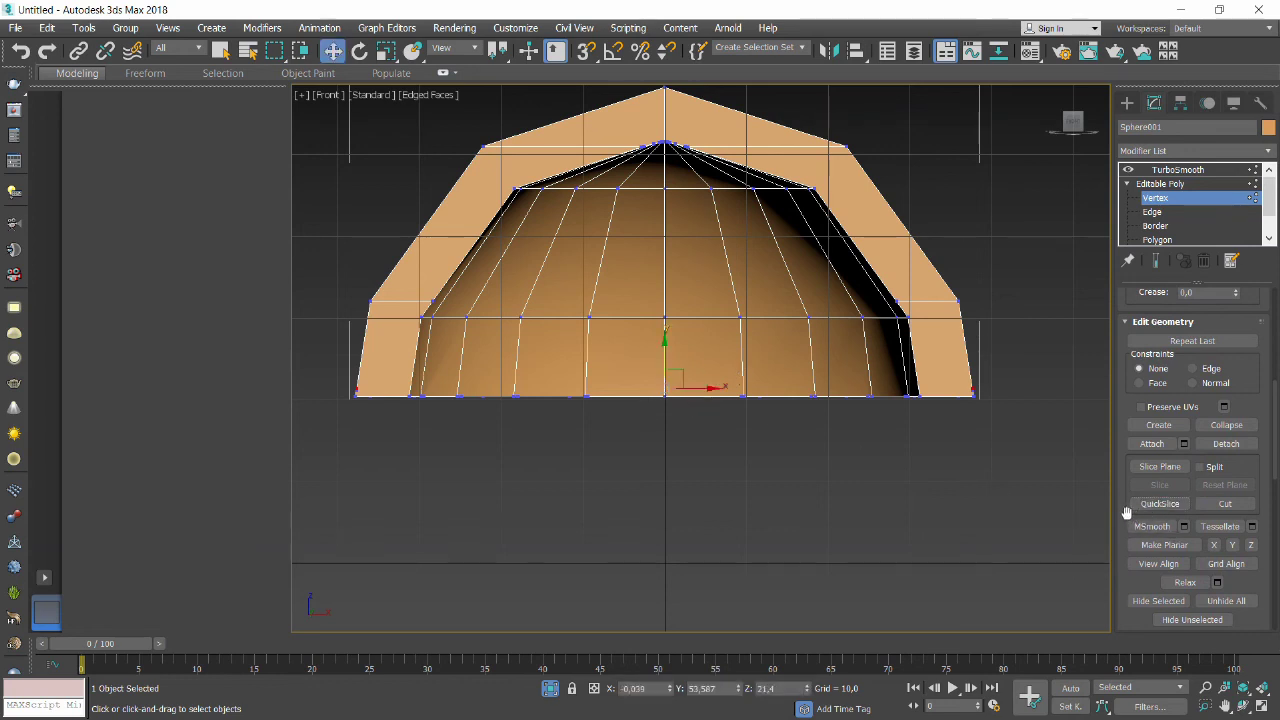
pyautogui.click(1151, 213)
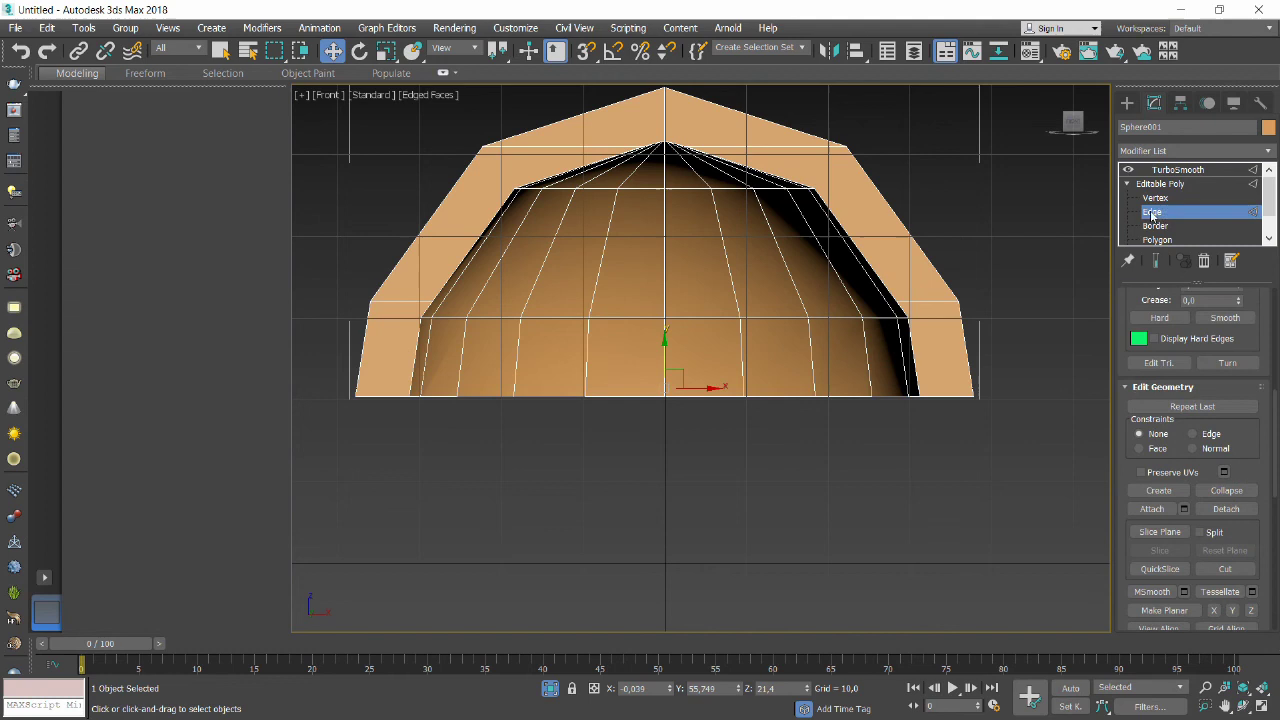
# Enable a slice plane on the shell, lower it toward the base, and inspect from an angle.
pyautogui.click(1147, 532)
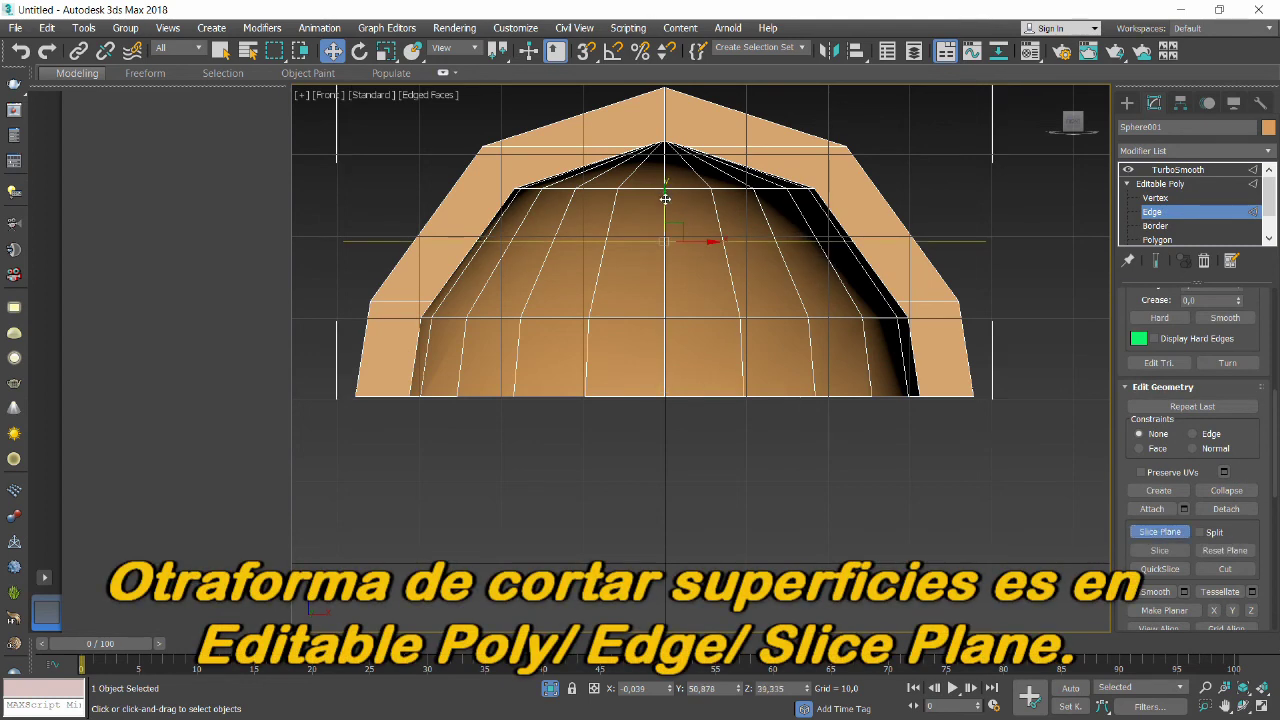
pyautogui.moveTo(665, 199); pyautogui.dragTo(684, 344)
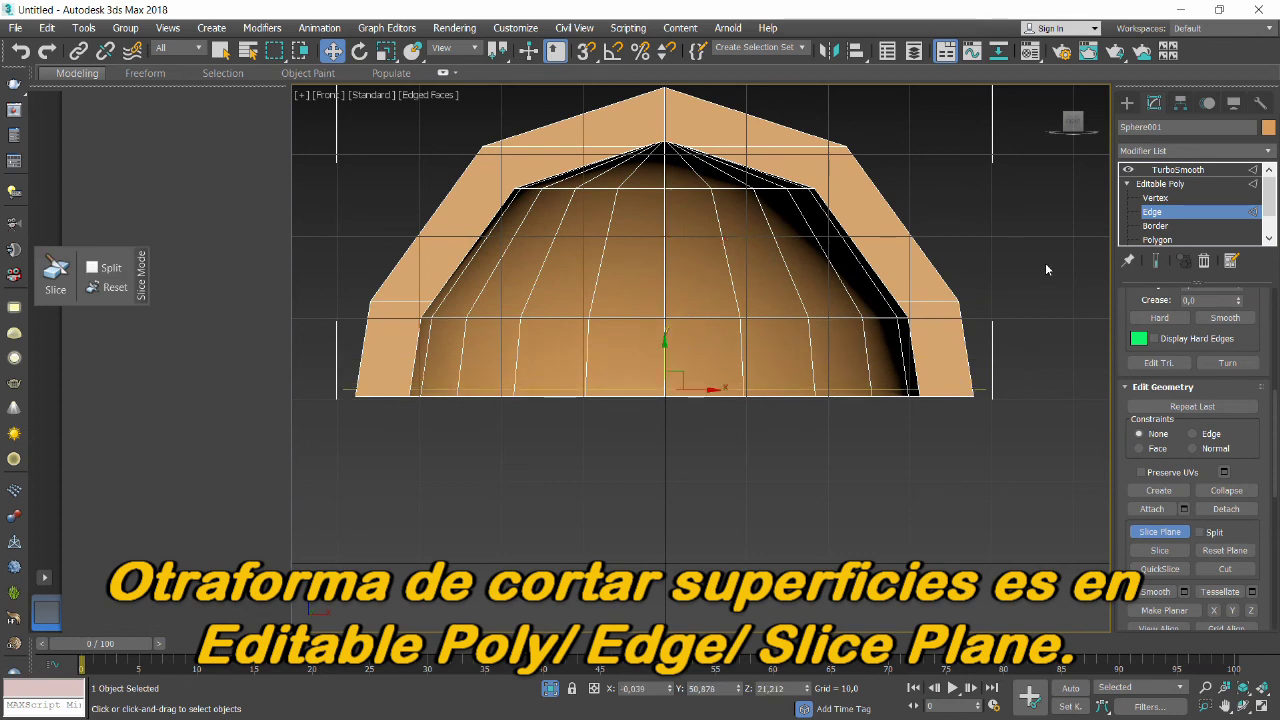
pyautogui.moveTo(1071, 121)
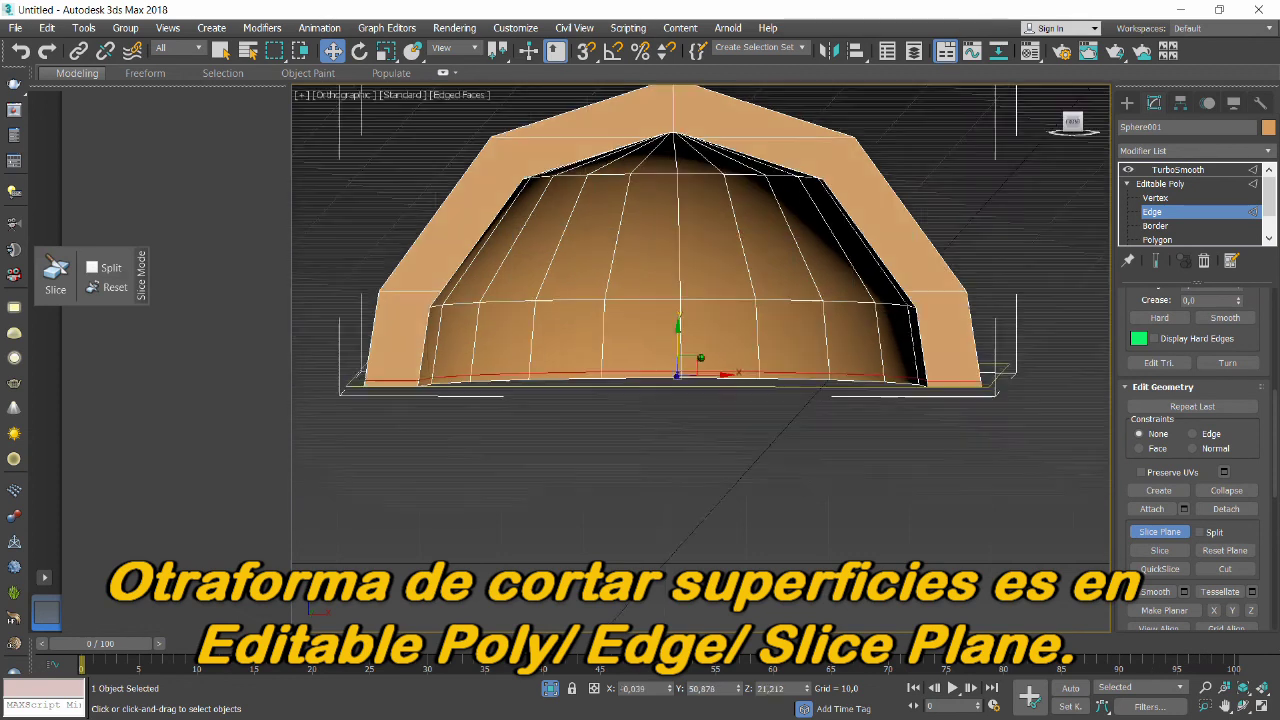
pyautogui.moveTo(1071, 124); pyautogui.dragTo(1045, 145)
pyautogui.scroll(-3, 1058, 285)
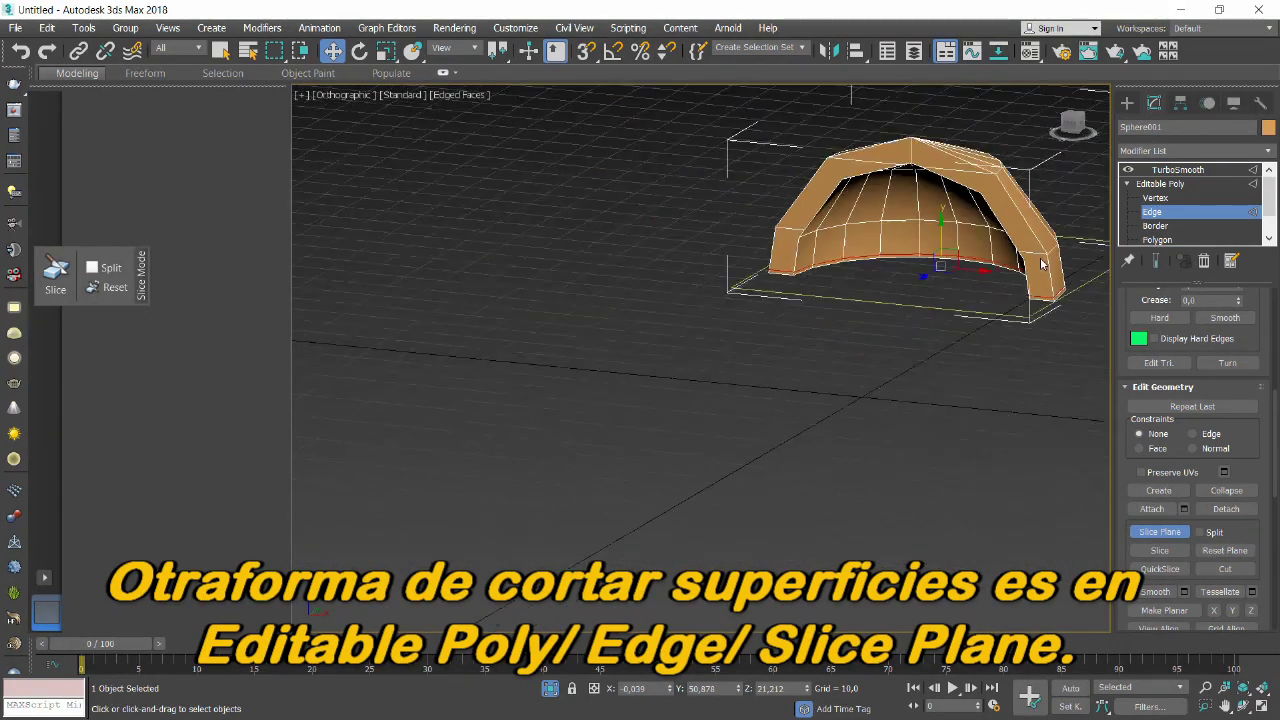
pyautogui.scroll(1, 1058, 285)
pyautogui.scroll(5, 1058, 285)
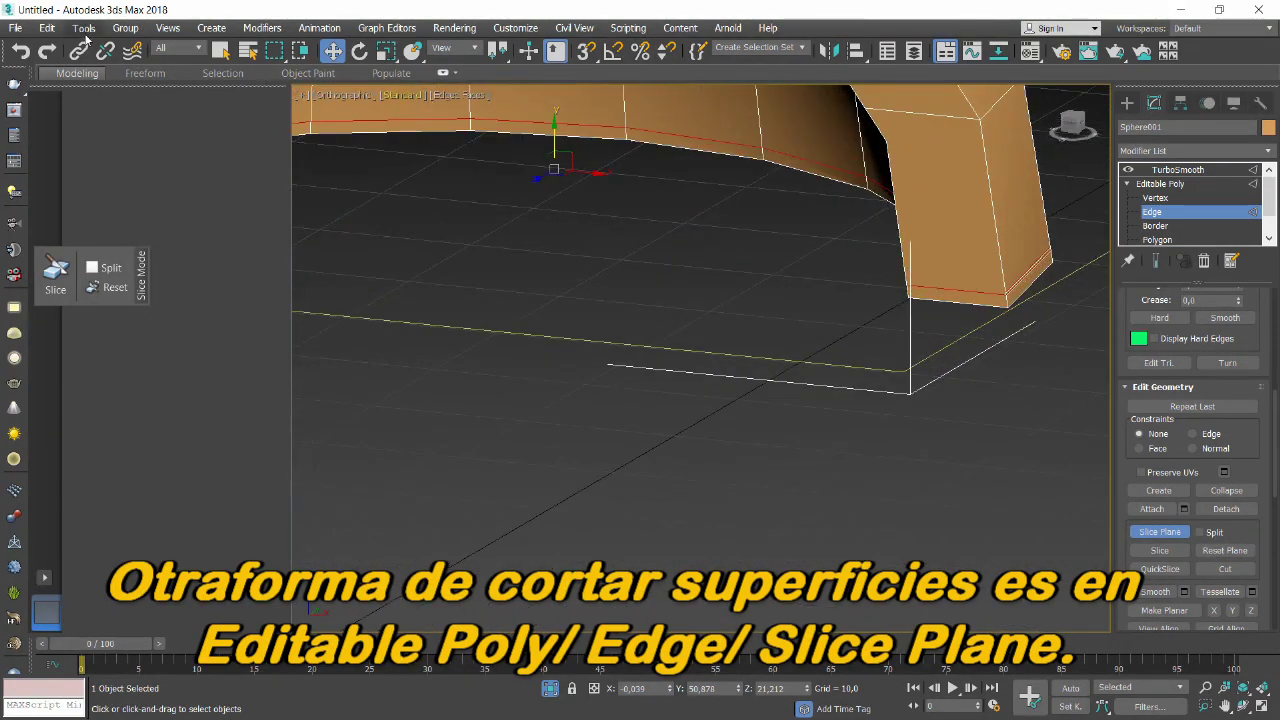
pyautogui.scroll(5, 1052, 287)
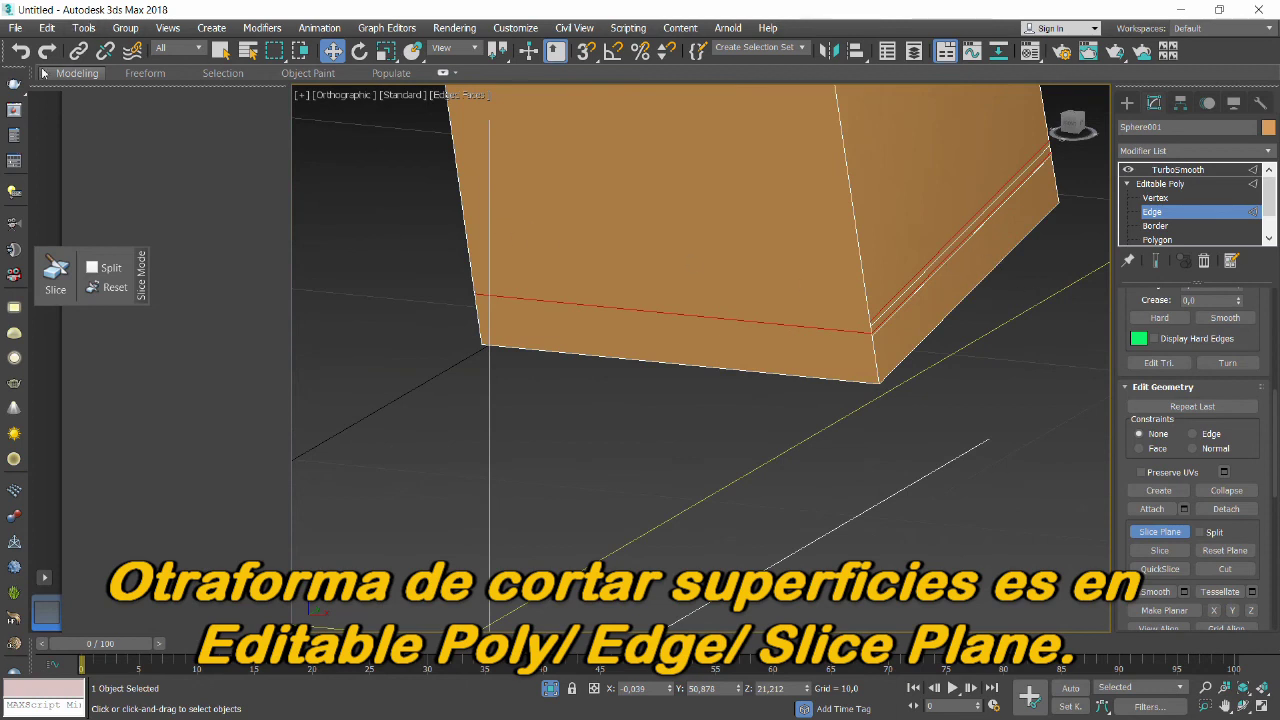
pyautogui.scroll(-3, 823, 410)
pyautogui.scroll(-3, 884, 416)
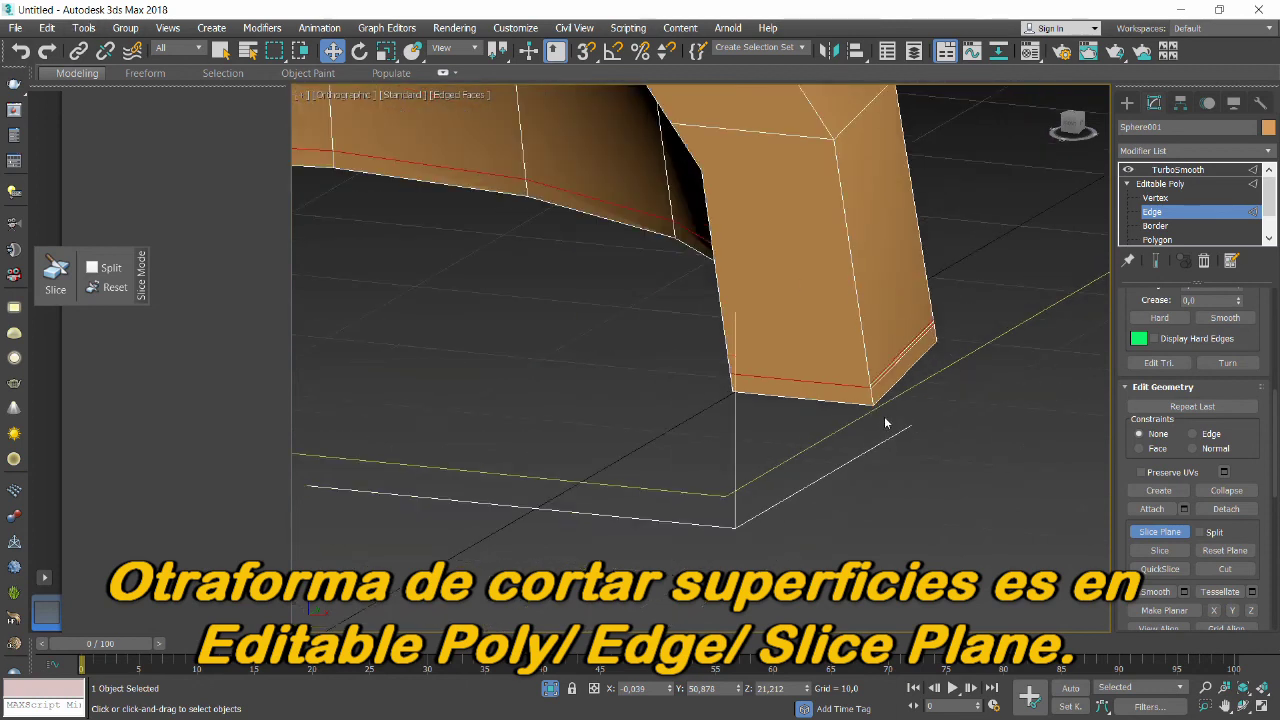
pyautogui.keyDown('alt'); pyautogui.moveTo(884, 416); pyautogui.dragTo(553, 293, button='middle'); pyautogui.keyUp('alt')
pyautogui.scroll(2, 556, 275)
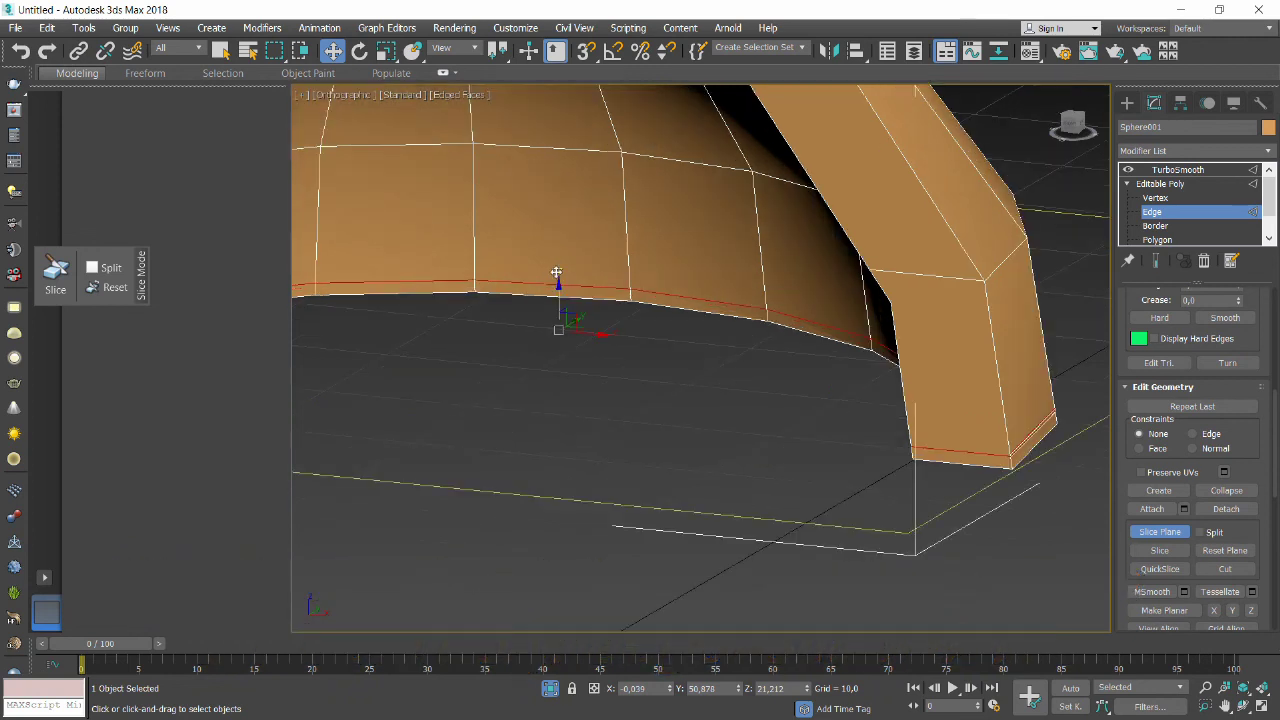
# Nudge the slice plane slightly lower, then undo the plane adjustments.
pyautogui.moveTo(558, 286); pyautogui.dragTo(558, 297)
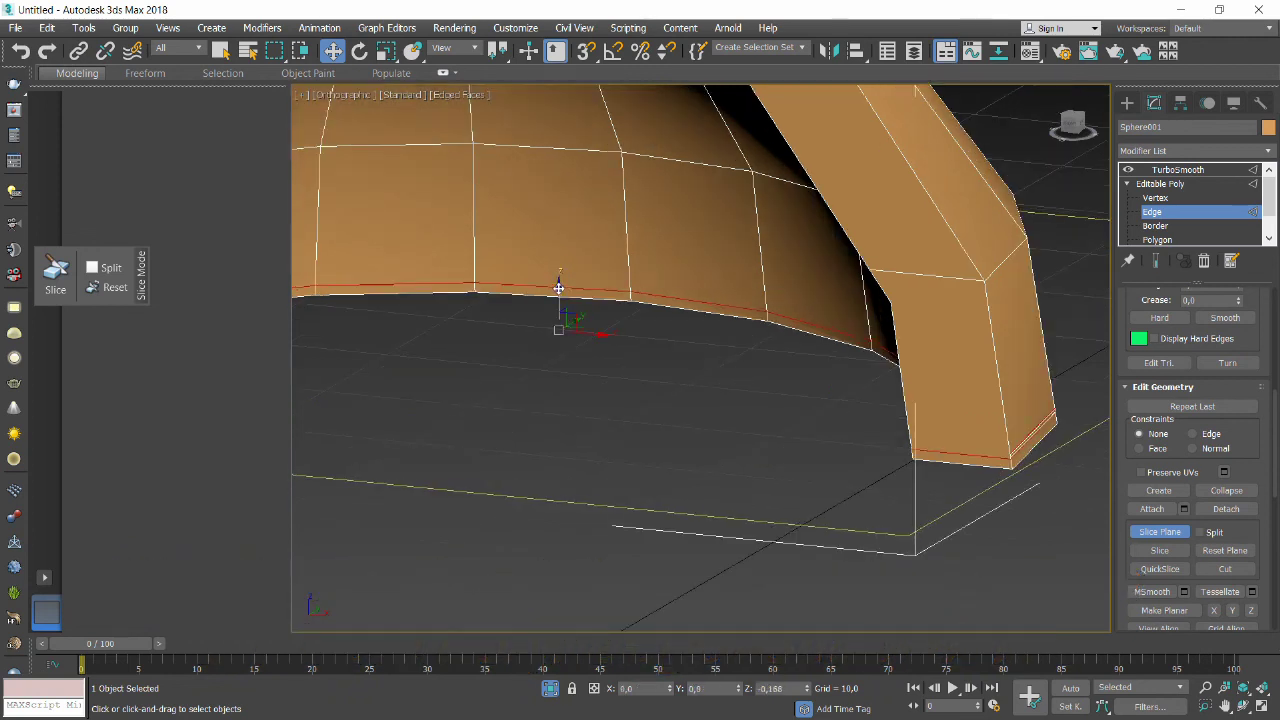
pyautogui.click(21, 51)
pyautogui.click(21, 51)
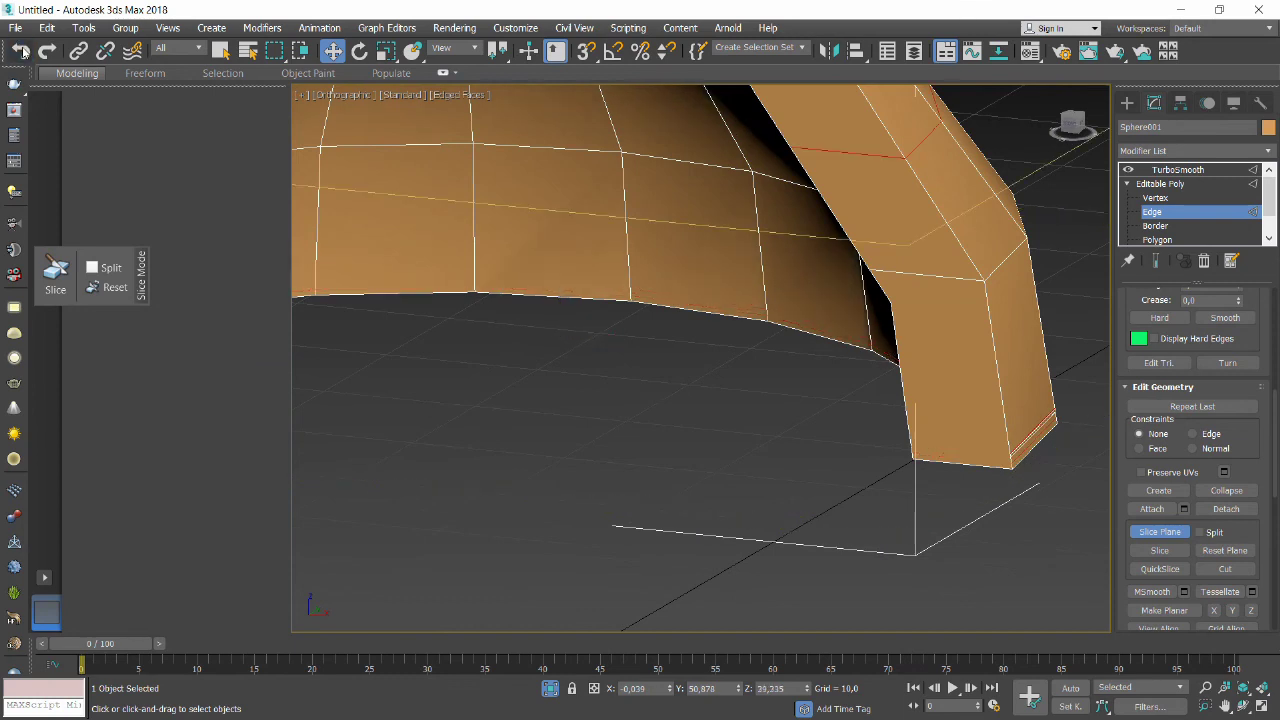
pyautogui.click(21, 51)
pyautogui.click(21, 51)
# Undo TurboSmooth, isolate the shell, and lower a slice plane to its bottom edge.
pyautogui.click(21, 51)
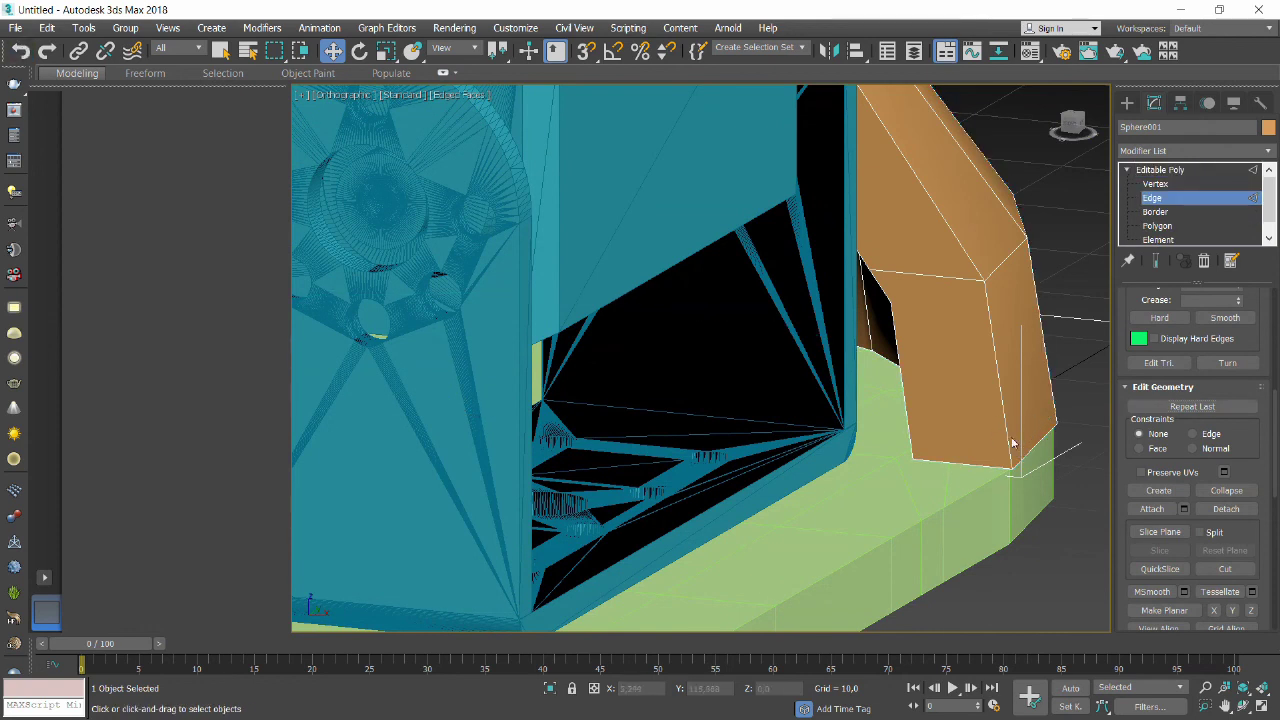
pyautogui.click(549, 689)
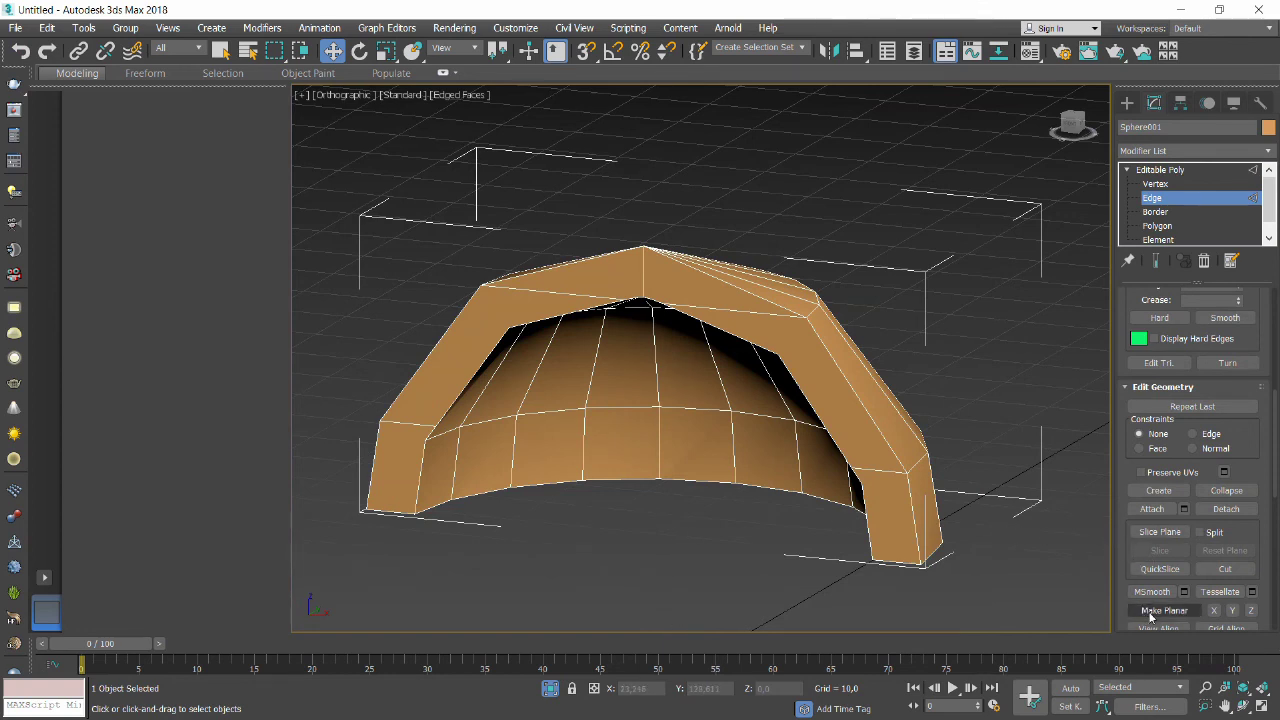
pyautogui.click(1159, 531)
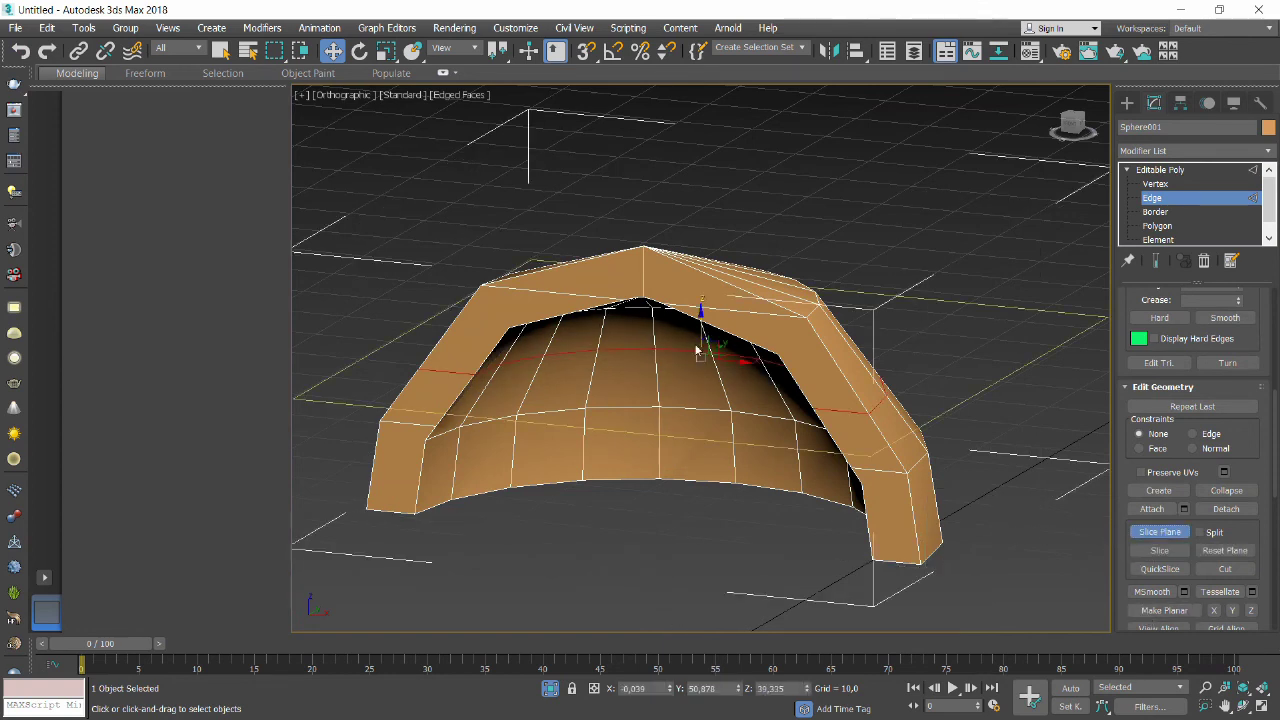
pyautogui.moveTo(702, 312); pyautogui.dragTo(698, 454)
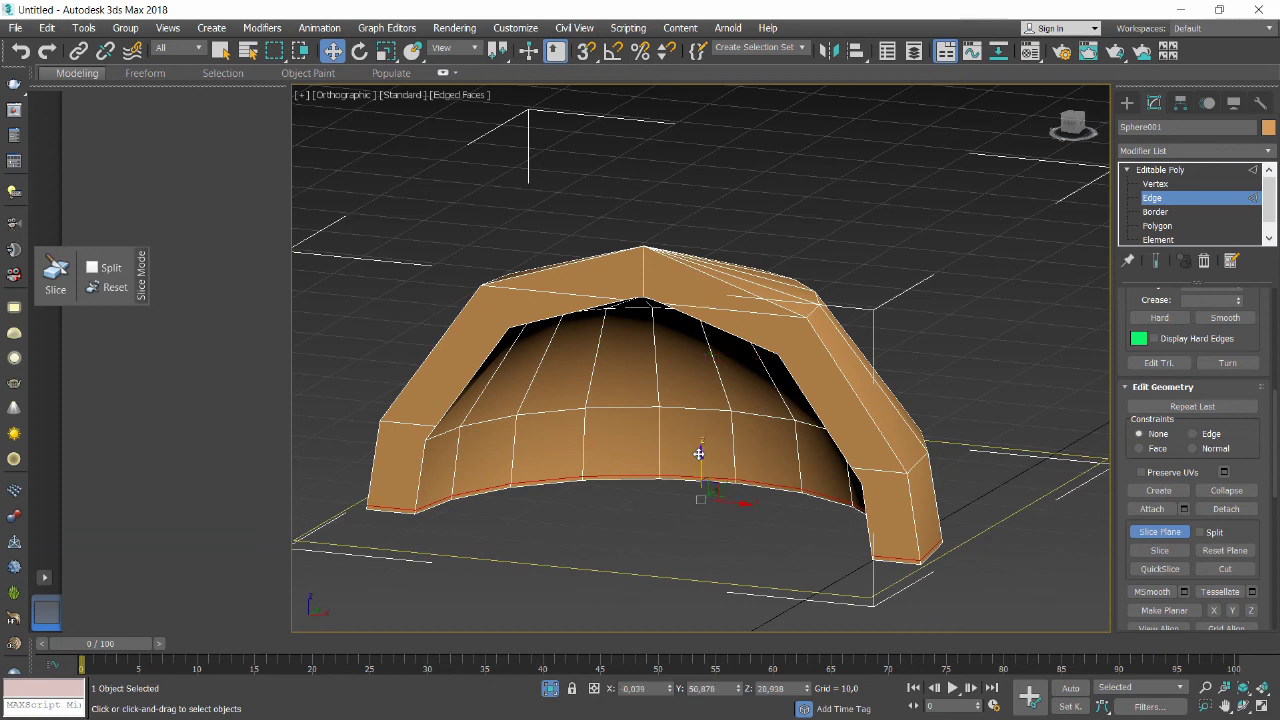
# Slice the shell near its bottom rim, then turn the slice plane off.
pyautogui.click(1160, 559)
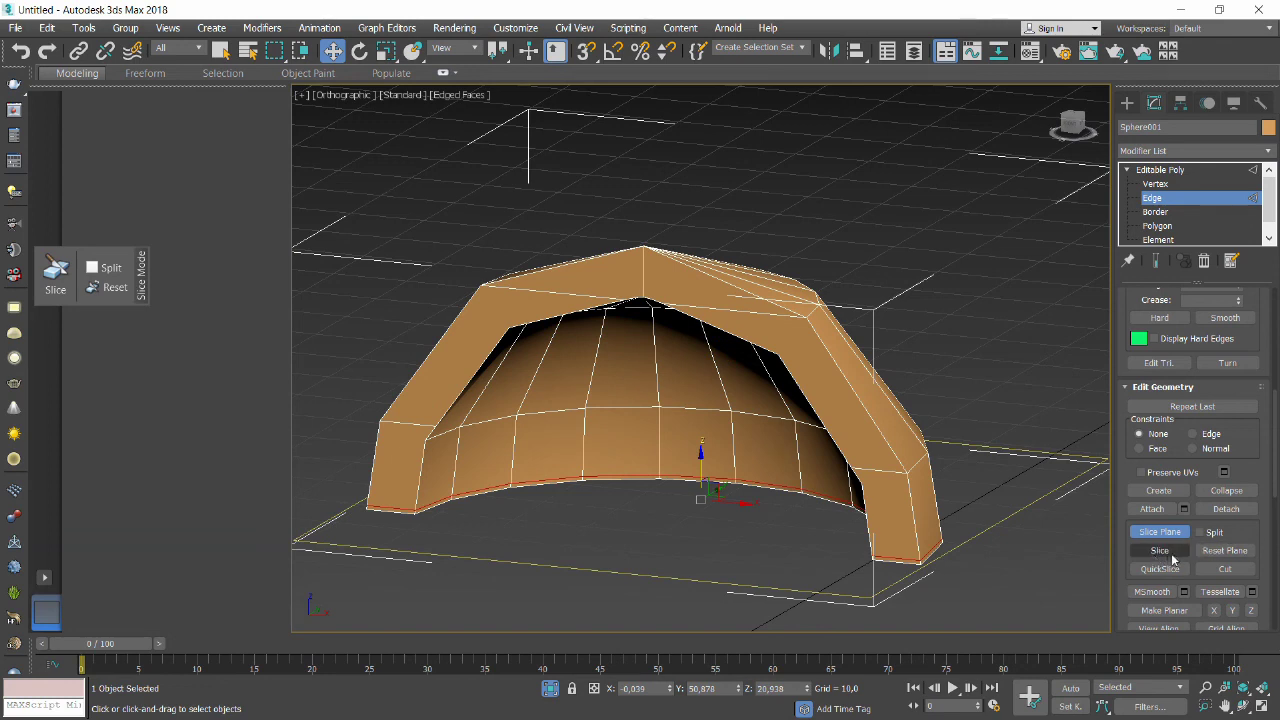
pyautogui.click(1162, 551)
pyautogui.click(1132, 549)
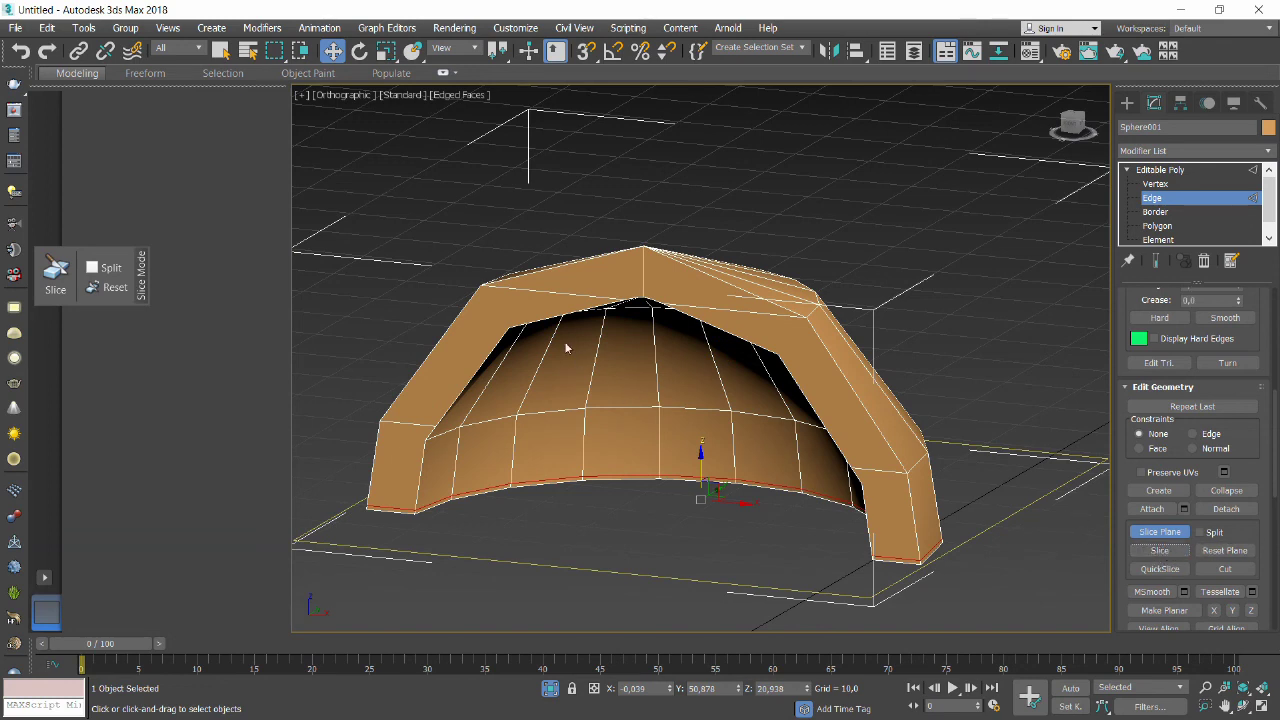
pyautogui.moveTo(698, 454); pyautogui.dragTo(705, 445)
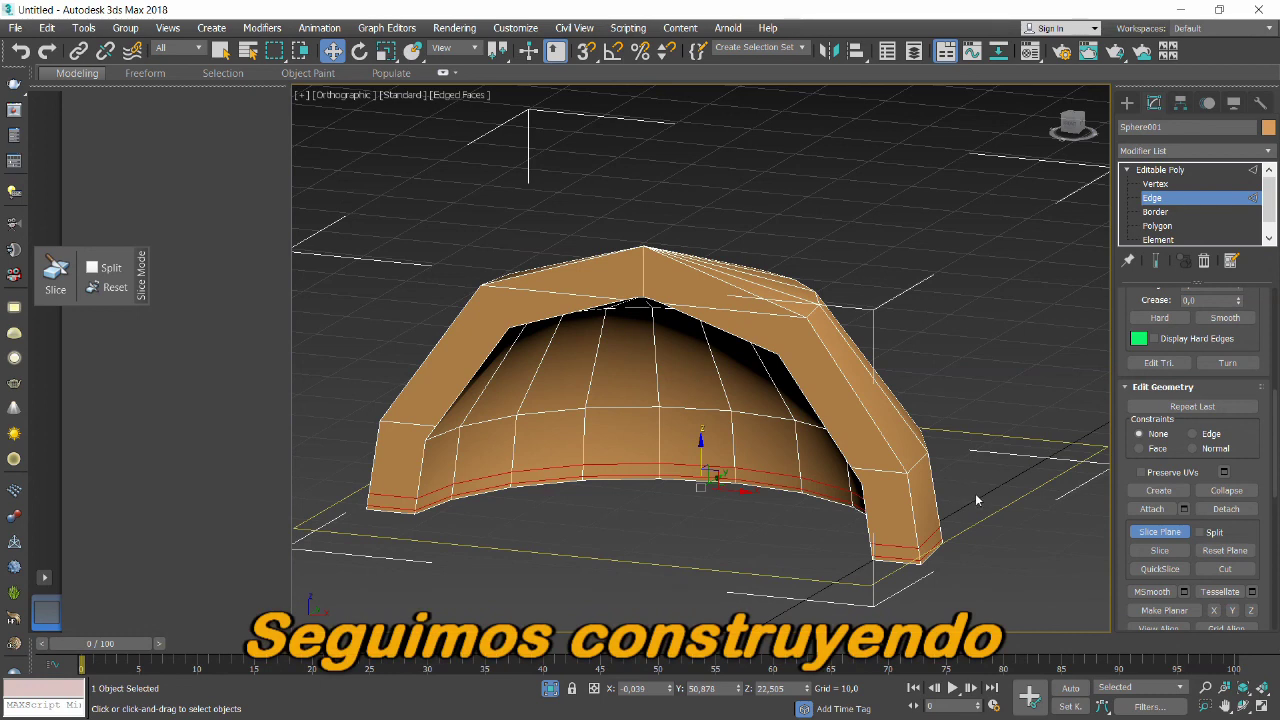
pyautogui.click(1160, 532)
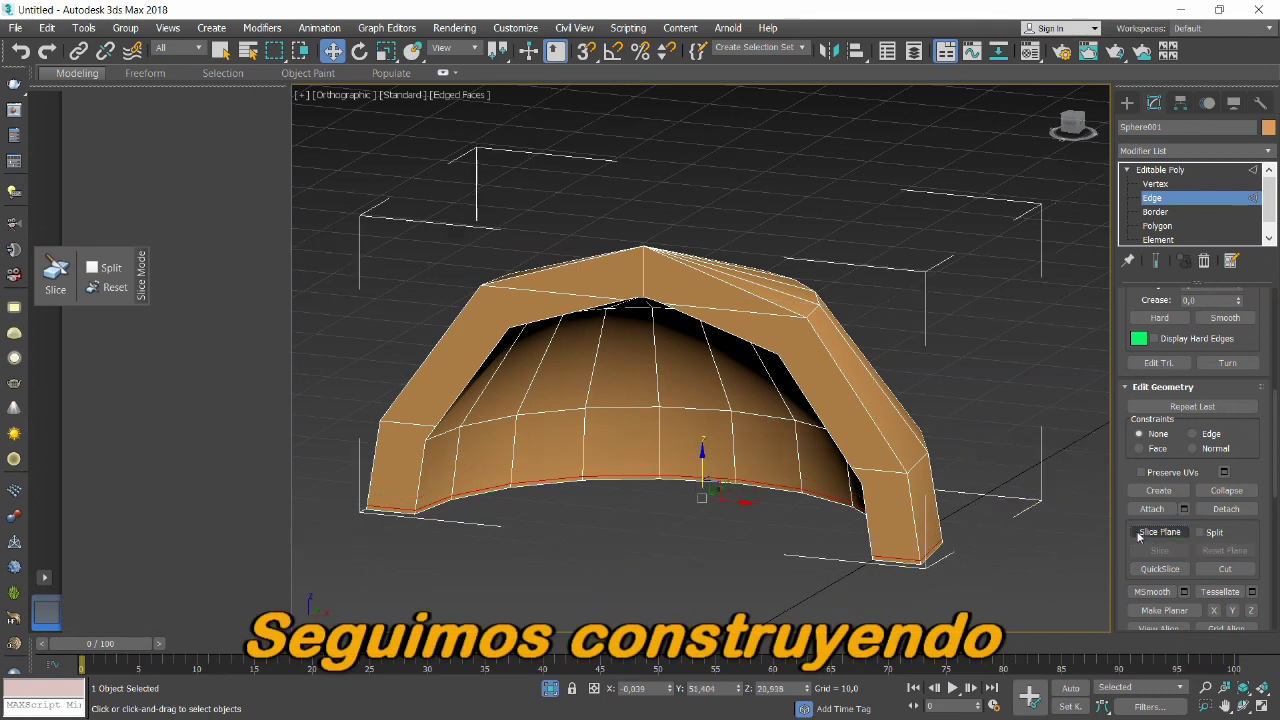
pyautogui.click(1076, 545)
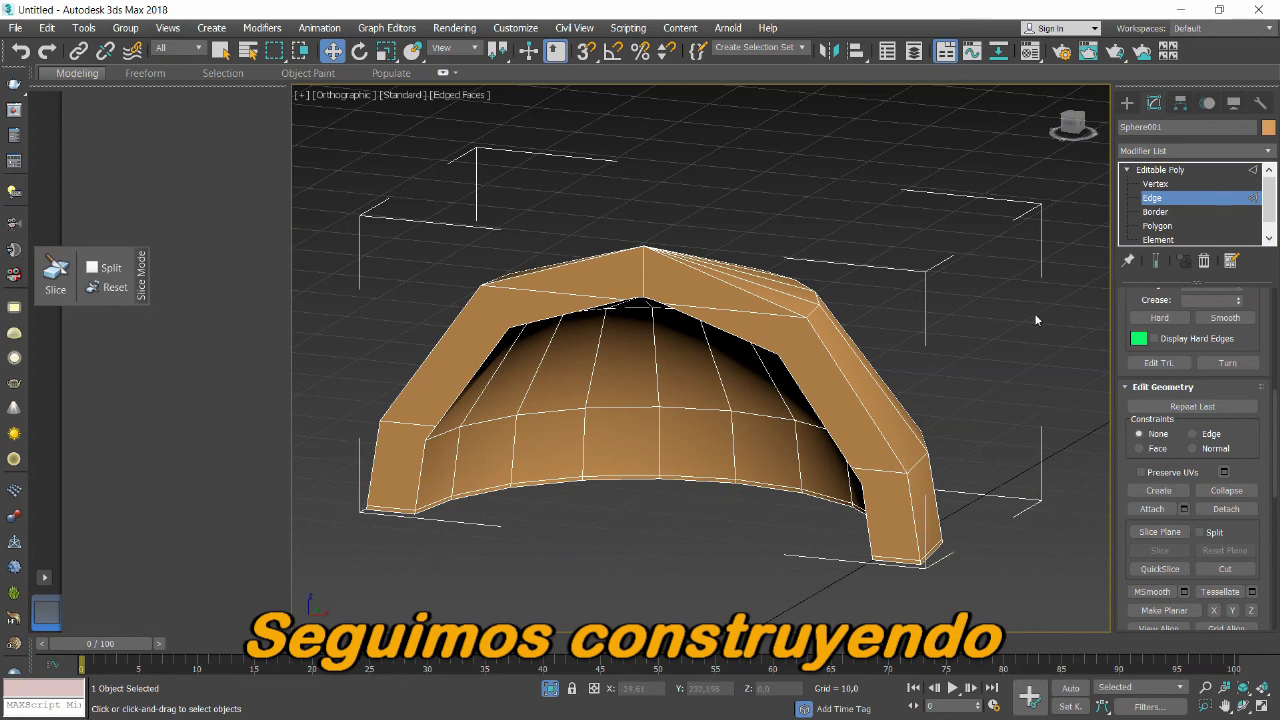
# Add a TurboSmooth modifier to the orange dome shell.
pyautogui.click(1150, 197)
pyautogui.click(1190, 150)
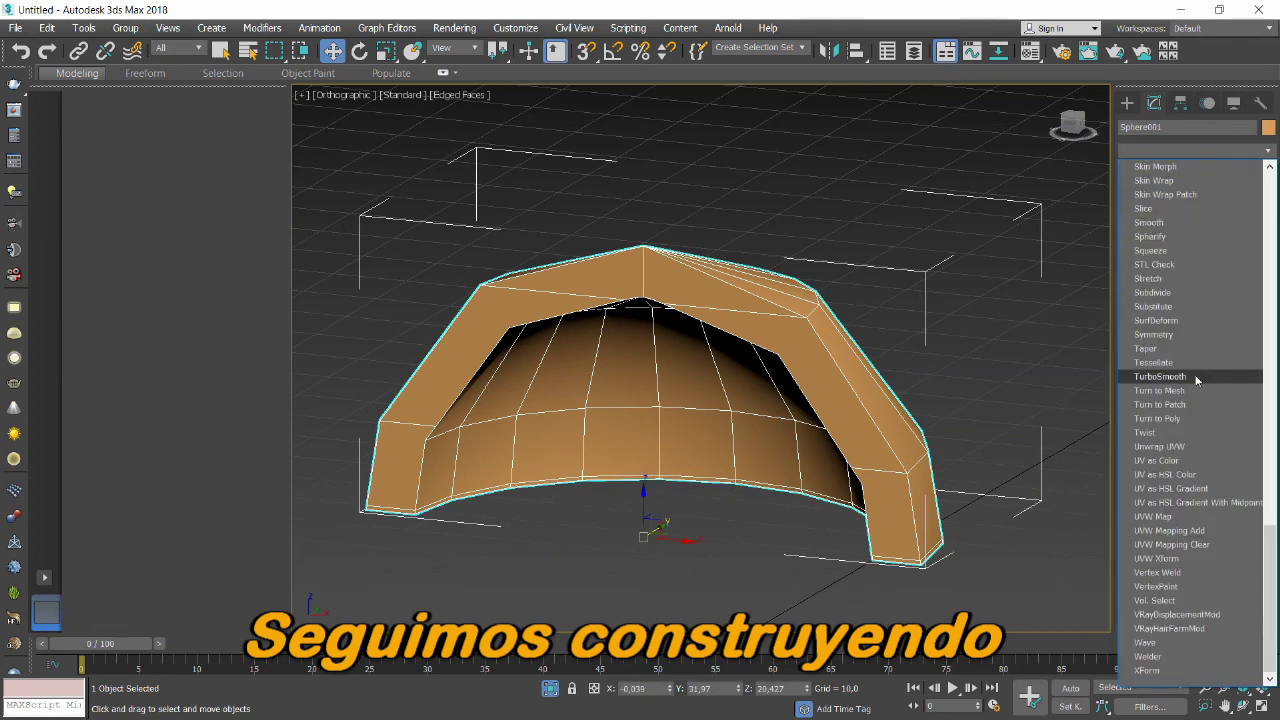
pyautogui.click(1157, 374)
pyautogui.moveTo(640, 350)
pyautogui.keyDown('alt'); pyautogui.mouseDown(button='middle')
pyautogui.moveTo(711, 330)
pyautogui.moveTo(700, 360)
pyautogui.mouseUp(button='middle'); pyautogui.keyUp('alt')
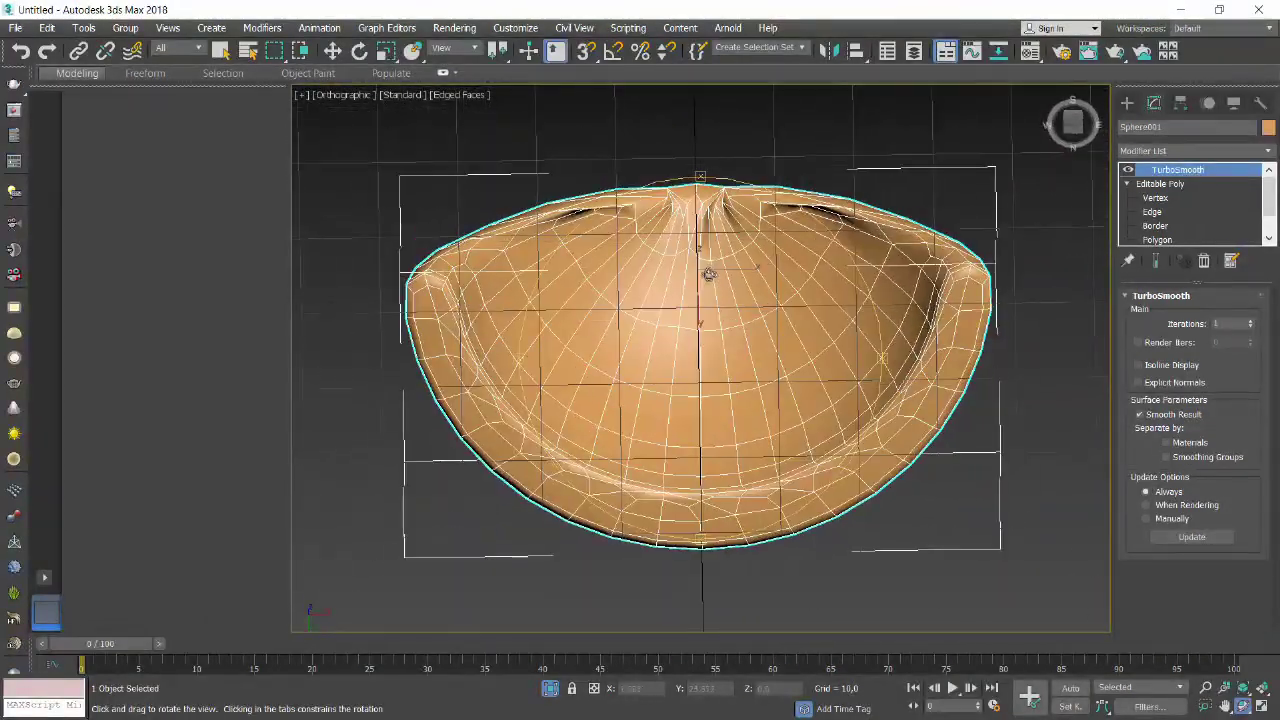
# Switch the viewport to Bottom view and enter Edge level on the shell.
pyautogui.click(340, 94)
pyautogui.click(357, 226)
pyautogui.click(329, 96)
pyautogui.click(358, 193)
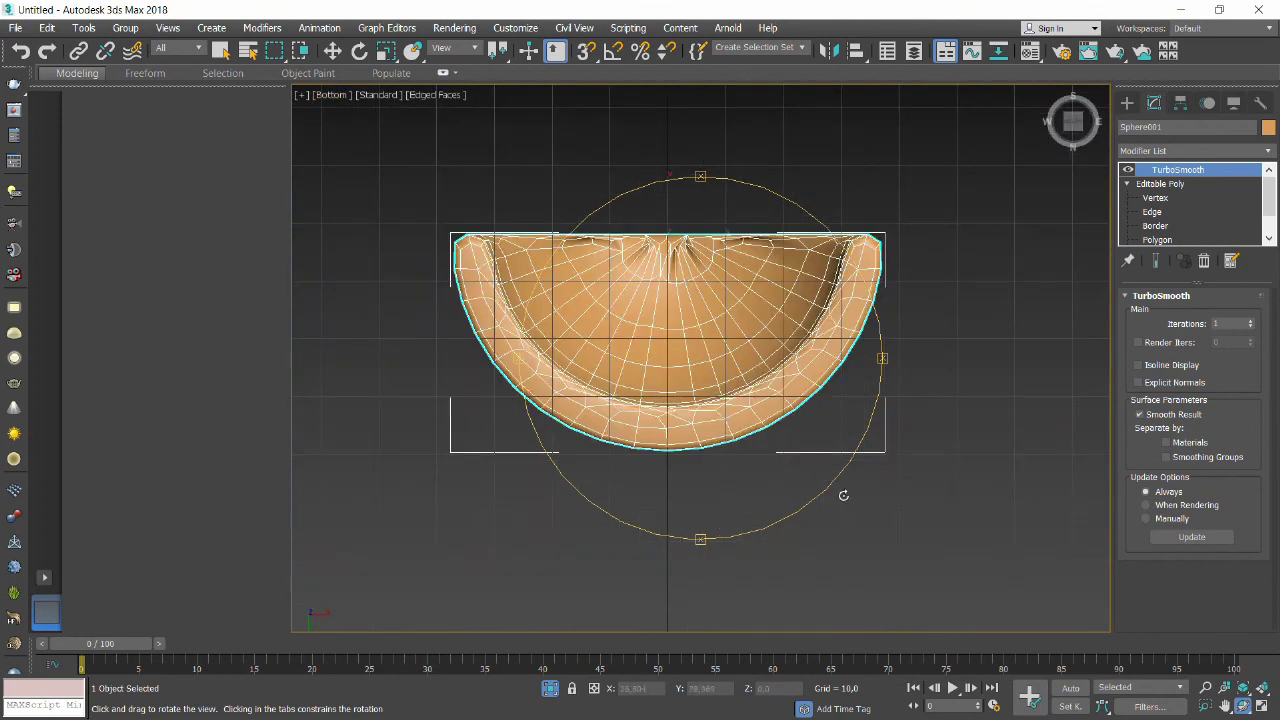
pyautogui.click(1152, 212)
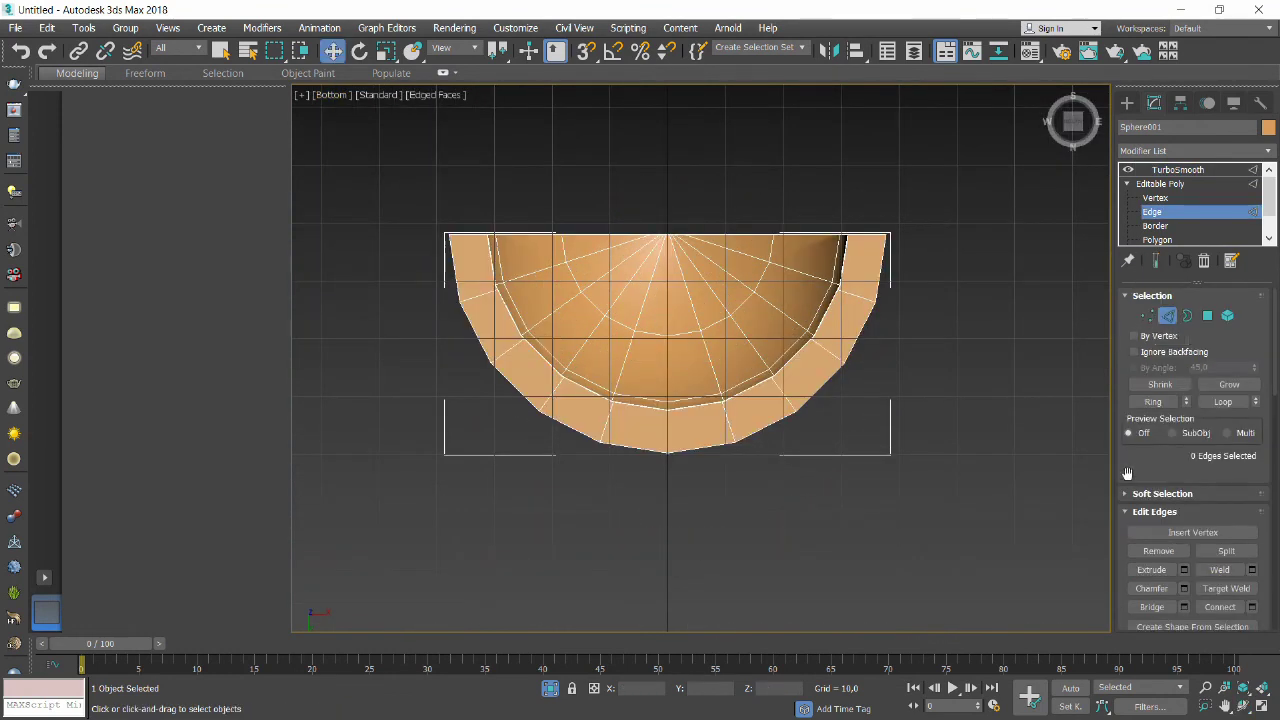
pyautogui.scroll(-1, 1165, 330)
pyautogui.click(1242, 706)
pyautogui.moveTo(668, 290)
pyautogui.mouseDown()
pyautogui.moveTo(675, 221)
pyautogui.moveTo(634, 189)
pyautogui.mouseUp()
# Select and move shell vertices, then clear the selection and return to TurboSmooth.
pyautogui.press('1')
pyautogui.press('w')
pyautogui.moveTo(537, 180)
pyautogui.mouseDown()
pyautogui.moveTo(733, 265)
pyautogui.moveTo(678, 400)
pyautogui.moveTo(690, 300)
pyautogui.mouseUp()
pyautogui.scroll(-5, 1143, 572)
pyautogui.click(1242, 706)
pyautogui.click(1178, 170)
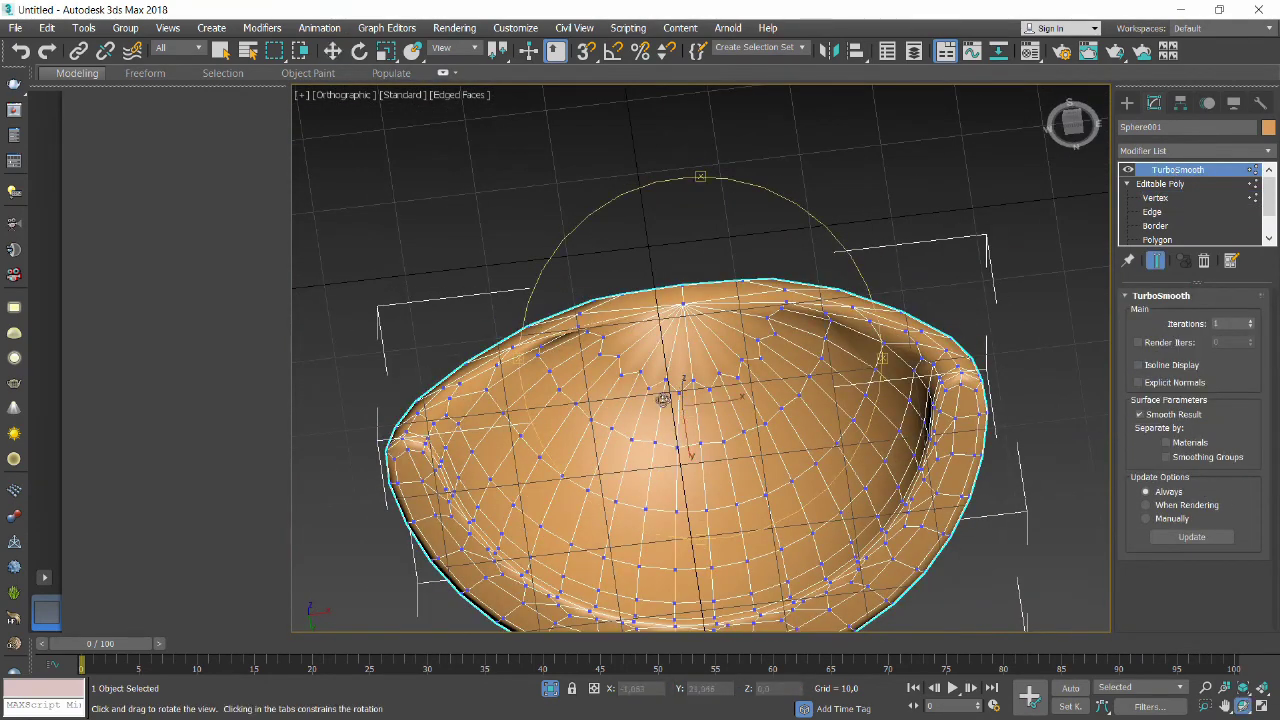
pyautogui.moveTo(668, 395)
pyautogui.mouseDown()
pyautogui.moveTo(679, 367)
pyautogui.moveTo(685, 380)
pyautogui.mouseUp()
# Go back to Edge level on the shell, viewed from Bottom.
pyautogui.click(1152, 212)
pyautogui.click(340, 94)
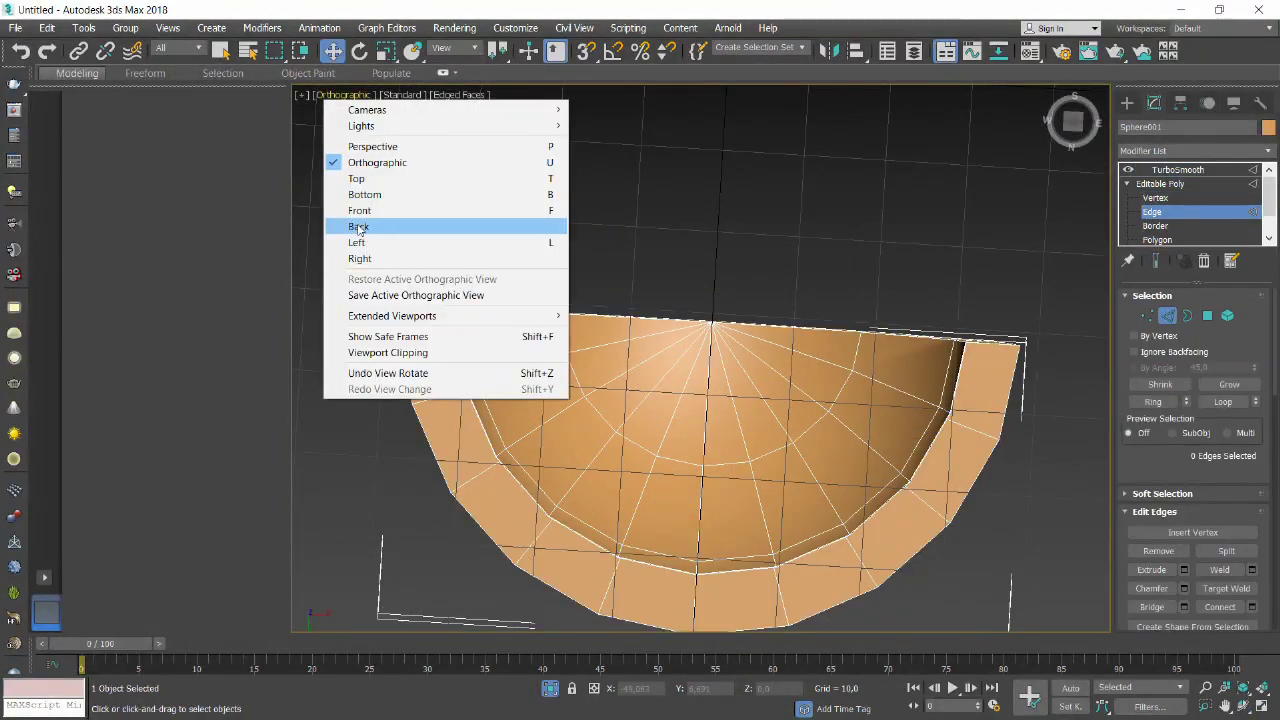
pyautogui.click(360, 191)
pyautogui.scroll(3, 697, 483)
pyautogui.scroll(-2, 1190, 450)
pyautogui.scroll(-2, 1190, 450)
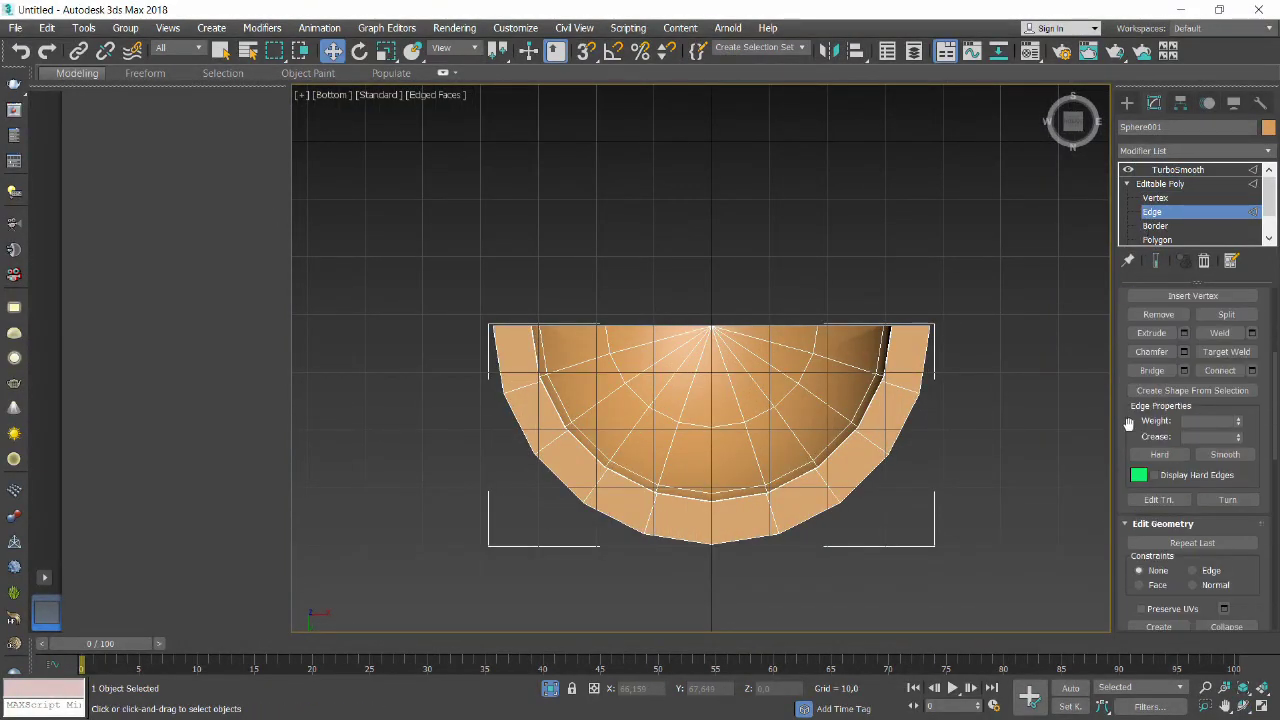
pyautogui.scroll(-1, 1190, 450)
pyautogui.scroll(-1, 1160, 470)
# Slice the shell flat at its rim with a view-aligned Slice Plane.
pyautogui.click(1160, 456)
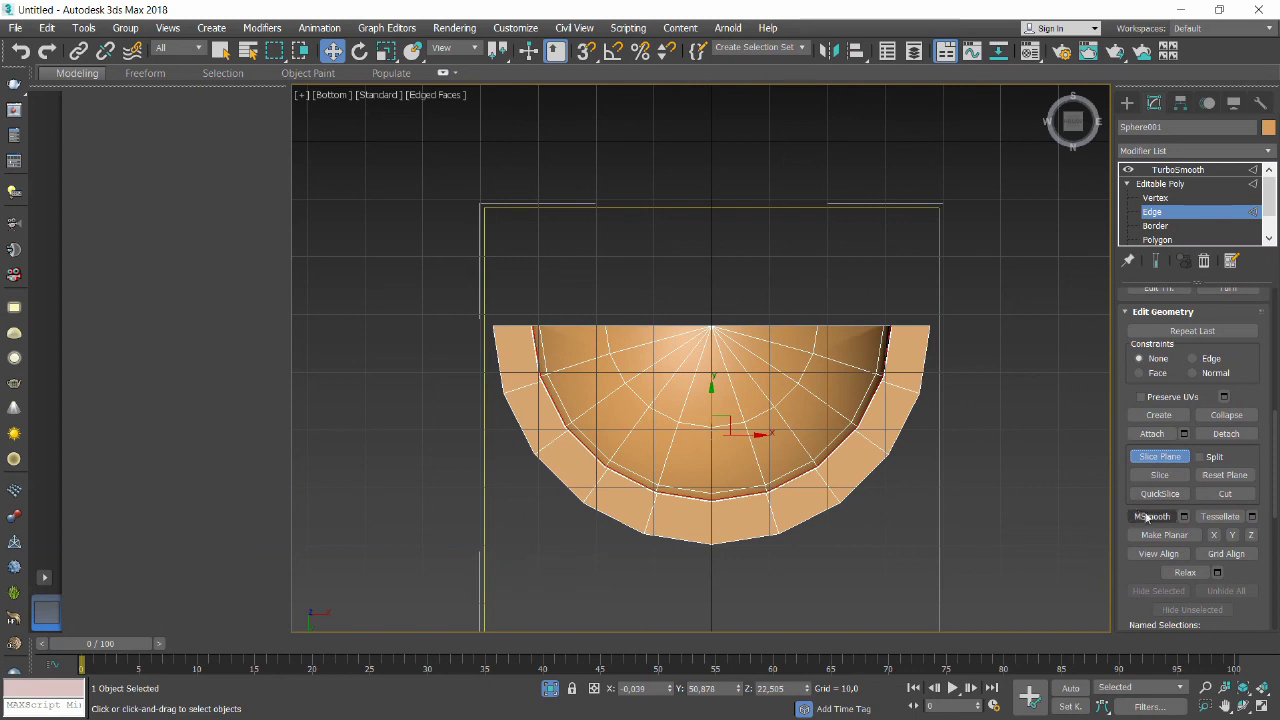
pyautogui.click(1158, 554)
pyautogui.moveTo(808, 411); pyautogui.dragTo(811, 376, button='middle')
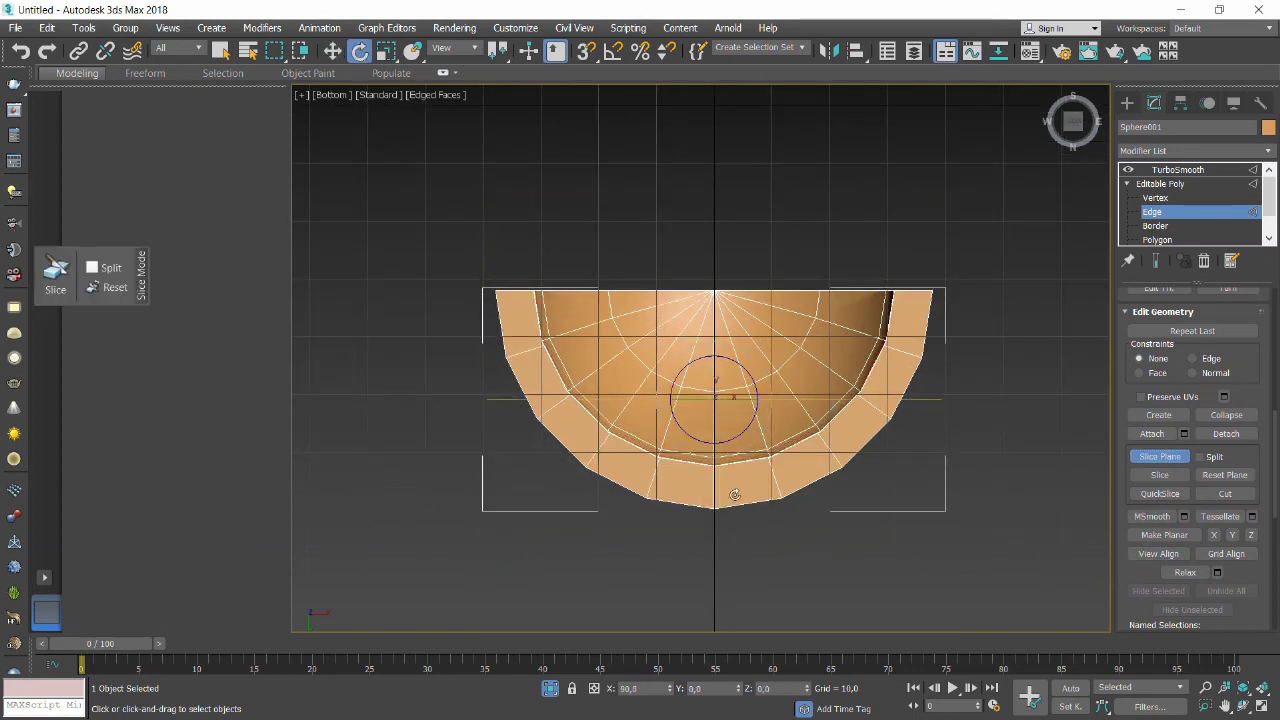
pyautogui.moveTo(710, 318); pyautogui.dragTo(710, 216)
pyautogui.click(1160, 475)
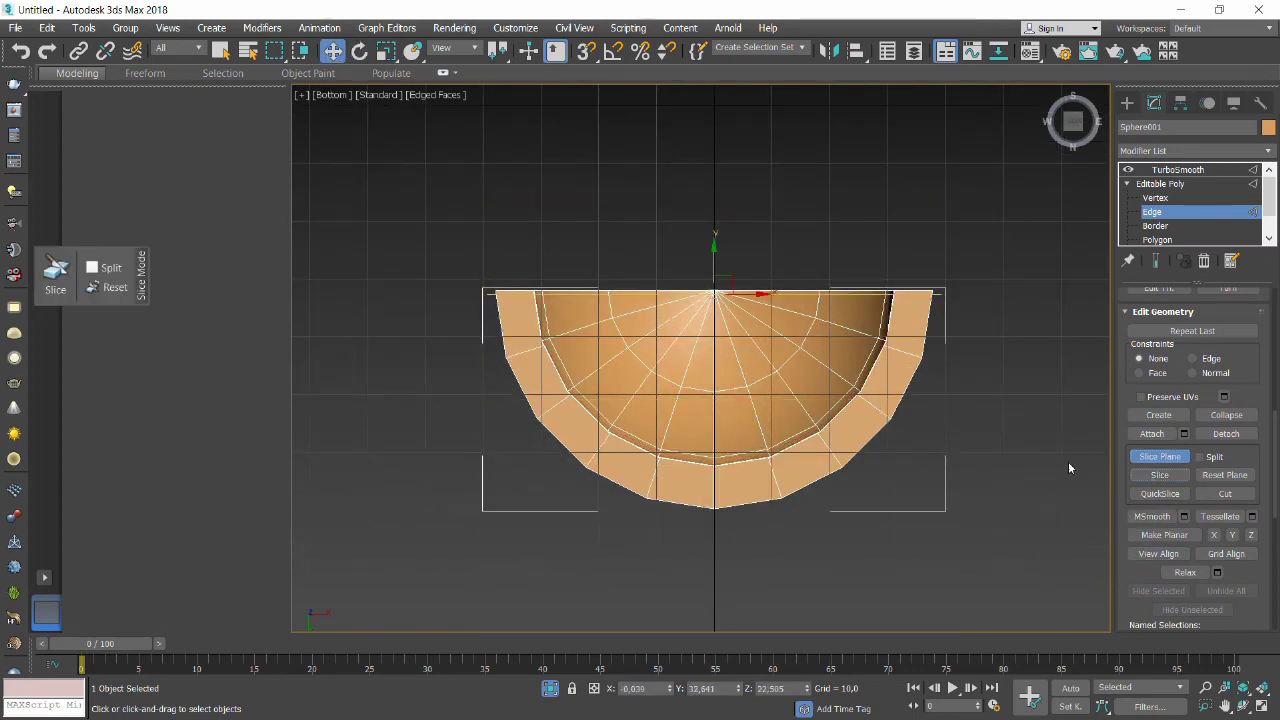
pyautogui.click(1160, 456)
pyautogui.moveTo(1076, 138); pyautogui.dragTo(1060, 150)
# Turn off TurboSmooth's Show End Result and enter Vertex level on the dome.
pyautogui.click(1178, 169)
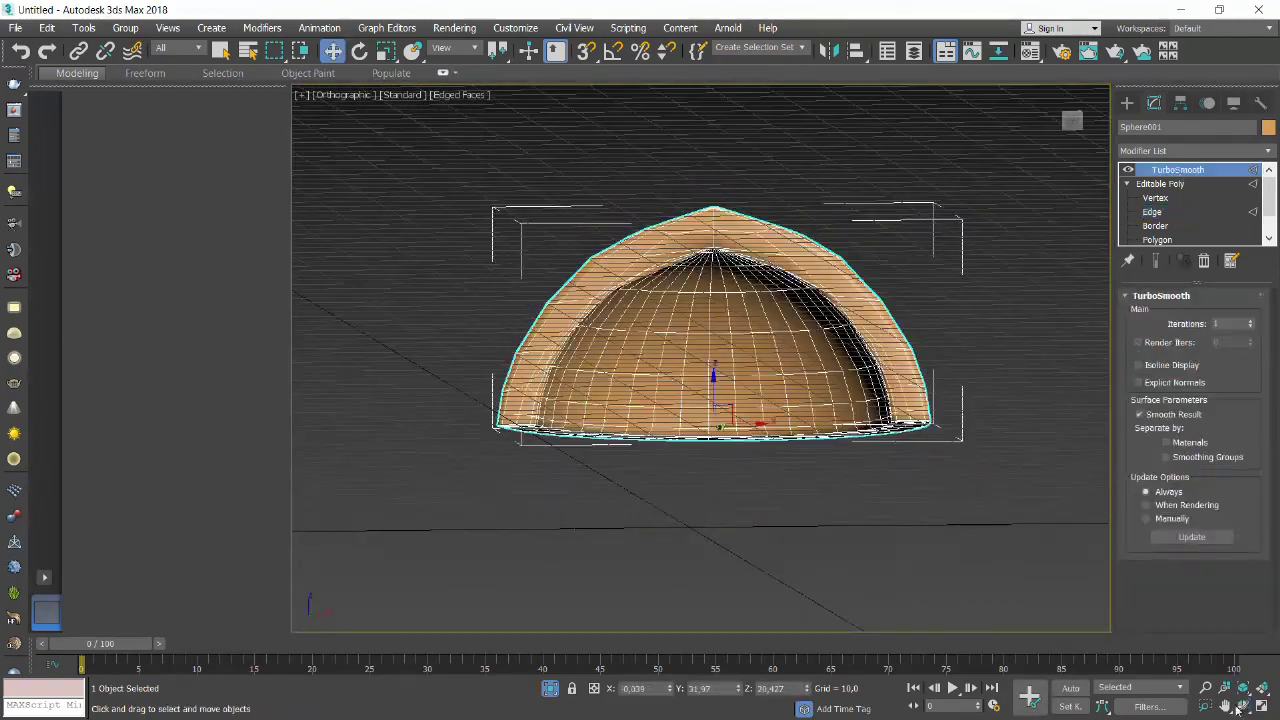
pyautogui.keyDown('alt'); pyautogui.moveTo(600, 400); pyautogui.dragTo(561, 416, button='middle'); pyautogui.keyUp('alt')
pyautogui.scroll(5, 561, 416)
pyautogui.moveTo(723, 237); pyautogui.dragTo(494, 196)
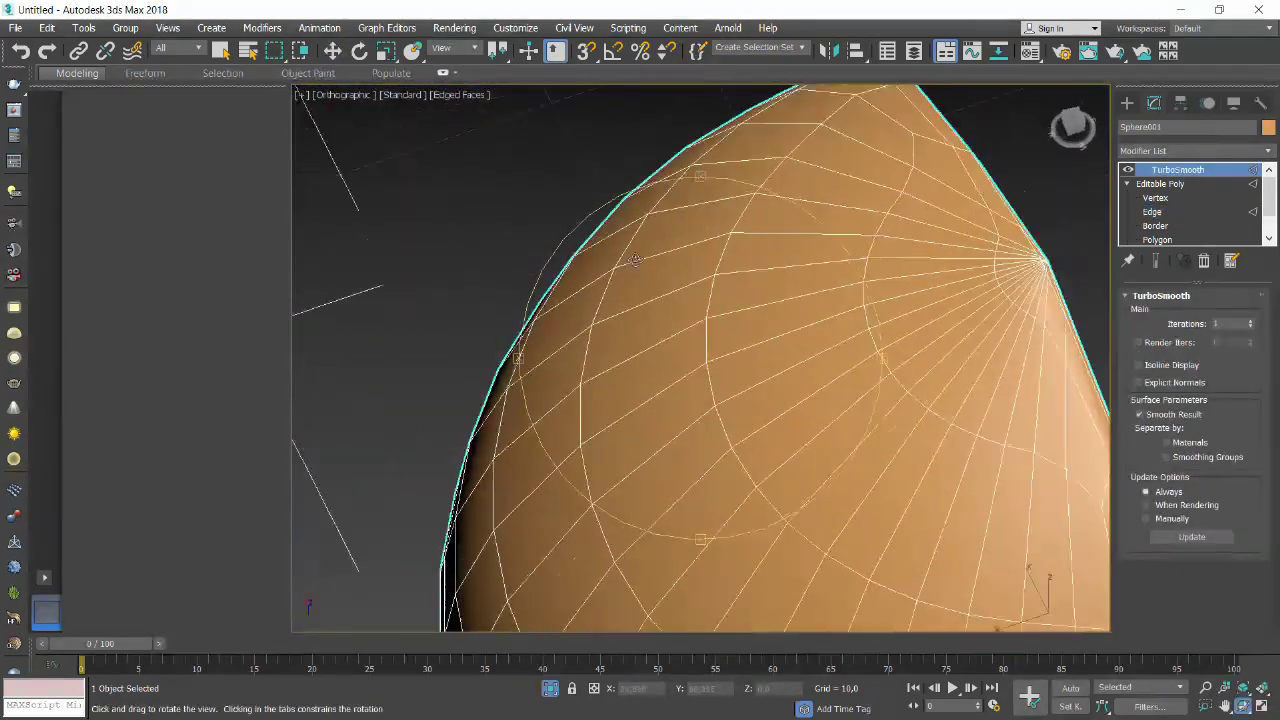
pyautogui.click(1156, 262)
pyautogui.click(1155, 197)
pyautogui.press('w')
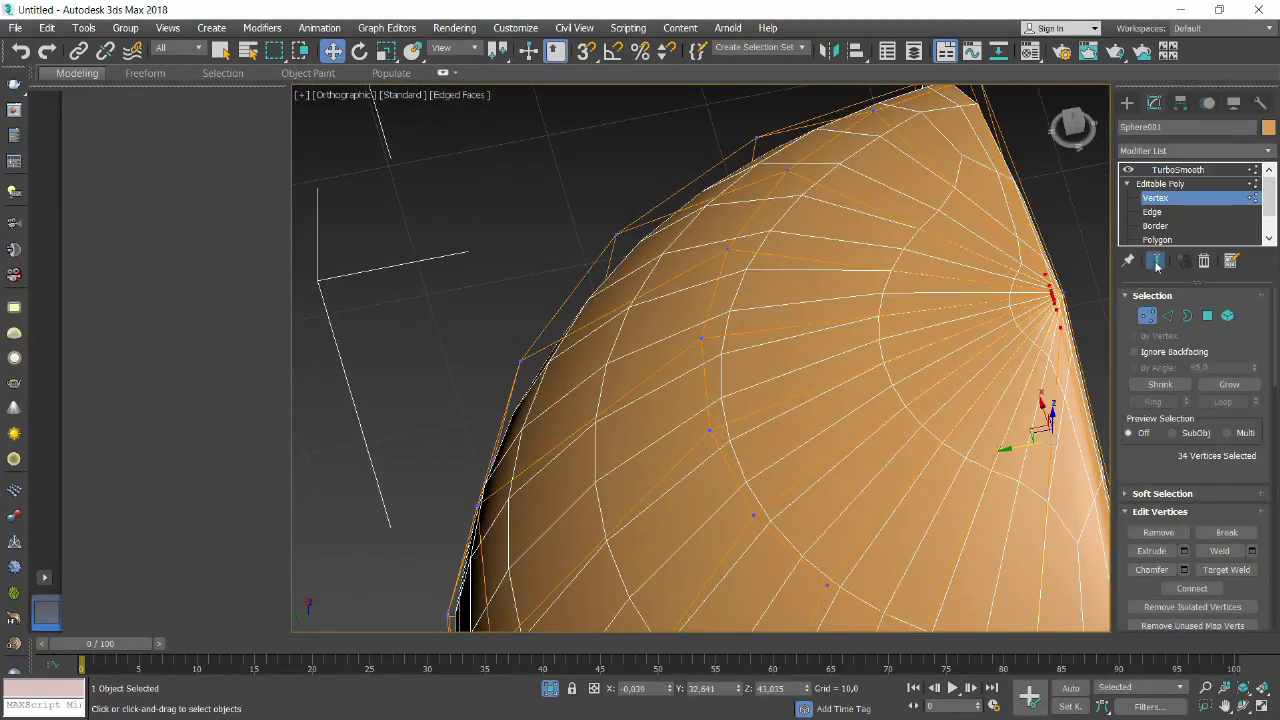
# Orbit to the apex head-on and select the dome's open border.
pyautogui.keyDown('alt'); pyautogui.moveTo(1052, 341); pyautogui.dragTo(928, 492, button='middle'); pyautogui.keyUp('alt')
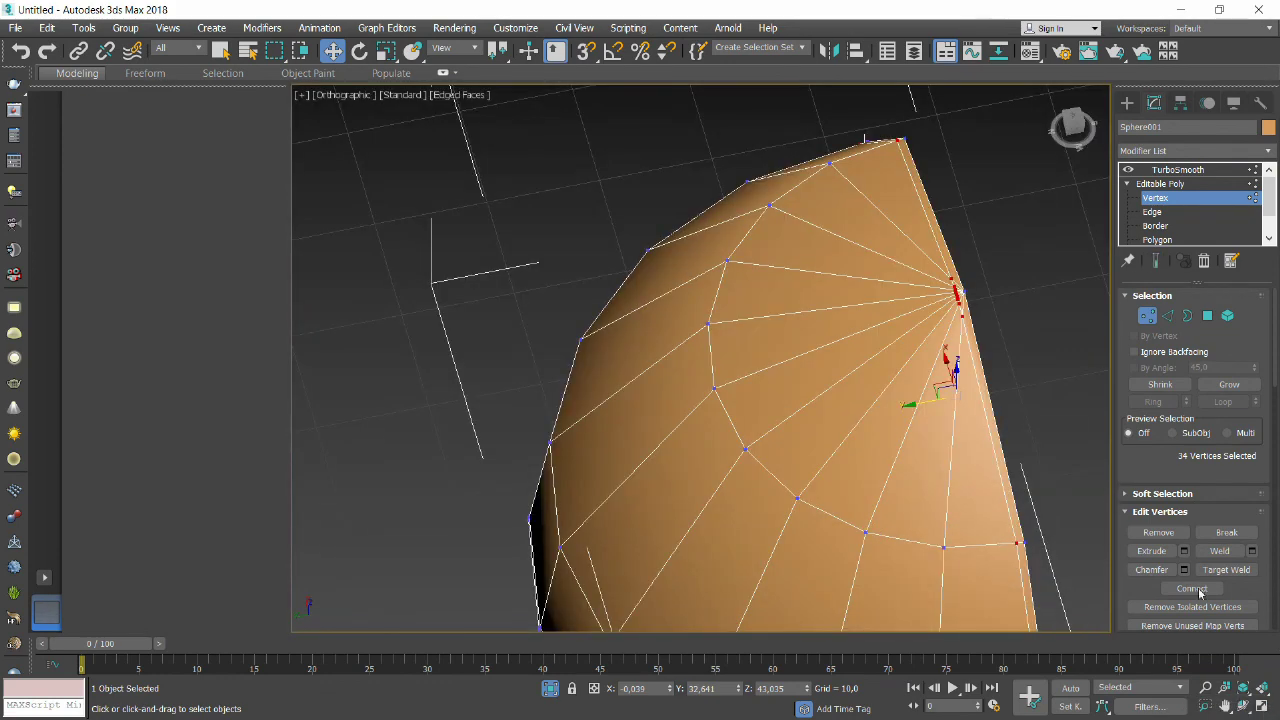
pyautogui.hotkey('ctrl', 'r')
pyautogui.moveTo(777, 377)
pyautogui.mouseDown()
pyautogui.moveTo(806, 303)
pyautogui.moveTo(700, 268)
pyautogui.mouseUp()
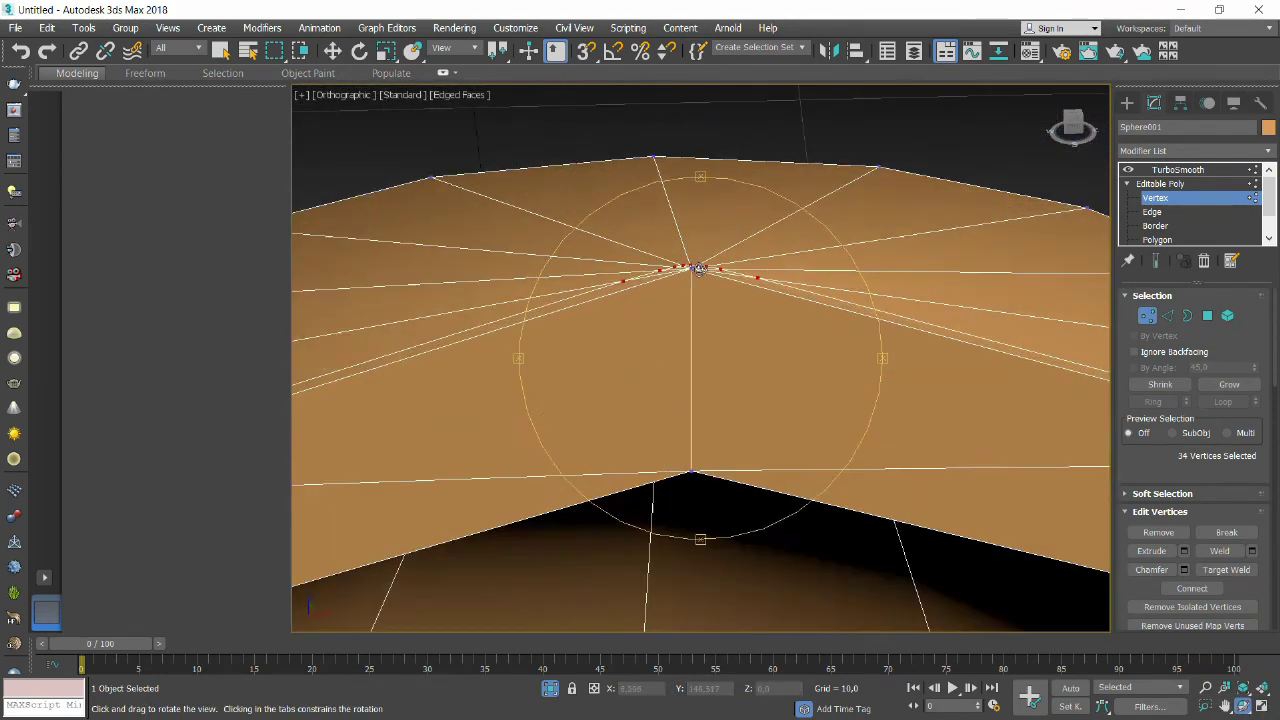
pyautogui.rightClick(700, 268)
pyautogui.click(1177, 169)
pyautogui.click(1152, 226)
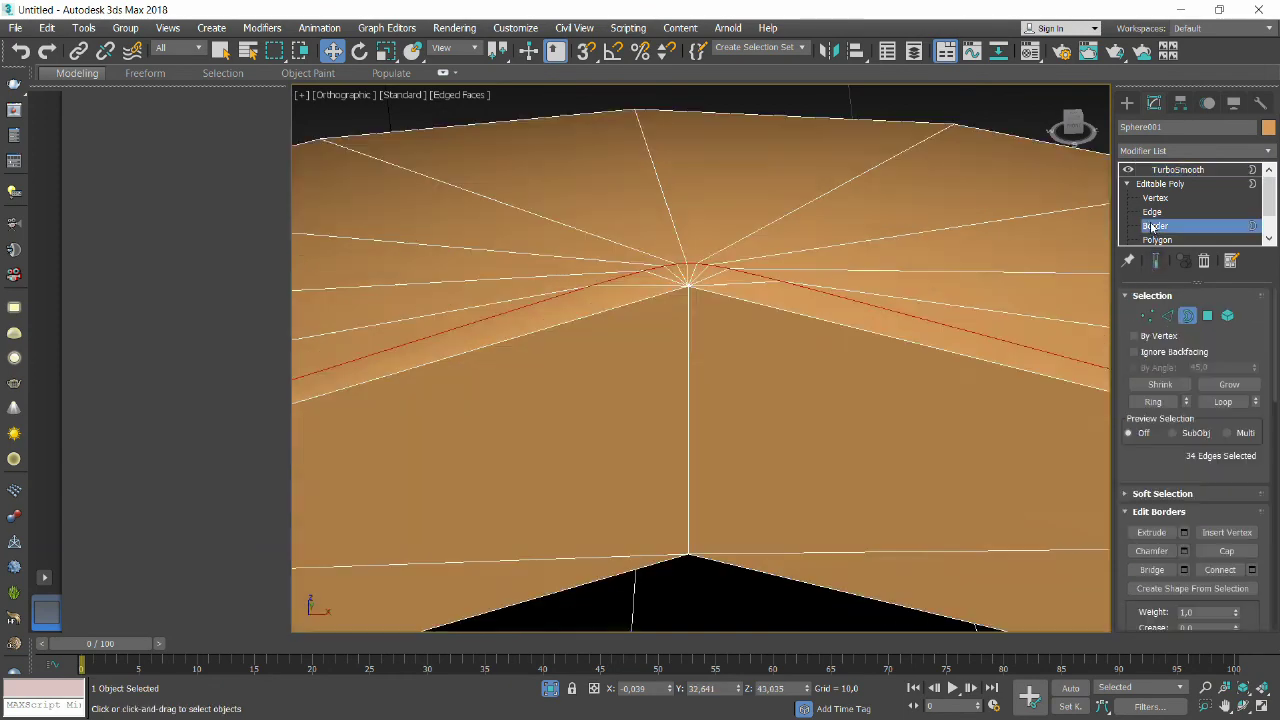
pyautogui.scroll(-3, 696, 309)
# Orbit beneath the dome and select the single vertex at the apex.
pyautogui.keyDown('alt'); pyautogui.moveTo(745, 328); pyautogui.dragTo(835, 337, button='middle'); pyautogui.keyUp('alt')
pyautogui.hotkey('ctrl', 'r')
pyautogui.moveTo(835, 337)
pyautogui.mouseDown()
pyautogui.moveTo(613, 392)
pyautogui.moveTo(419, 288)
pyautogui.mouseUp()
pyautogui.press('w')
pyautogui.press('1')
pyautogui.click(752, 288)
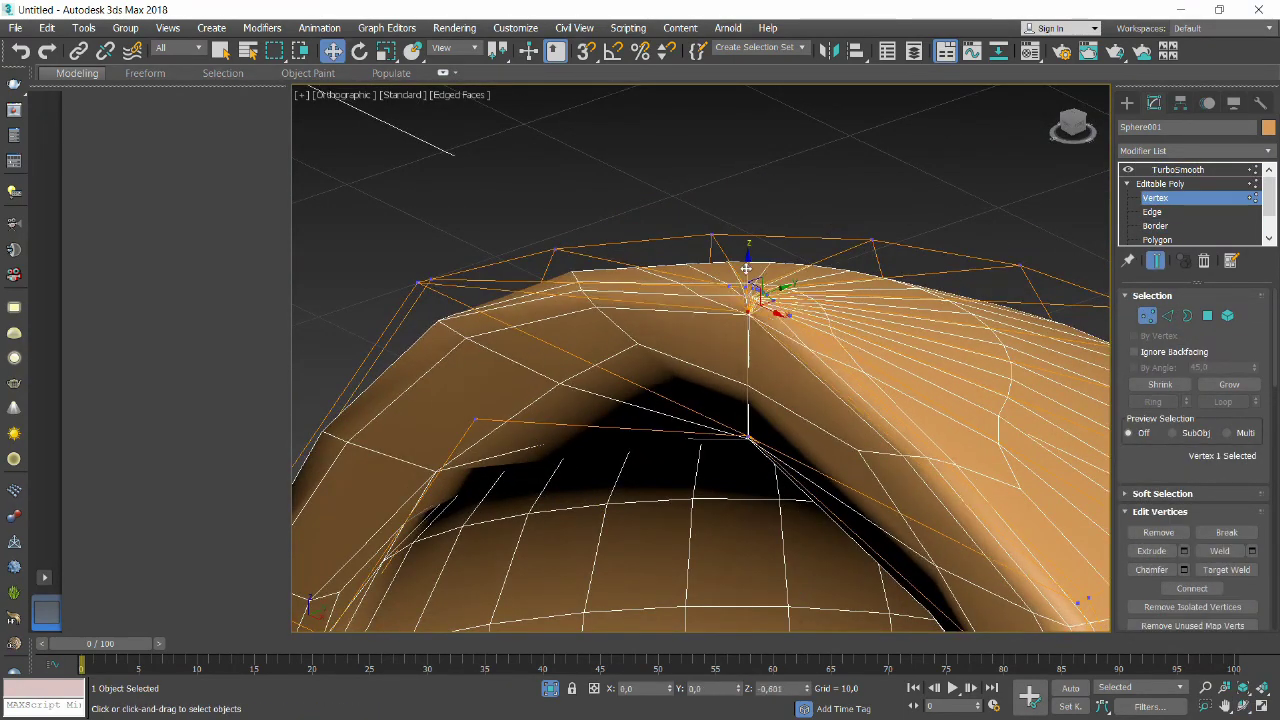
pyautogui.keyDown('alt'); pyautogui.moveTo(746, 268); pyautogui.dragTo(780, 330, button='middle'); pyautogui.keyUp('alt')
# Orbit to face the arch and select the vertices along its top.
pyautogui.hotkey('ctrl', 'r')
pyautogui.moveTo(780, 330)
pyautogui.mouseDown()
pyautogui.moveTo(800, 367)
pyautogui.moveTo(790, 360)
pyautogui.mouseUp()
pyautogui.press('w')
pyautogui.moveTo(510, 370); pyautogui.dragTo(590, 470)
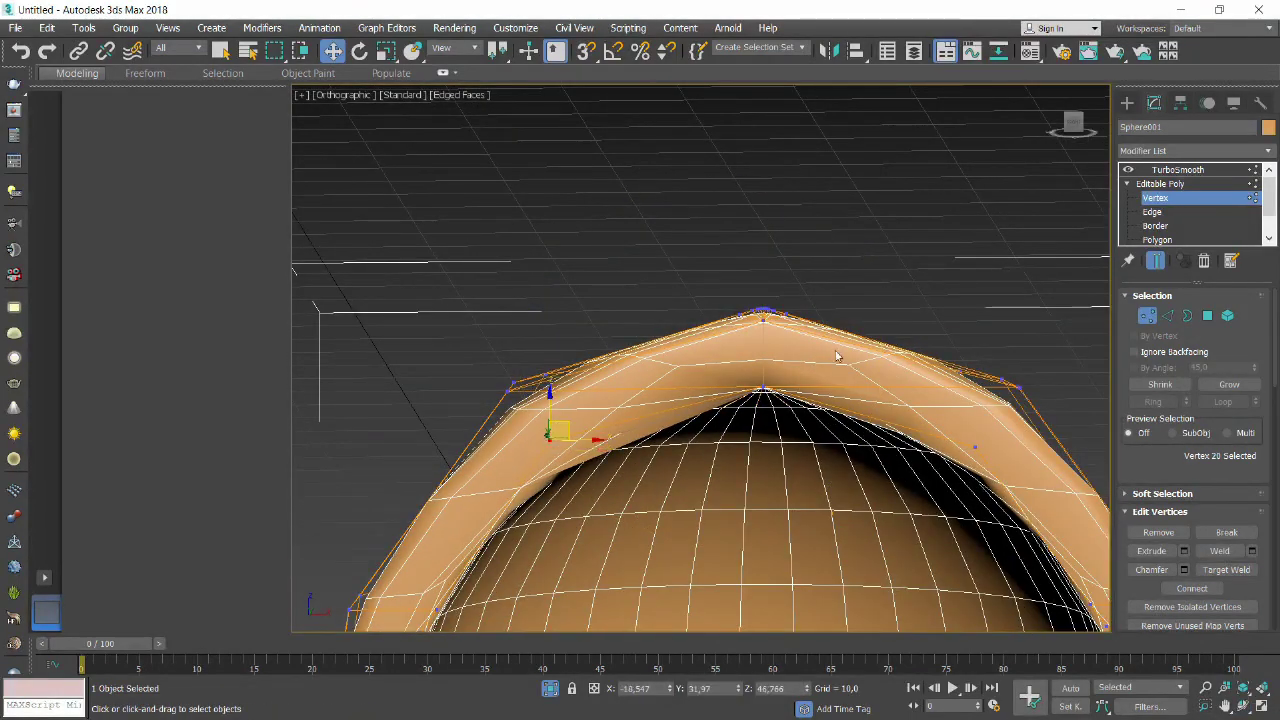
pyautogui.click(1155, 260)
# Switch the dome to Edge level and start Bridge.
pyautogui.click(1240, 706)
pyautogui.moveTo(700, 440)
pyautogui.mouseDown()
pyautogui.moveTo(762, 480)
pyautogui.moveTo(760, 420)
pyautogui.moveTo(749, 437)
pyautogui.moveTo(826, 446)
pyautogui.moveTo(752, 466)
pyautogui.moveTo(740, 440)
pyautogui.mouseUp()
pyautogui.press('2')
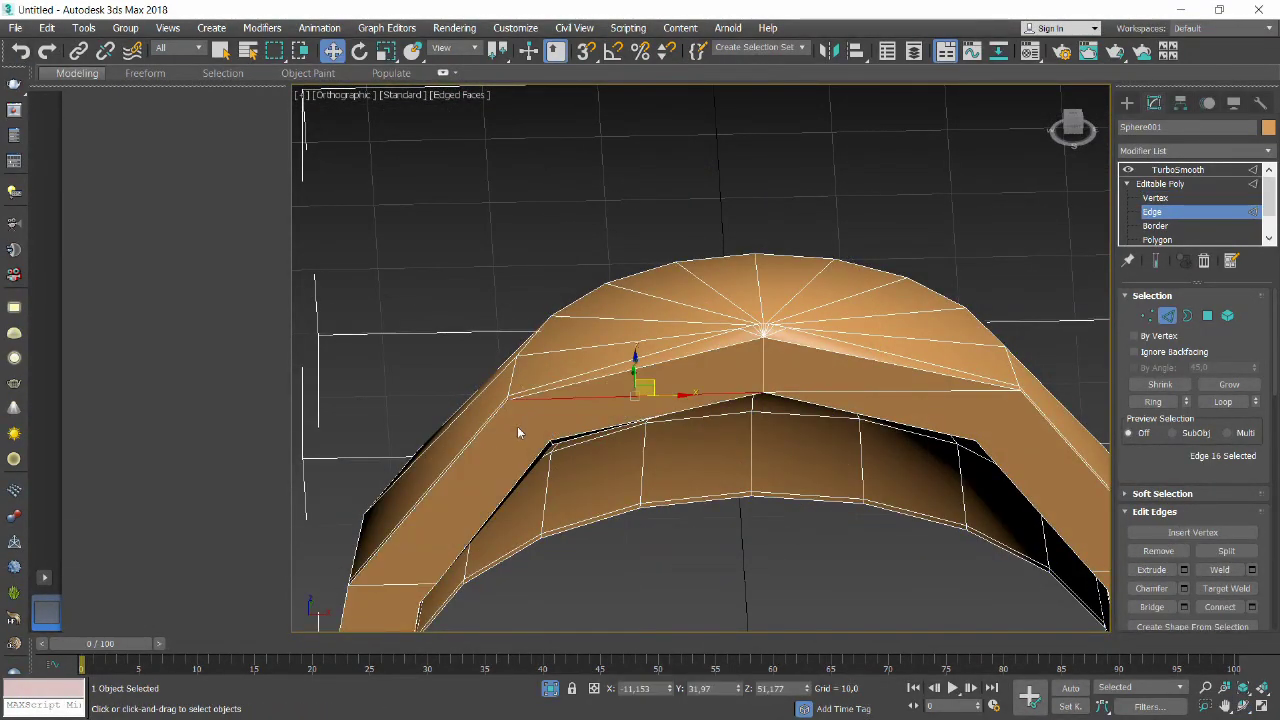
pyautogui.scroll(-5, 1160, 420)
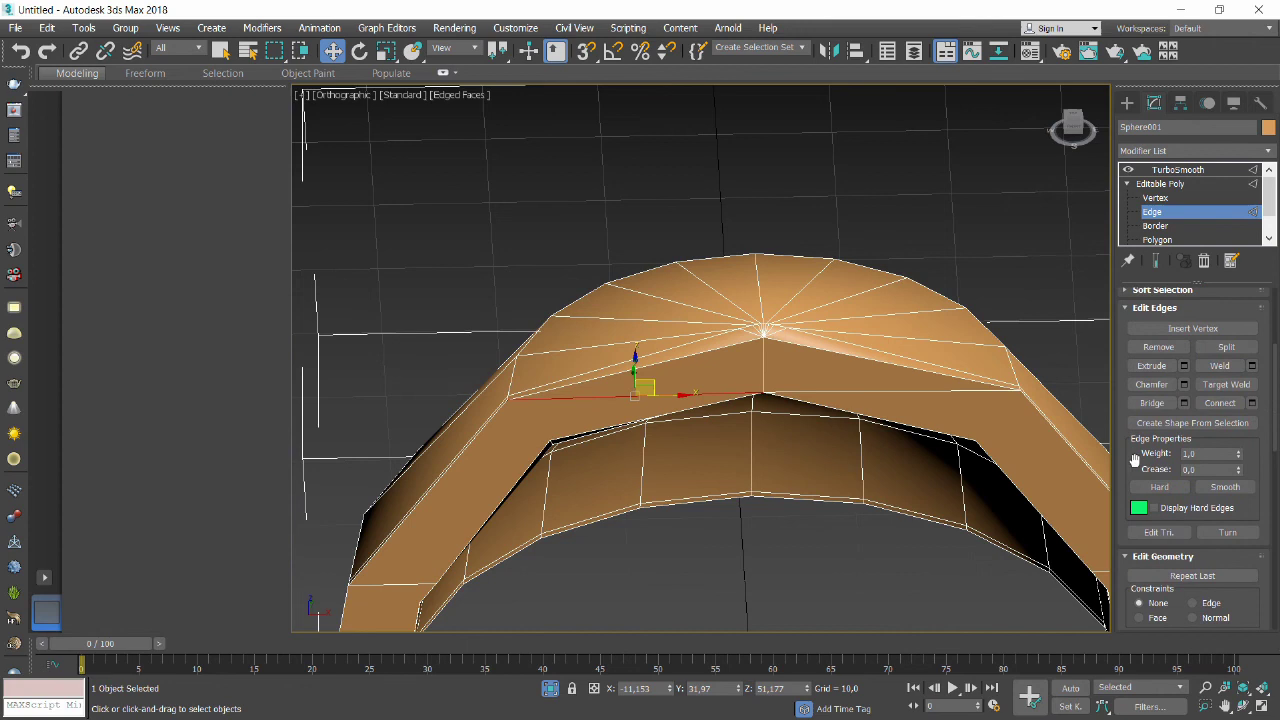
pyautogui.click(1152, 395)
# Enable Vertex snapping in the Grid and Snap Settings.
pyautogui.press('1')
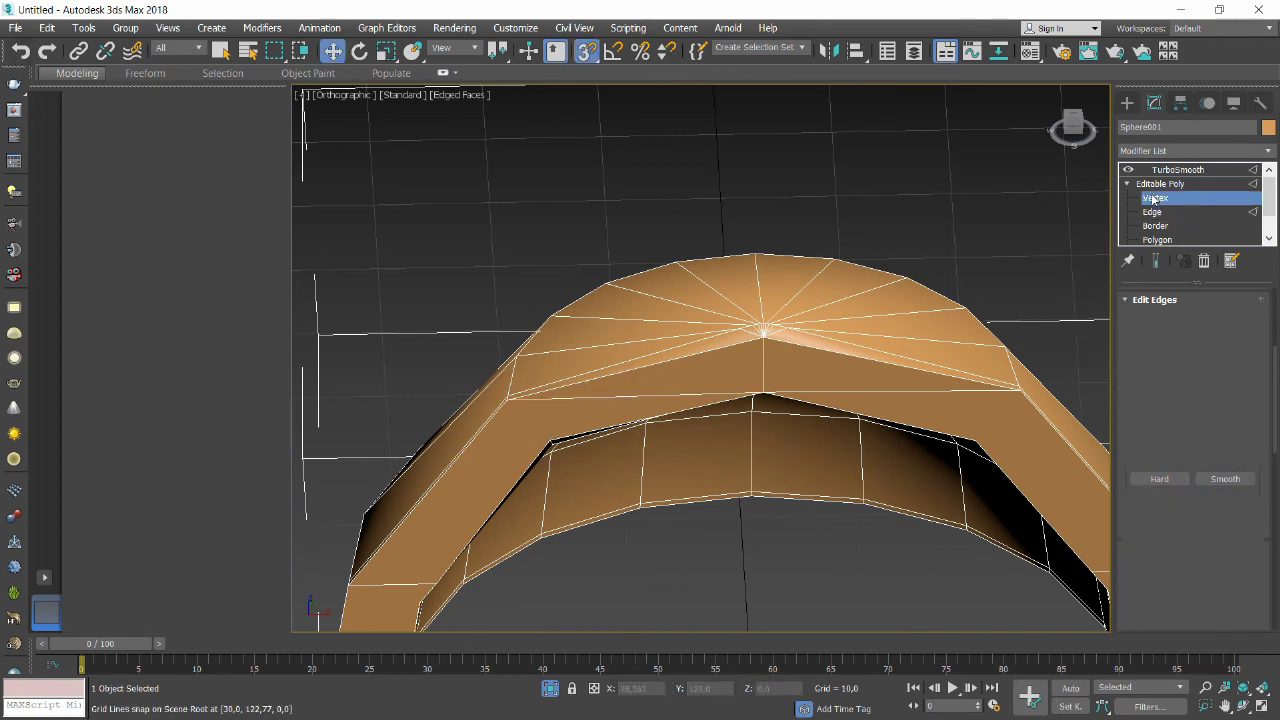
pyautogui.scroll(-3, 1137, 455)
pyautogui.scroll(5, 1137, 455)
pyautogui.scroll(3, 1137, 455)
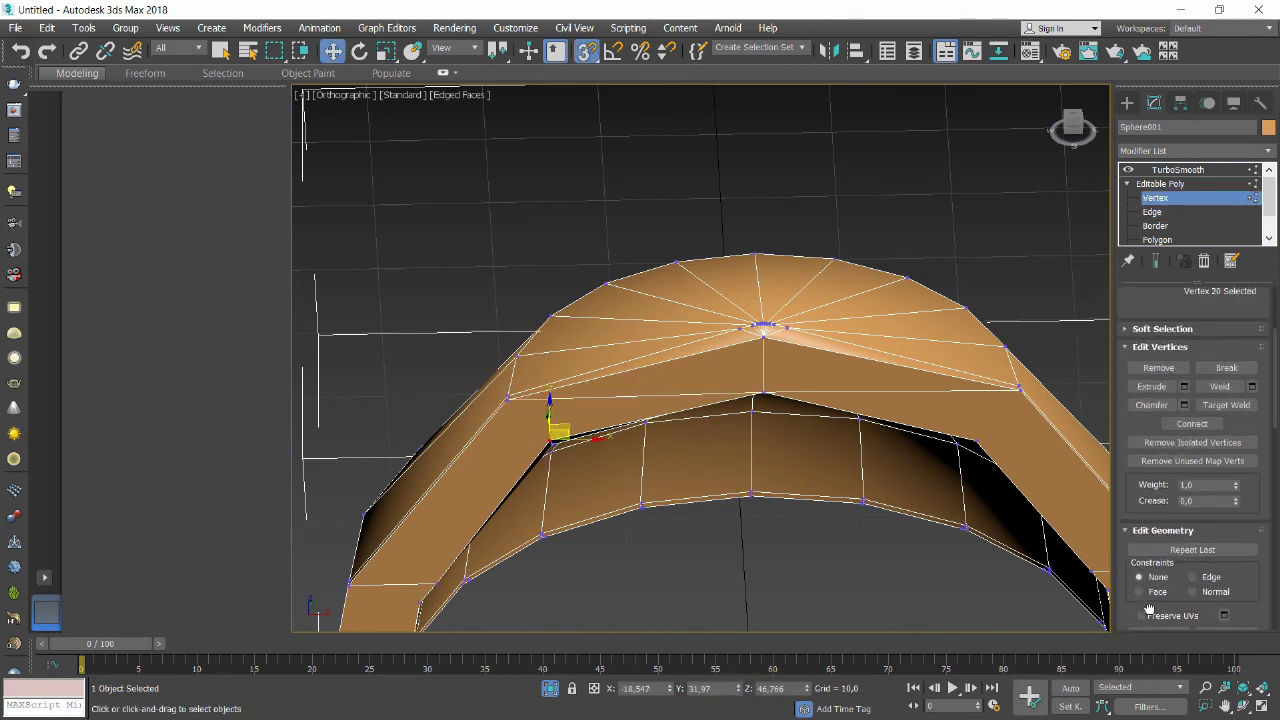
pyautogui.scroll(-2, 1137, 455)
pyautogui.rightClick(555, 51)
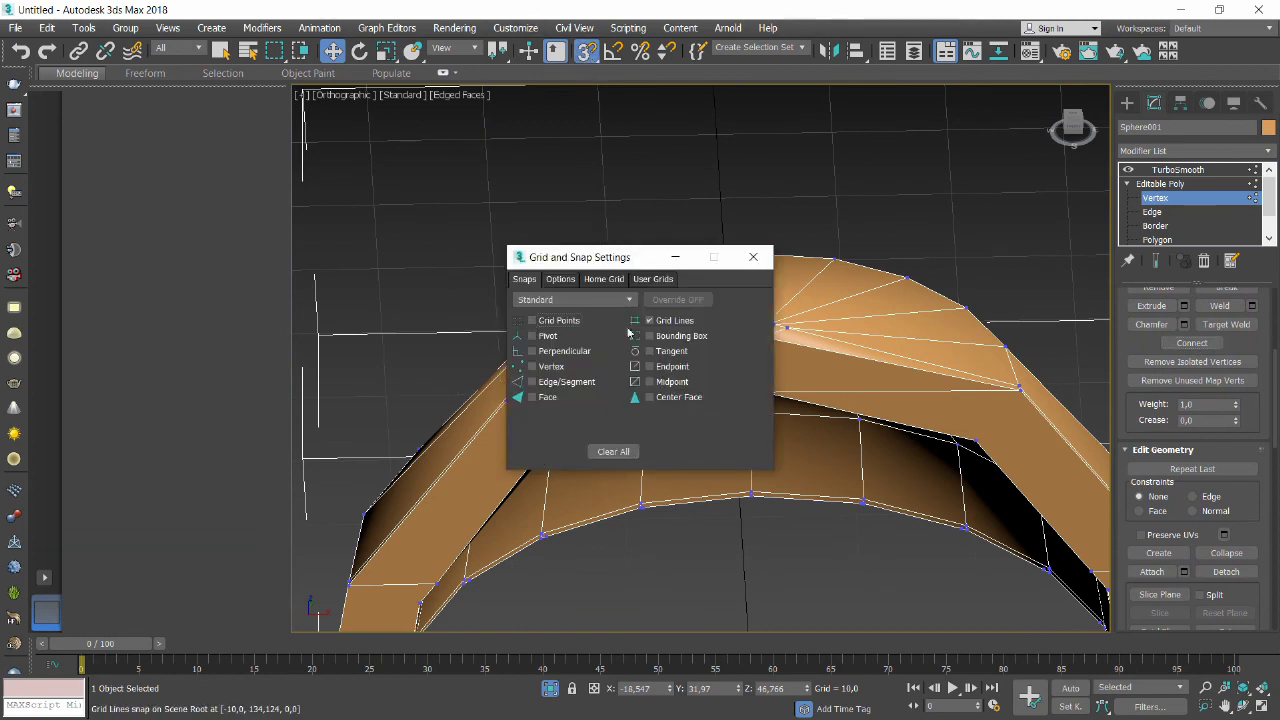
pyautogui.click(772, 252)
pyautogui.click(510, 400)
# Select the arch's top and diagonal edges at Edge level, then start Attach.
pyautogui.scroll(-2, 1126, 440)
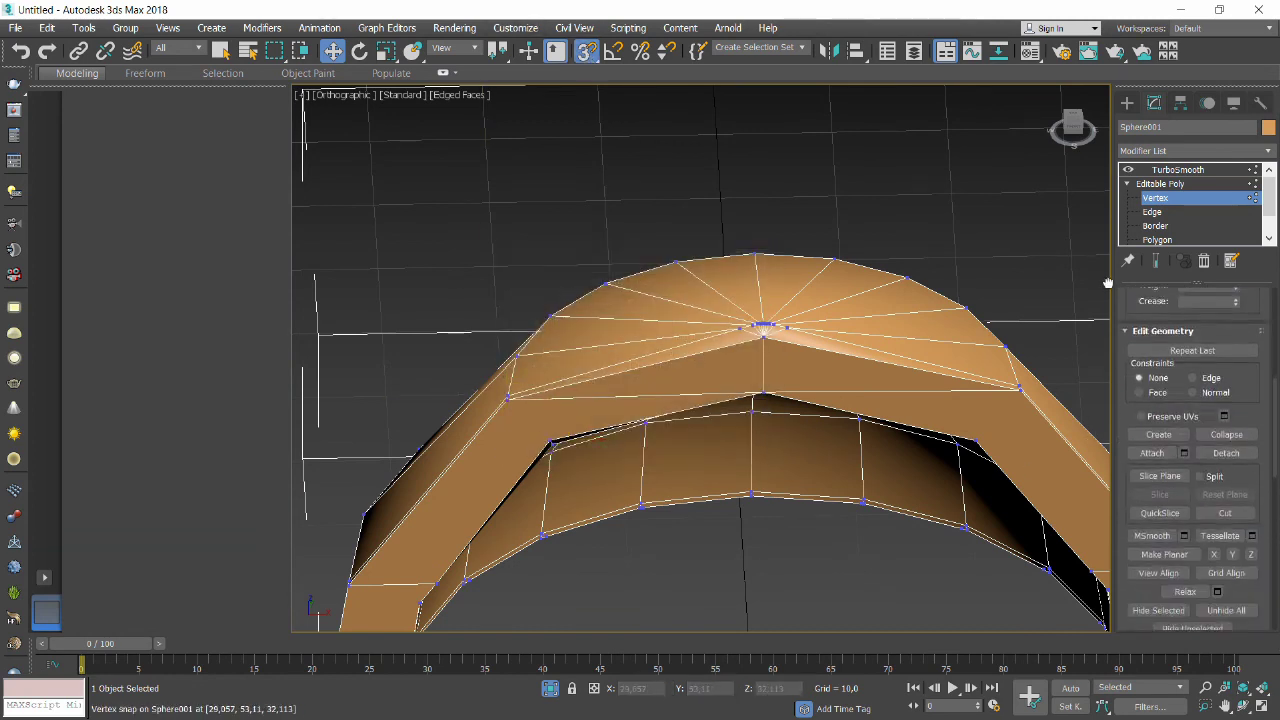
pyautogui.scroll(-2, 1126, 440)
pyautogui.press('2')
pyautogui.click(528, 392)
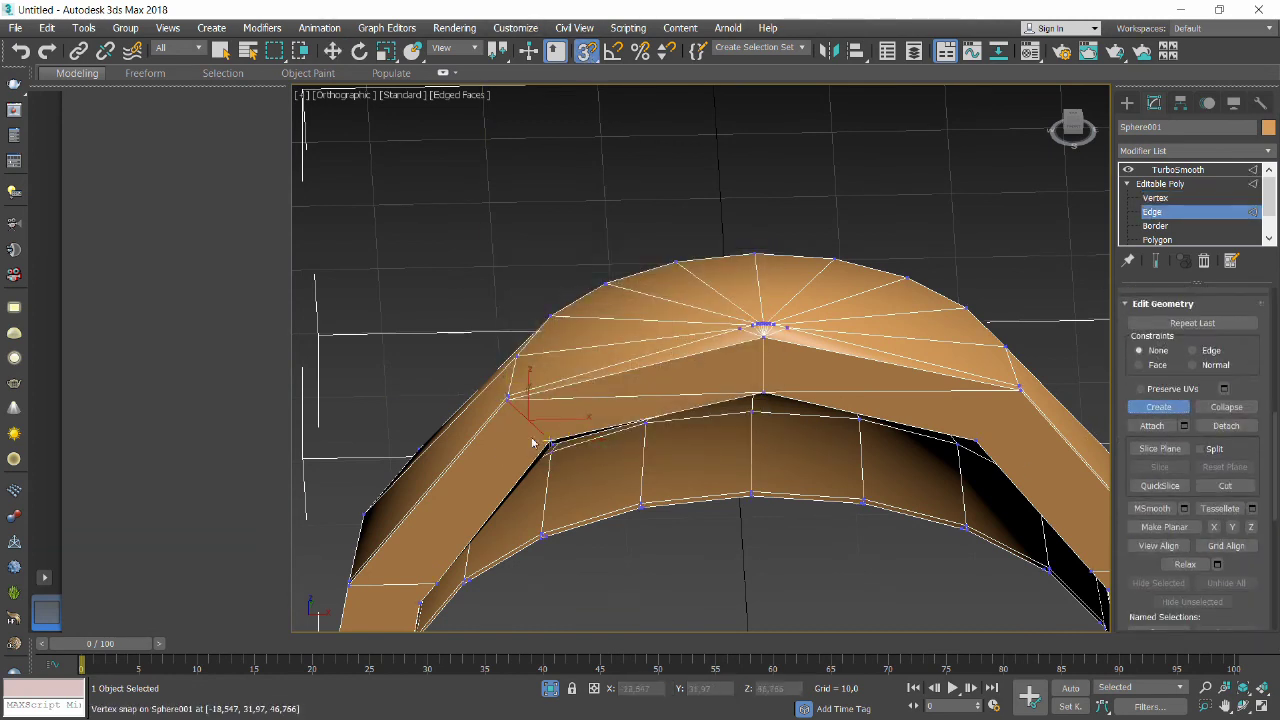
pyautogui.click(560, 286)
pyautogui.click(620, 396)
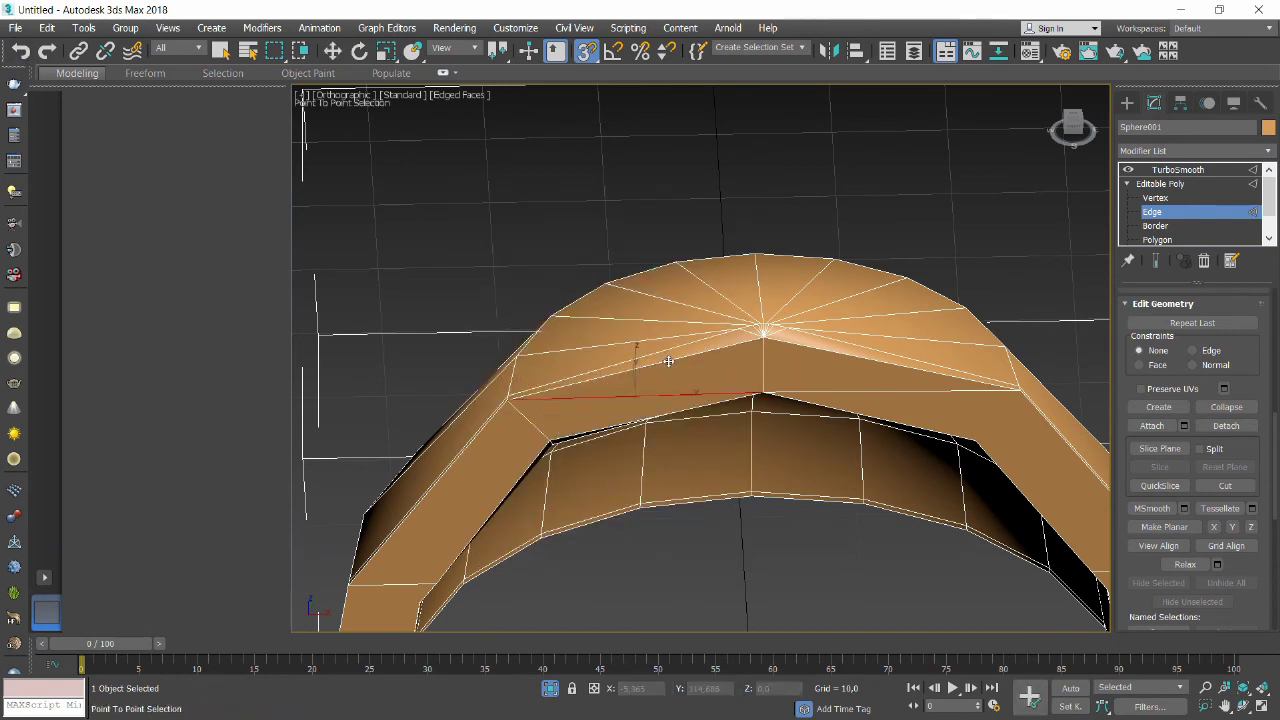
pyautogui.click(600, 375)
pyautogui.click(1155, 426)
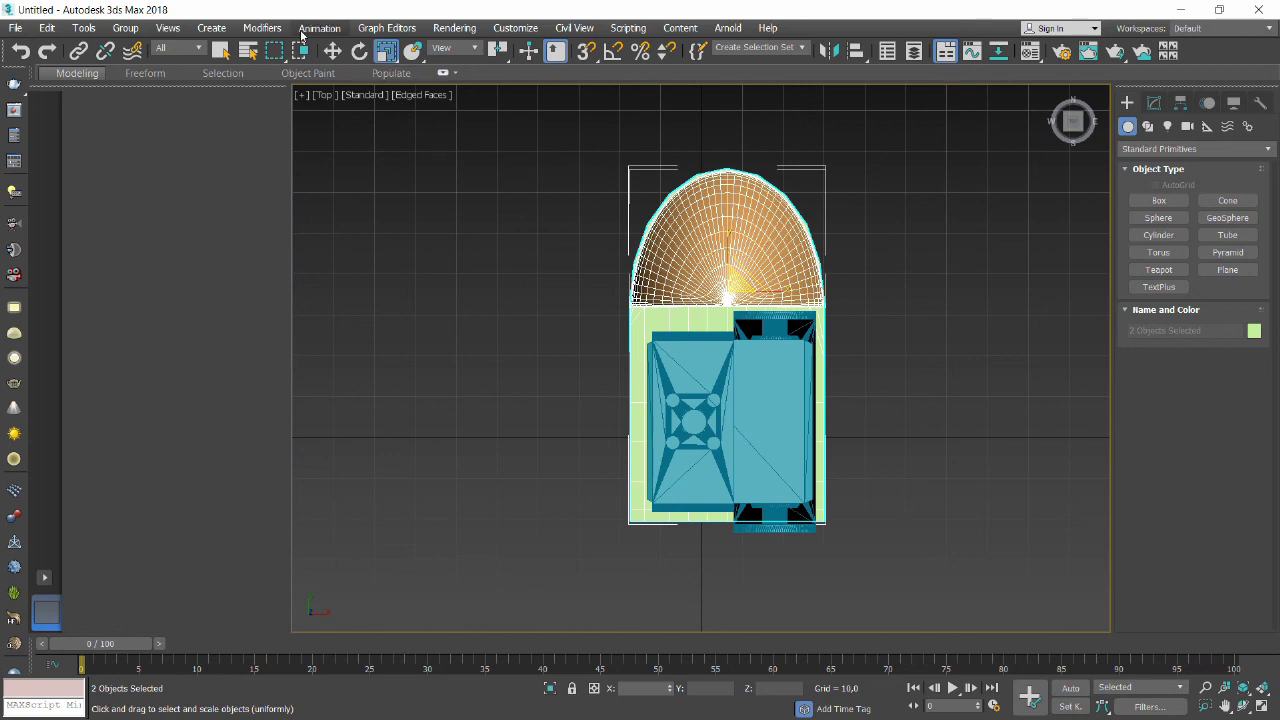
# Move the dome and green box slightly right together, then select the green box.
pyautogui.click(332, 50)
pyautogui.moveTo(775, 290); pyautogui.dragTo(789, 289)
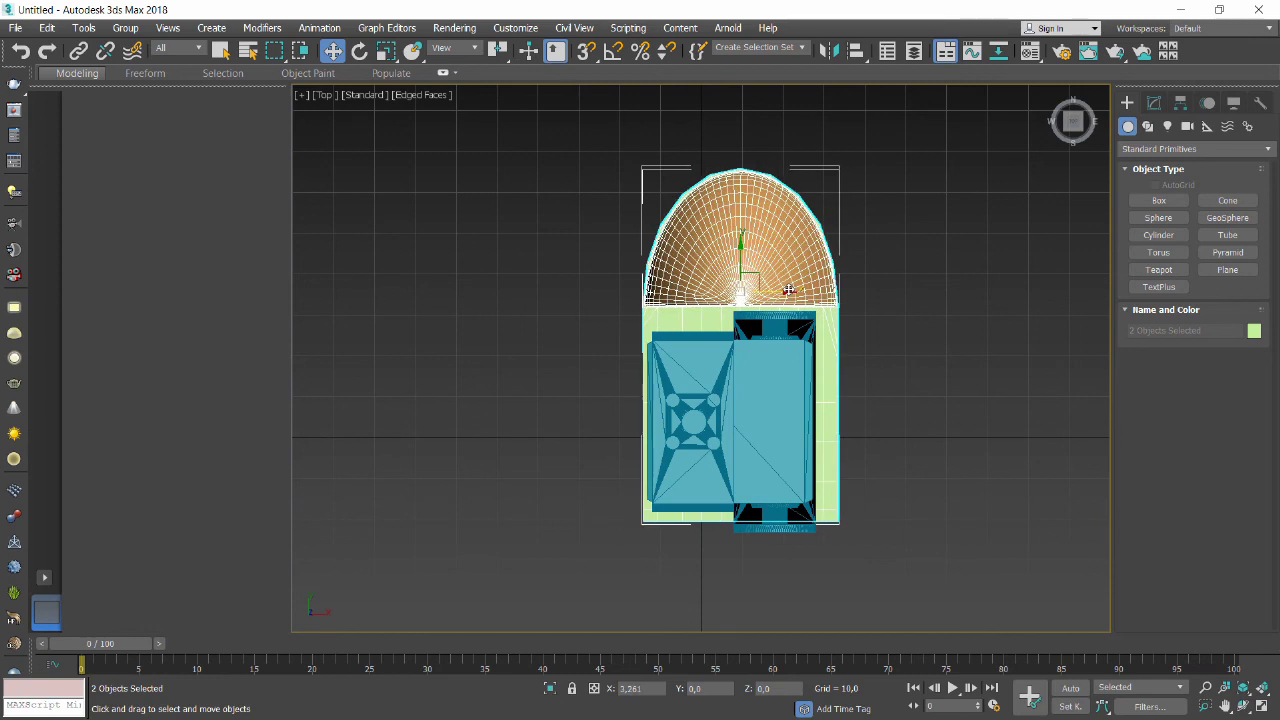
pyautogui.moveTo(789, 289); pyautogui.dragTo(790, 289)
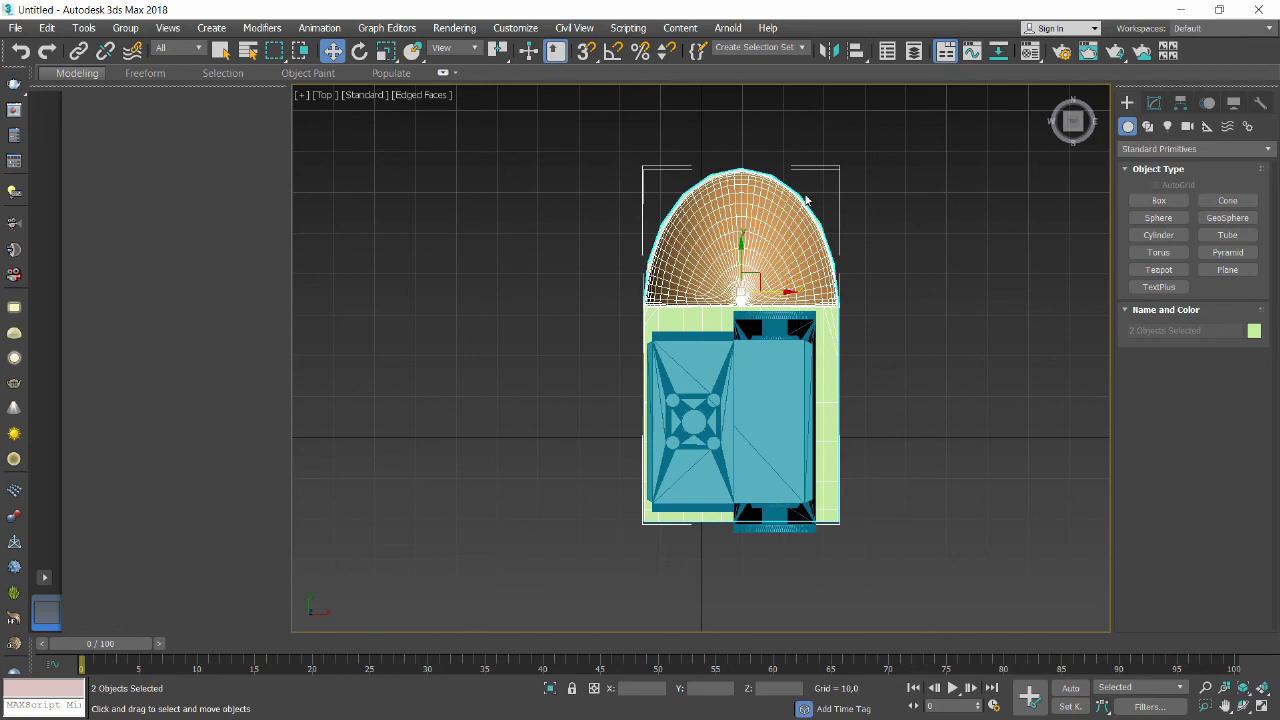
pyautogui.click(616, 357)
pyautogui.click(822, 425)
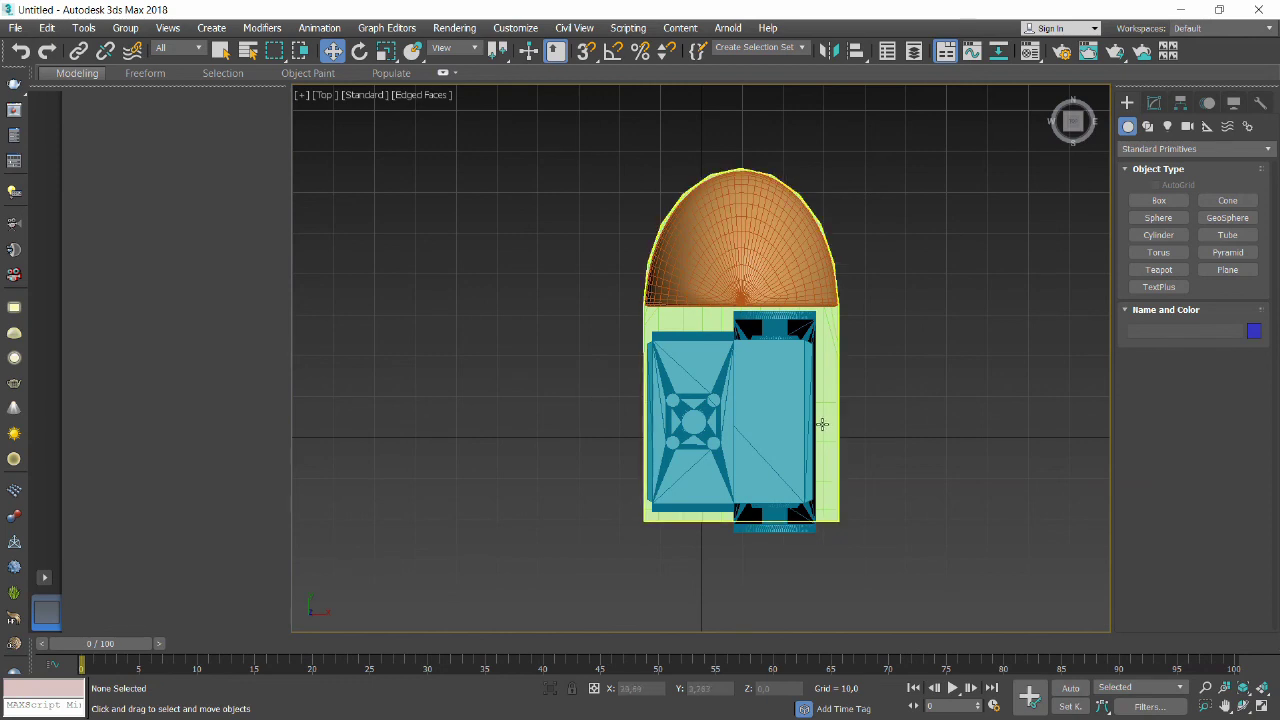
# Pull Box001's bottom vertices down along Y and nudge its middle vertex row.
pyautogui.click(1152, 106)
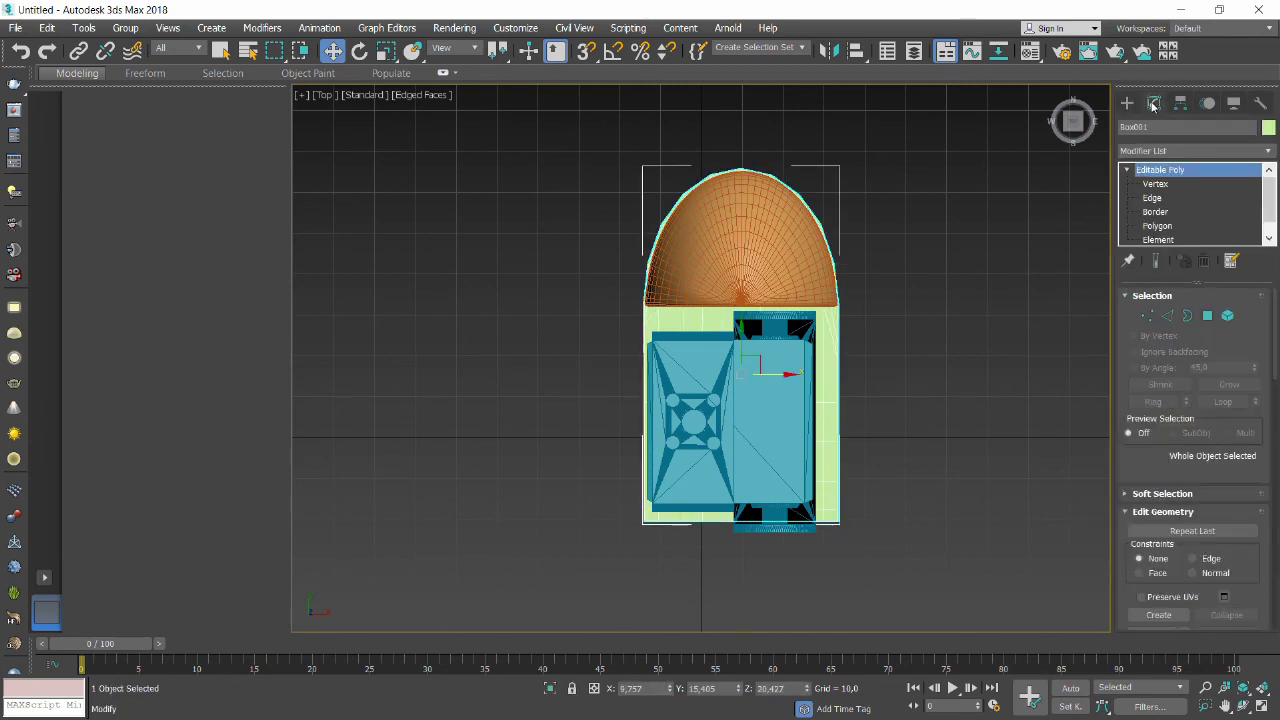
pyautogui.click(1141, 194)
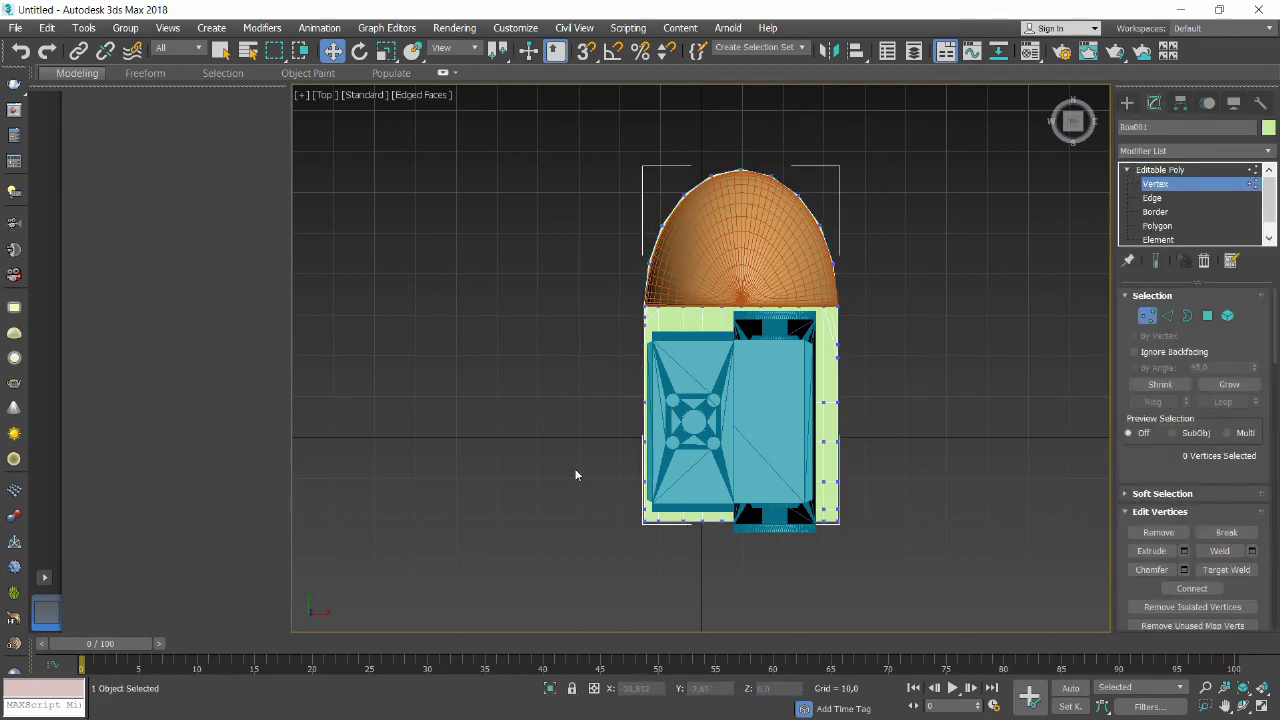
pyautogui.moveTo(576, 475); pyautogui.dragTo(870, 551)
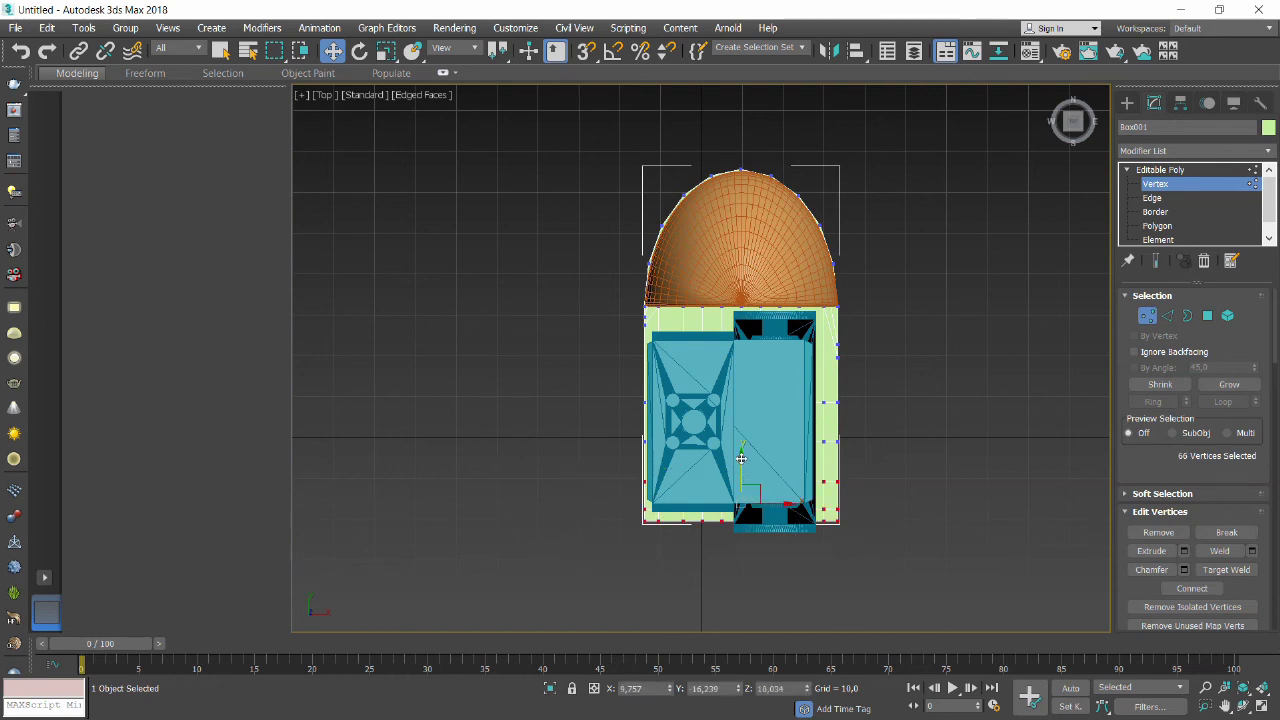
pyautogui.moveTo(741, 458); pyautogui.dragTo(738, 488)
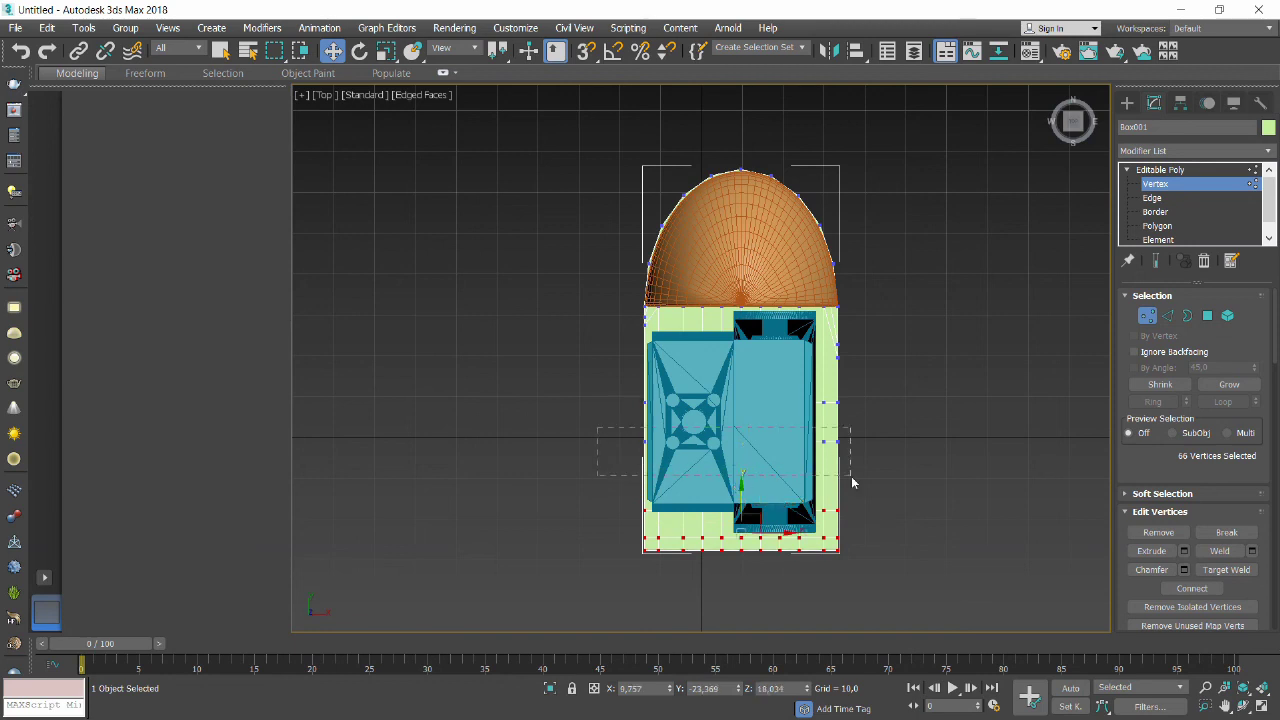
pyautogui.moveTo(852, 483); pyautogui.dragTo(851, 478)
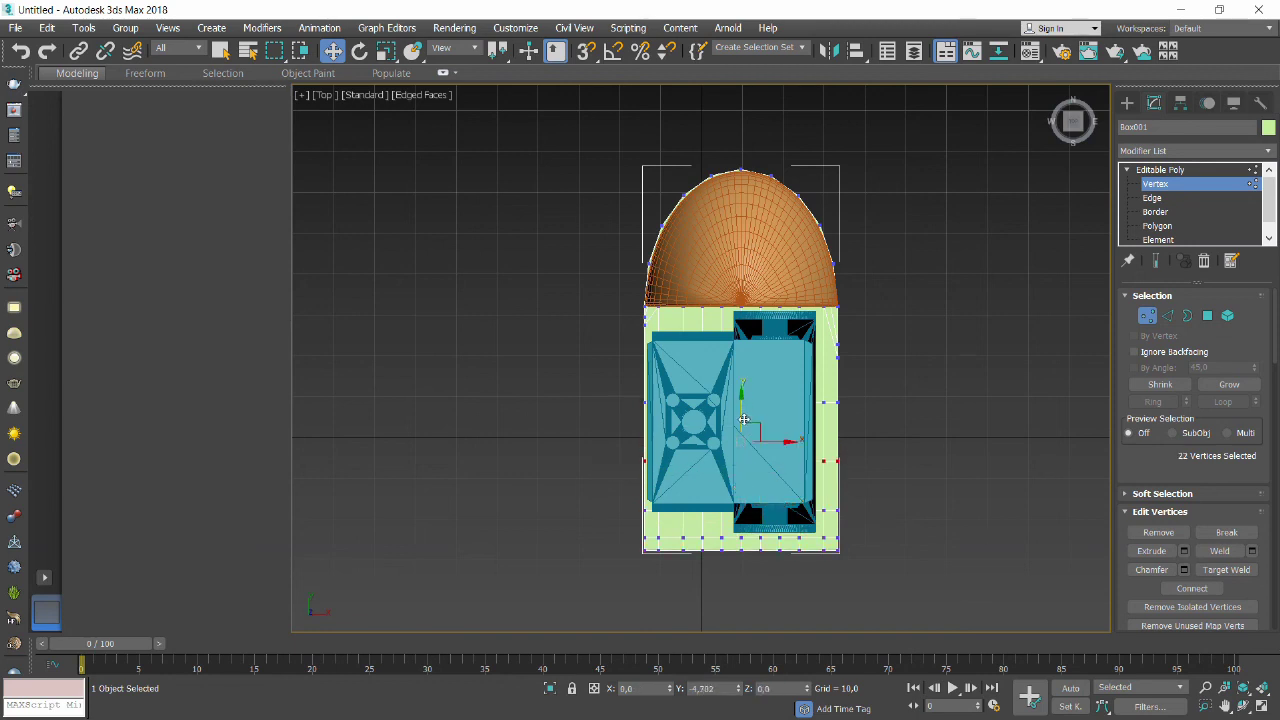
pyautogui.moveTo(744, 419); pyautogui.dragTo(744, 414)
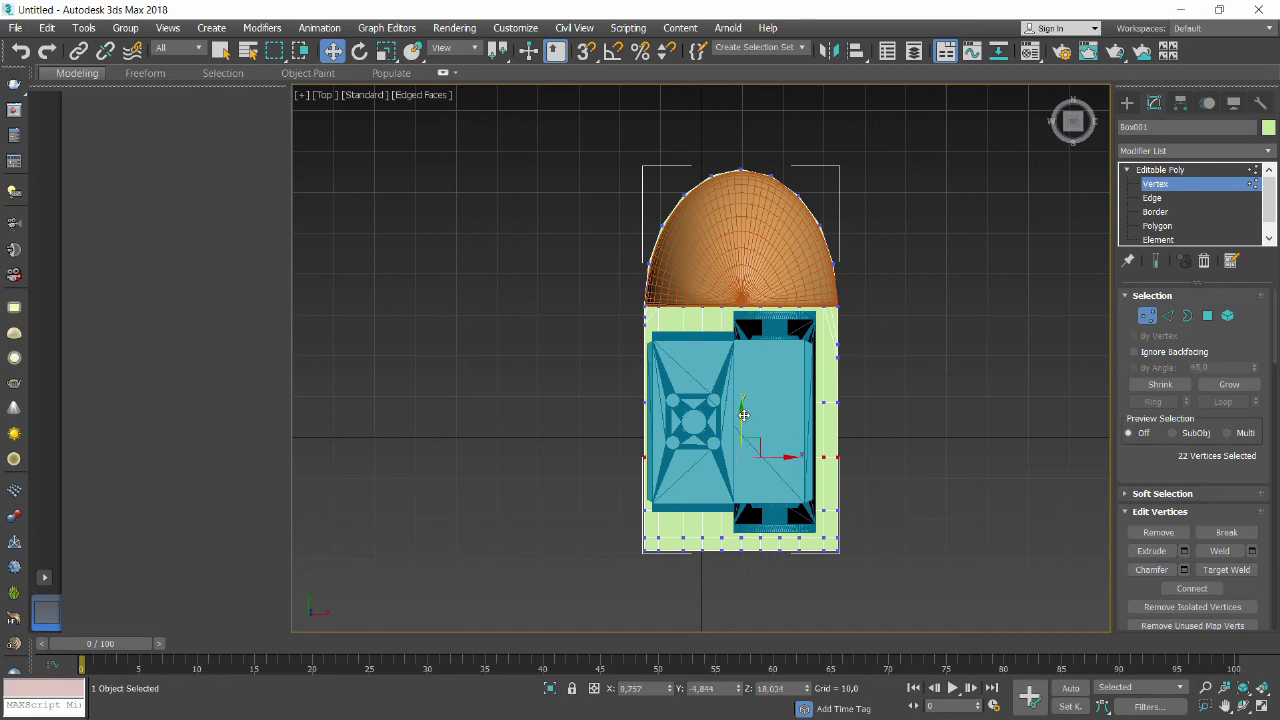
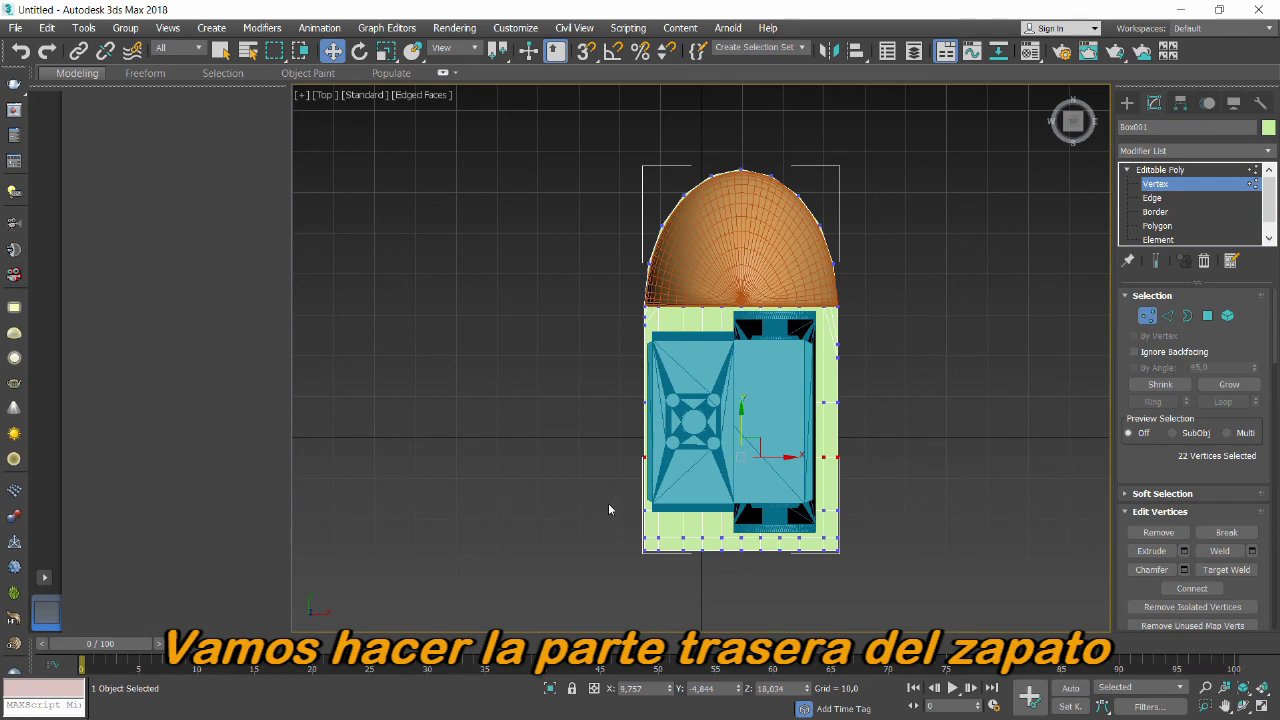
# Shift the bottom vertex rows of the green base along Y to match the Top-view reference.
pyautogui.keyDown('ctrl'); pyautogui.moveTo(608, 503); pyautogui.dragTo(862, 576); pyautogui.keyUp('ctrl')
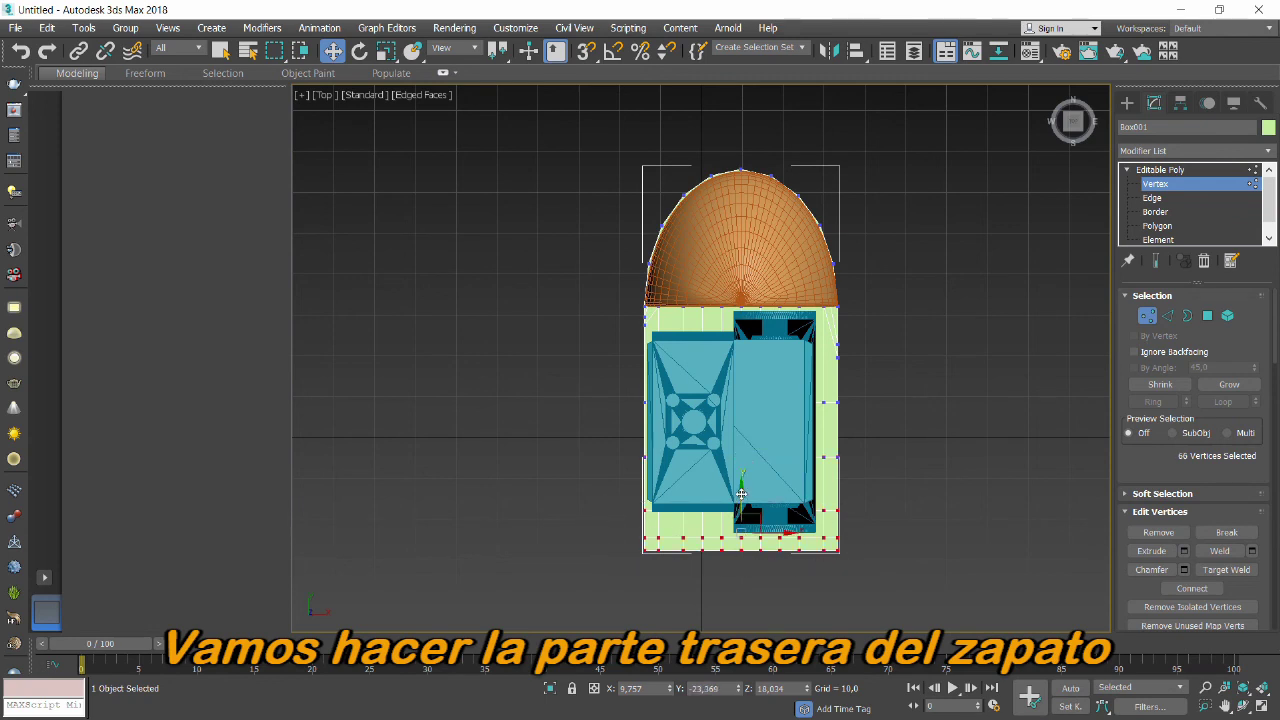
pyautogui.moveTo(741, 493); pyautogui.dragTo(740, 501)
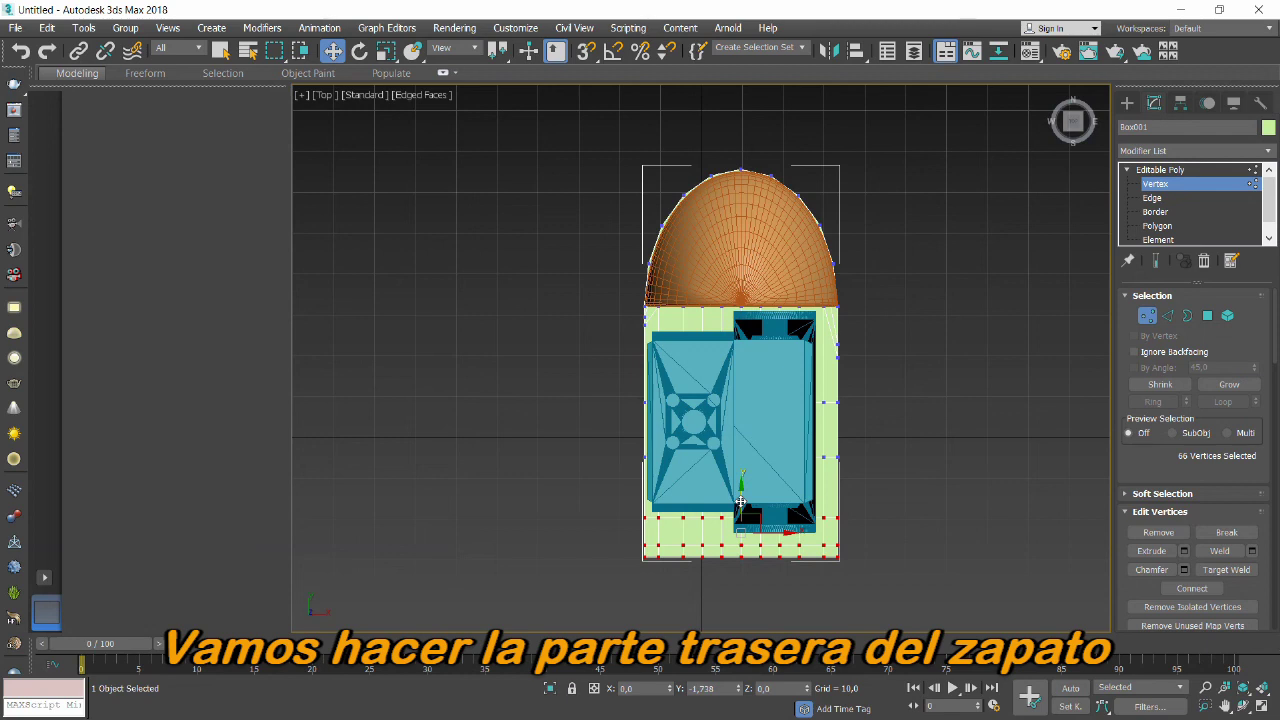
pyautogui.moveTo(740, 501); pyautogui.dragTo(739, 492)
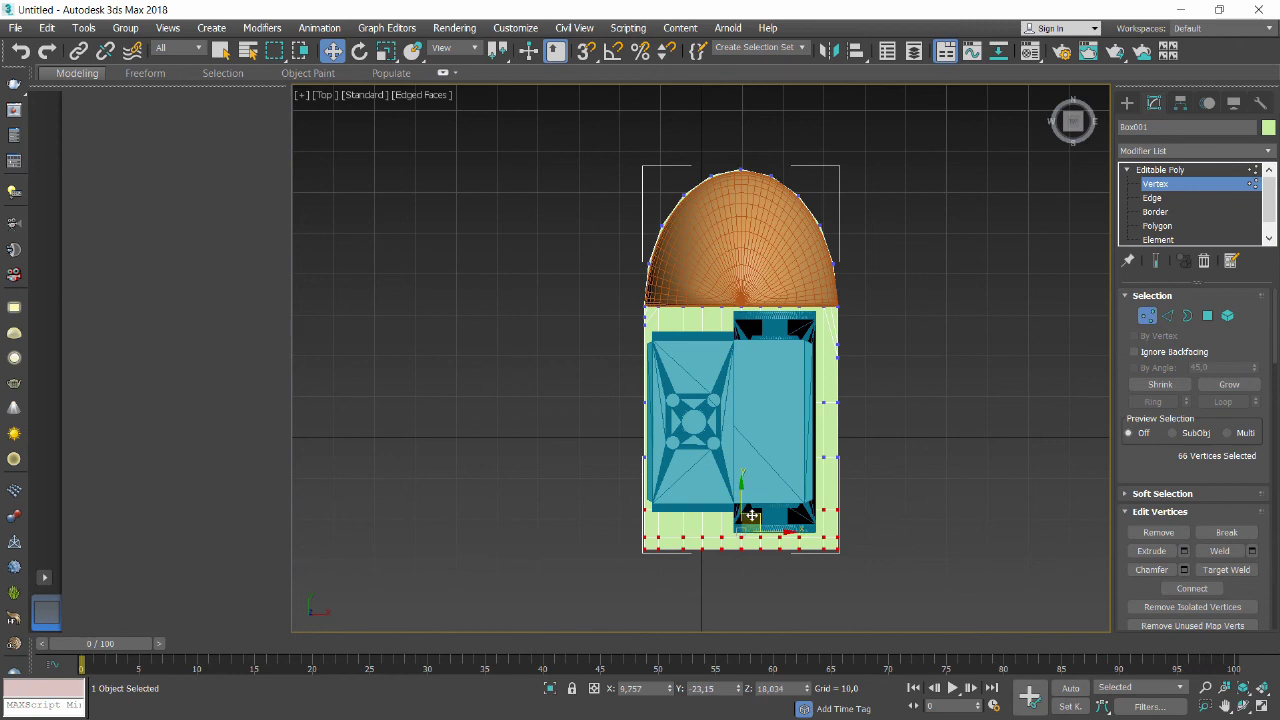
pyautogui.scroll(2, 750, 514)
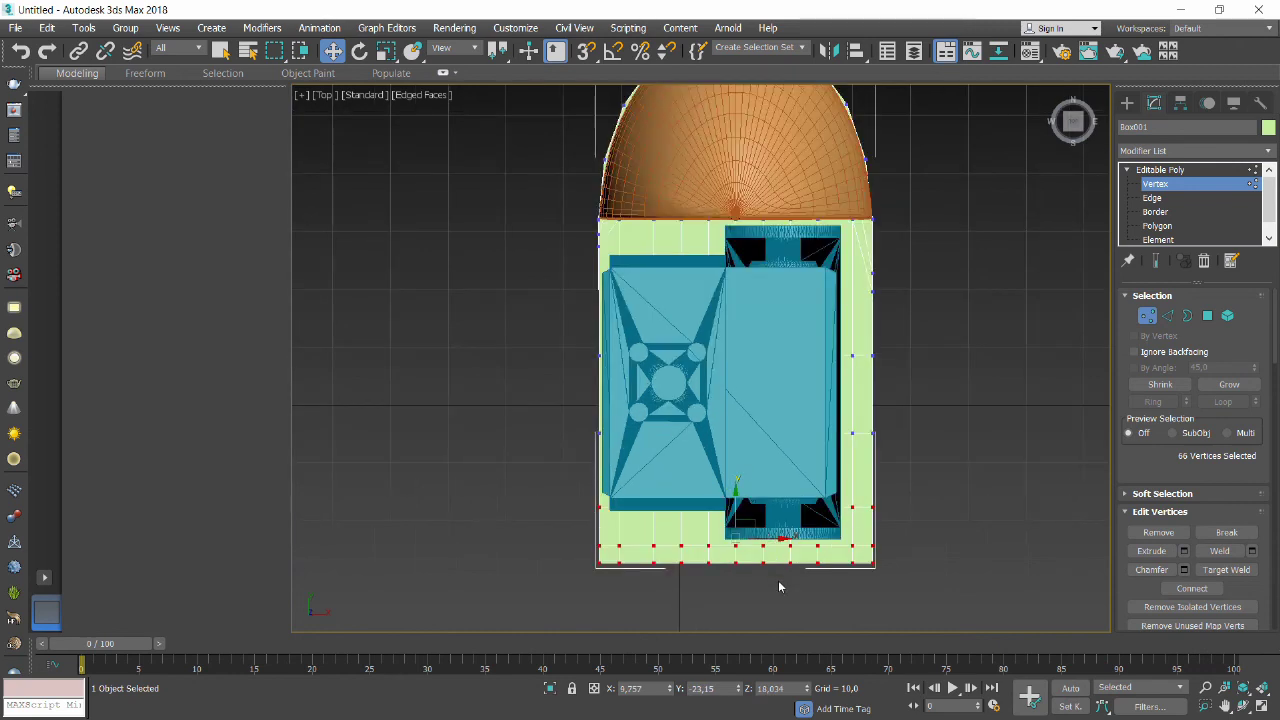
pyautogui.scroll(2, 779, 587)
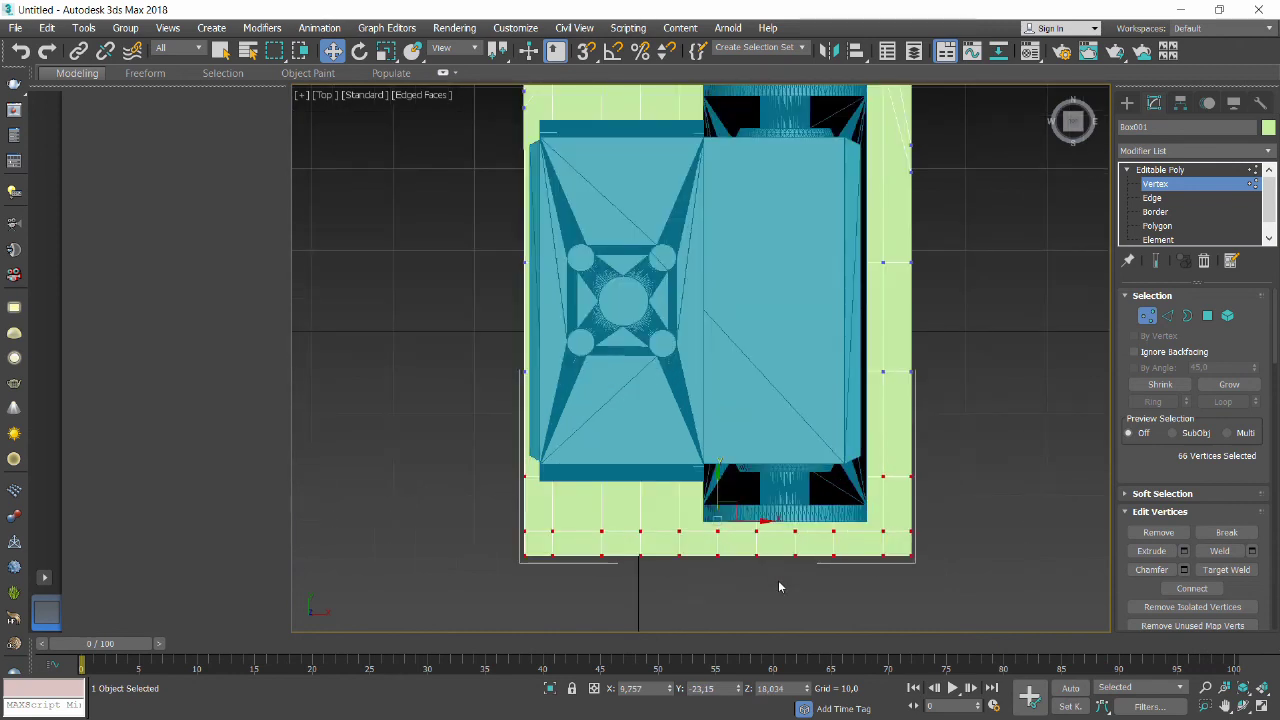
pyautogui.scroll(-2, 779, 587)
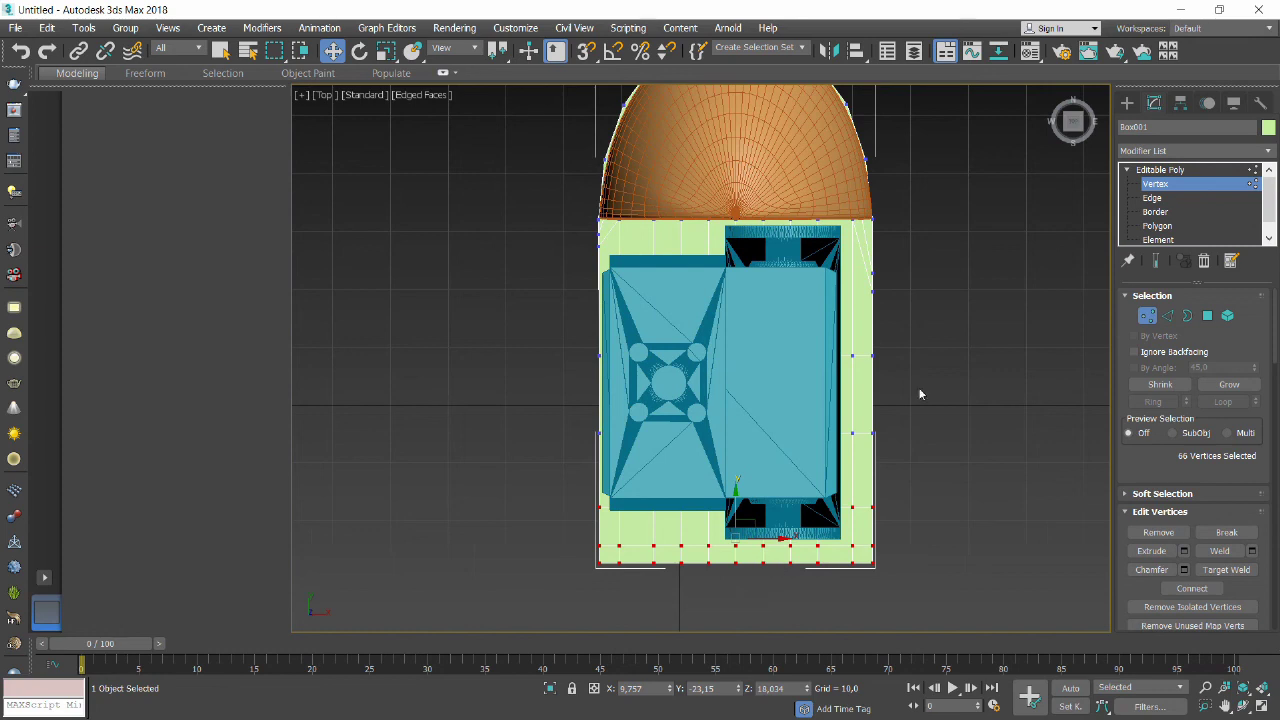
# Deselect the vertices and nudge the blue Robot foot mesh slightly upward.
pyautogui.click(742, 366)
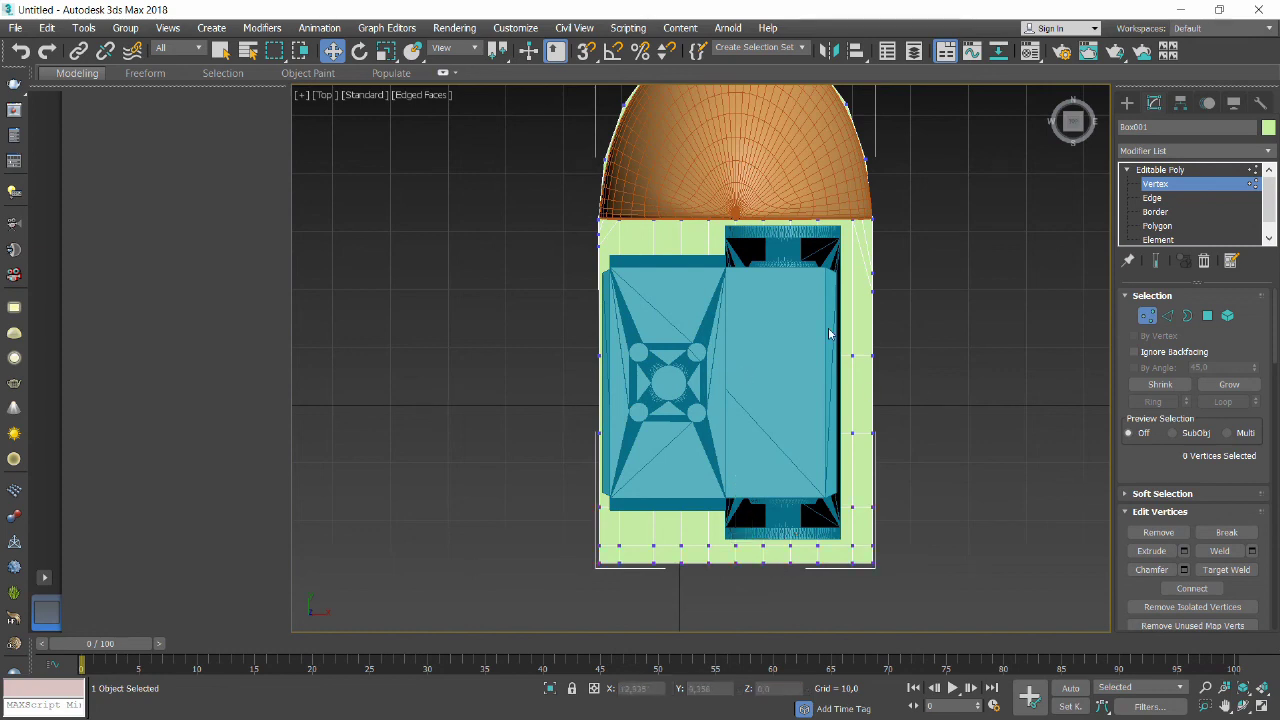
pyautogui.click(1158, 170)
pyautogui.click(790, 330)
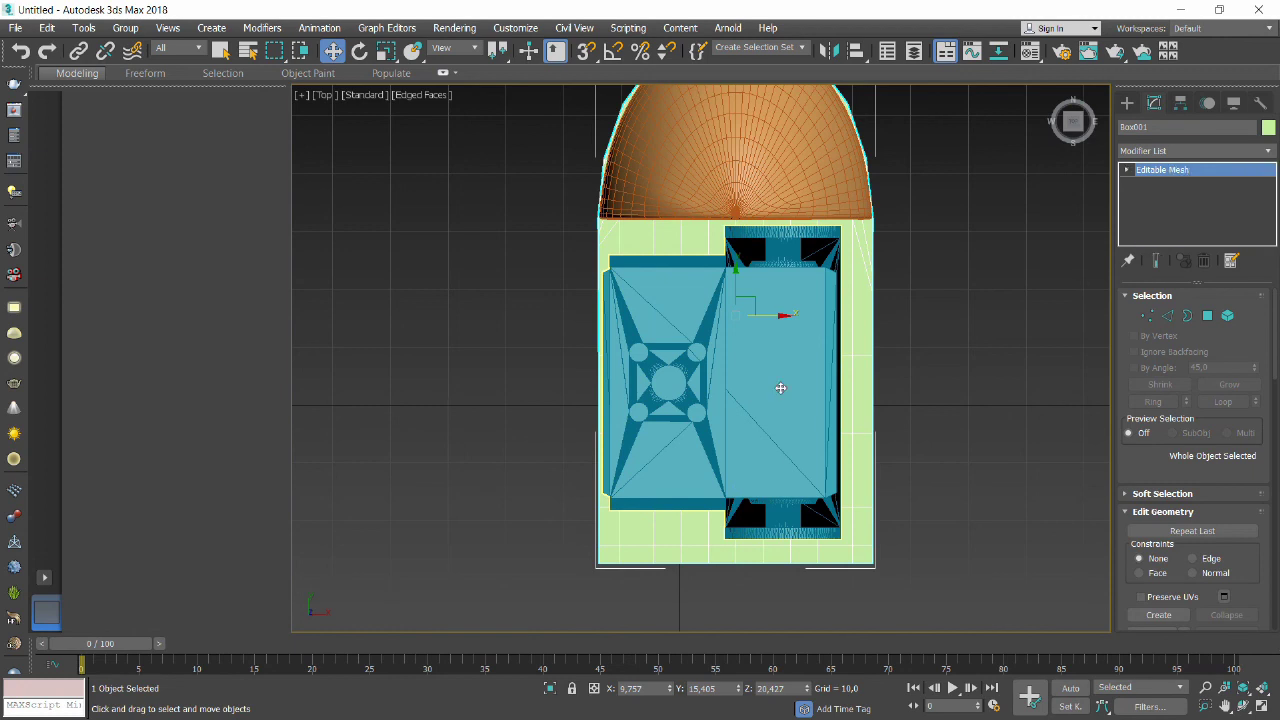
pyautogui.moveTo(736, 332); pyautogui.dragTo(738, 329)
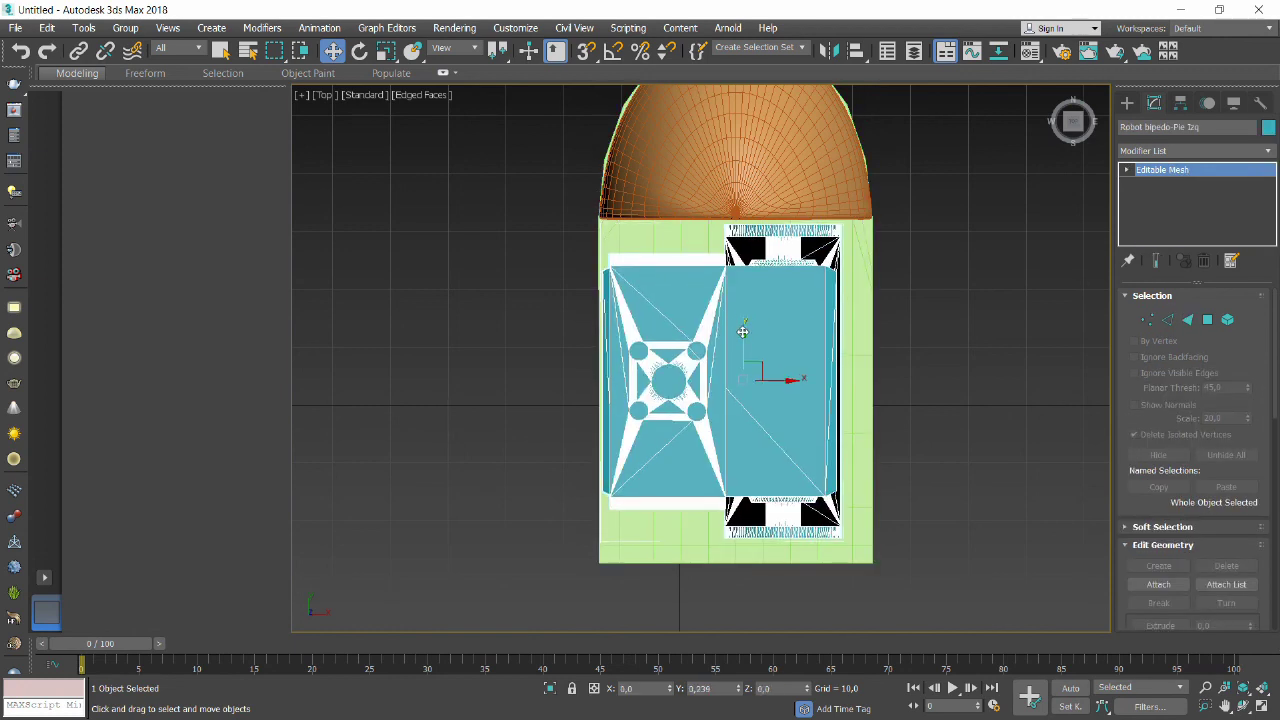
# Reselect Box001 and switch it to Polygon sub-object level.
pyautogui.click(634, 518)
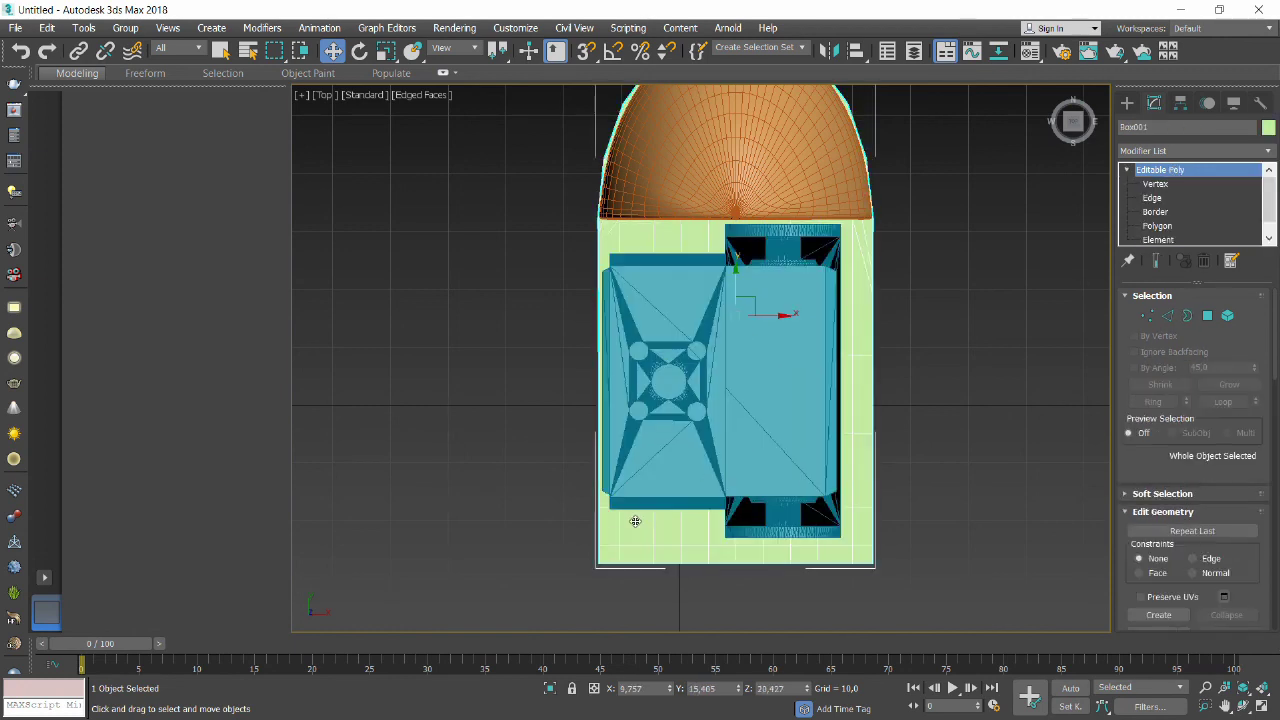
pyautogui.click(1150, 186)
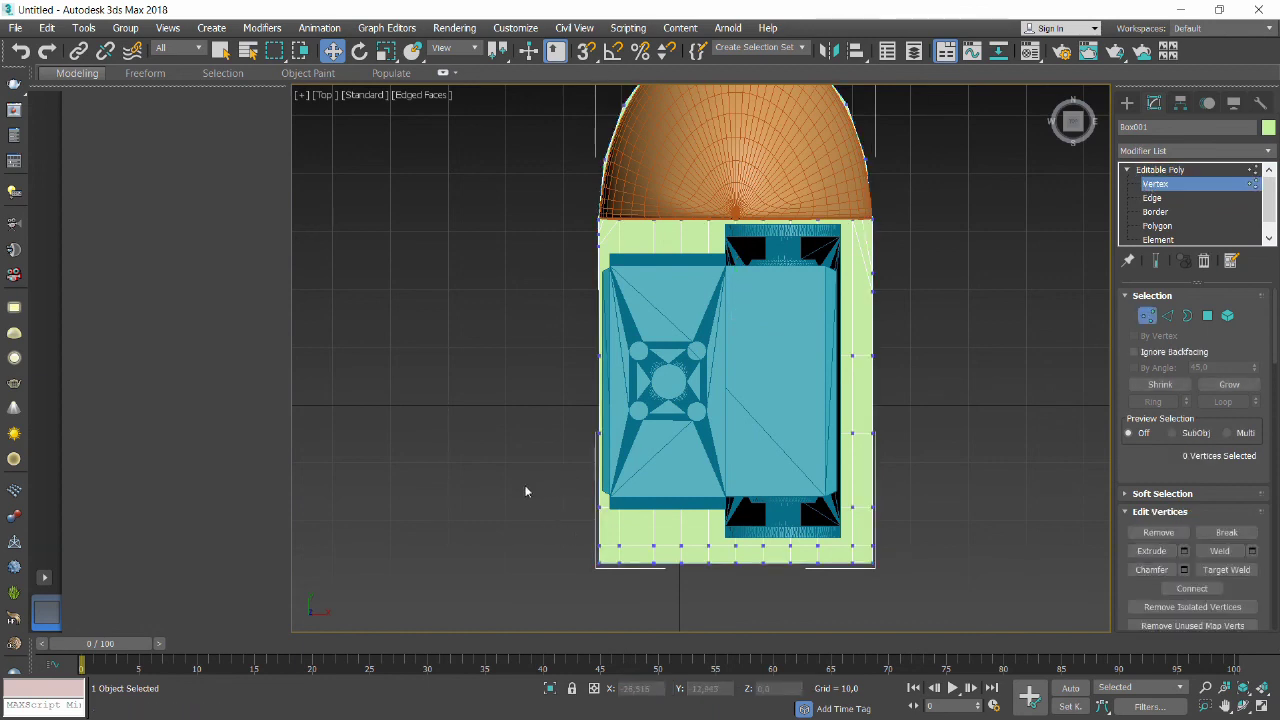
pyautogui.click(1153, 227)
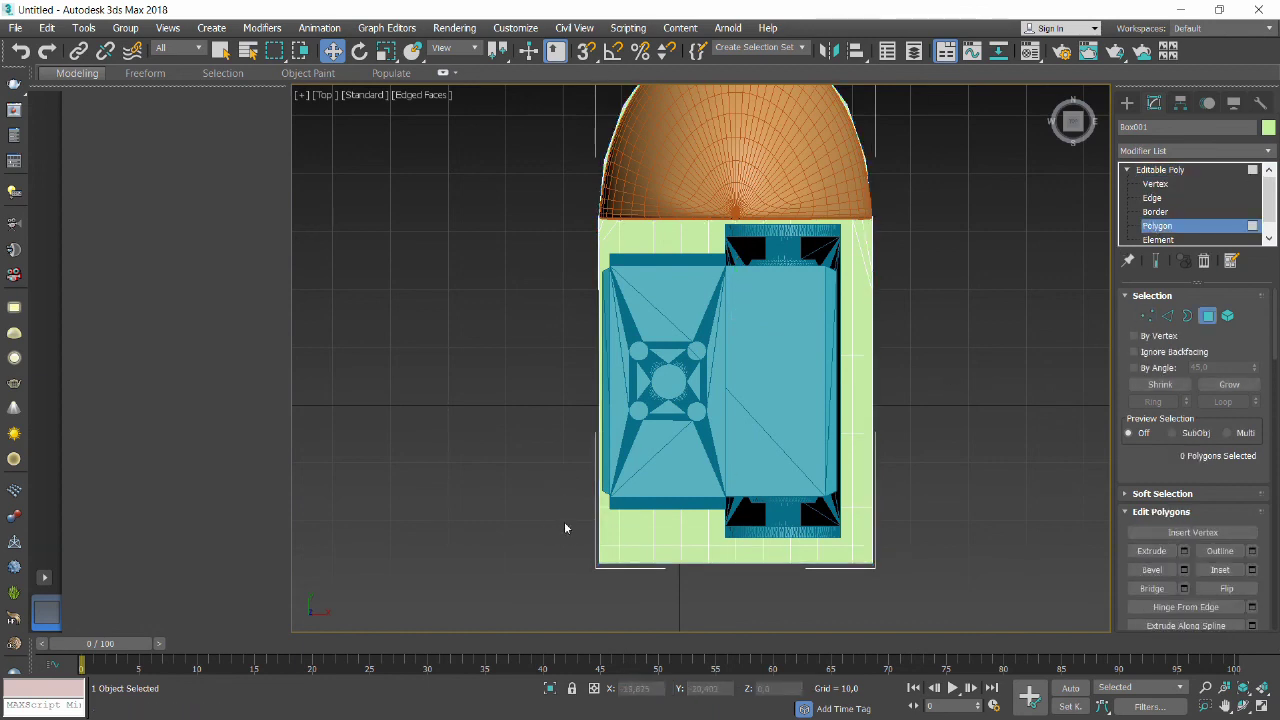
# Slice the bottom row of base faces with a Slice Plane raised into the strip.
pyautogui.moveTo(564, 521); pyautogui.dragTo(907, 536)
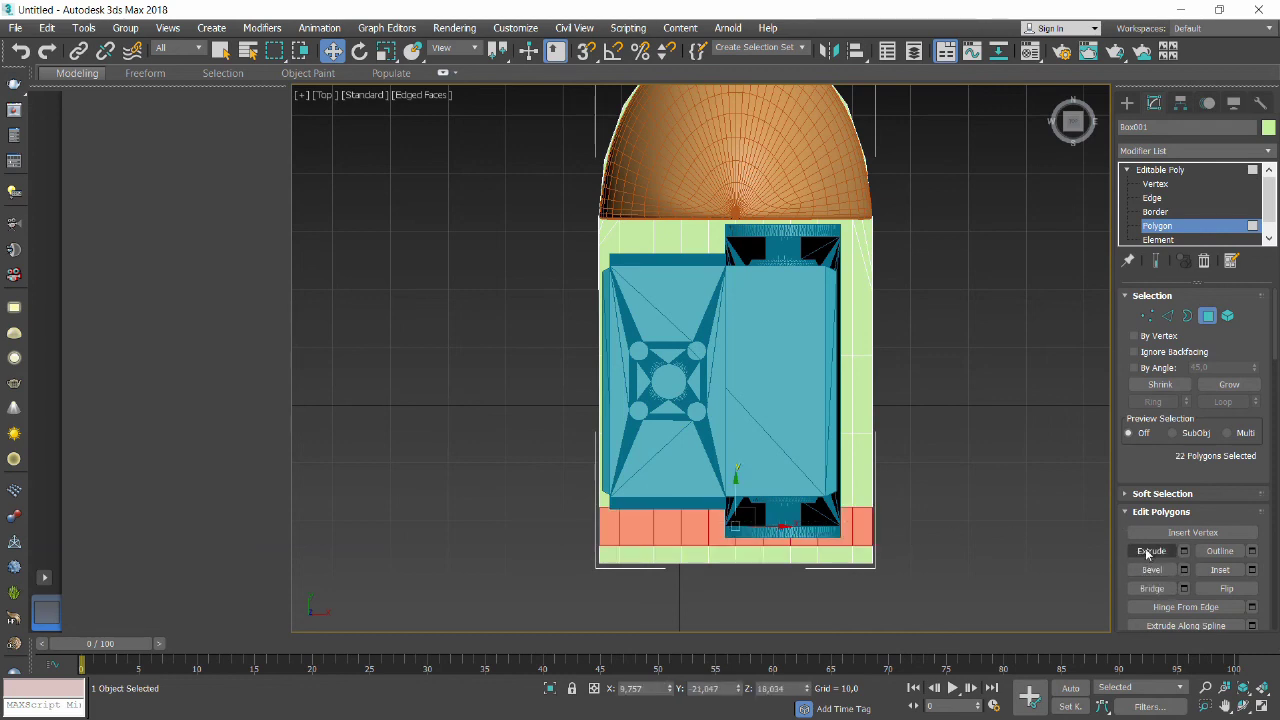
pyautogui.moveTo(1132, 466); pyautogui.dragTo(1143, 149)
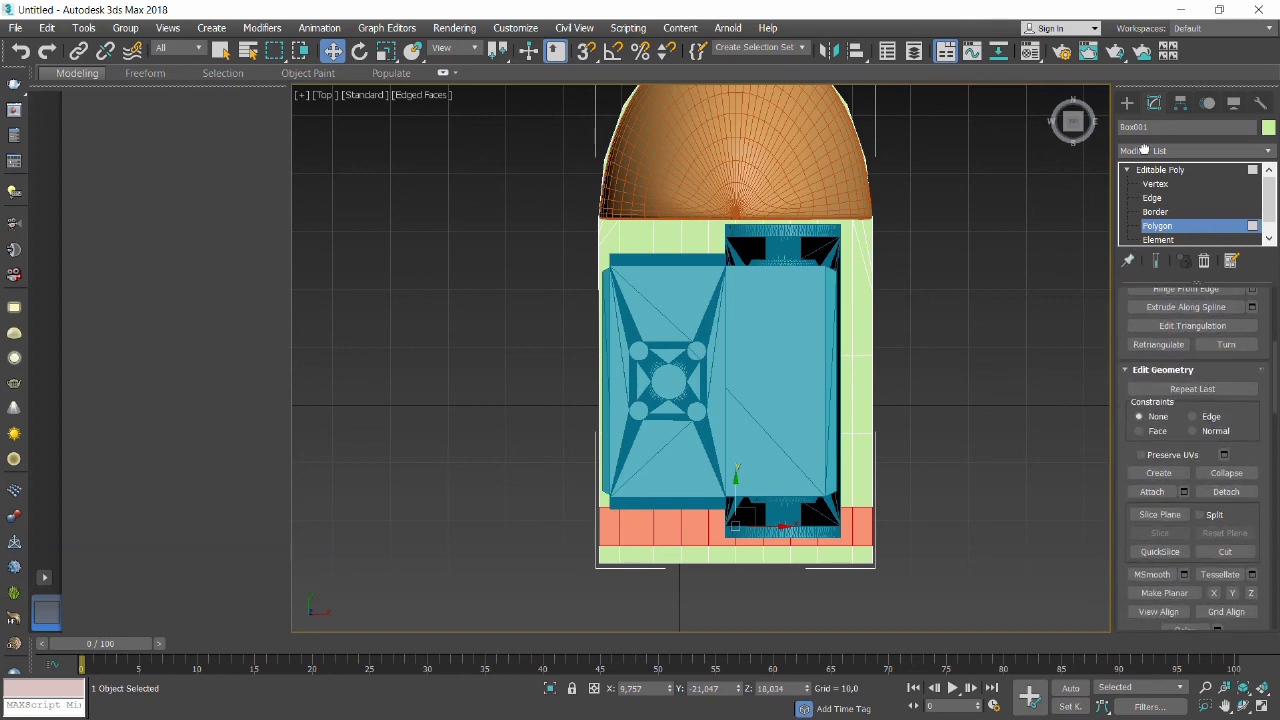
pyautogui.click(1126, 515)
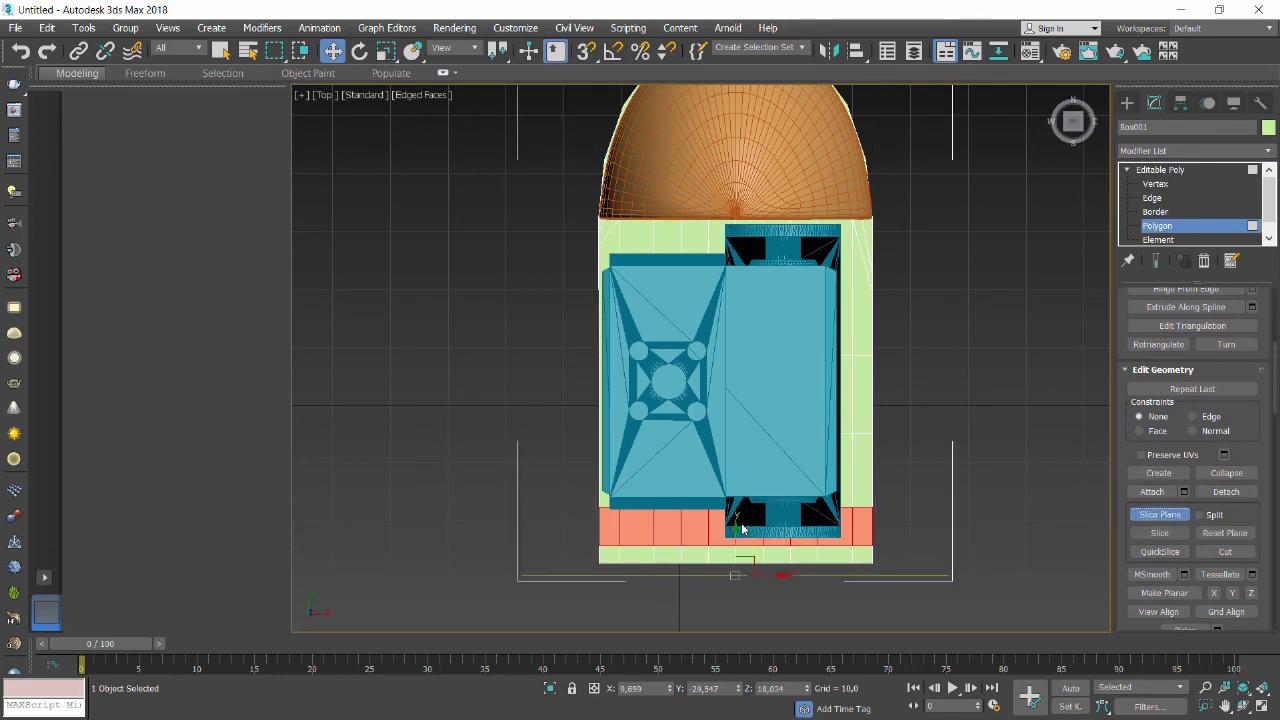
pyautogui.moveTo(735, 530); pyautogui.dragTo(735, 488)
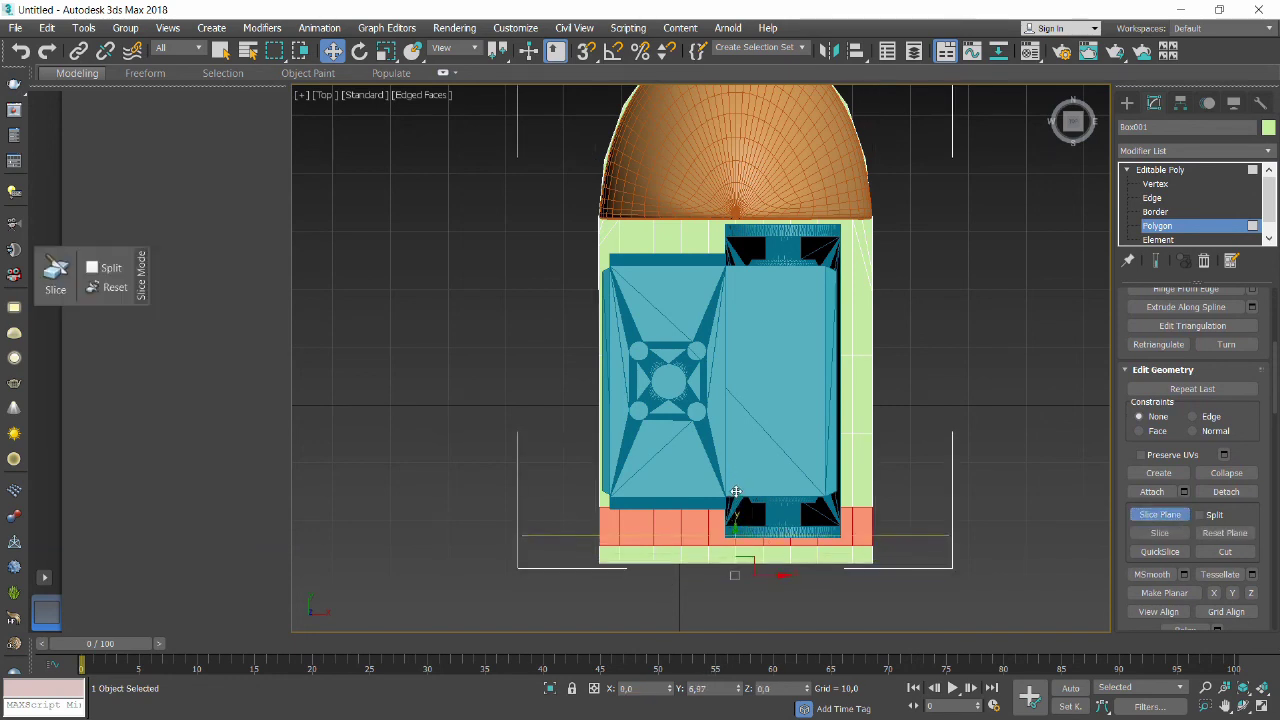
pyautogui.moveTo(735, 488); pyautogui.dragTo(732, 478)
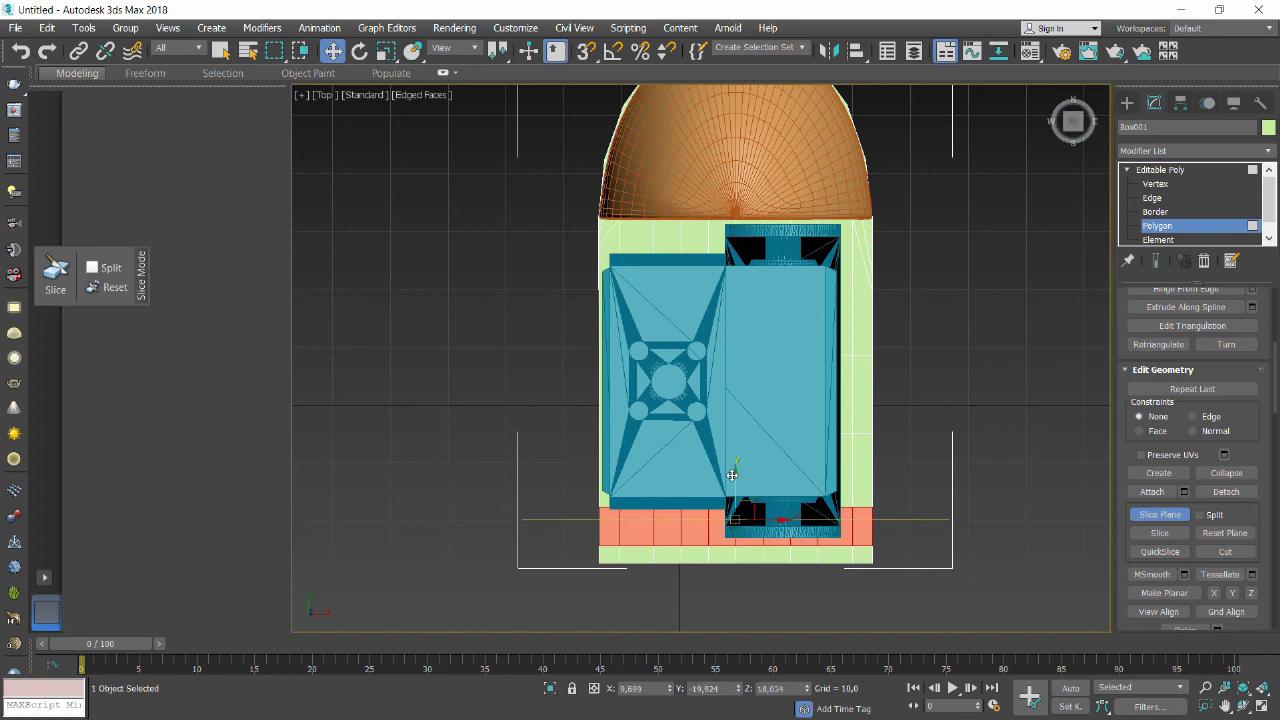
pyautogui.click(1162, 533)
# Turn off Slice Plane and select the back-edge row plus both corner faces of the base.
pyautogui.click(1158, 514)
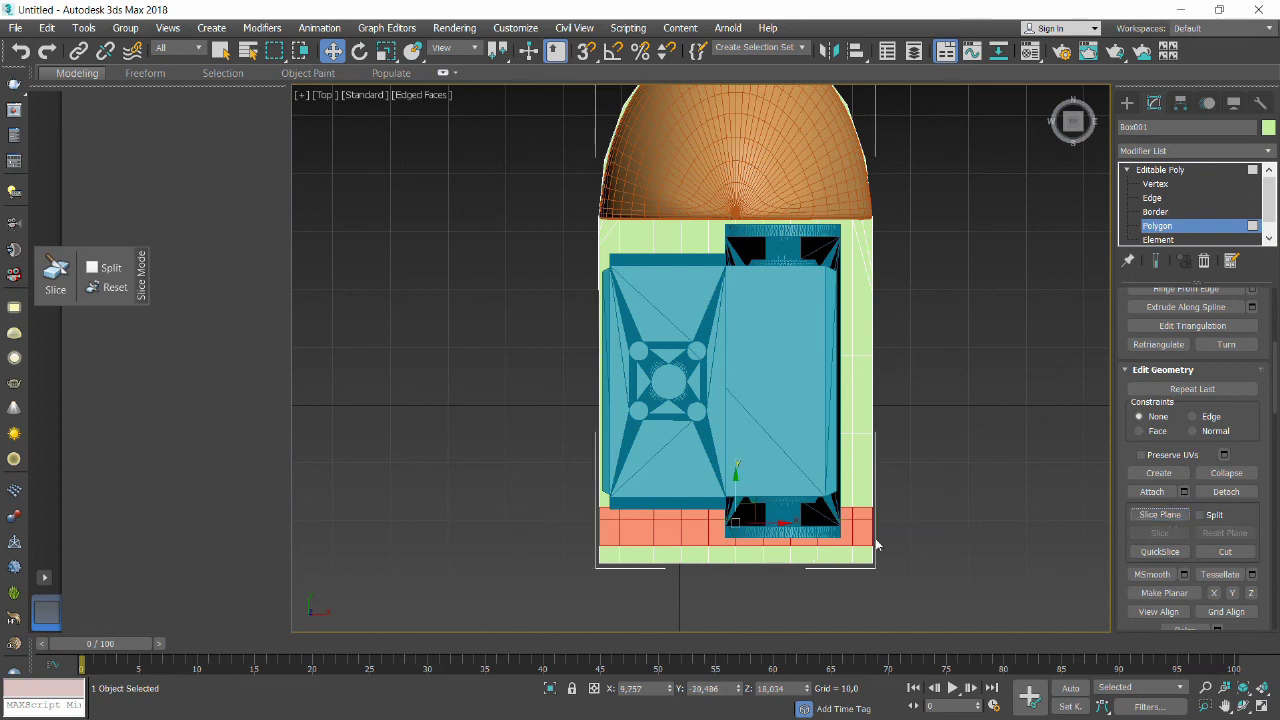
pyautogui.click(862, 535)
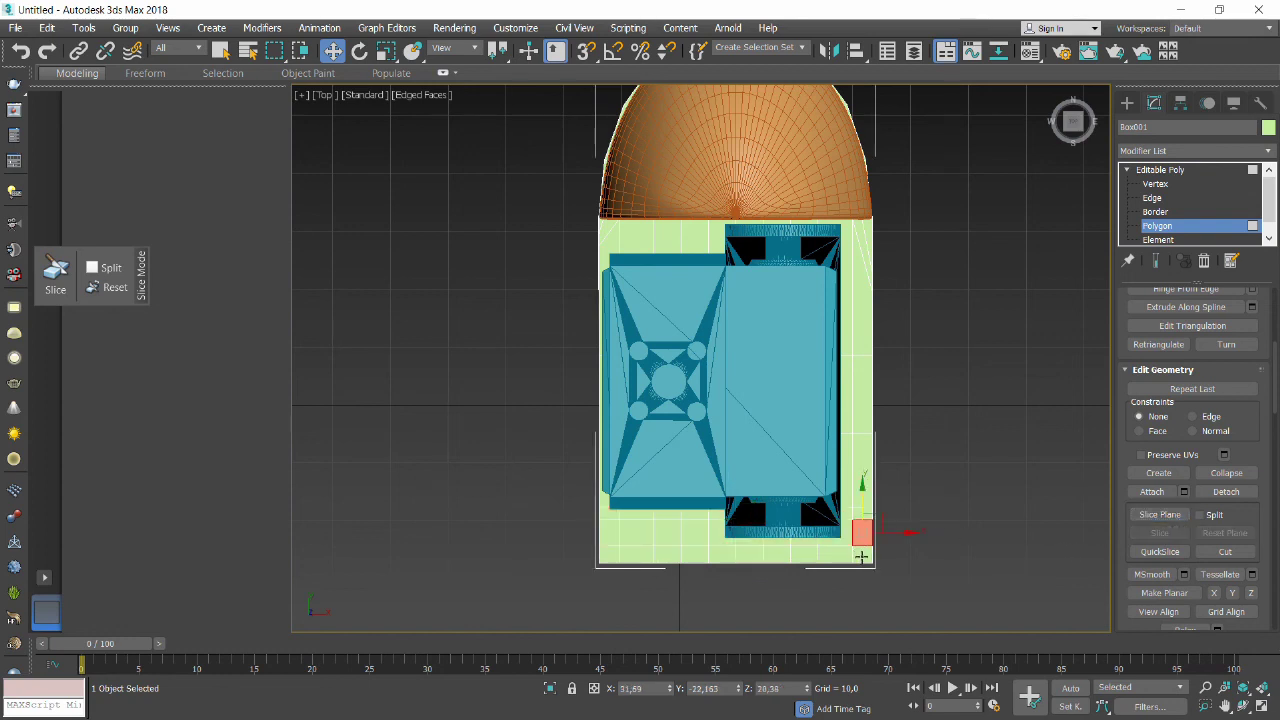
pyautogui.keyDown('shift'); pyautogui.click(861, 557); pyautogui.keyUp('shift')
pyautogui.click(854, 588)
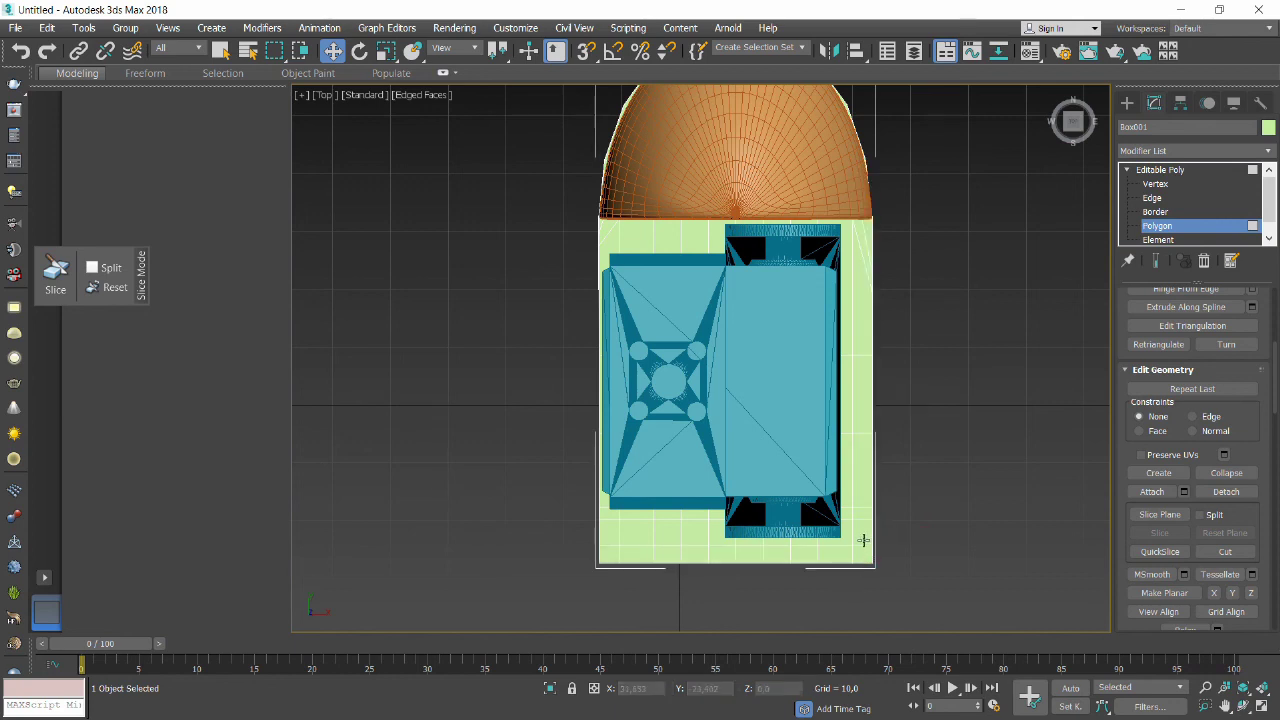
pyautogui.click(862, 540)
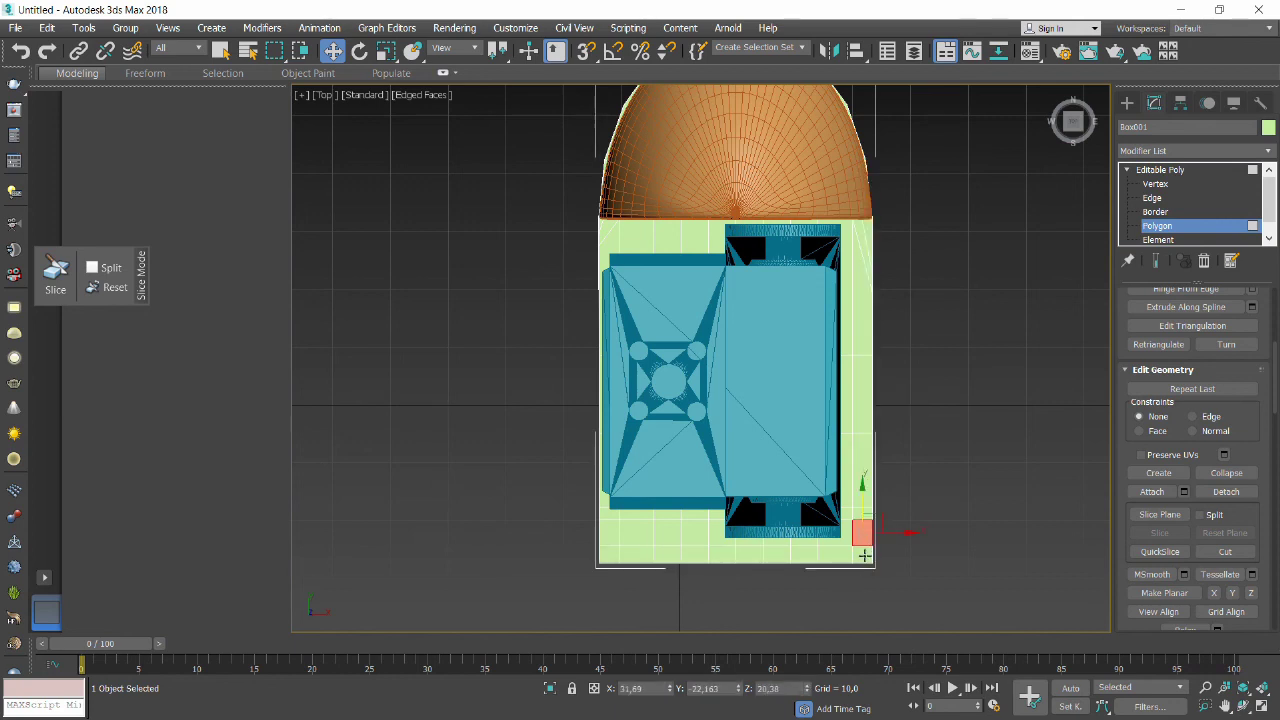
pyautogui.moveTo(864, 556)
pyautogui.keyDown('ctrl'); pyautogui.mouseDown()
pyautogui.moveTo(642, 555)
pyautogui.moveTo(611, 539)
pyautogui.mouseUp(); pyautogui.keyUp('ctrl')
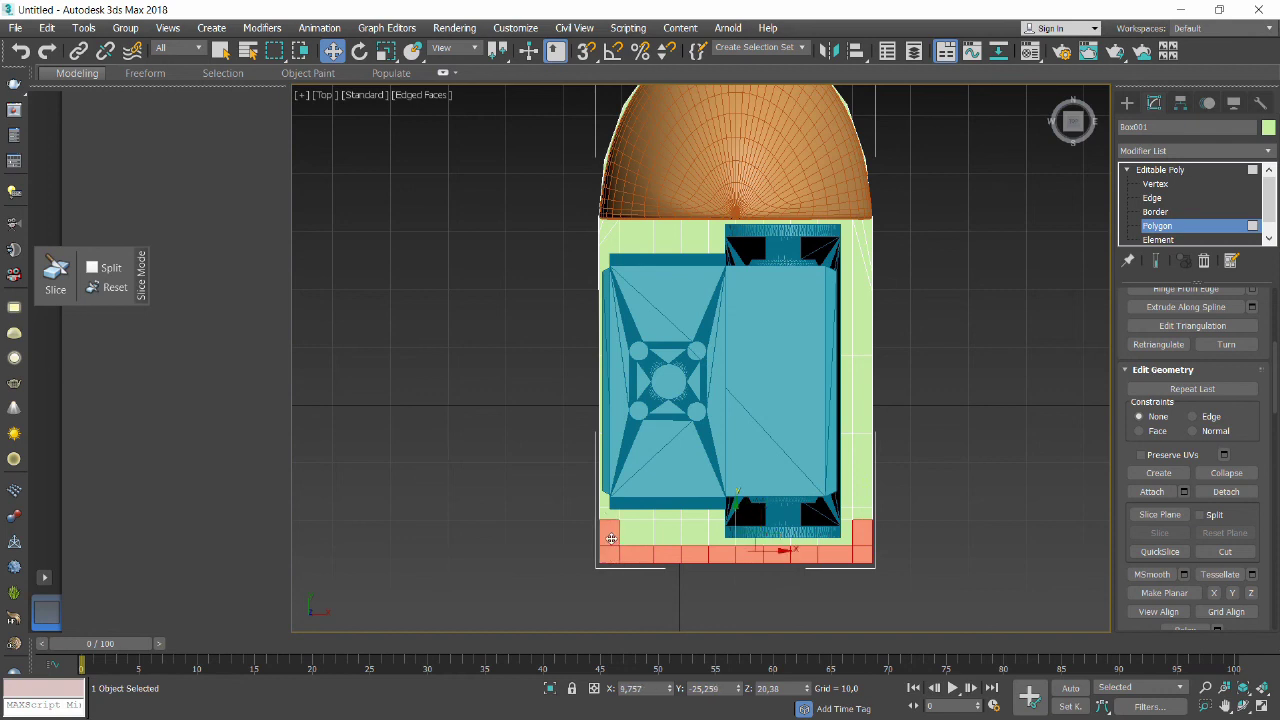
pyautogui.click(1243, 706)
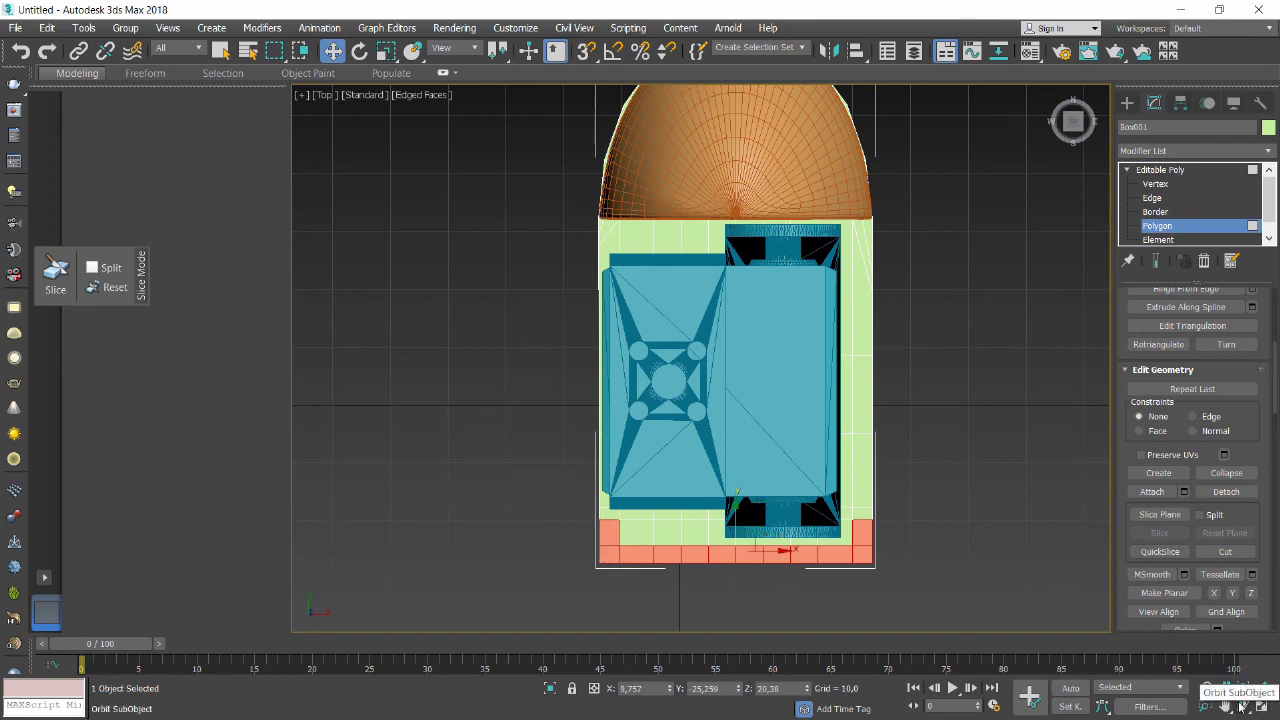
pyautogui.moveTo(783, 428)
pyautogui.mouseDown()
pyautogui.moveTo(737, 414)
pyautogui.moveTo(694, 377)
pyautogui.moveTo(714, 394)
pyautogui.moveTo(720, 440)
pyautogui.moveTo(709, 362)
pyautogui.mouseUp()
# Extrude the selected orange border faces upward into a low wall.
pyautogui.scroll(4, 709, 362)
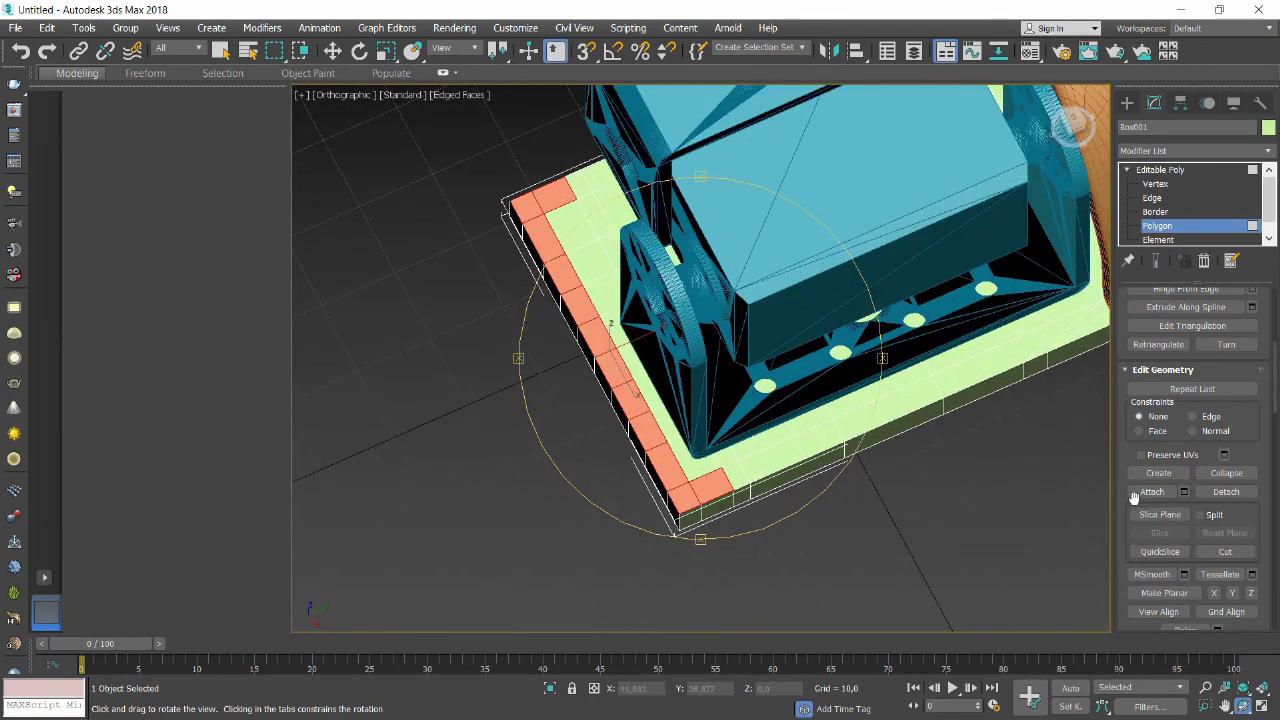
pyautogui.moveTo(1130, 447); pyautogui.dragTo(1142, 272)
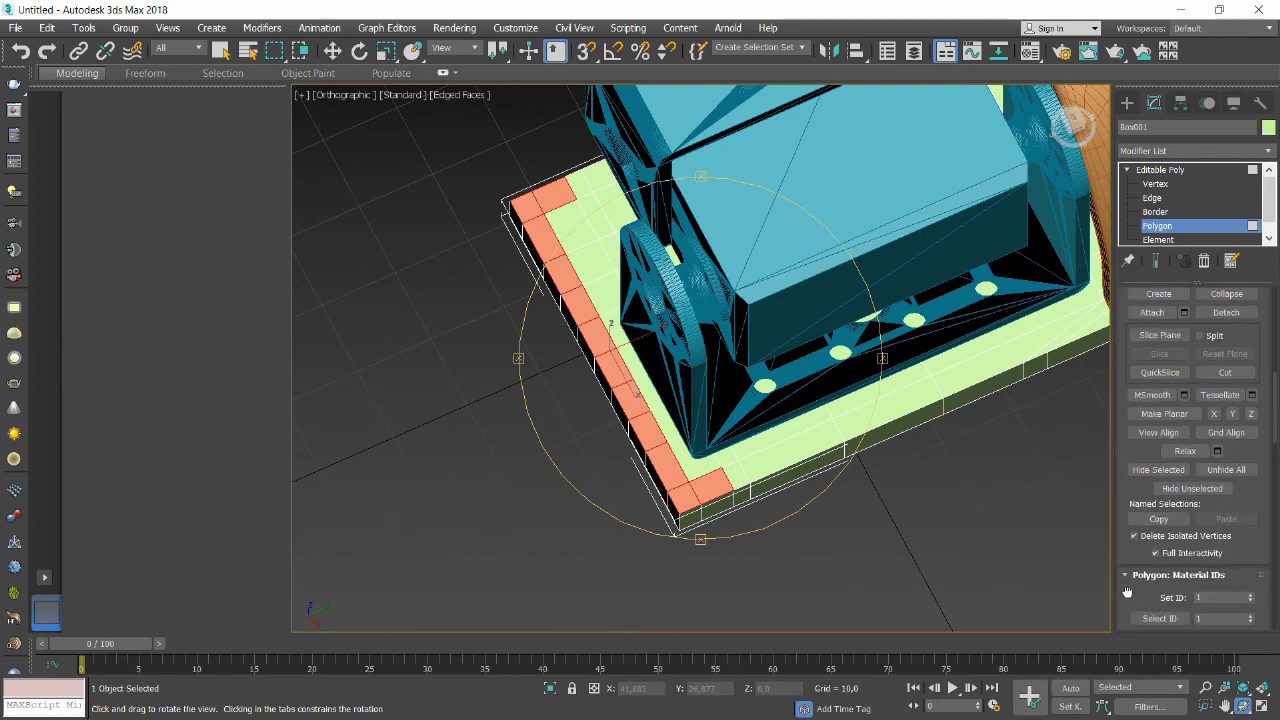
pyautogui.moveTo(1127, 593); pyautogui.dragTo(1121, 632)
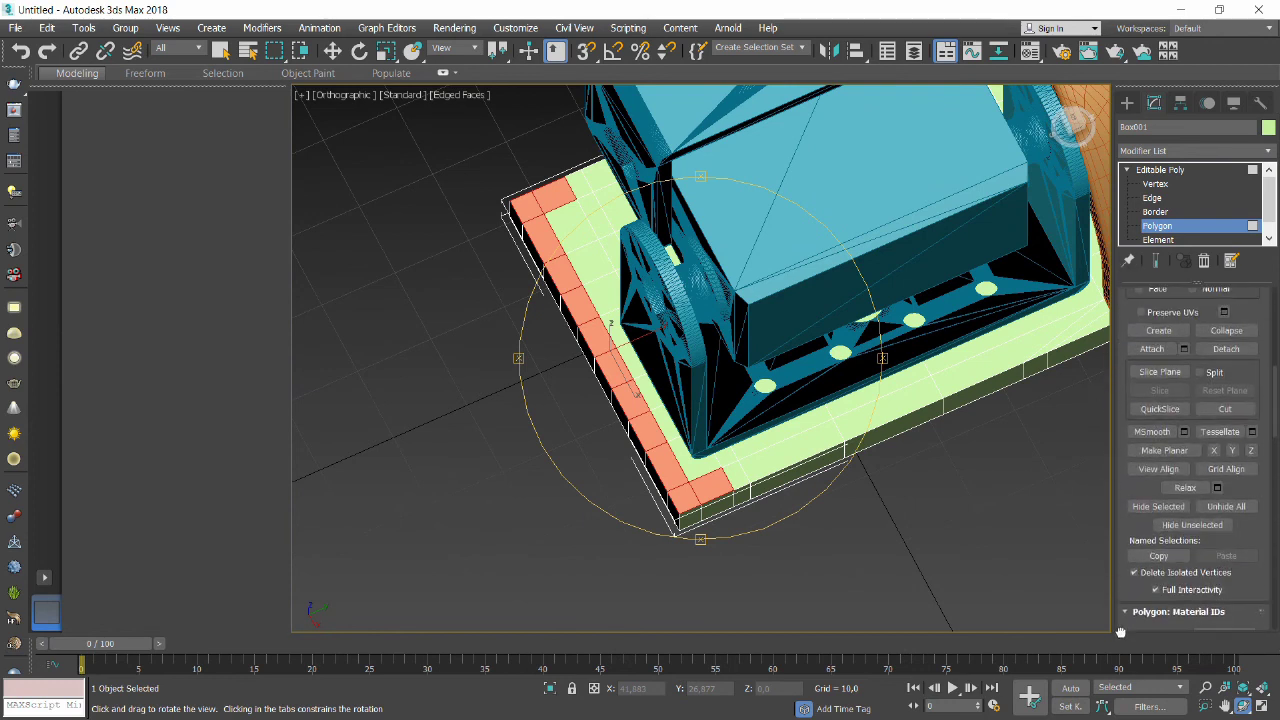
pyautogui.moveTo(1125, 390); pyautogui.dragTo(1126, 653)
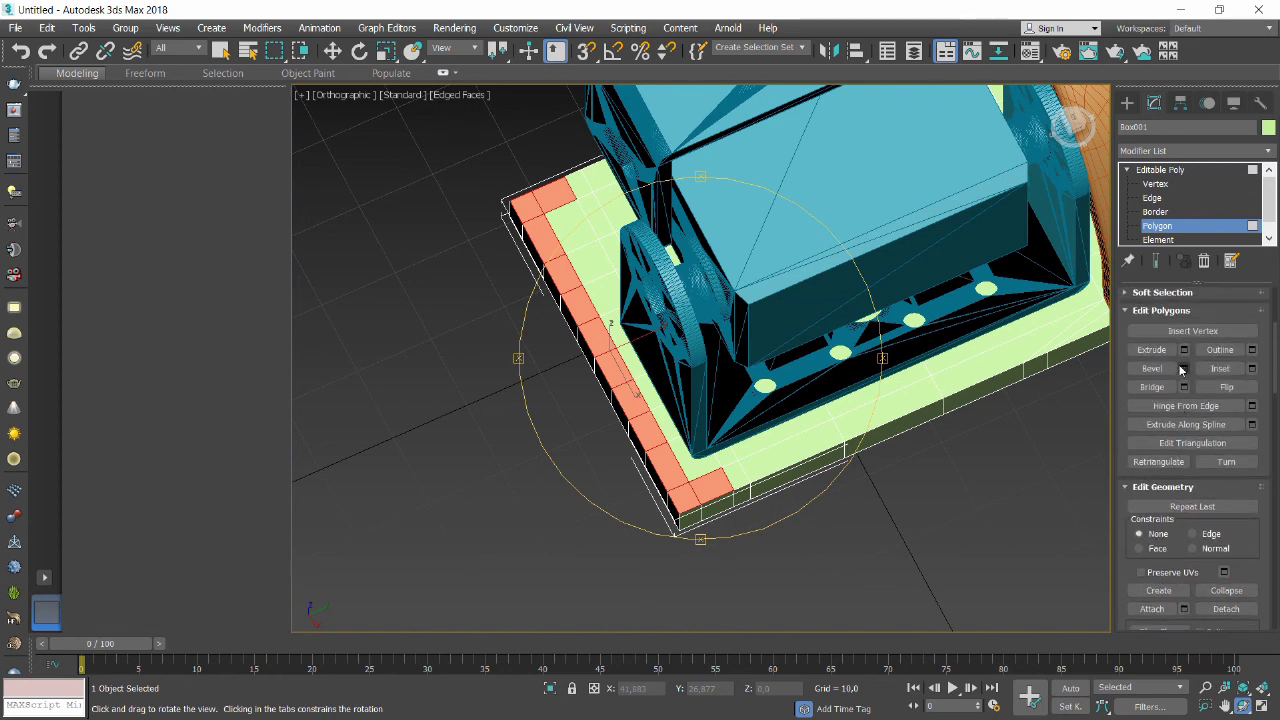
pyautogui.click(1151, 349)
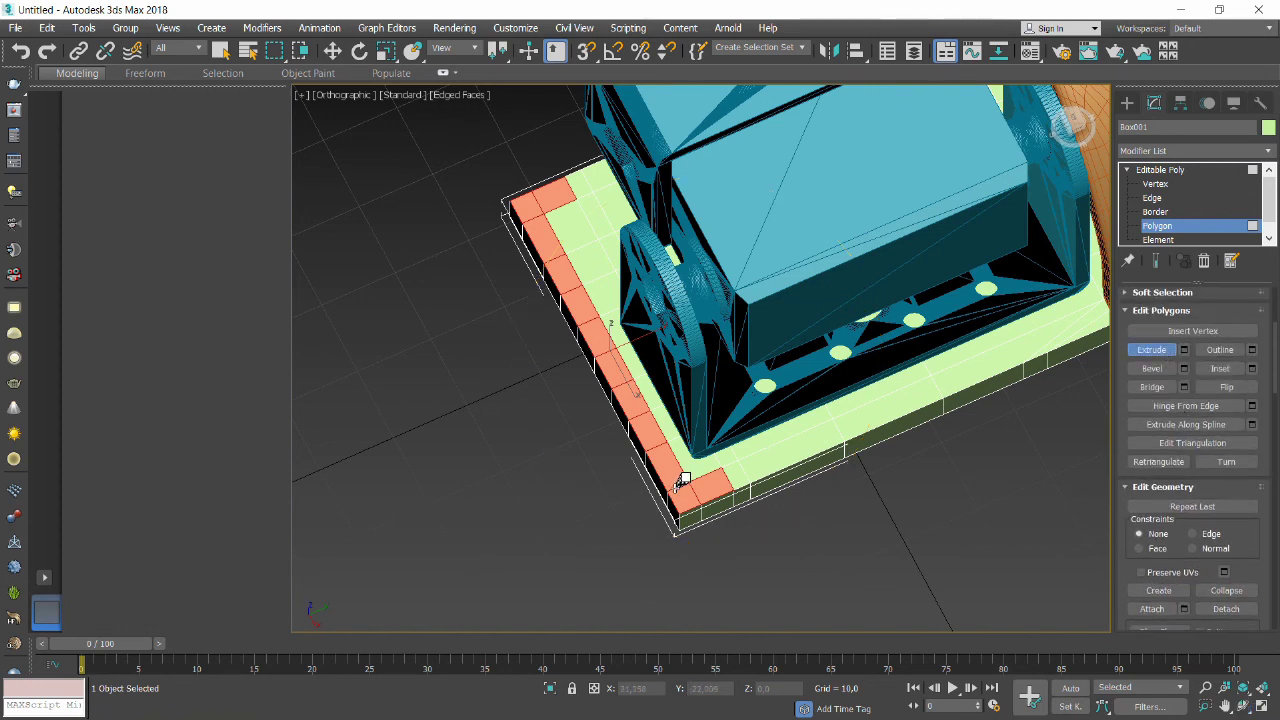
pyautogui.moveTo(679, 472); pyautogui.dragTo(666, 340)
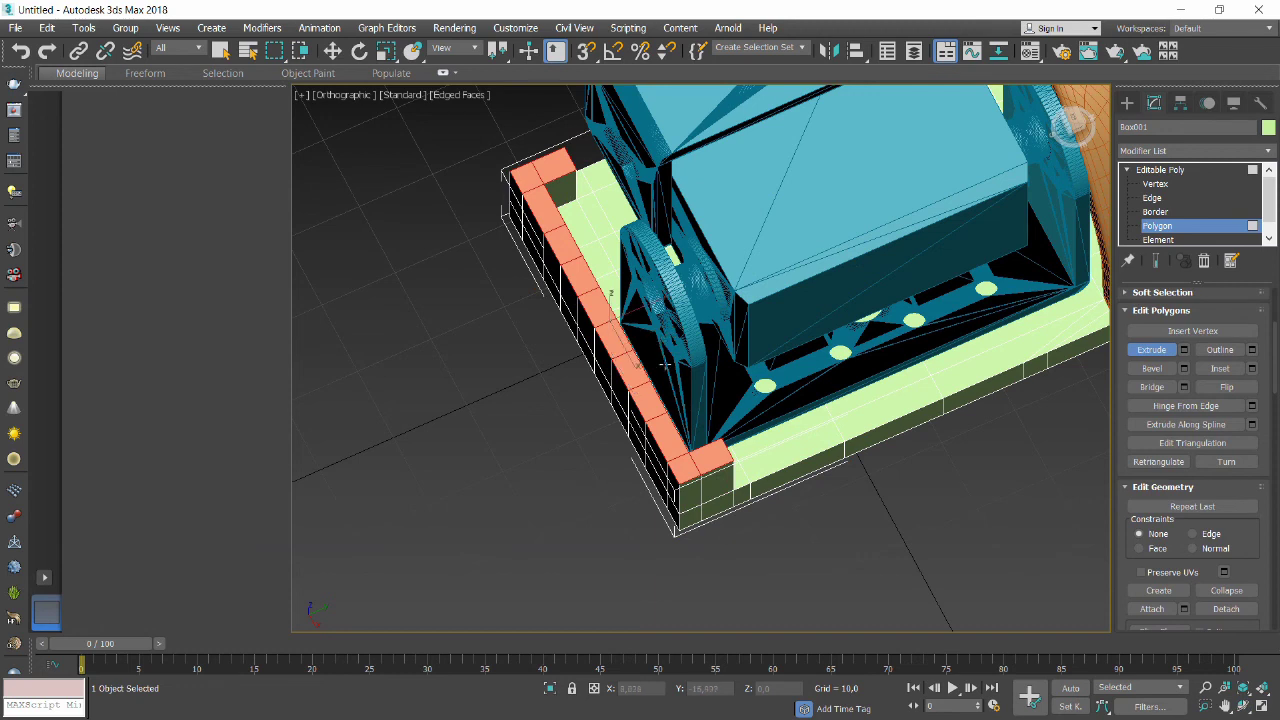
pyautogui.moveTo(687, 462); pyautogui.dragTo(680, 343)
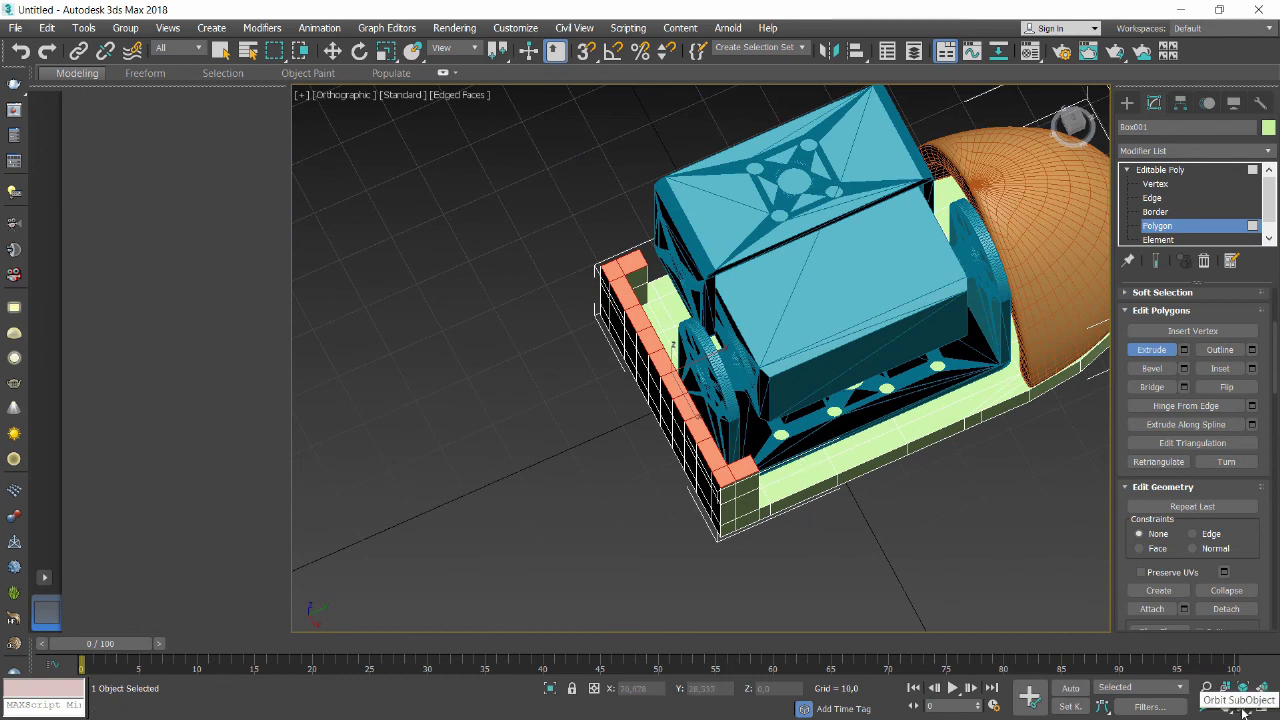
# Check the wall from a lower frontal view, undoing two changes and redoing one.
pyautogui.click(1243, 706)
pyautogui.moveTo(727, 437)
pyautogui.mouseDown()
pyautogui.moveTo(716, 373)
pyautogui.moveTo(700, 366)
pyautogui.moveTo(689, 416)
pyautogui.moveTo(719, 481)
pyautogui.moveTo(730, 470)
pyautogui.mouseUp()
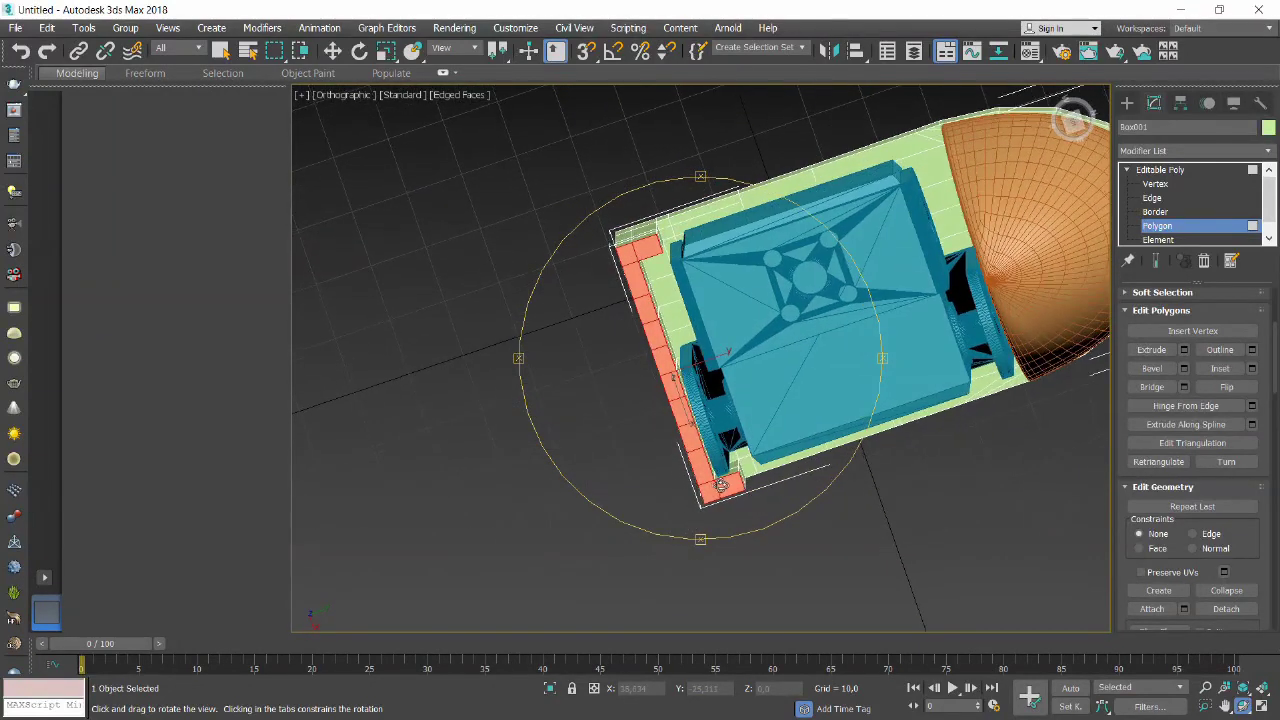
pyautogui.click(22, 55)
pyautogui.click(22, 55)
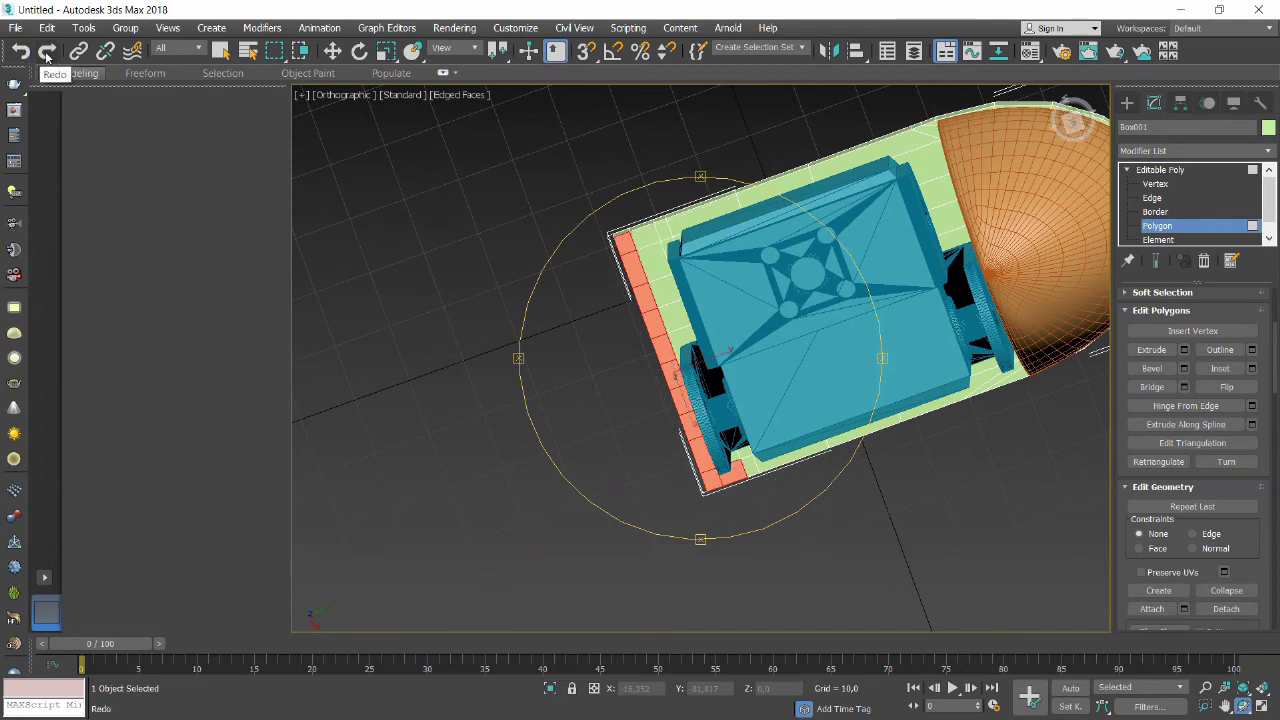
pyautogui.click(22, 55)
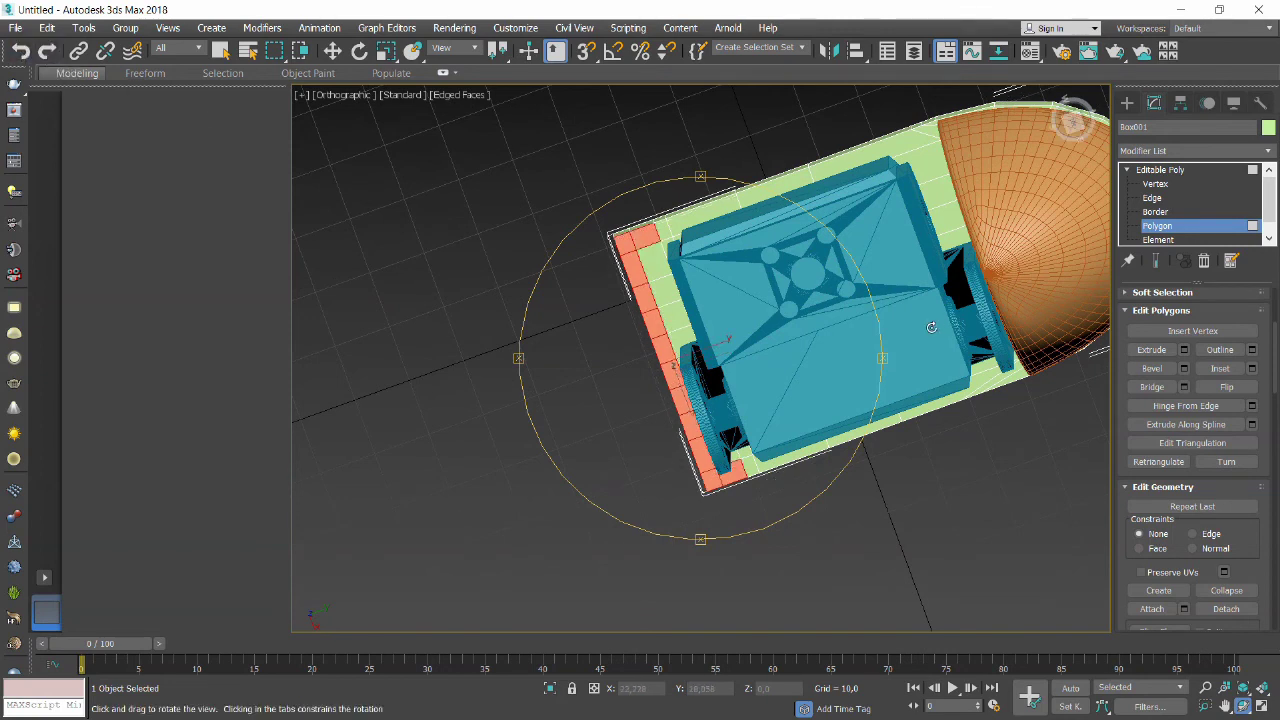
# In Top view, nudge the vertex row near the front of the base slightly back along Y.
pyautogui.press('t')
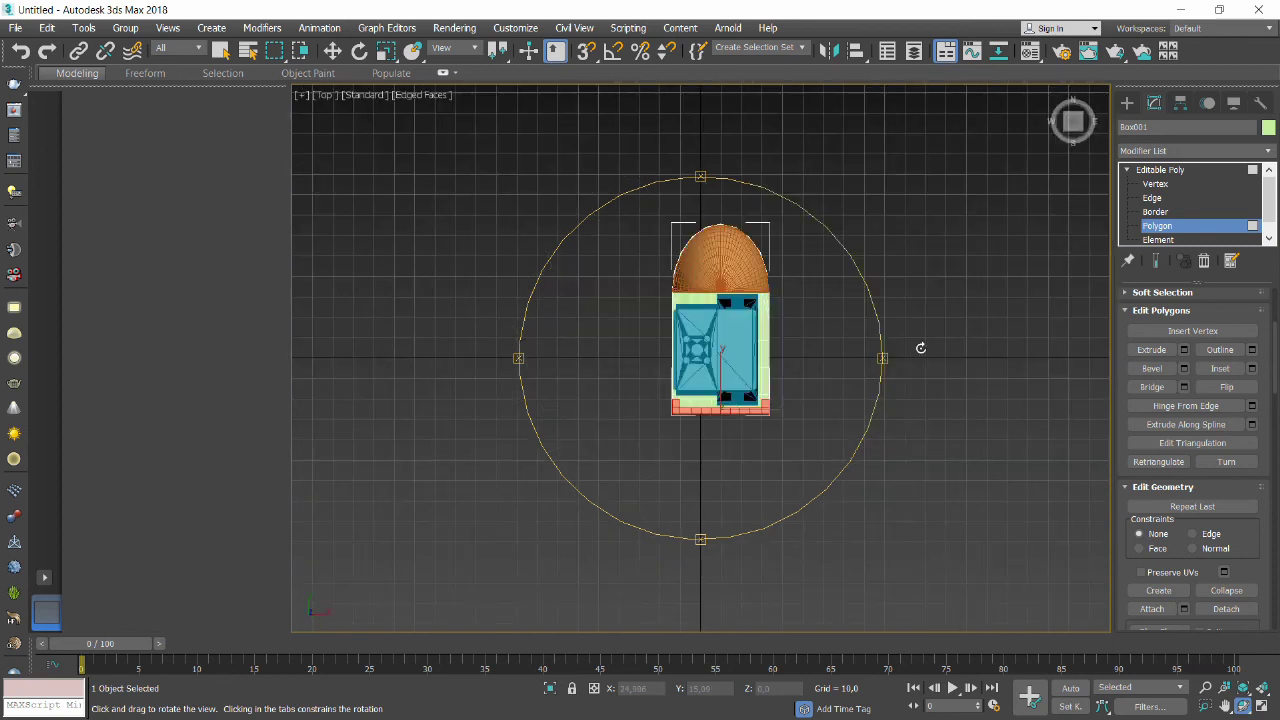
pyautogui.scroll(3, 752, 415)
pyautogui.scroll(2, 752, 415)
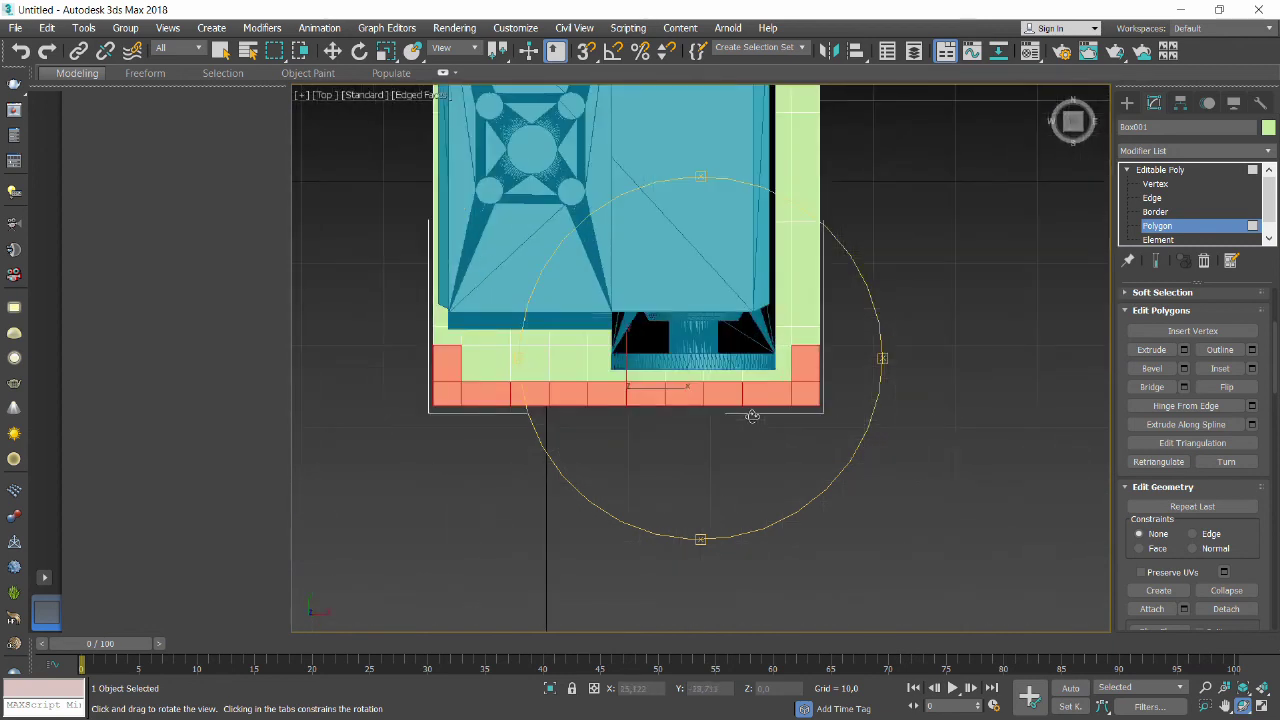
pyautogui.click(1155, 185)
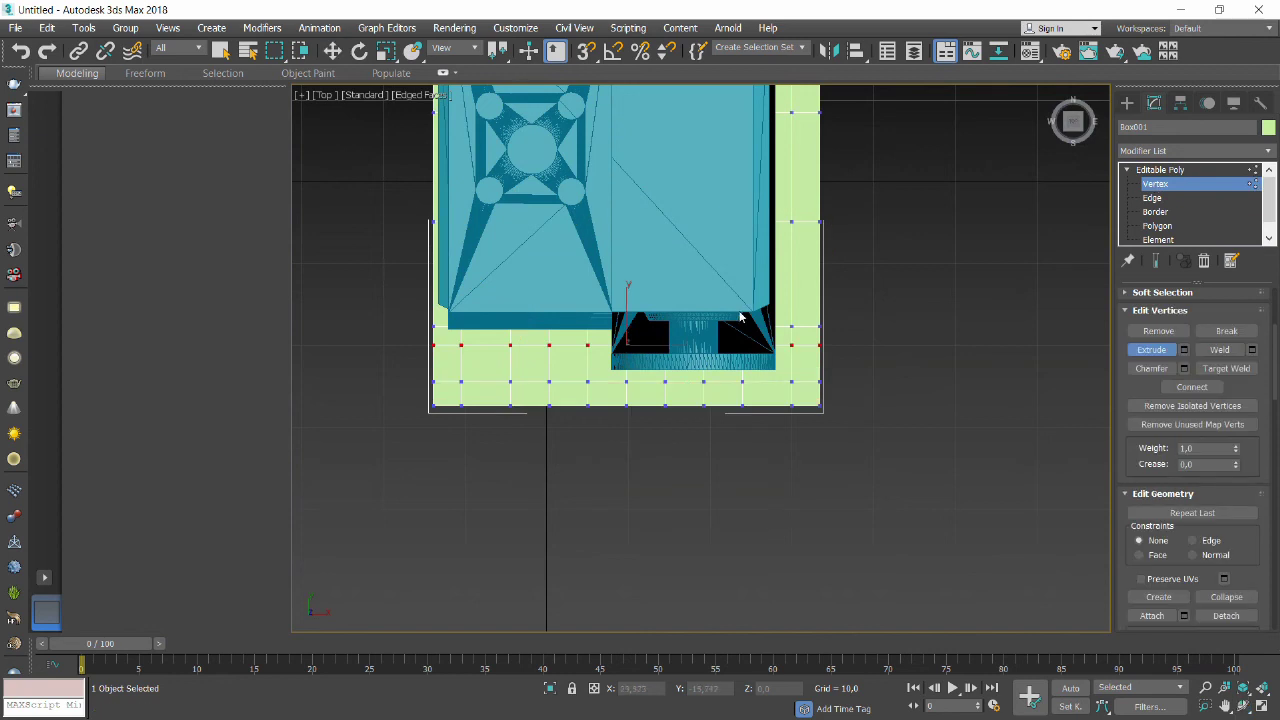
pyautogui.moveTo(425, 374); pyautogui.dragTo(853, 400)
pyautogui.click(332, 51)
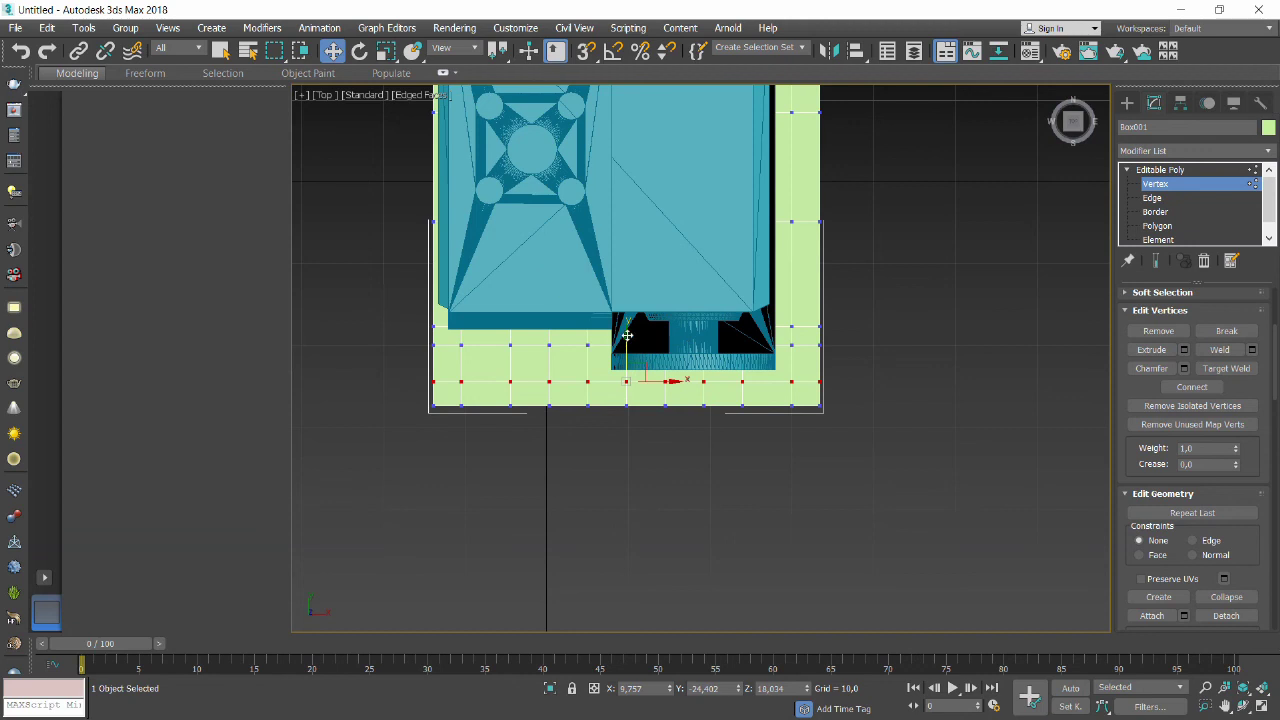
pyautogui.moveTo(627, 335); pyautogui.dragTo(627, 331)
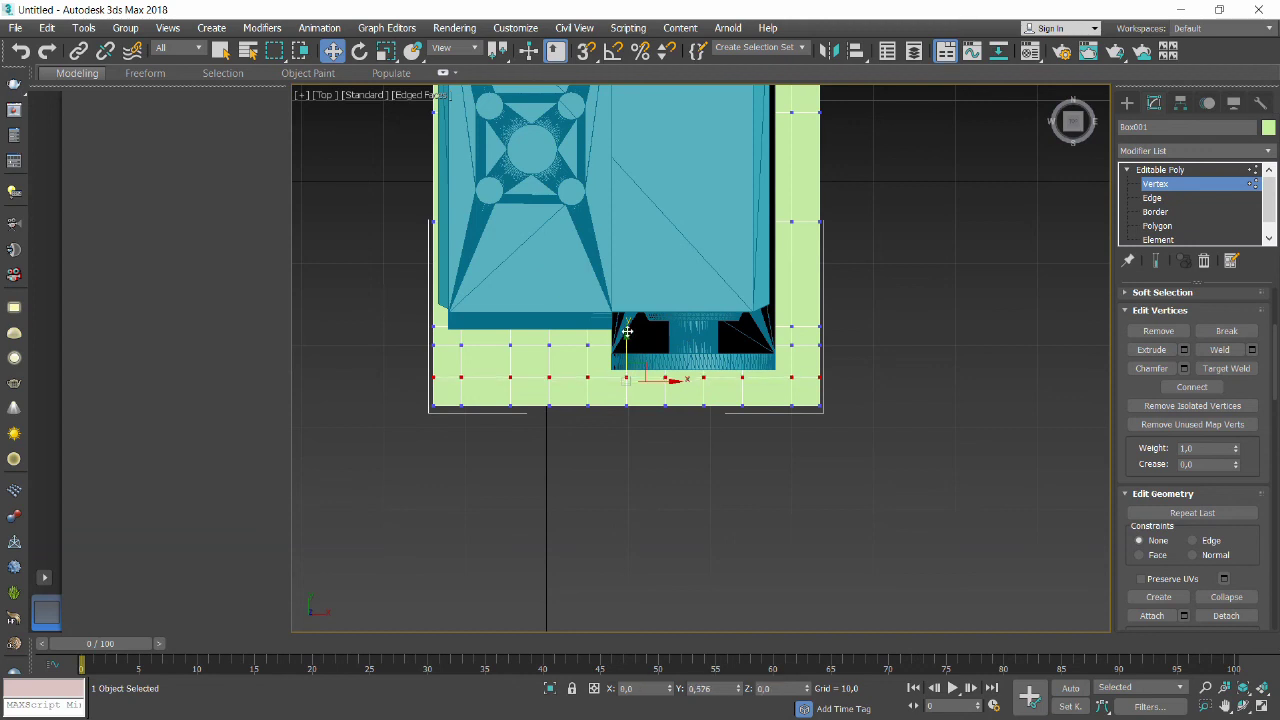
pyautogui.moveTo(627, 331); pyautogui.dragTo(627, 329)
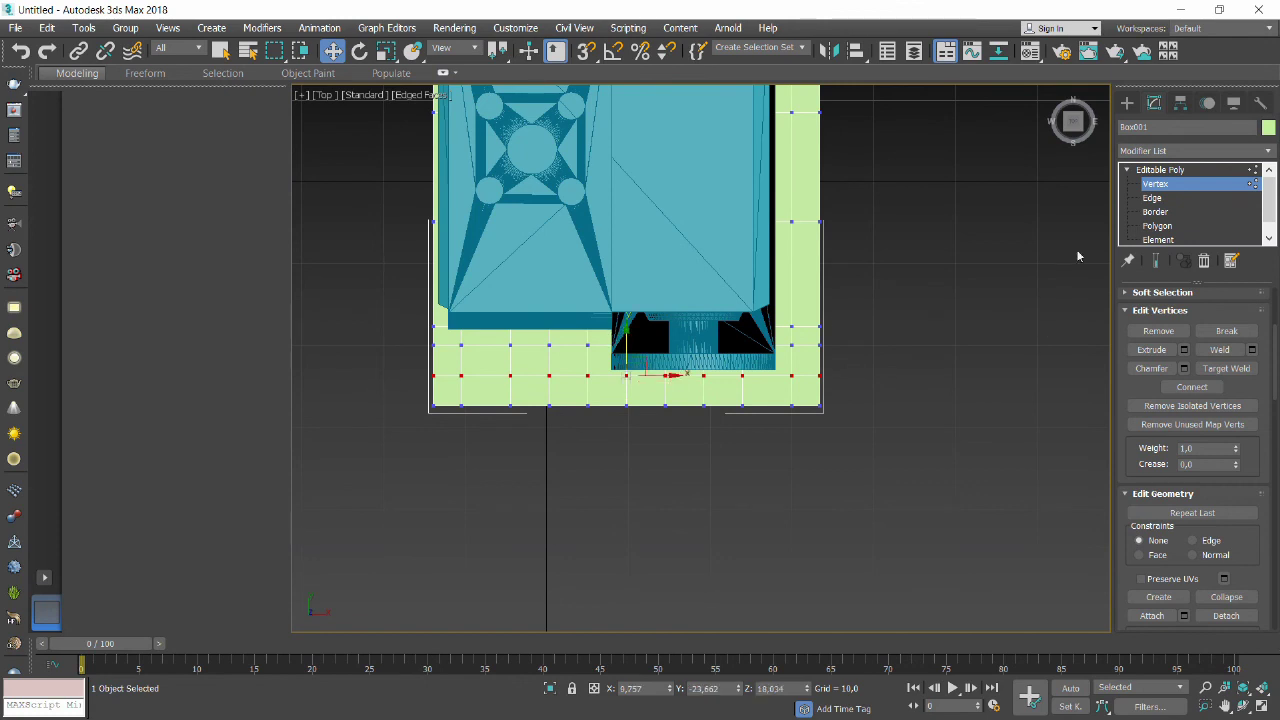
# Extrude the front and side rim polygons of the base higher into a taller wall.
pyautogui.click(1157, 226)
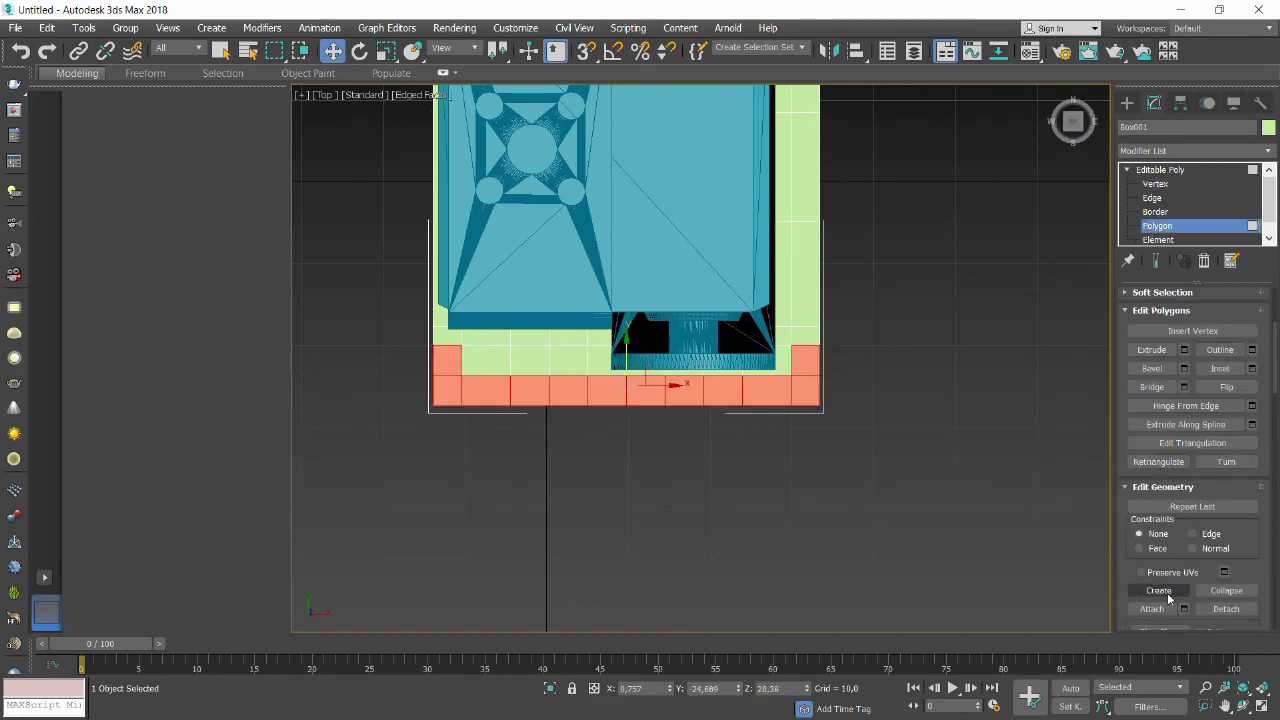
pyautogui.click(1241, 710)
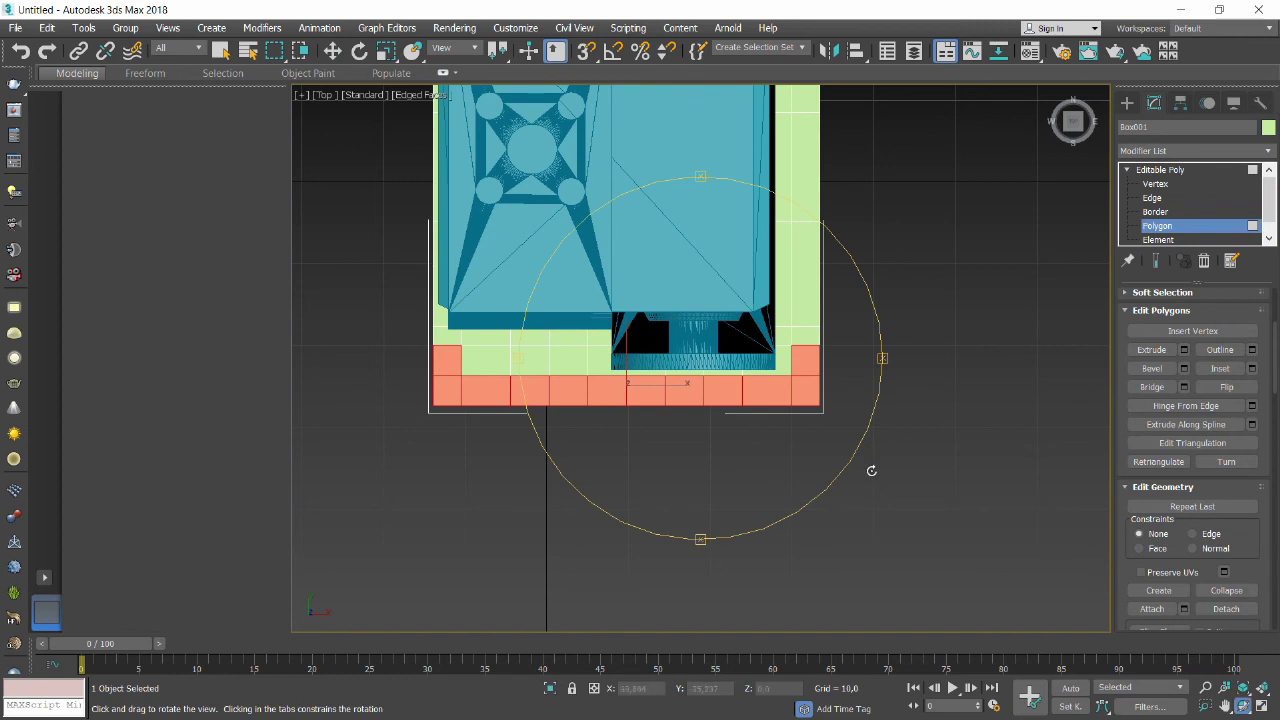
pyautogui.moveTo(768, 428)
pyautogui.mouseDown()
pyautogui.moveTo(686, 397)
pyautogui.moveTo(640, 430)
pyautogui.mouseUp()
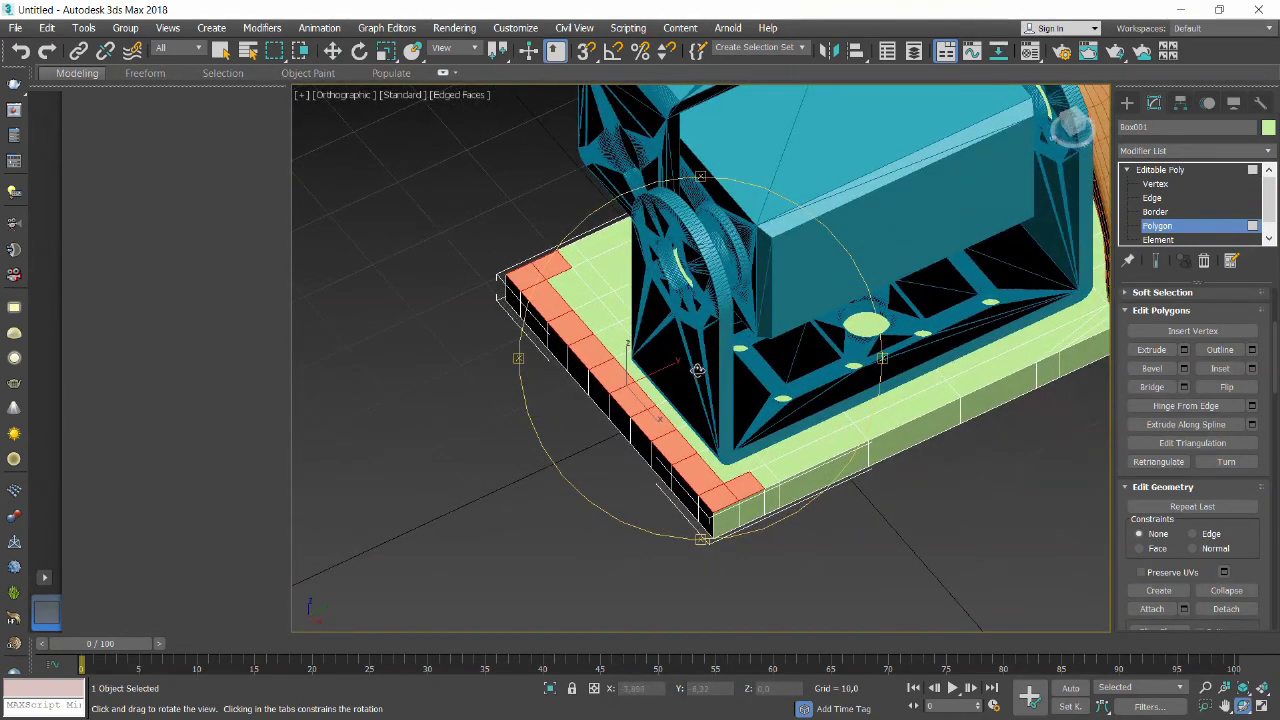
pyautogui.click(1151, 349)
pyautogui.moveTo(686, 444); pyautogui.dragTo(676, 371)
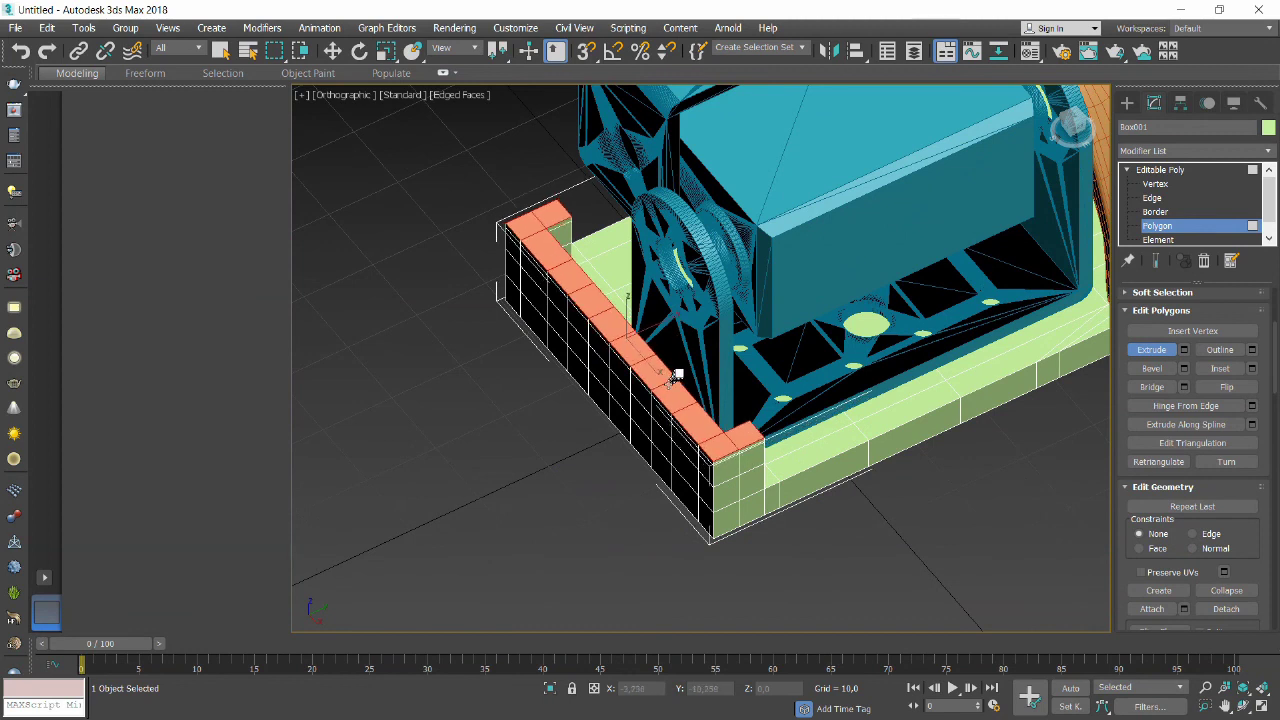
# Deselect the rim faces and return to the Editable Poly level of the stack.
pyautogui.click(858, 514)
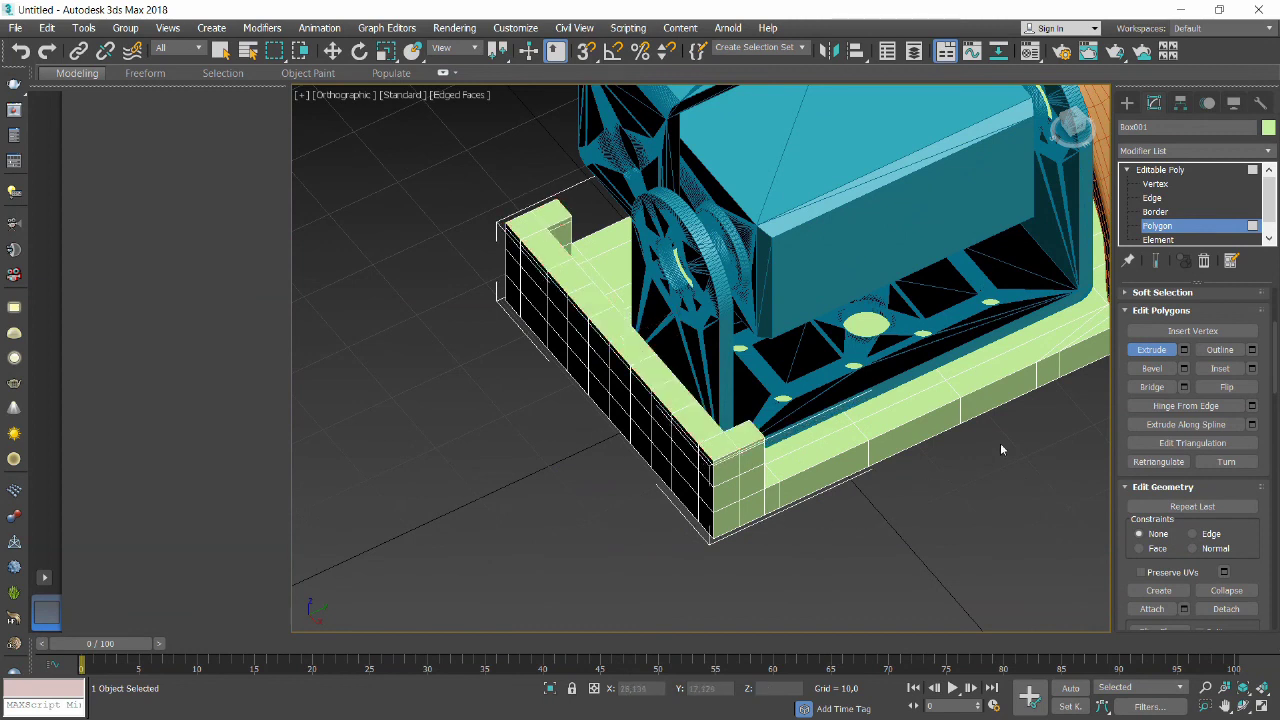
pyautogui.click(1189, 152)
pyautogui.click(1190, 155)
pyautogui.click(1187, 170)
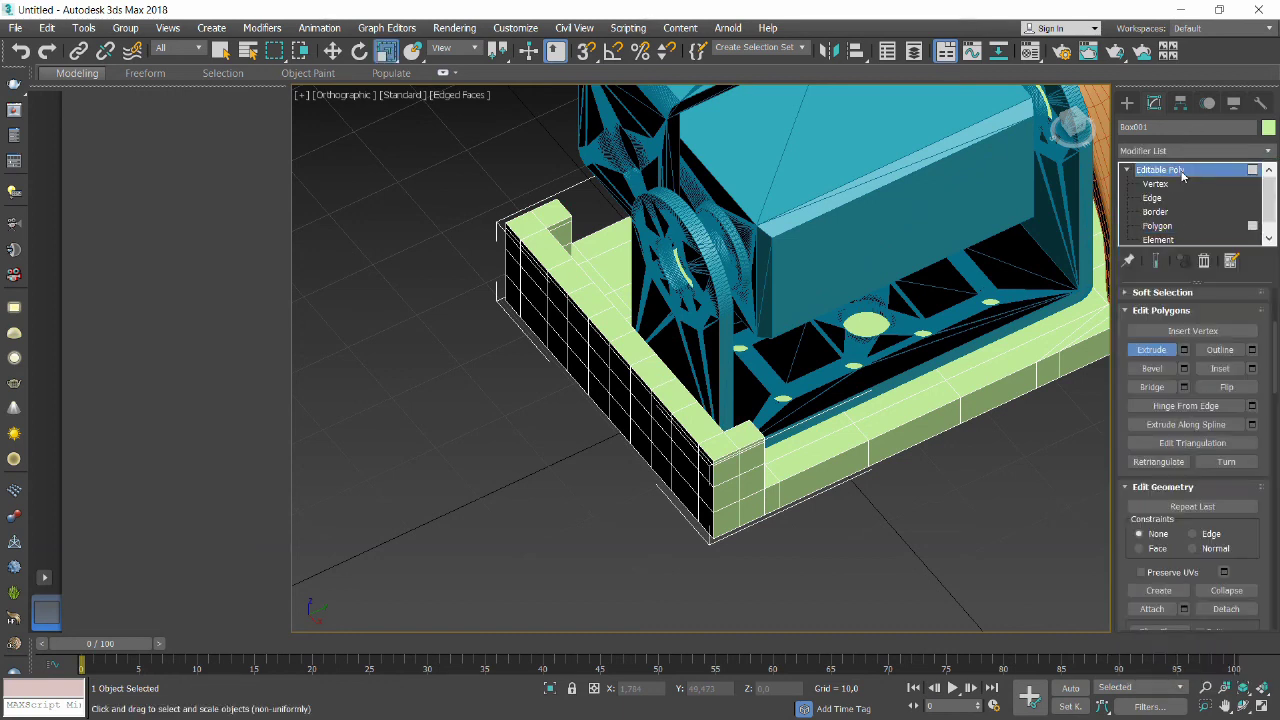
pyautogui.click(1193, 154)
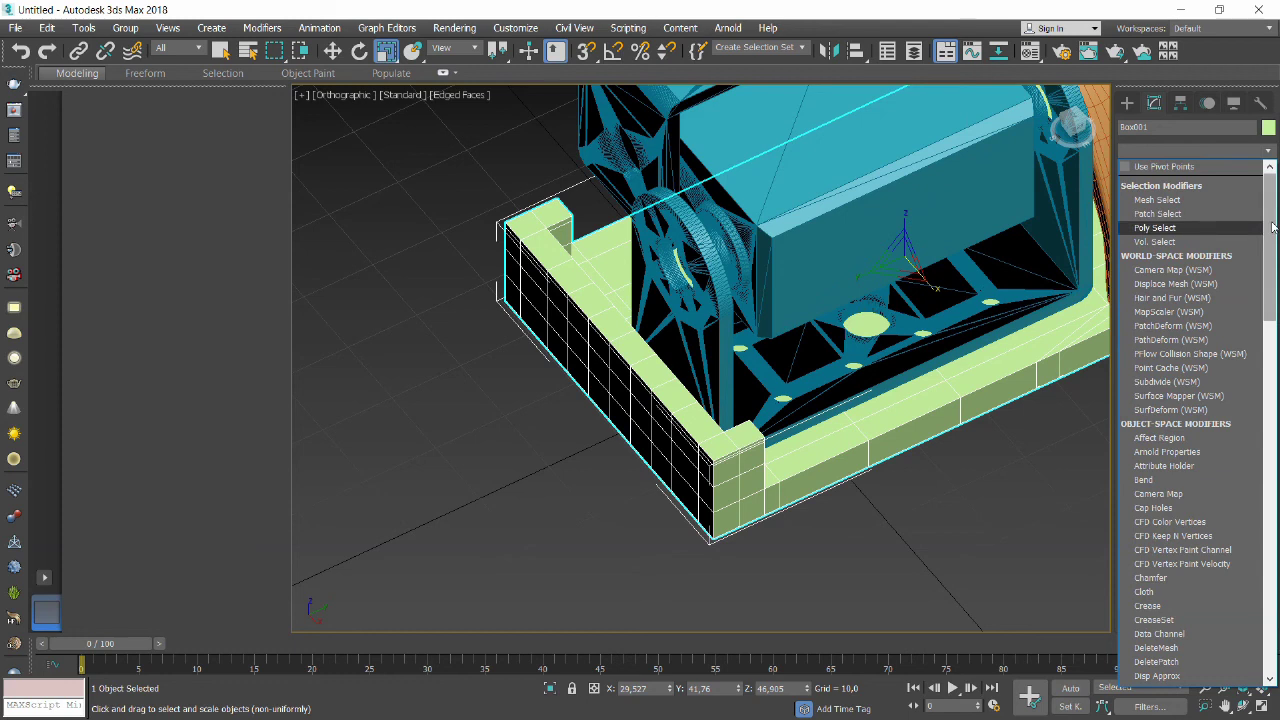
pyautogui.scroll(-5, 1045, 419)
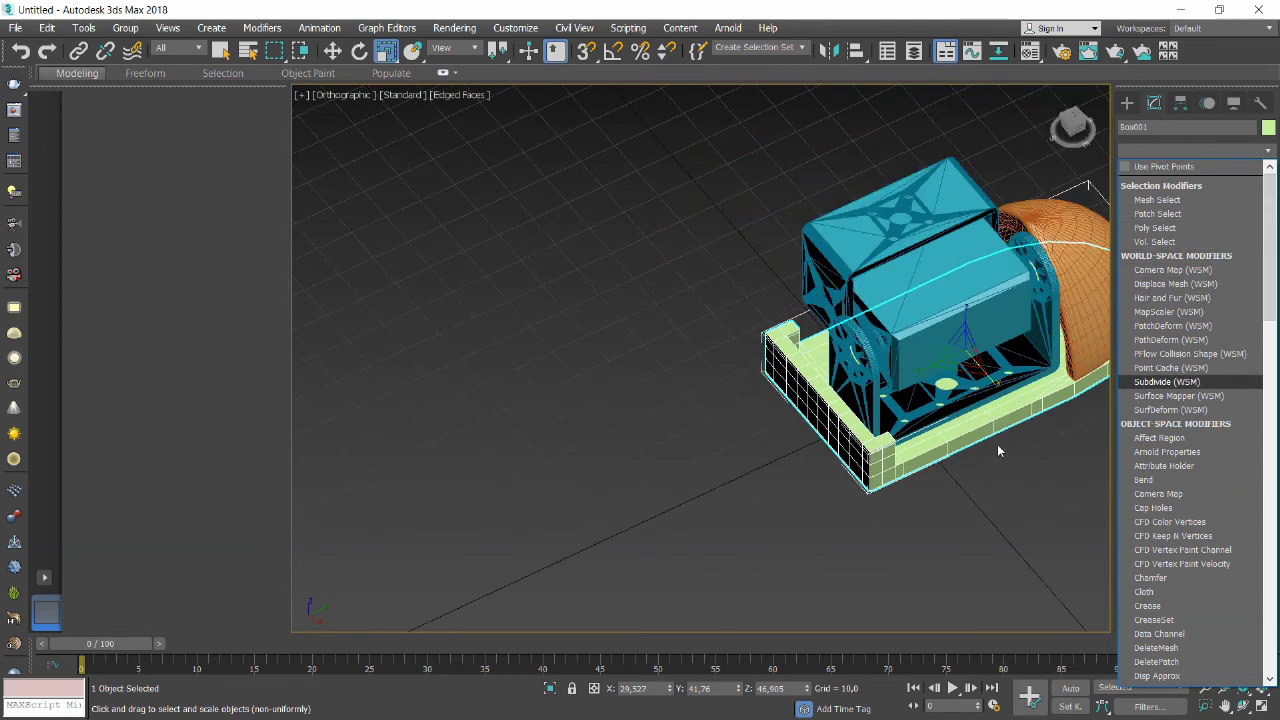
pyautogui.scroll(-3, 1000, 448)
pyautogui.scroll(-1, 1013, 456)
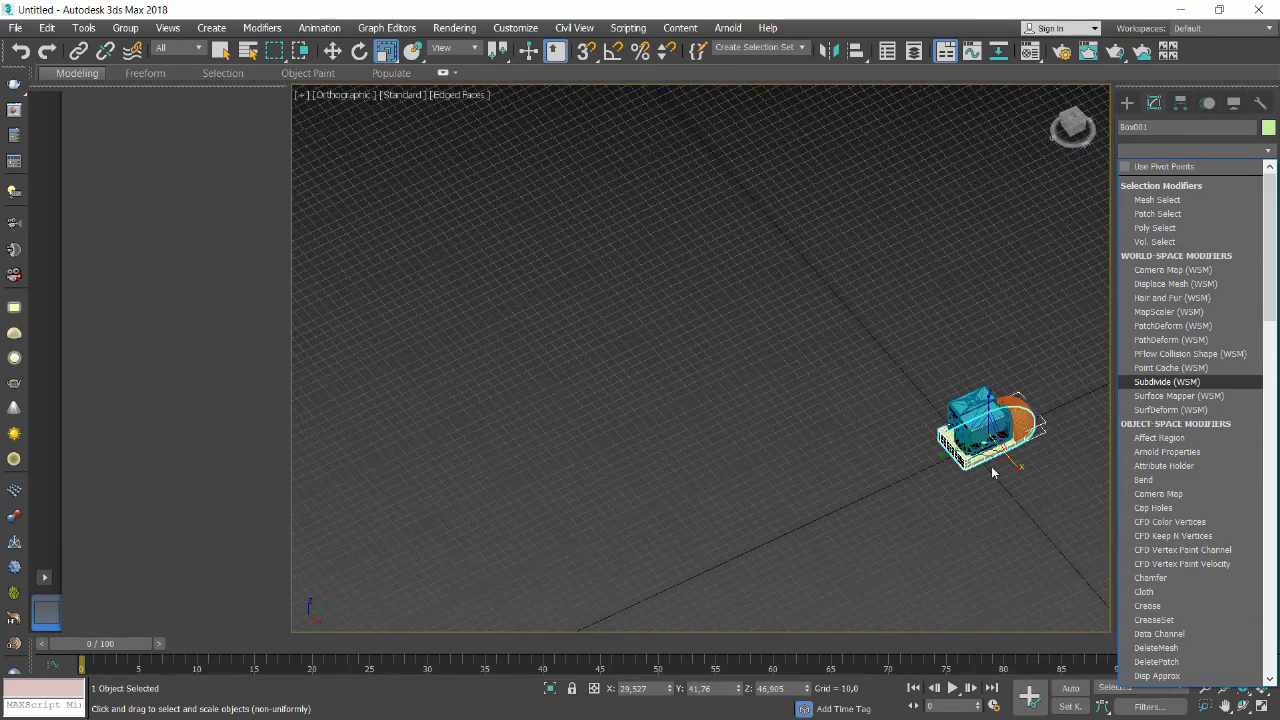
pyautogui.scroll(2, 993, 472)
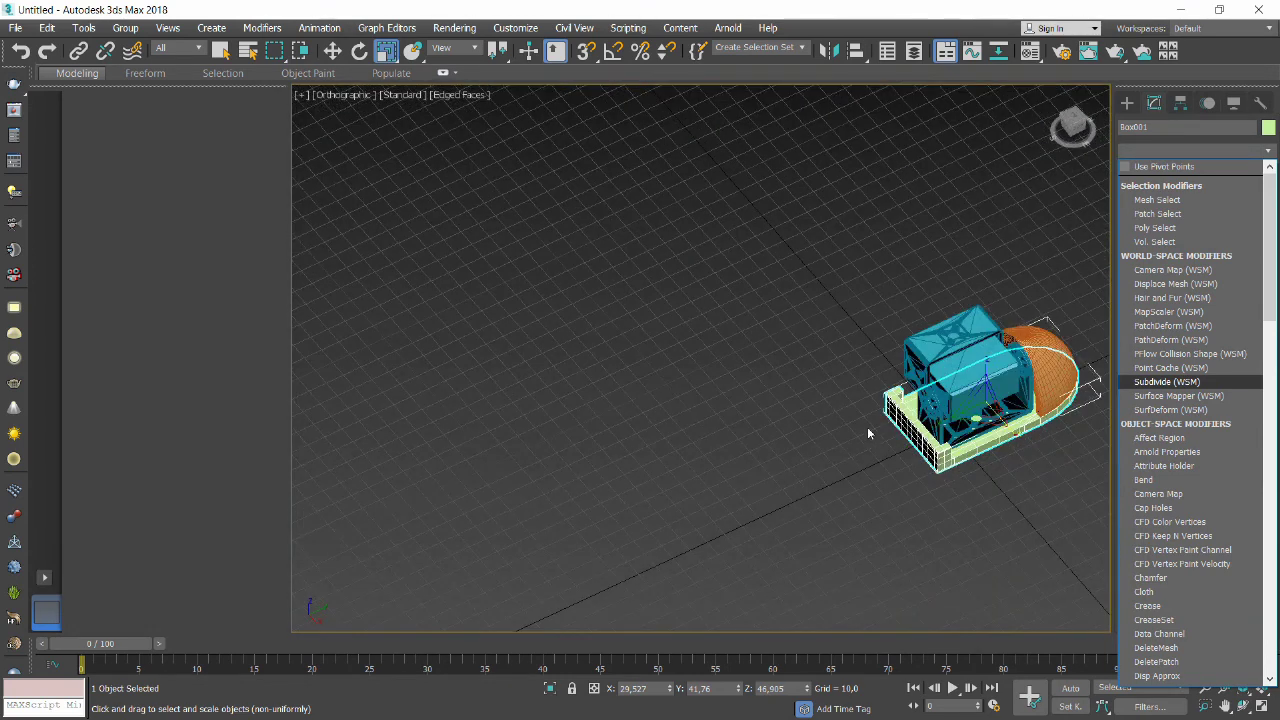
pyautogui.write('t')
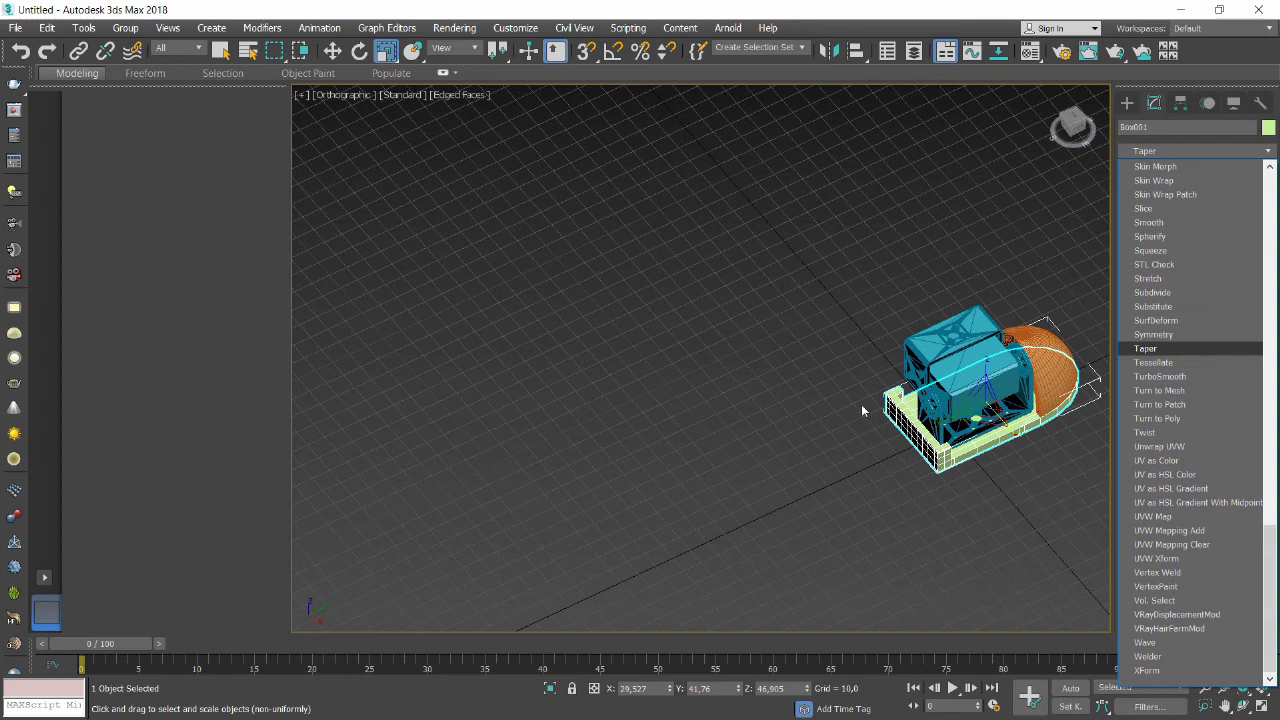
pyautogui.press('Return')
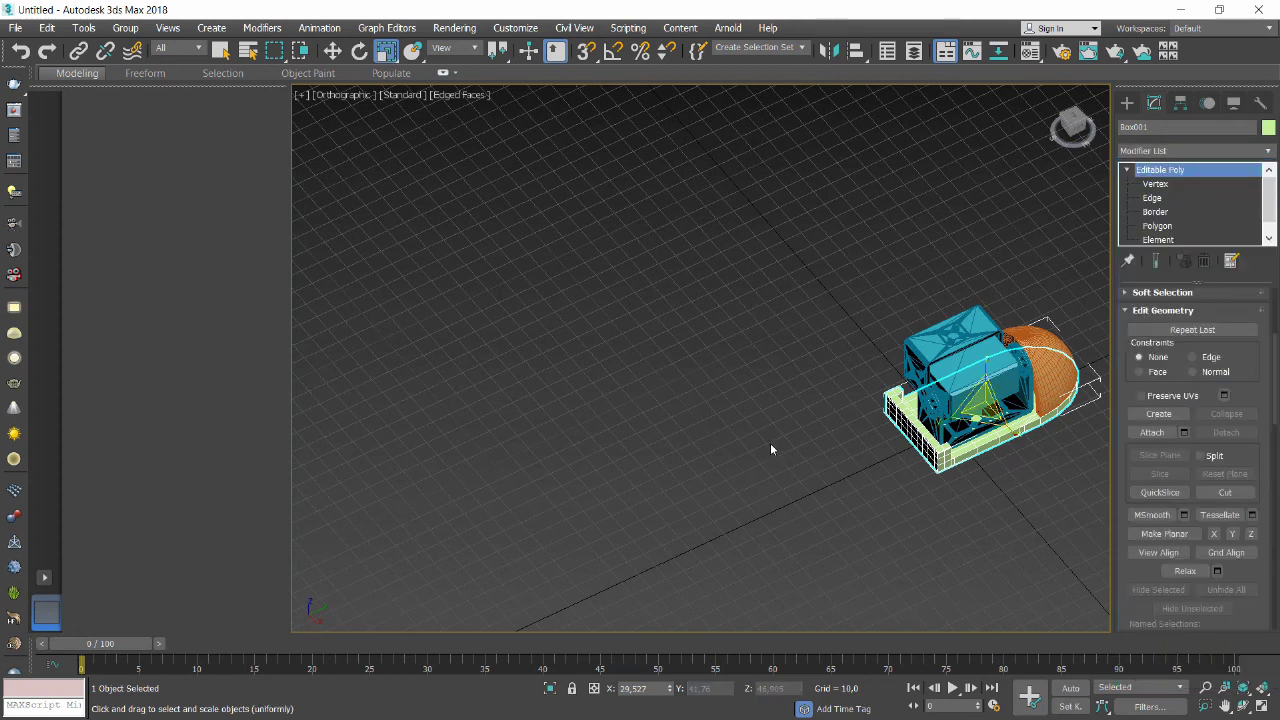
pyautogui.press('t')
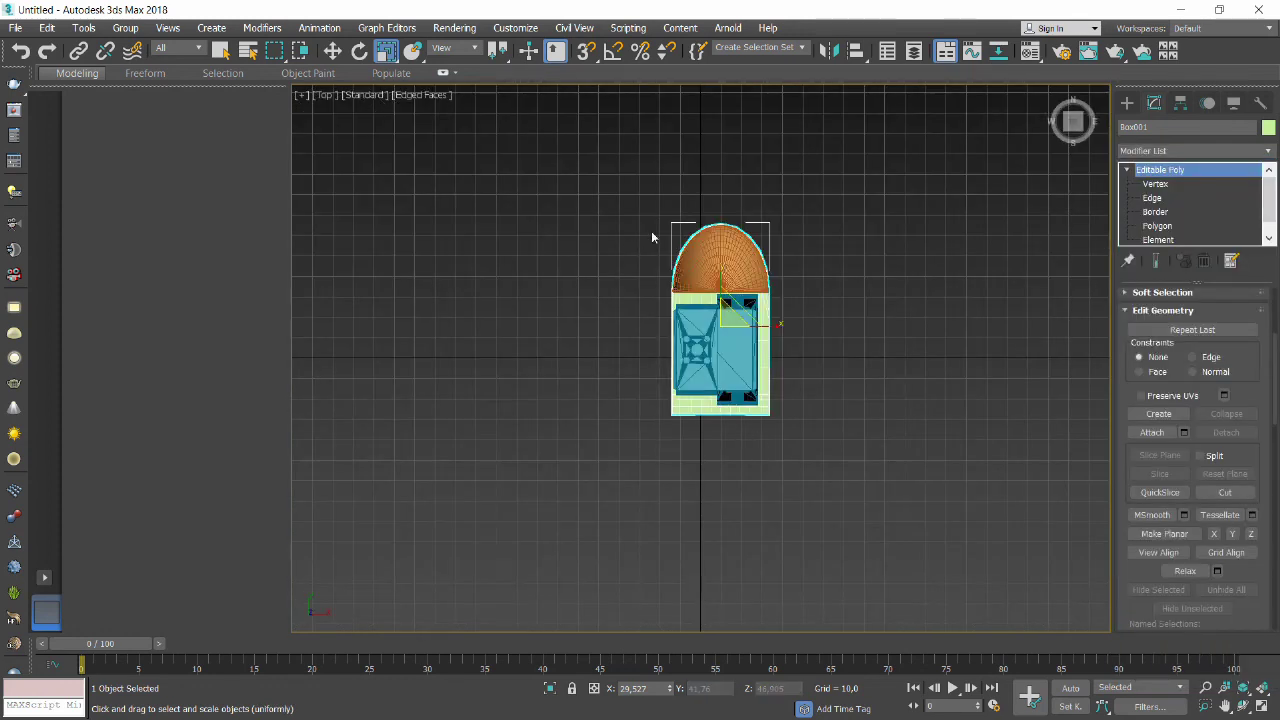
# Clear the base-and-dome selection and select Box001 alone at Polygon level.
pyautogui.scroll(3, 652, 233)
pyautogui.moveTo(644, 182); pyautogui.dragTo(725, 314)
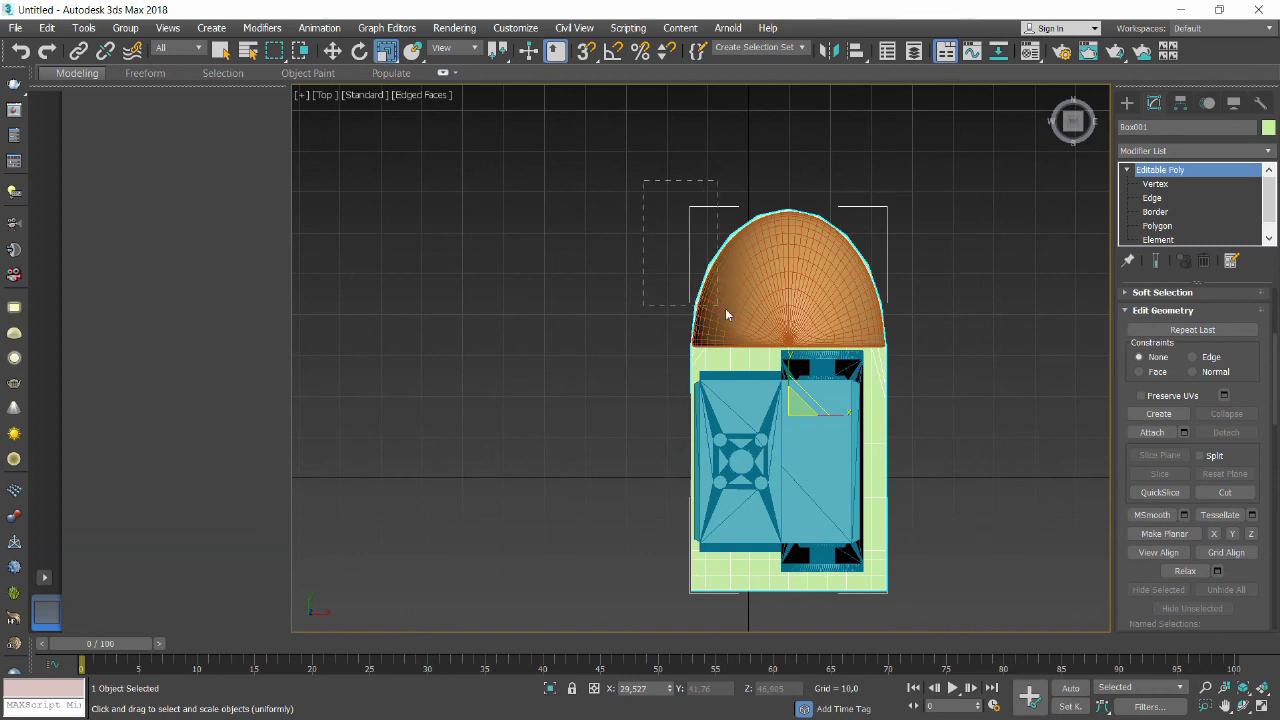
pyautogui.moveTo(935, 345); pyautogui.dragTo(935, 345)
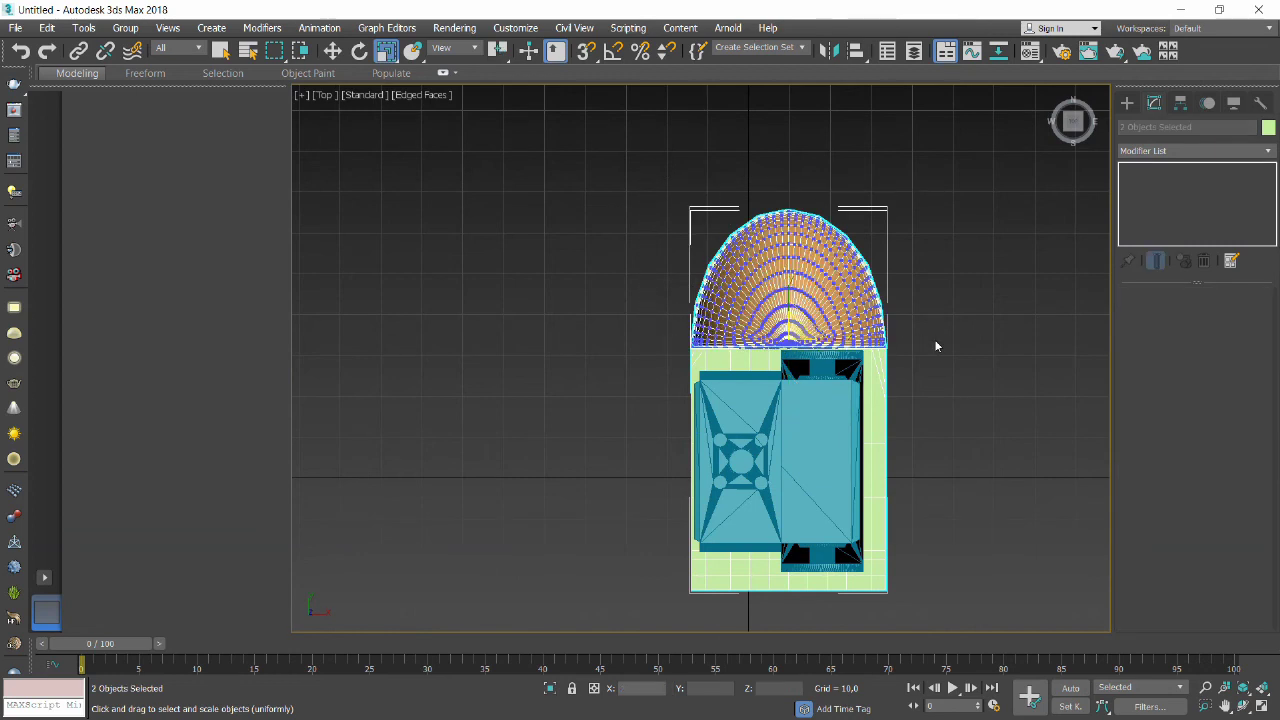
pyautogui.click(935, 343)
pyautogui.click(877, 362)
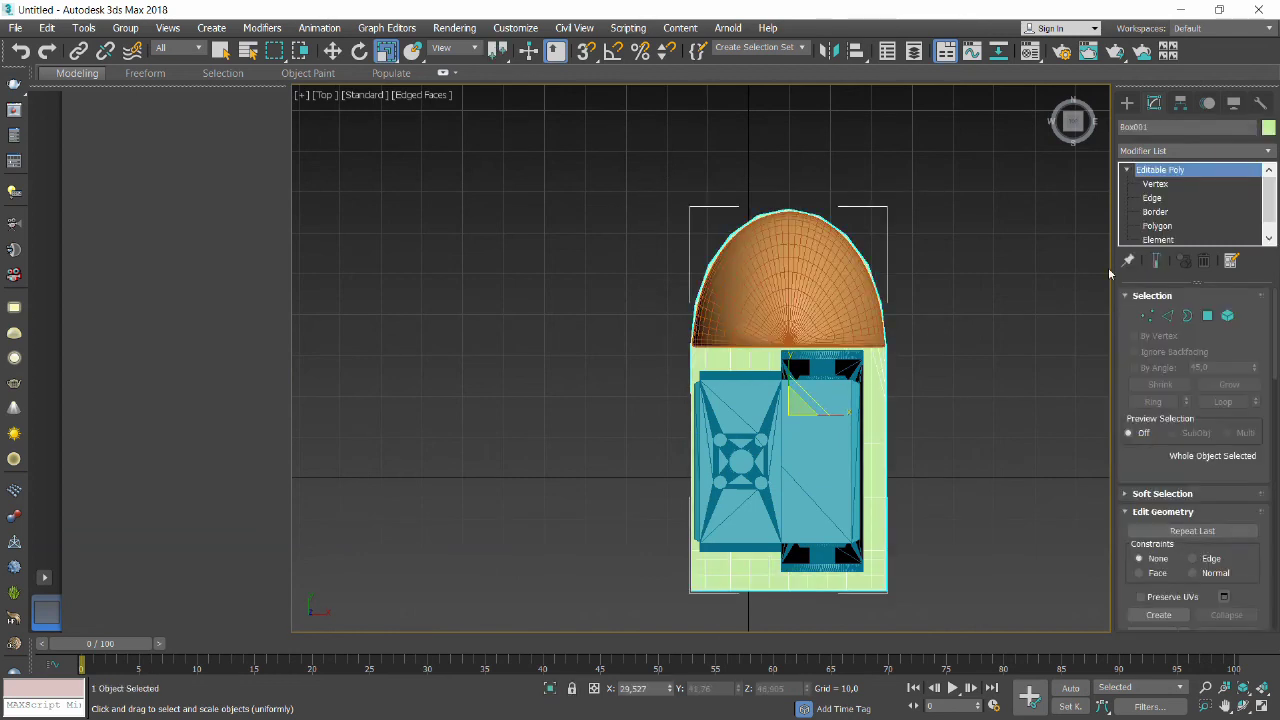
pyautogui.click(1156, 228)
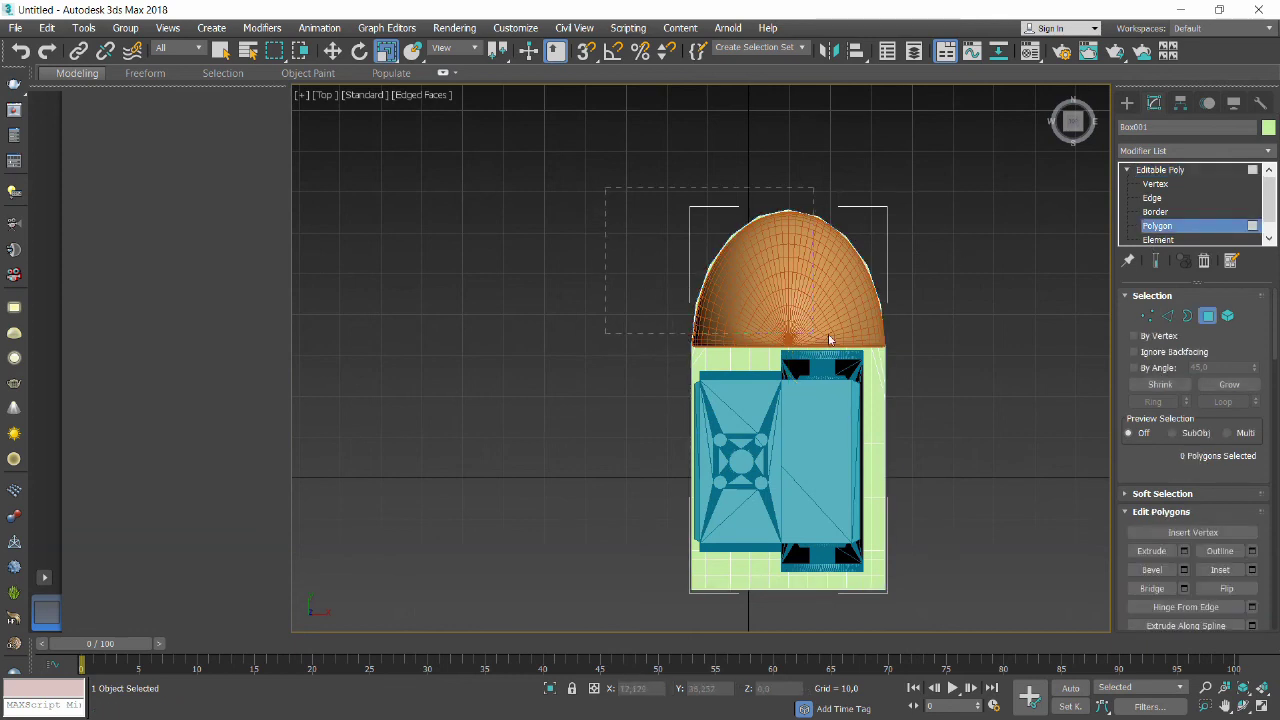
# Clear the trial face selections around the toe dome and switch Box001 to Vertex level.
pyautogui.moveTo(829, 340); pyautogui.dragTo(1007, 331)
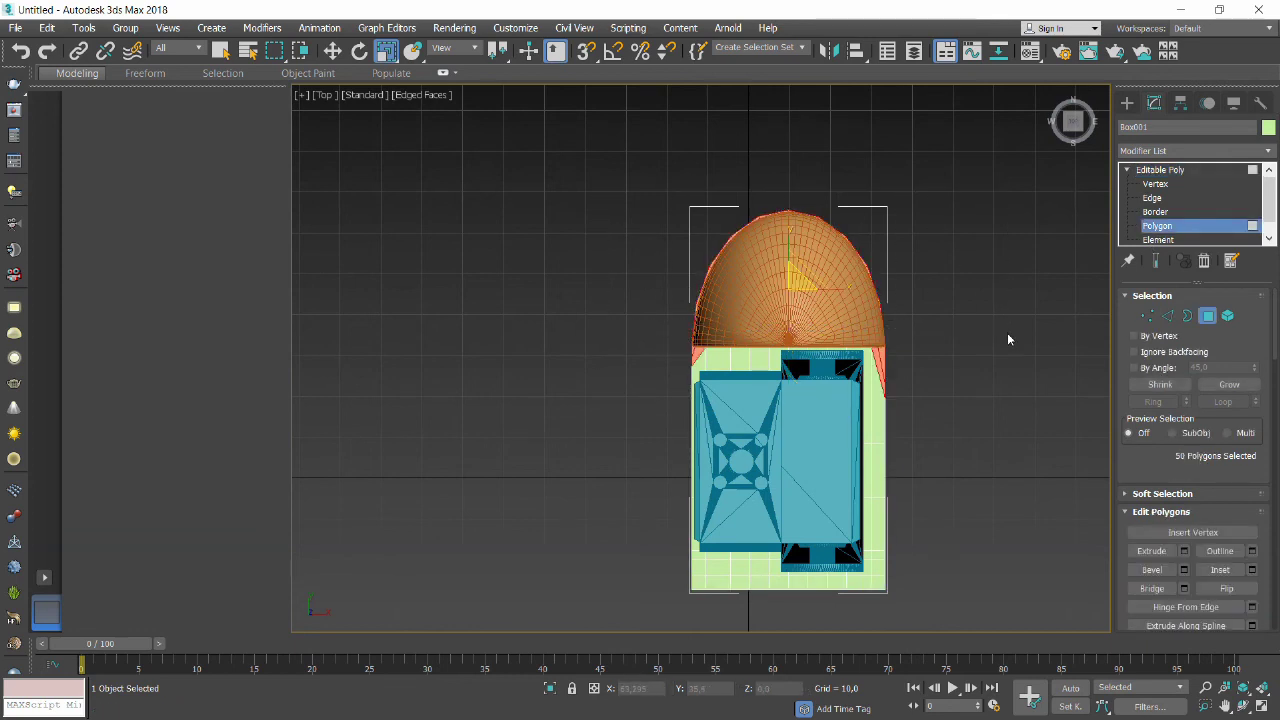
pyautogui.moveTo(639, 189); pyautogui.dragTo(808, 333)
pyautogui.click(897, 333)
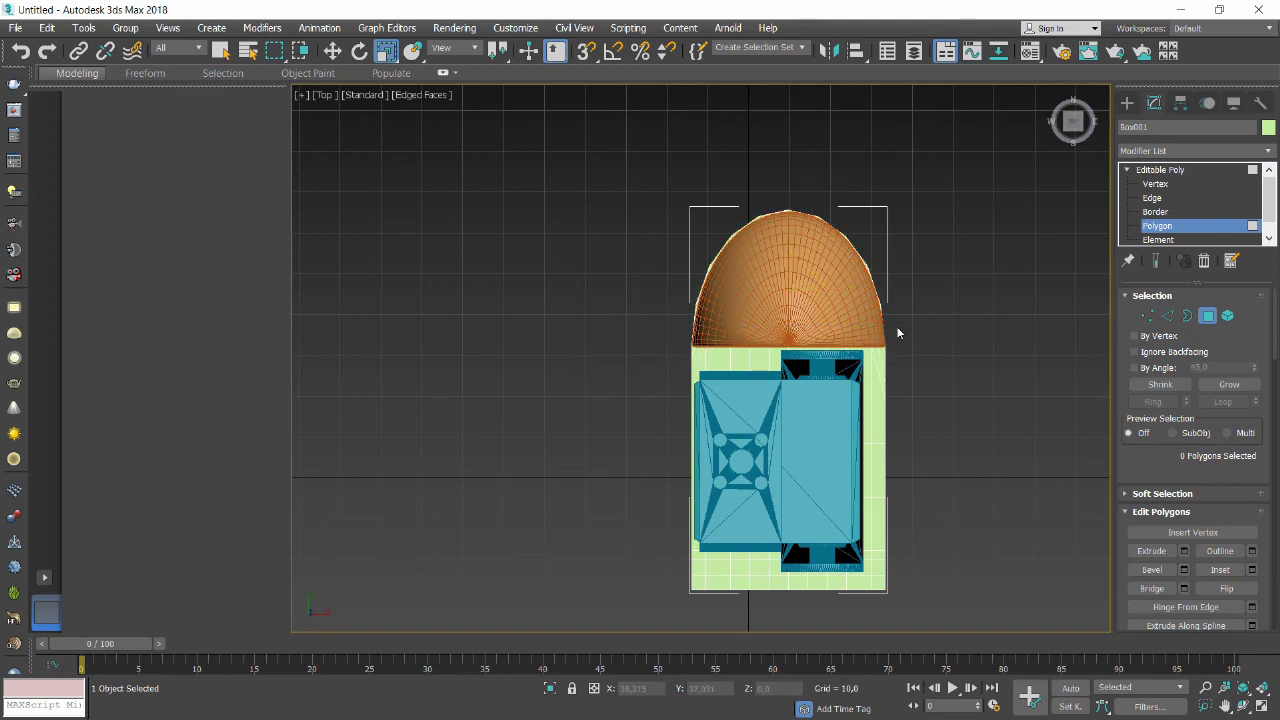
pyautogui.click(1156, 184)
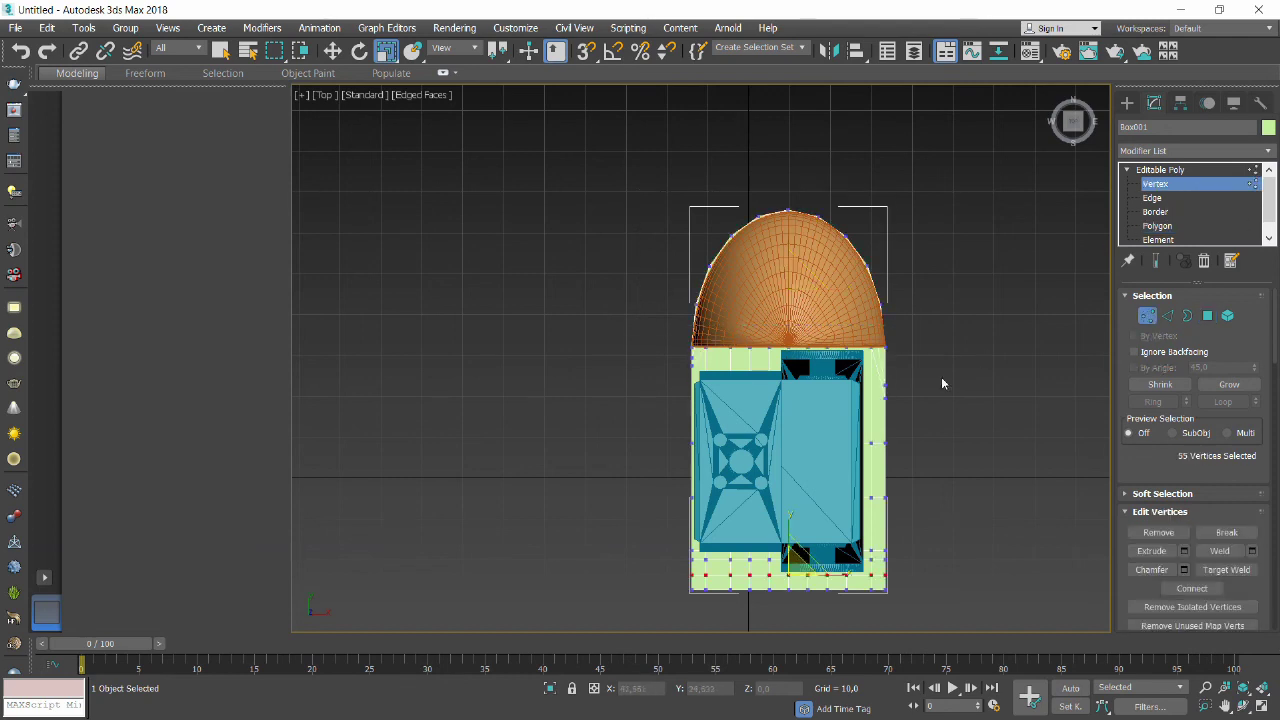
# Move the right front corner and front-edge vertices of the base forward to the toe cap.
pyautogui.scroll(3, 941, 377)
pyautogui.moveTo(818, 380); pyautogui.dragTo(851, 434)
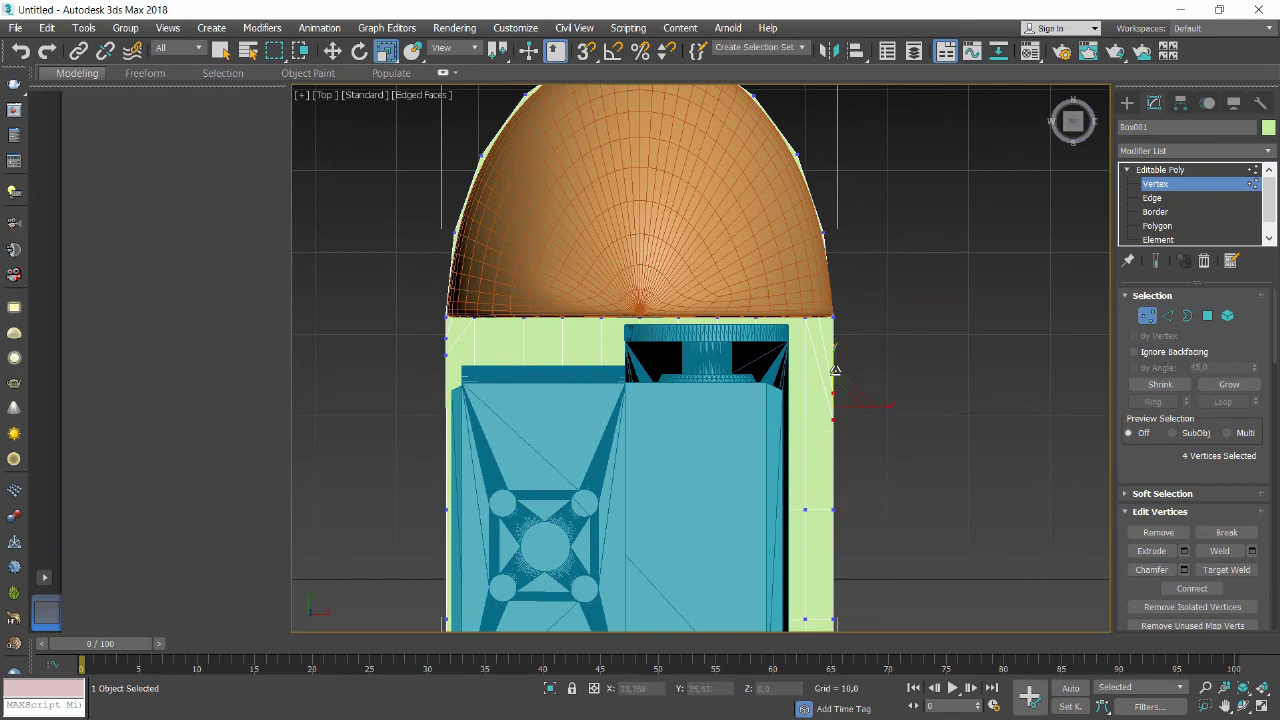
pyautogui.click(332, 51)
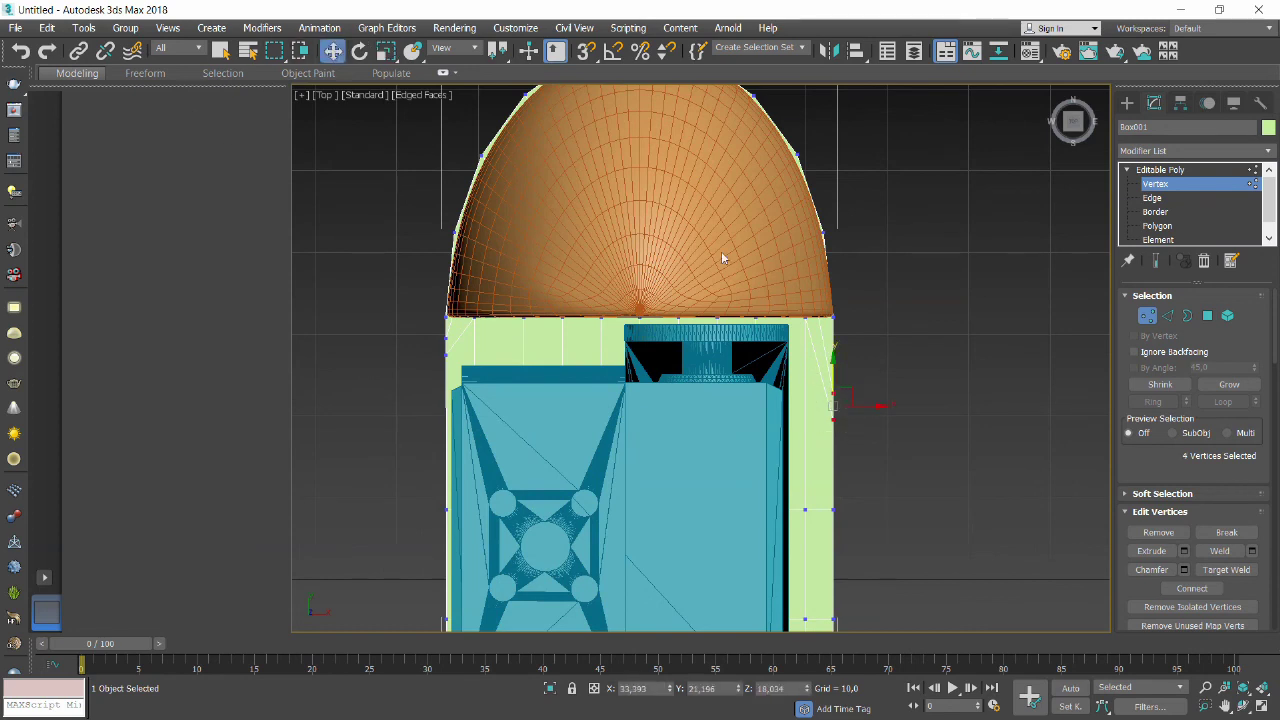
pyautogui.moveTo(831, 361); pyautogui.dragTo(831, 302)
pyautogui.moveTo(820, 341); pyautogui.dragTo(854, 362)
pyautogui.moveTo(834, 308); pyautogui.dragTo(832, 288)
# Move the left front corner vertices up to the toe cap, then select the front faces beneath it.
pyautogui.keyDown('ctrl'); pyautogui.moveTo(455, 368); pyautogui.dragTo(455, 368); pyautogui.keyUp('ctrl')
pyautogui.moveTo(446, 309); pyautogui.dragTo(438, 291)
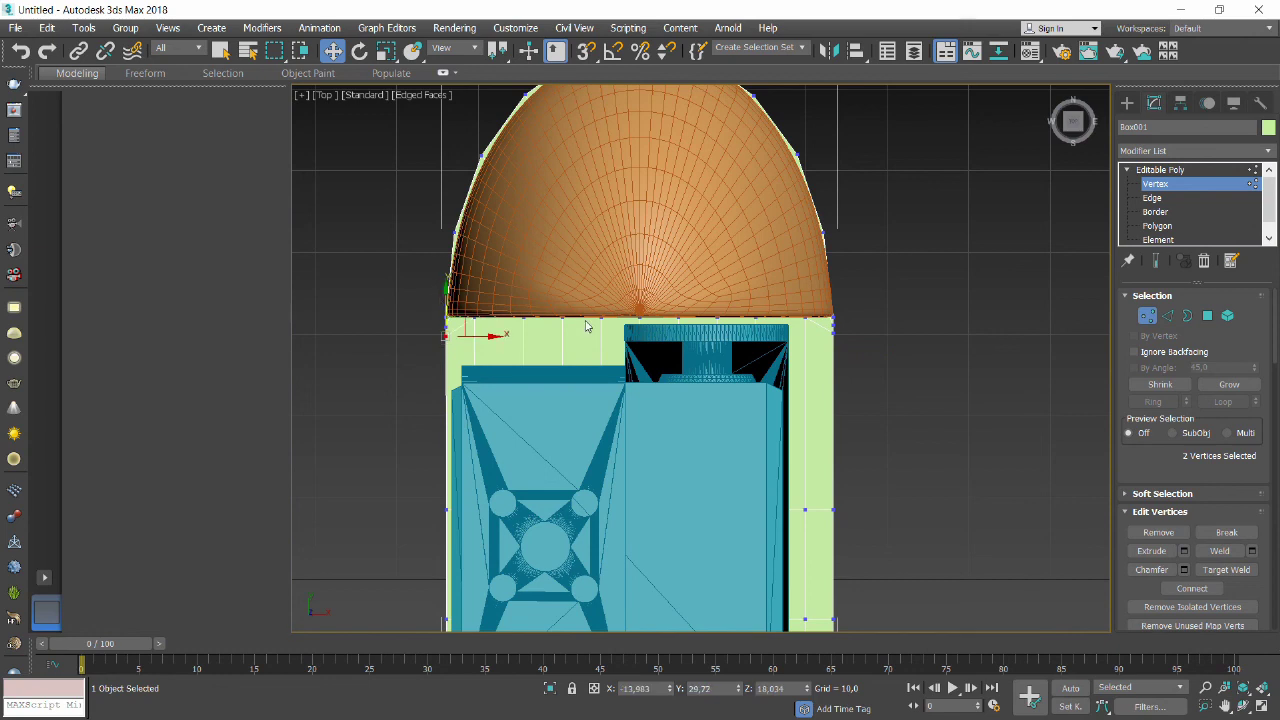
pyautogui.scroll(-3, 937, 366)
pyautogui.scroll(-2, 937, 366)
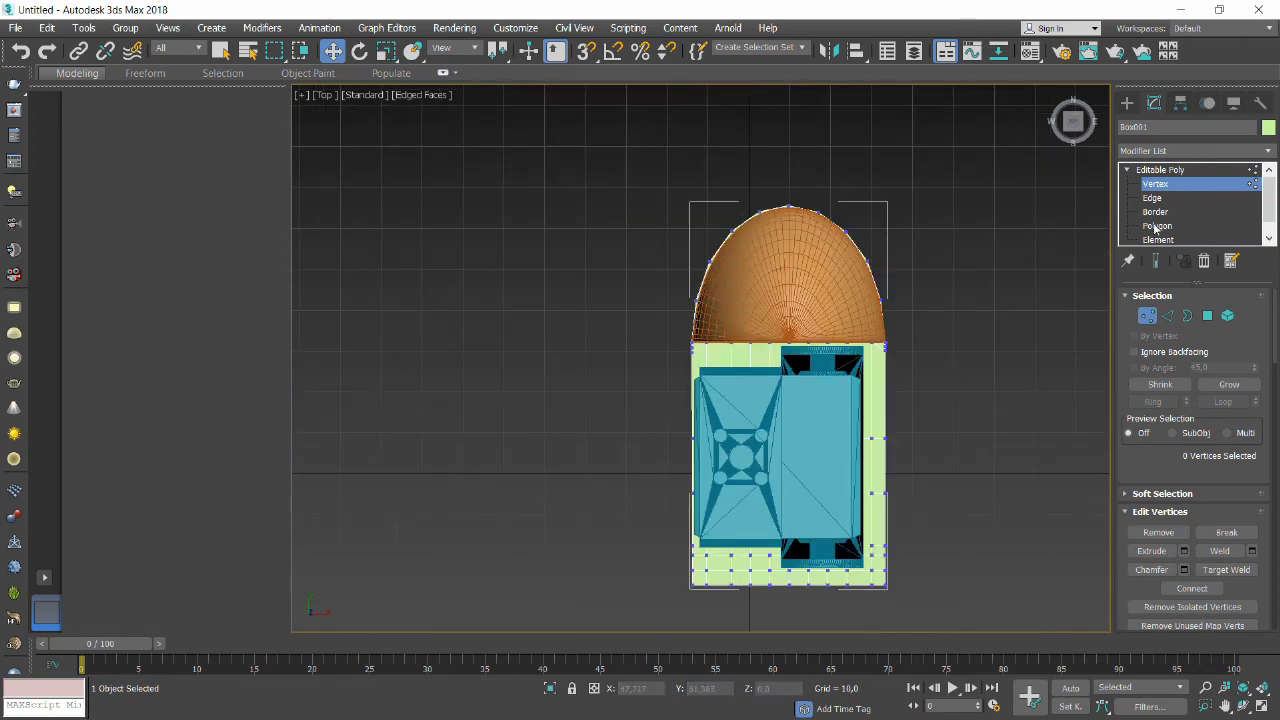
pyautogui.click(1157, 226)
pyautogui.moveTo(600, 180); pyautogui.dragTo(961, 341)
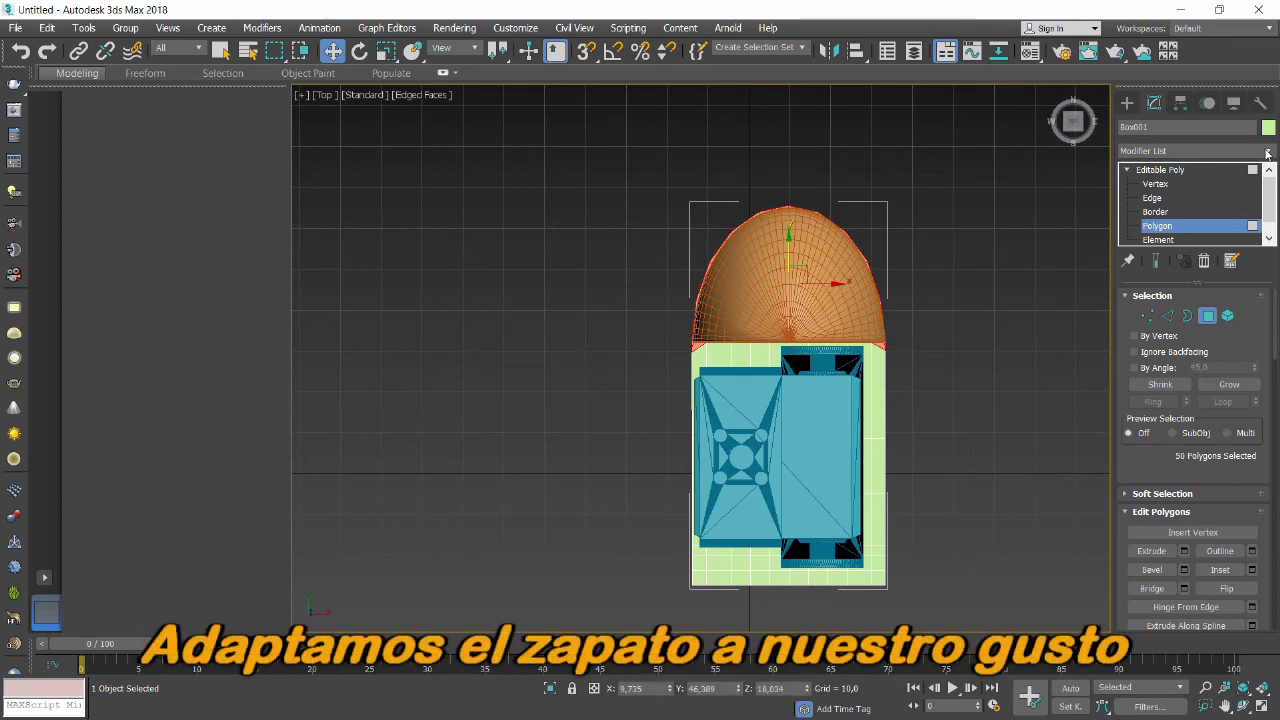
# Add a TurboSmooth modifier (1 iteration) to Box001 from the Modifier List.
pyautogui.click(1267, 153)
pyautogui.scroll(-3, 1170, 316)
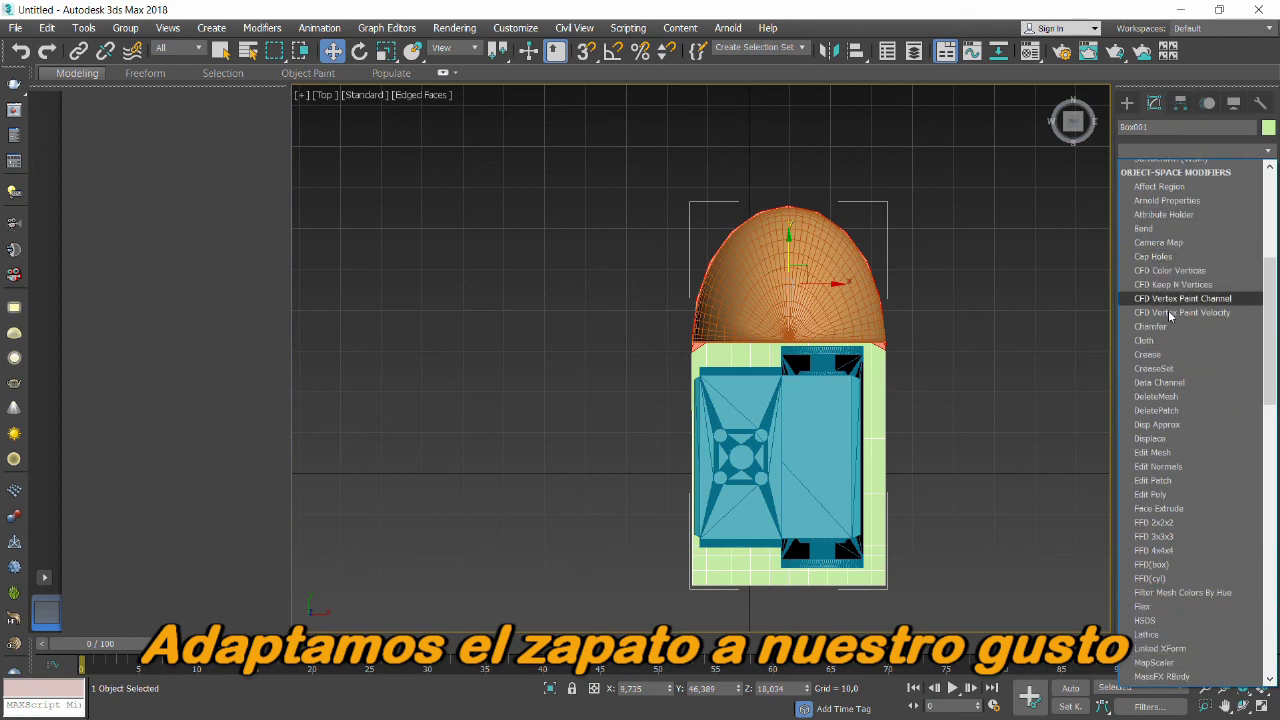
pyautogui.scroll(-7, 1170, 315)
pyautogui.scroll(-8, 1170, 315)
pyautogui.scroll(-6, 1168, 316)
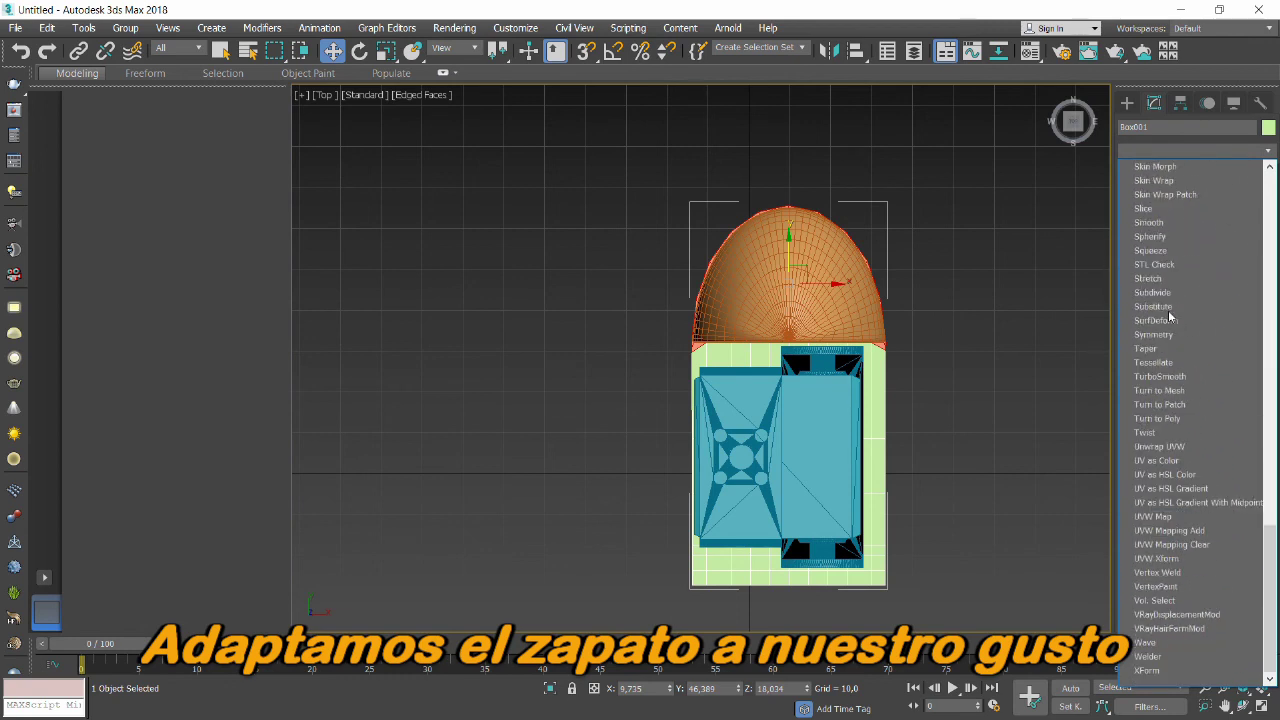
pyautogui.click(1156, 376)
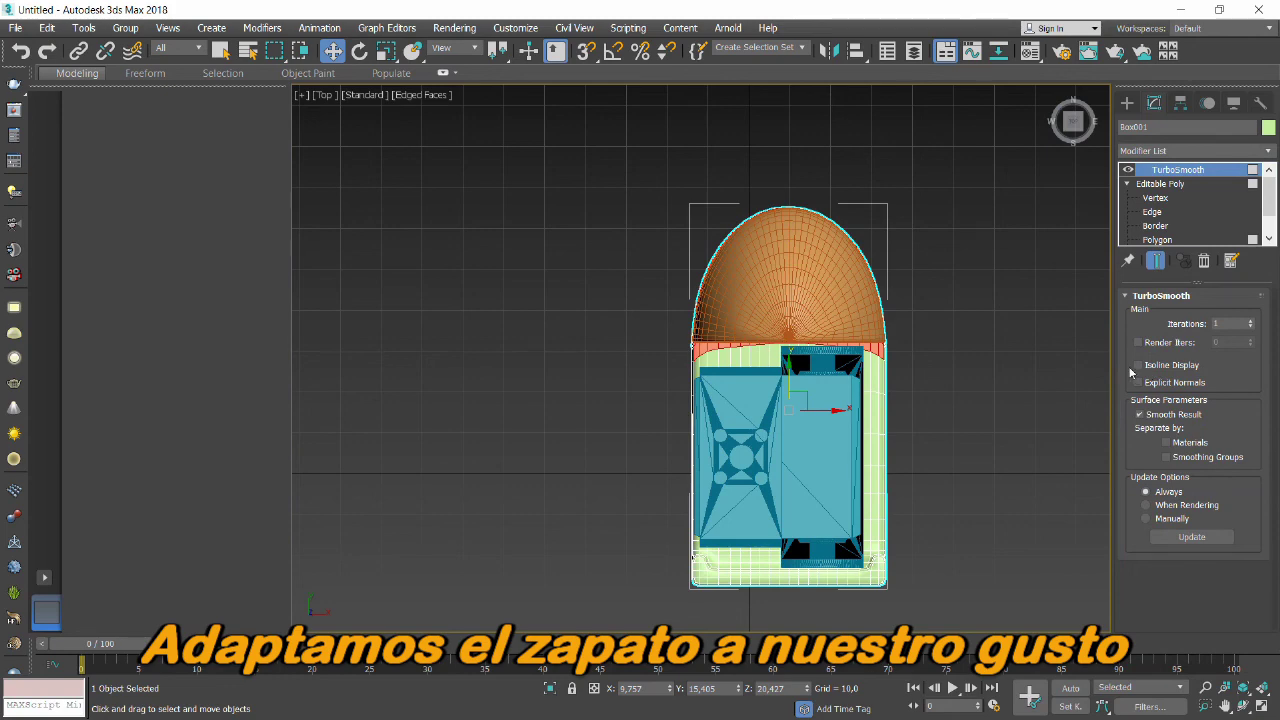
pyautogui.click(1244, 707)
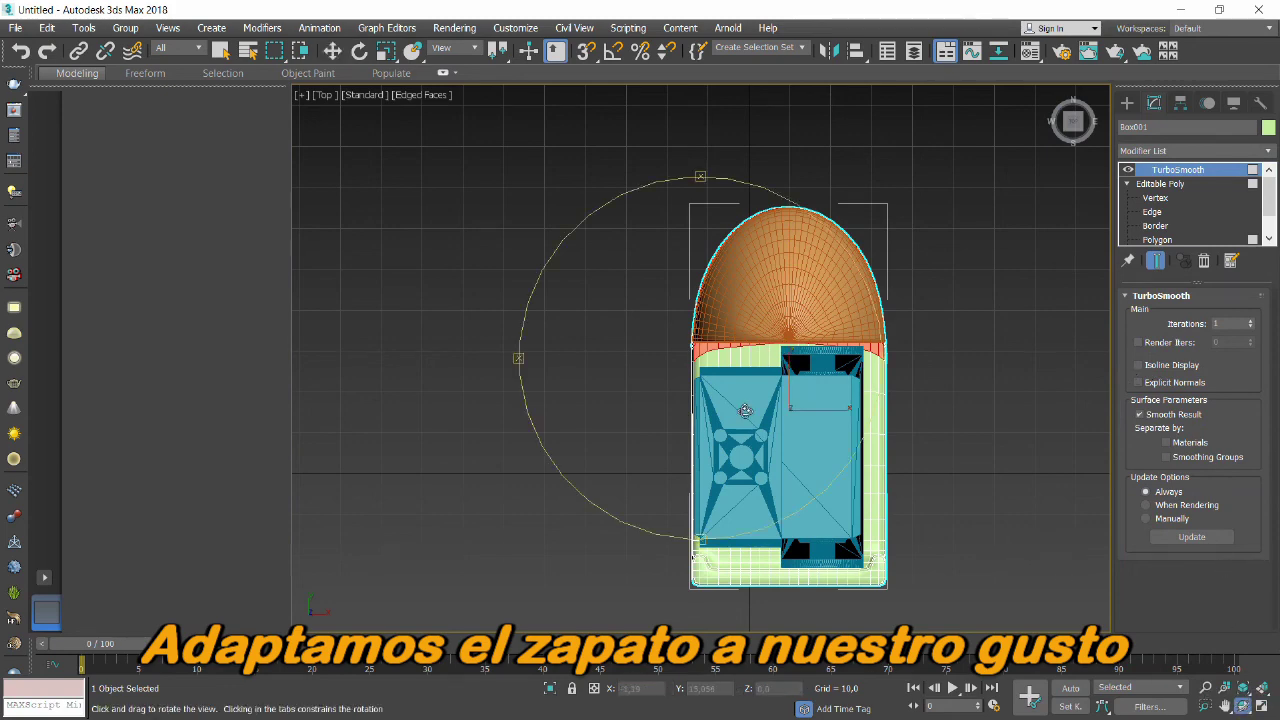
pyautogui.moveTo(745, 410)
pyautogui.mouseDown()
pyautogui.moveTo(580, 344)
pyautogui.moveTo(685, 297)
pyautogui.moveTo(776, 164)
pyautogui.moveTo(866, 287)
pyautogui.moveTo(1004, 330)
pyautogui.moveTo(911, 348)
pyautogui.mouseUp()
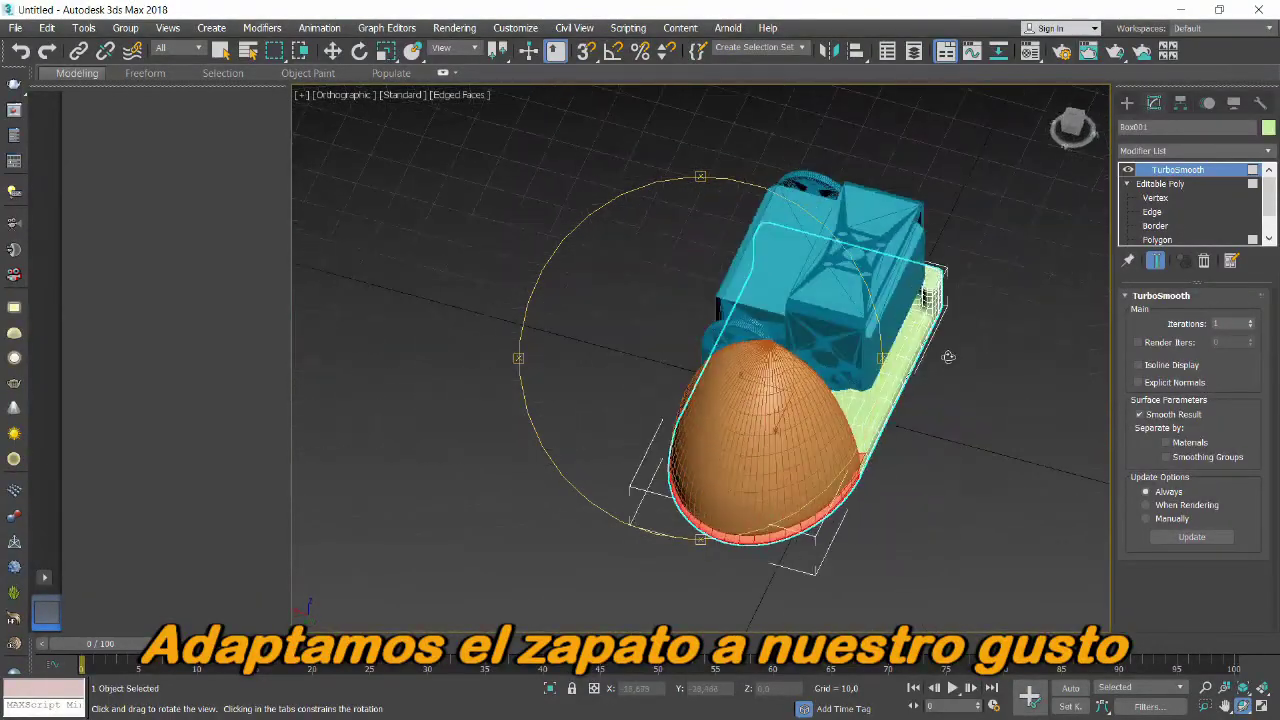
# Raise the green base's TurboSmooth to 2 iterations, then select the Sphere001 toe cap.
pyautogui.click(1250, 321)
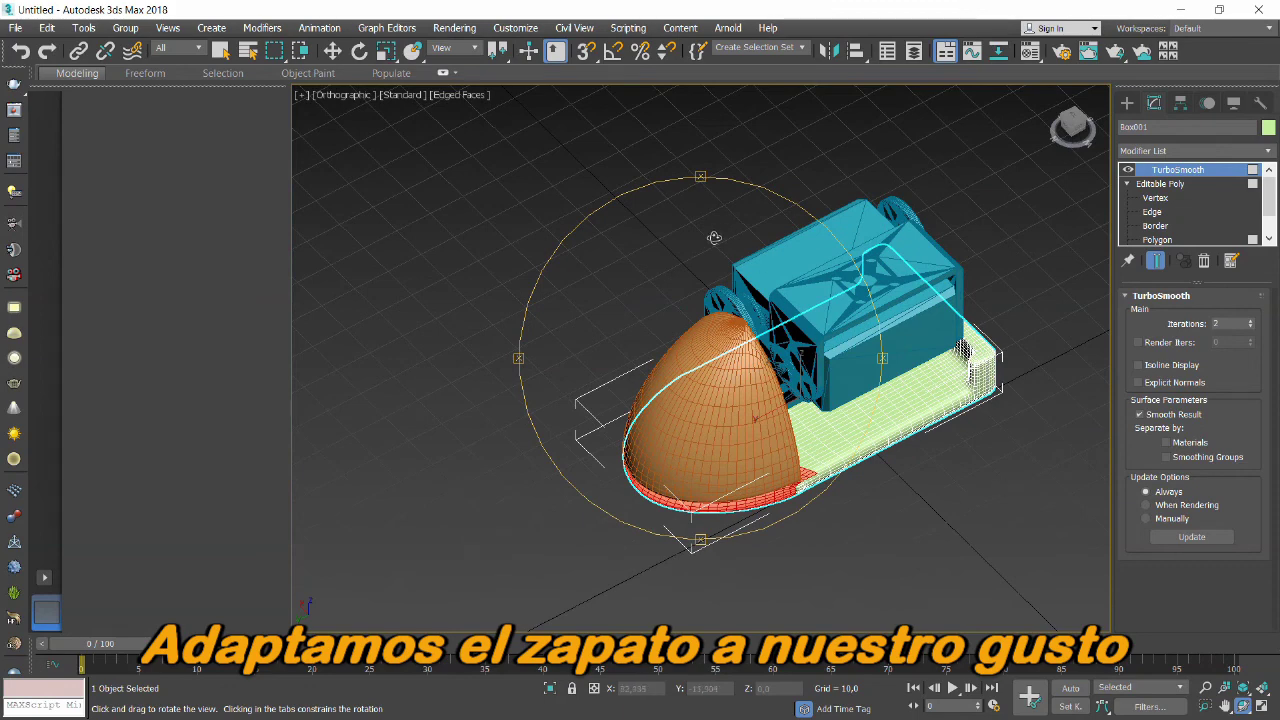
pyautogui.moveTo(714, 237)
pyautogui.mouseDown()
pyautogui.moveTo(872, 184)
pyautogui.moveTo(919, 217)
pyautogui.moveTo(898, 296)
pyautogui.mouseUp()
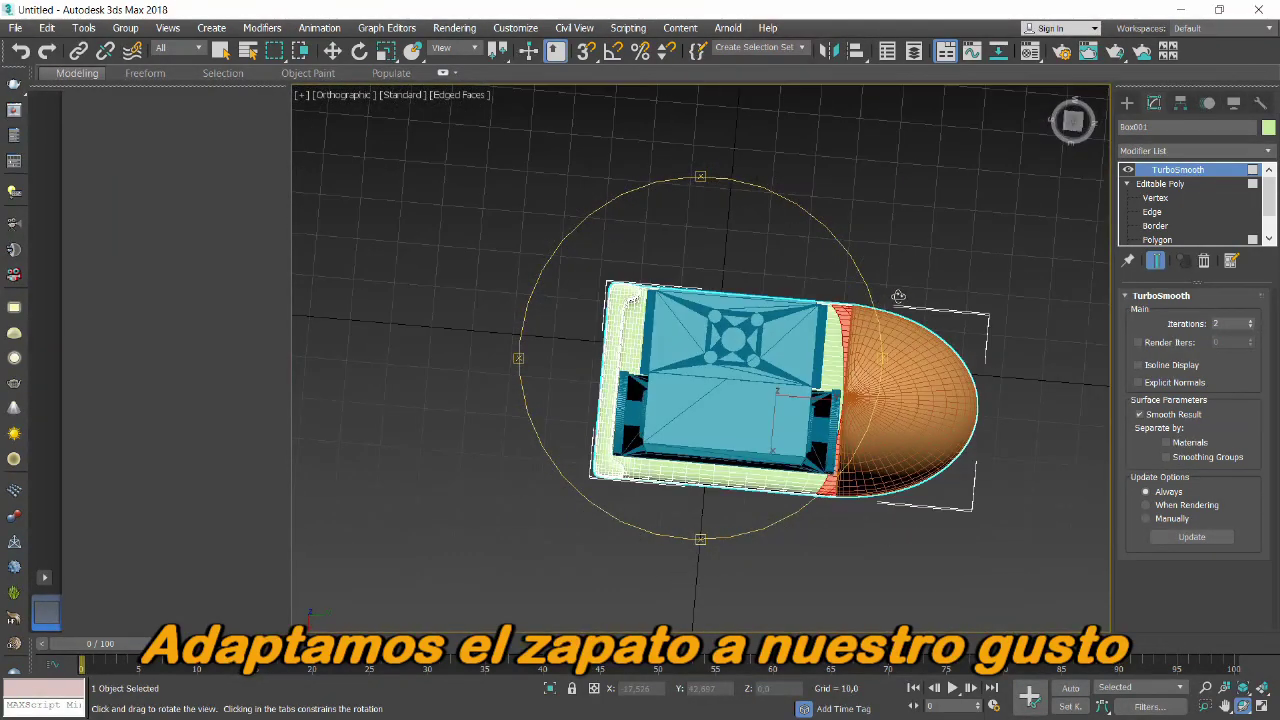
pyautogui.rightClick(904, 237)
pyautogui.click(904, 238)
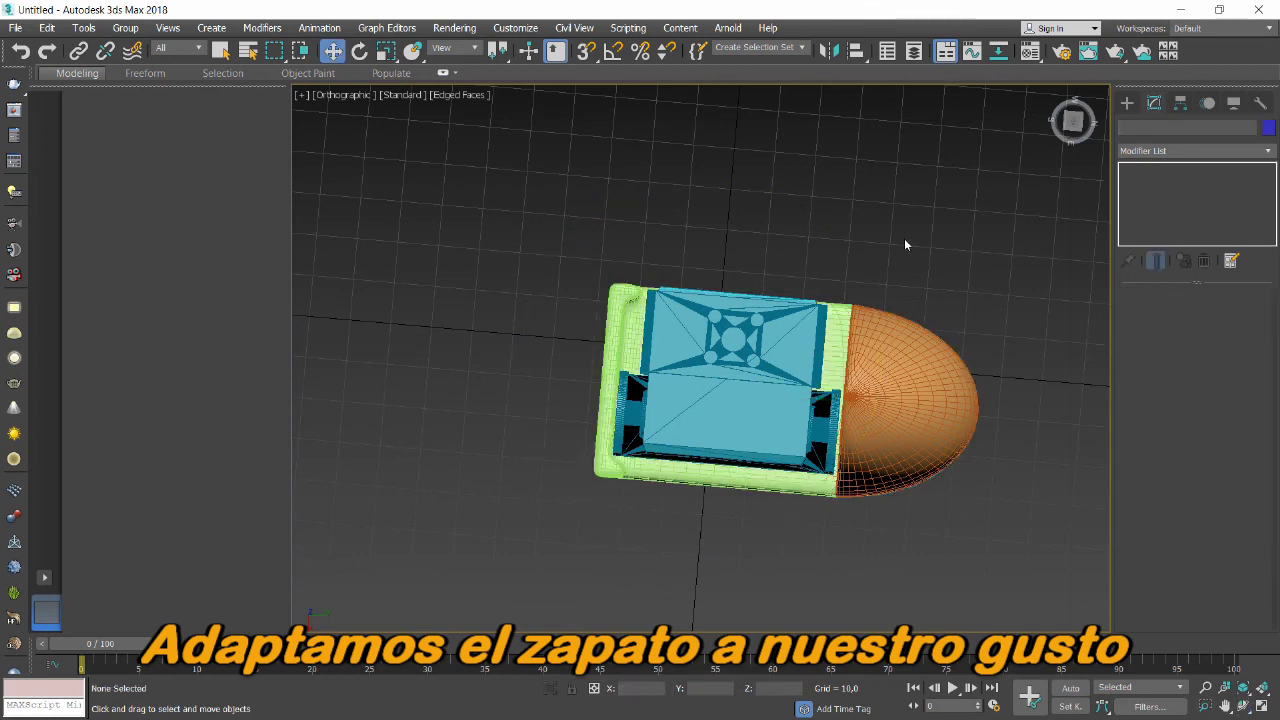
pyautogui.click(892, 398)
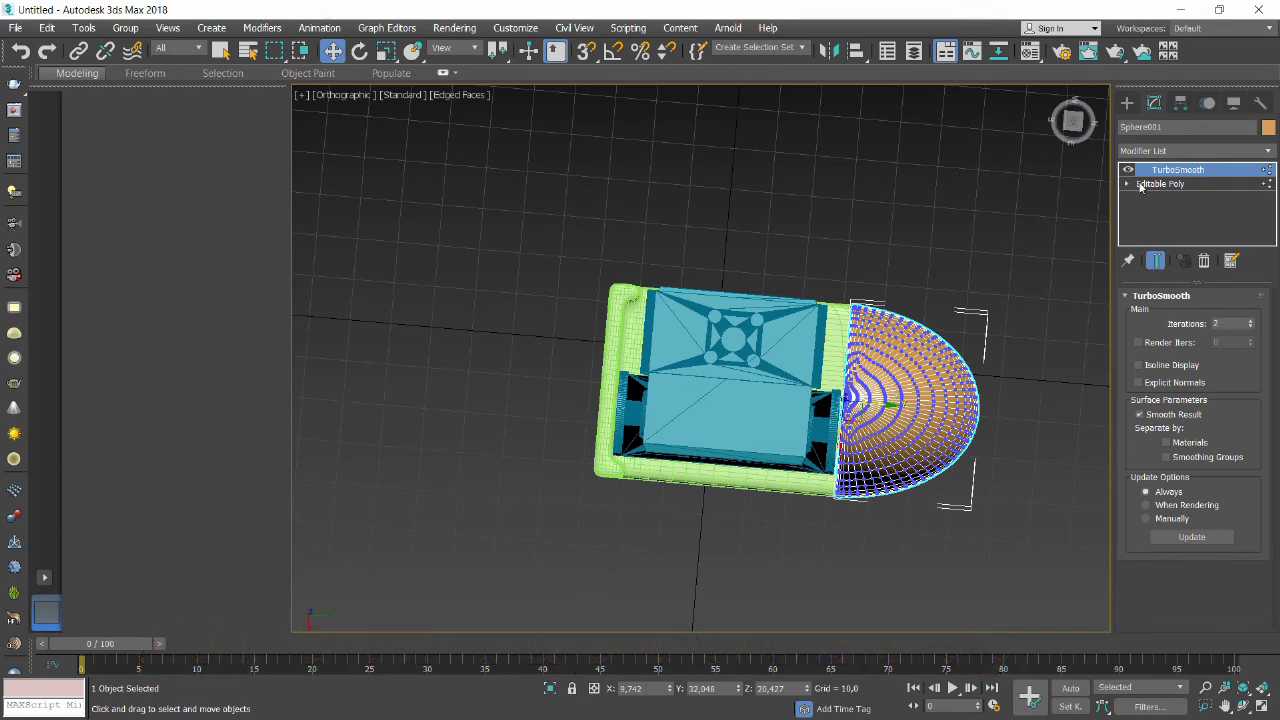
# Enter the toe cap's Editable Poly Vertex level and zoom into the Top view.
pyautogui.click(1127, 186)
pyautogui.click(1145, 198)
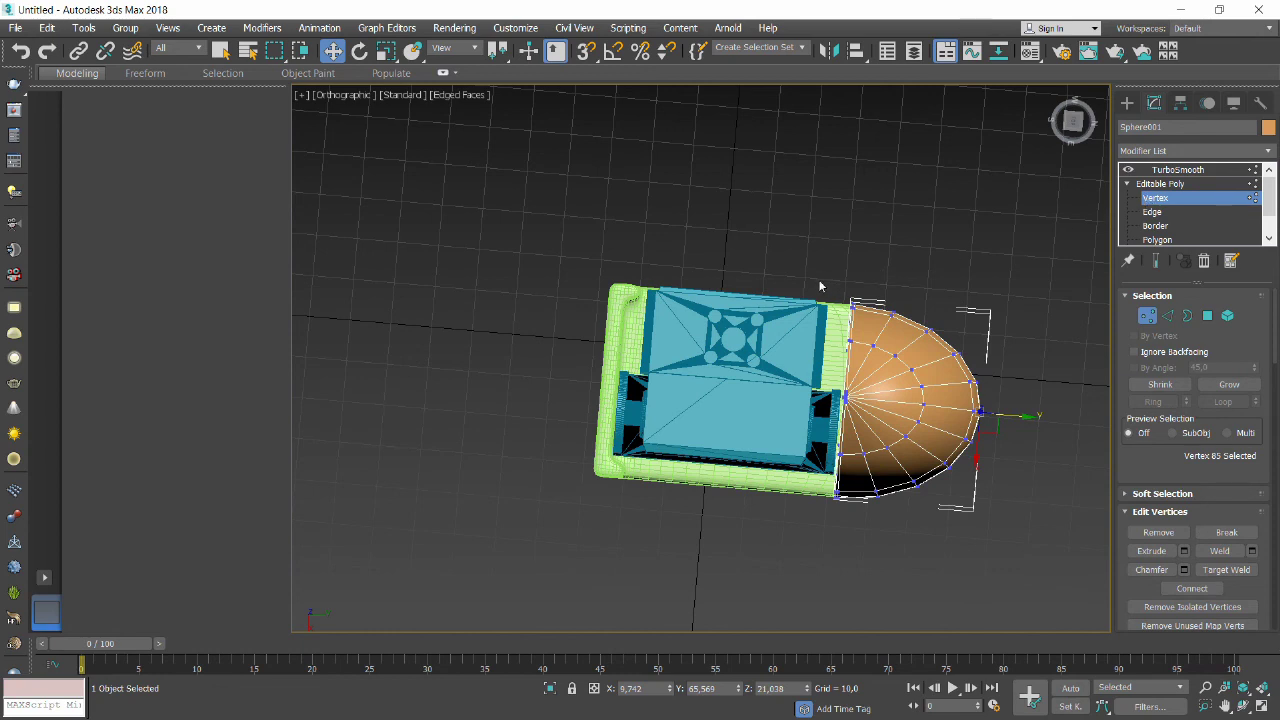
pyautogui.press('t')
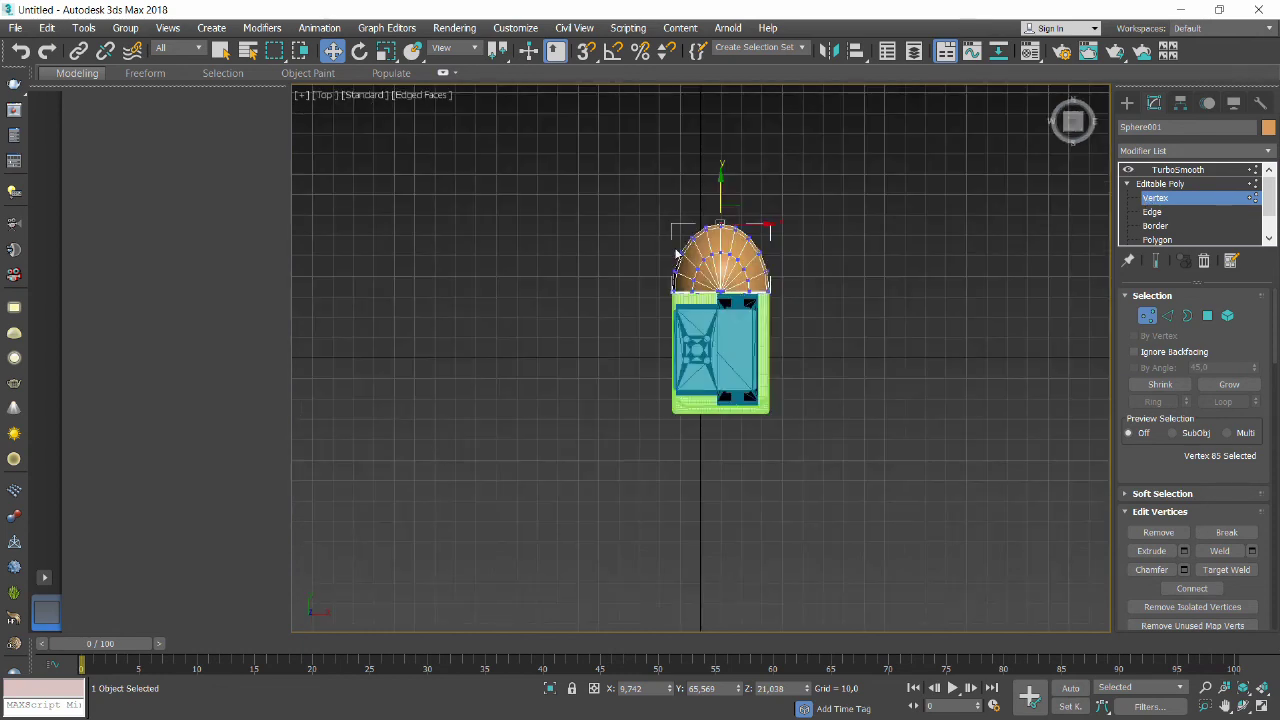
pyautogui.scroll(2, 660, 300)
pyautogui.scroll(2, 650, 302)
pyautogui.scroll(2, 640, 303)
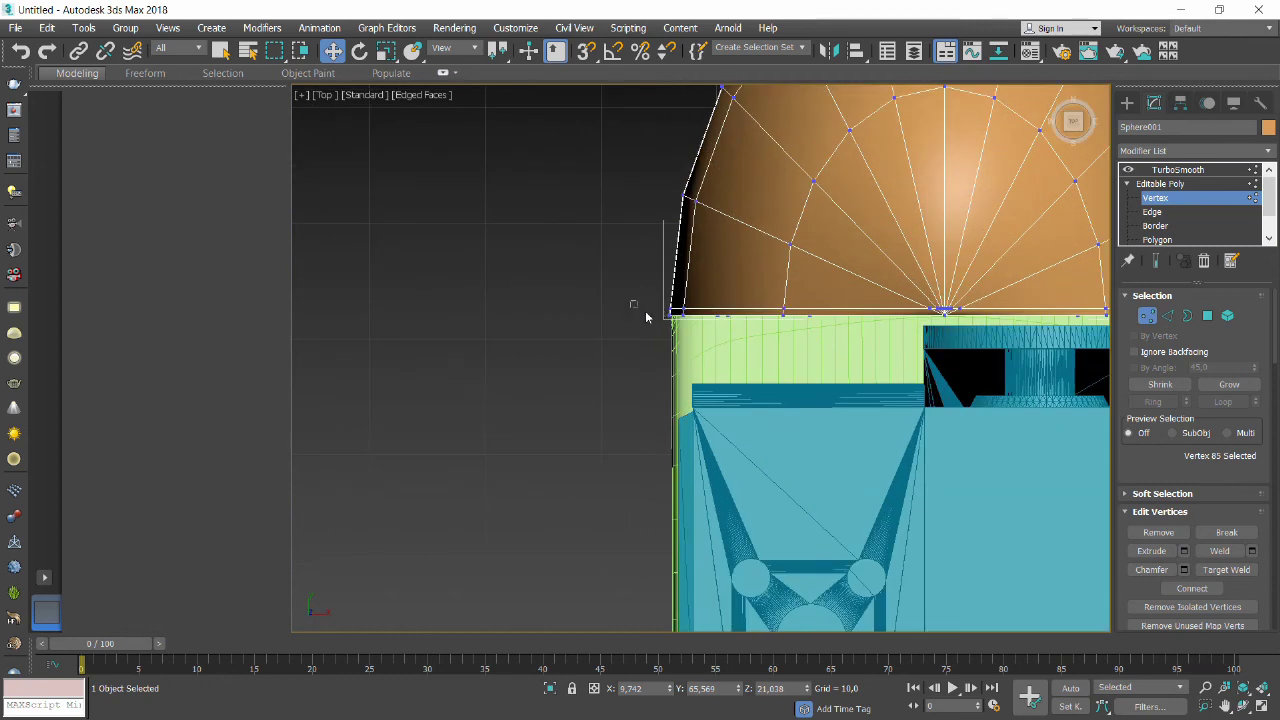
# Drag the toe cap's lower-edge vertices down over the base and toggle Show End Result.
pyautogui.moveTo(631, 302); pyautogui.dragTo(776, 322)
pyautogui.moveTo(722, 264); pyautogui.dragTo(721, 322)
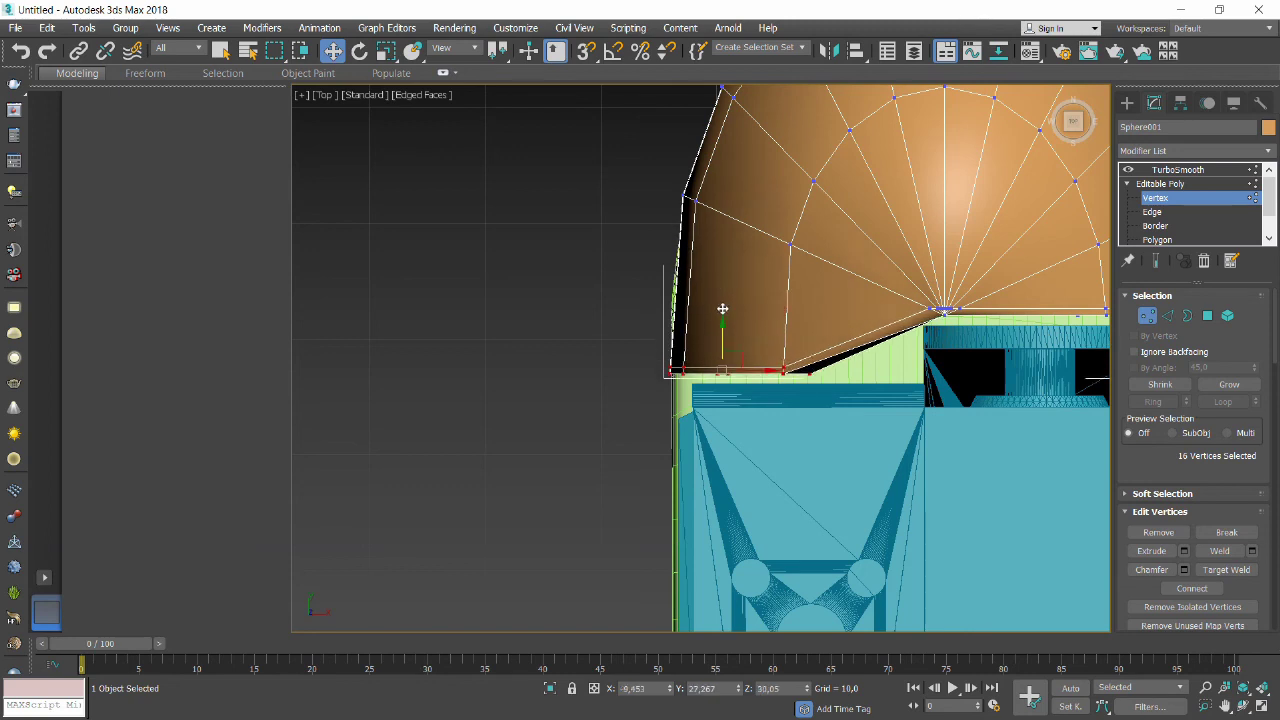
pyautogui.scroll(-3, 722, 309)
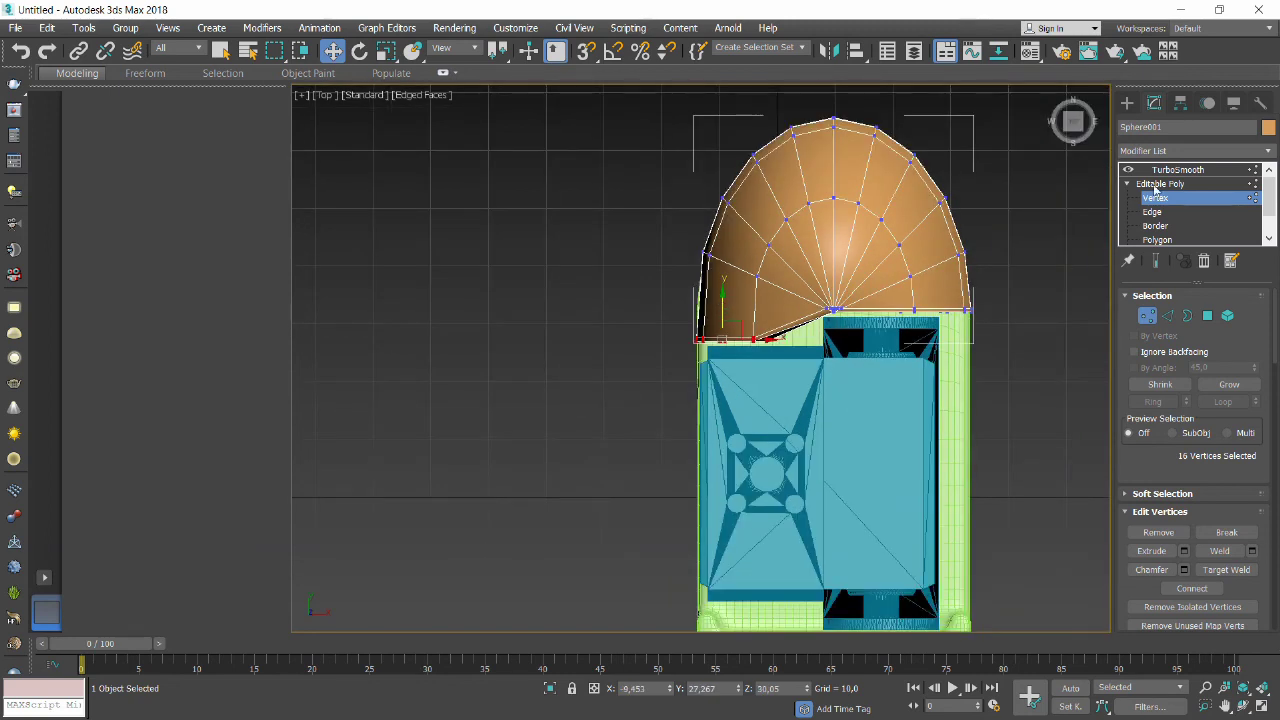
pyautogui.click(1156, 261)
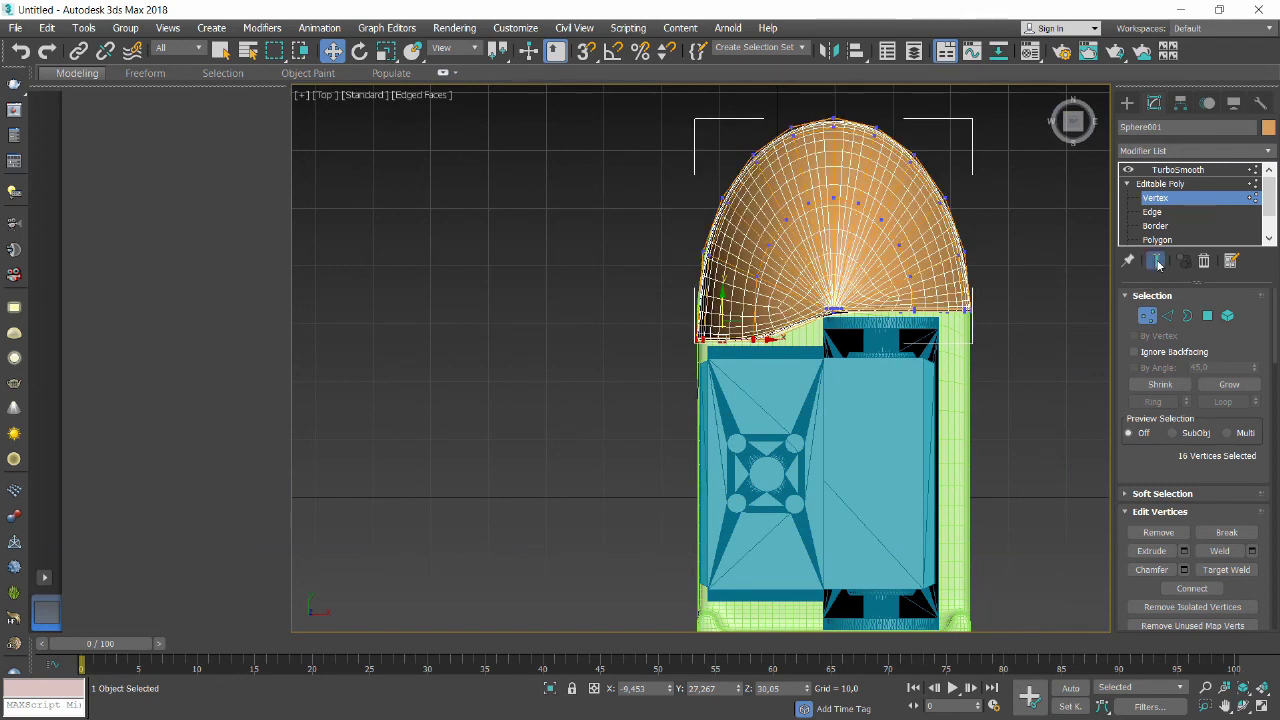
pyautogui.click(1243, 706)
pyautogui.moveTo(744, 348)
pyautogui.mouseDown()
pyautogui.moveTo(648, 282)
pyautogui.moveTo(394, 271)
pyautogui.moveTo(458, 267)
pyautogui.moveTo(380, 251)
pyautogui.moveTo(383, 226)
pyautogui.moveTo(411, 237)
pyautogui.moveTo(442, 317)
pyautogui.moveTo(434, 294)
pyautogui.moveTo(366, 251)
pyautogui.moveTo(403, 251)
pyautogui.mouseUp()
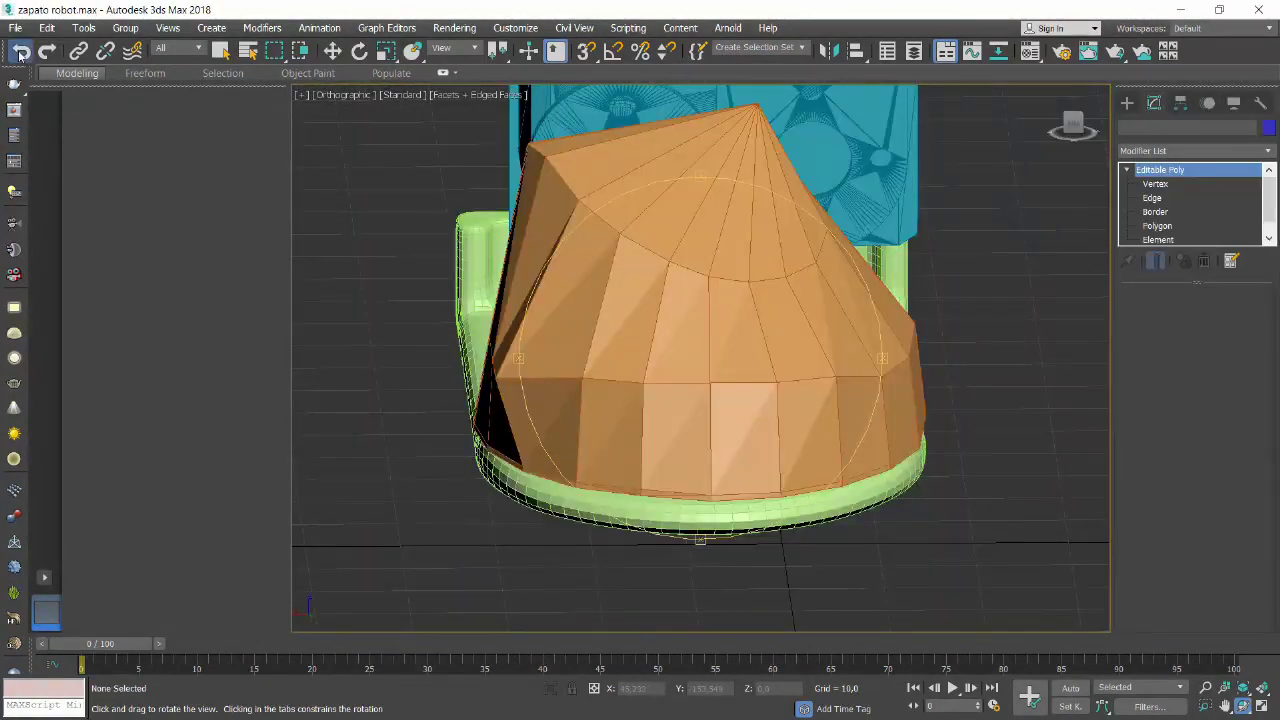
pyautogui.click(20, 52)
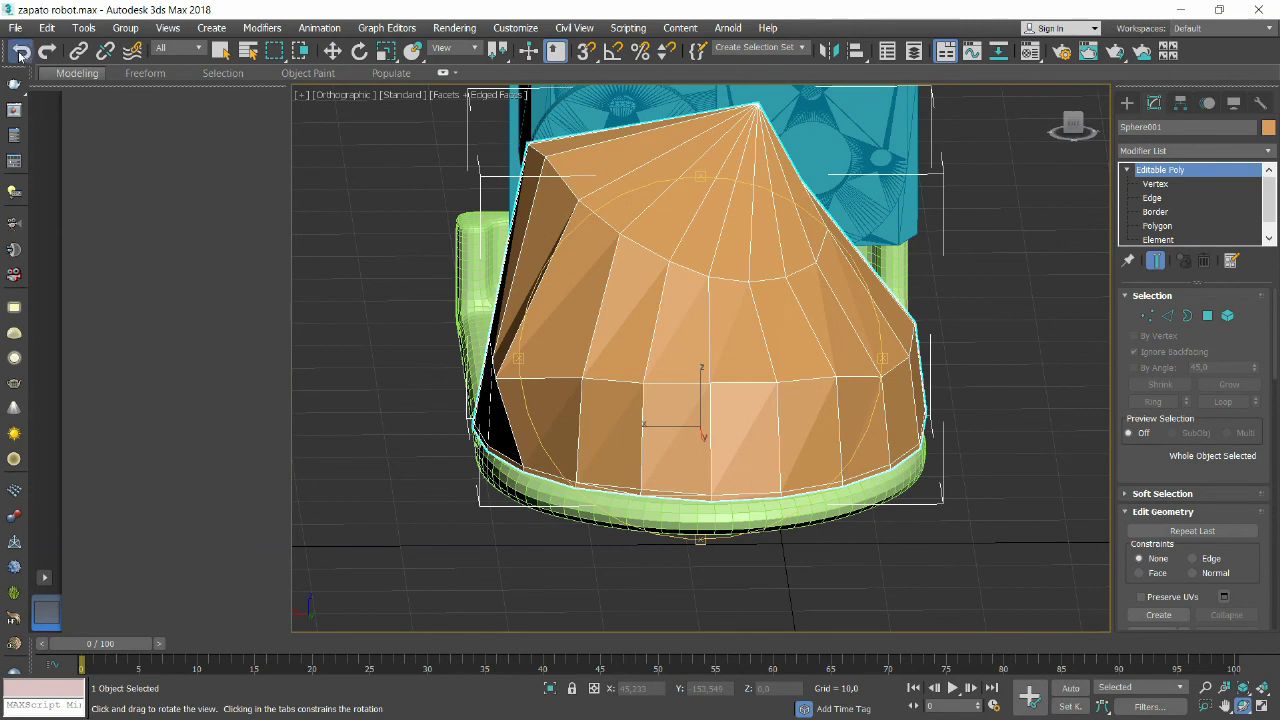
pyautogui.click(20, 55)
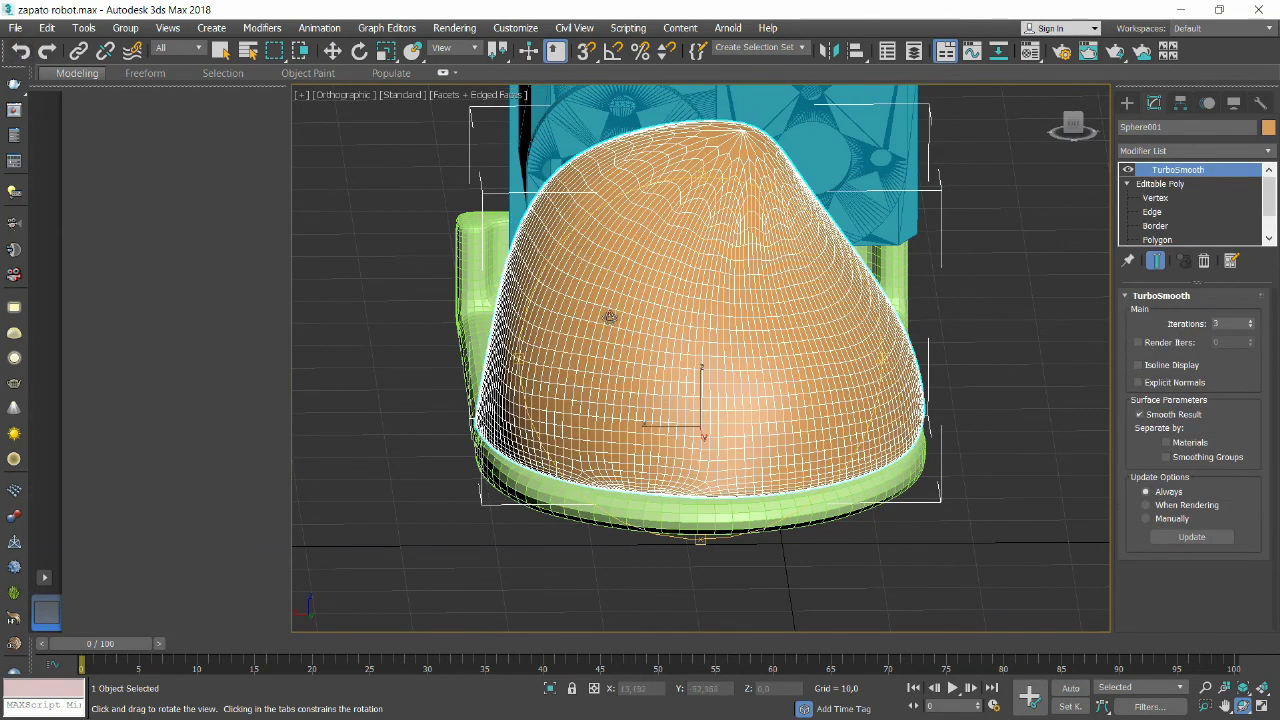
pyautogui.press('f')
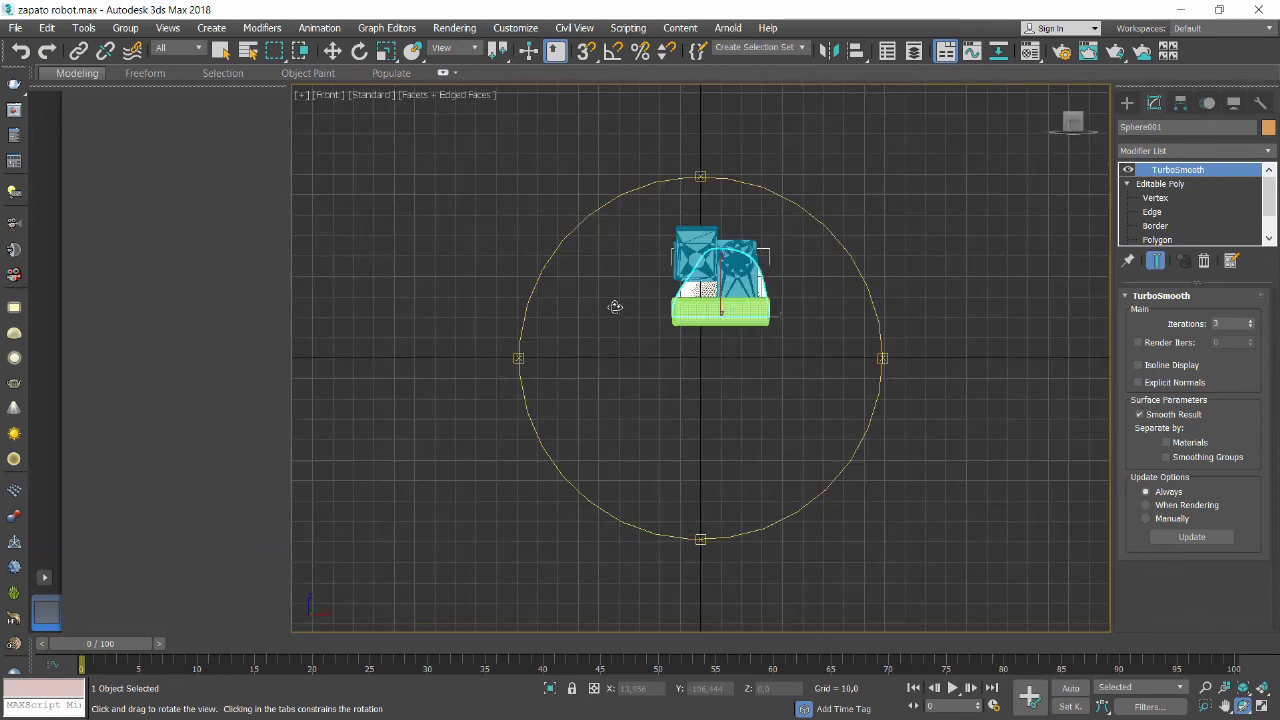
pyautogui.press('b')
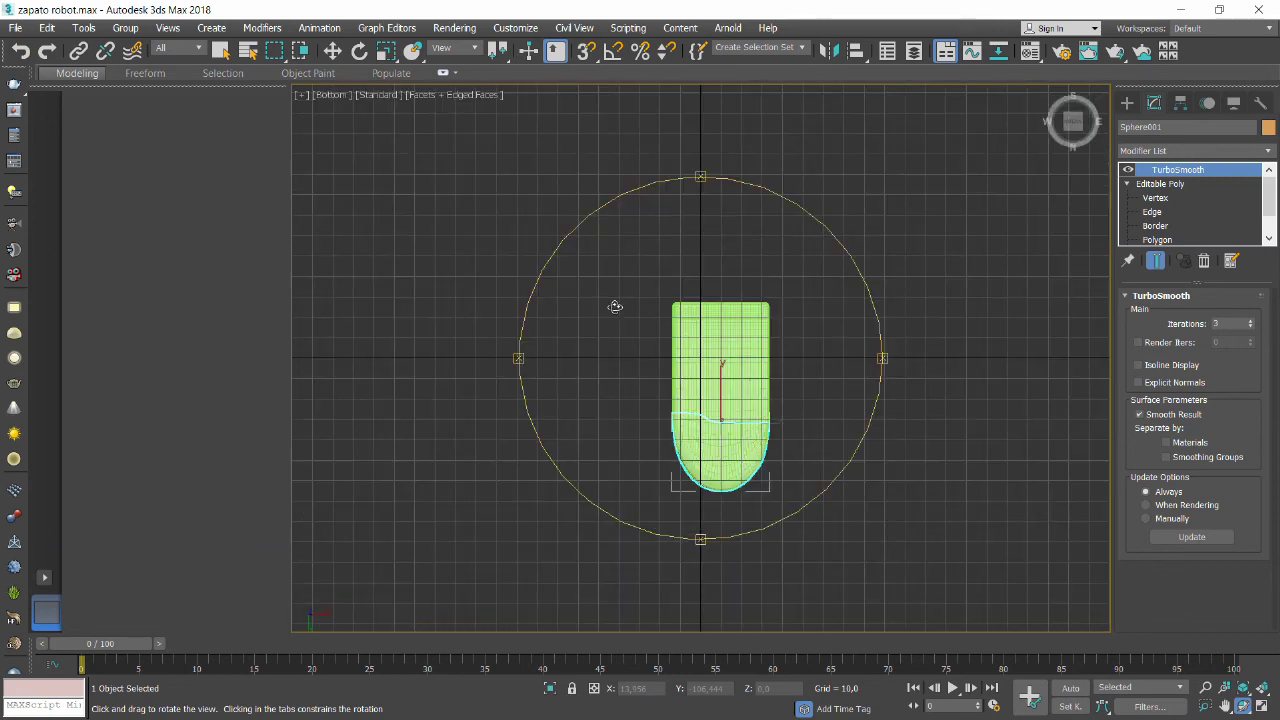
pyautogui.click(338, 96)
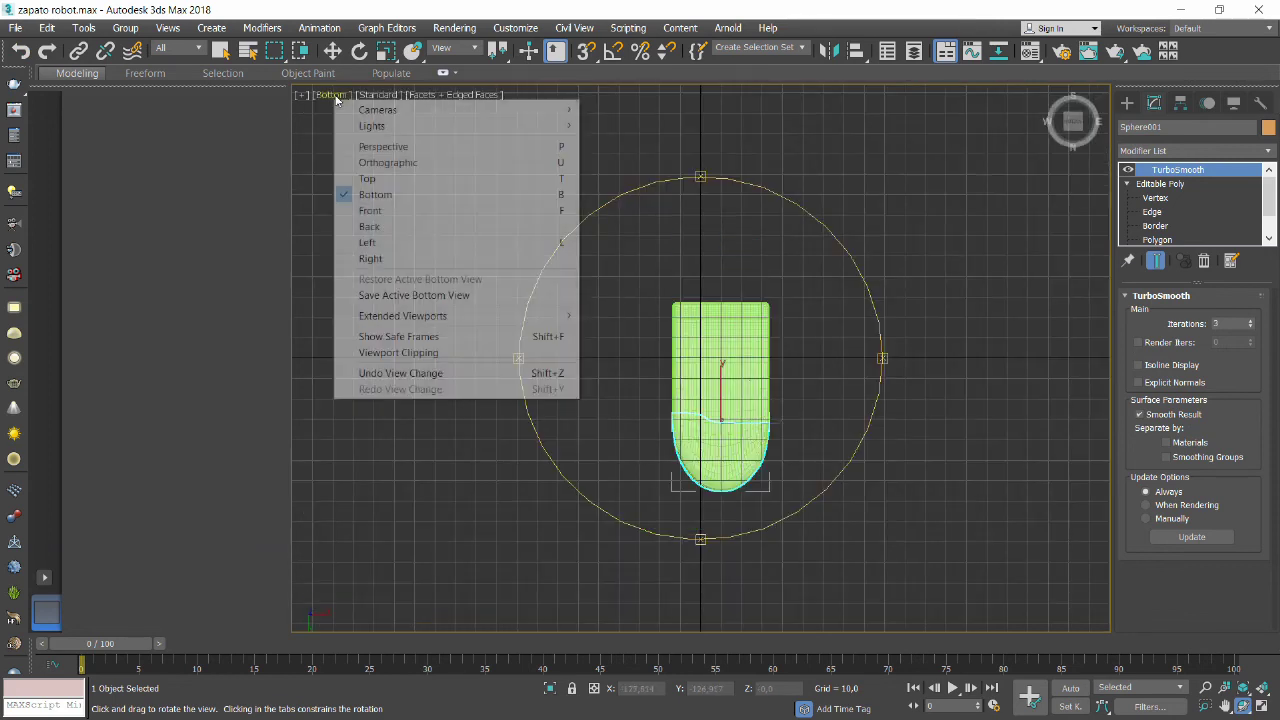
pyautogui.click(369, 227)
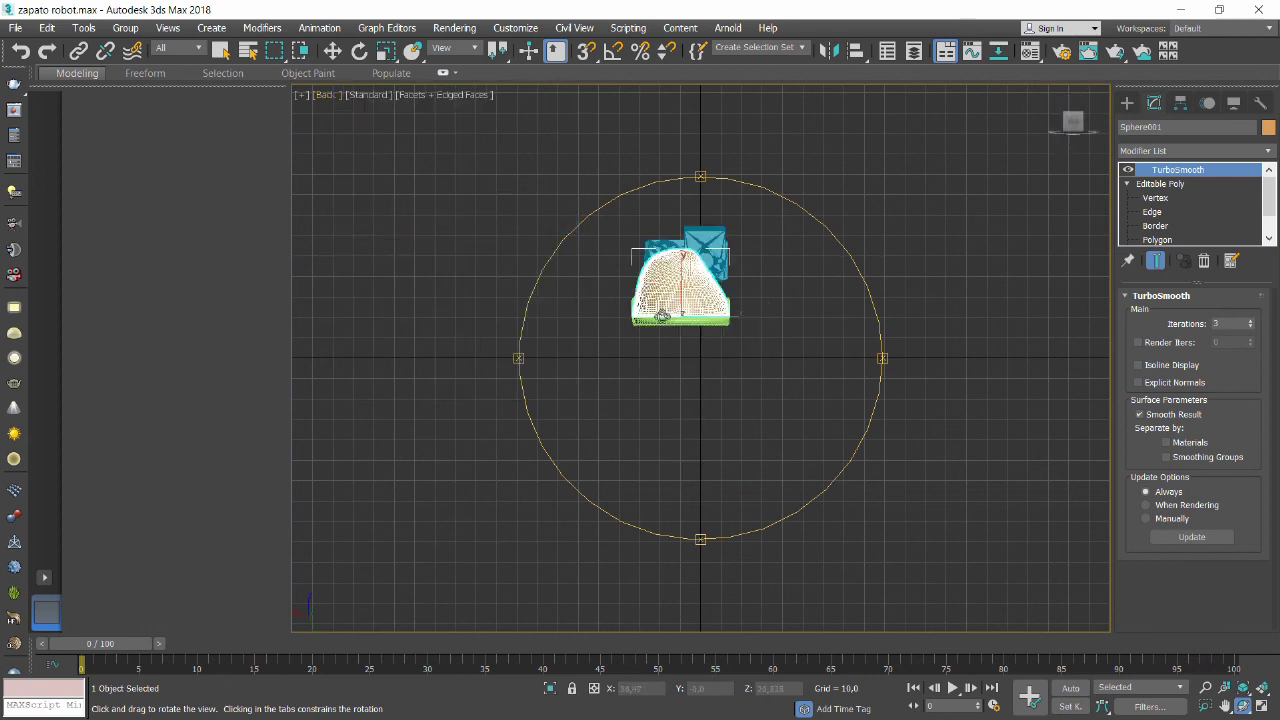
pyautogui.scroll(3, 686, 304)
pyautogui.scroll(2, 686, 304)
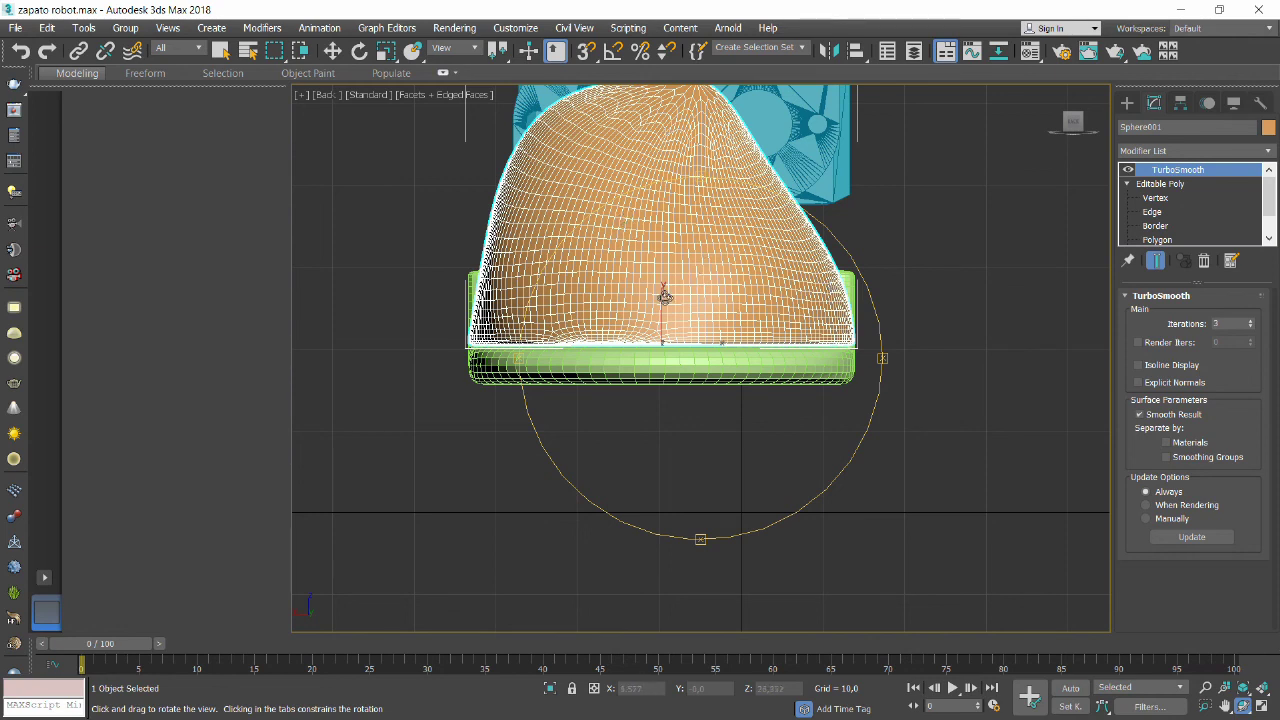
pyautogui.scroll(2, 666, 295)
pyautogui.scroll(3, 665, 297)
pyautogui.scroll(1, 680, 420)
pyautogui.scroll(1, 665, 577)
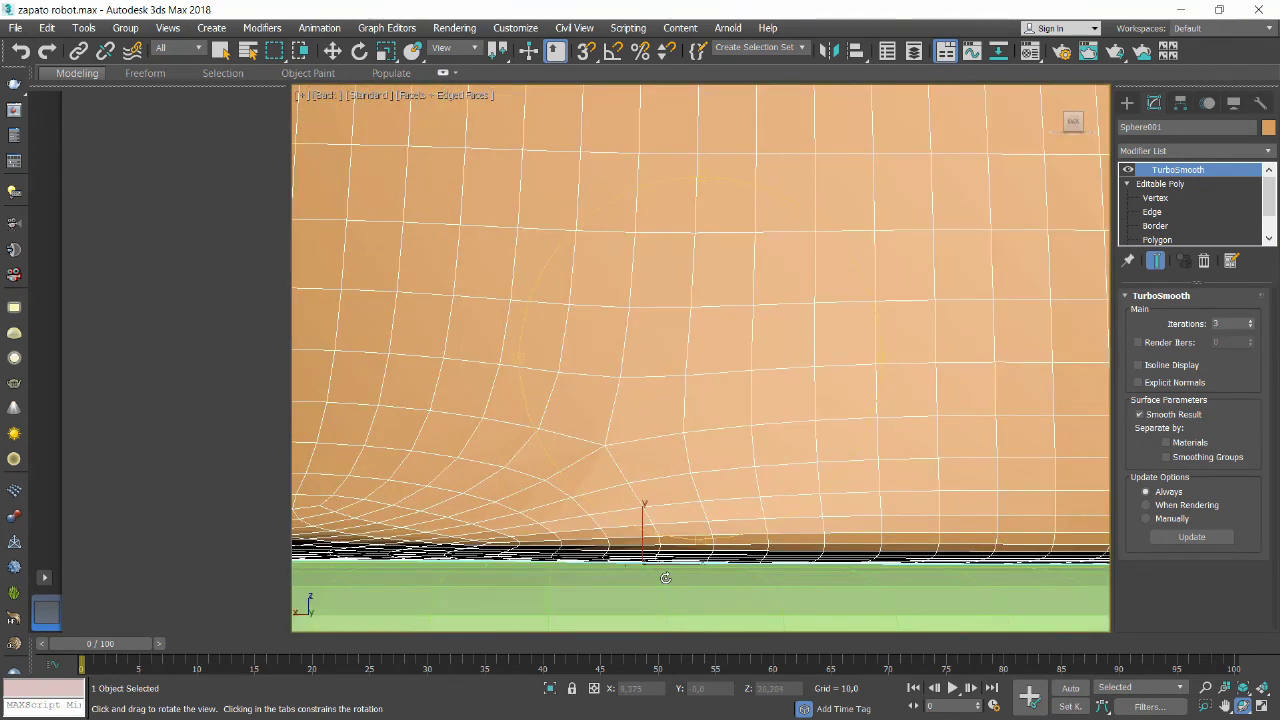
pyautogui.scroll(1, 665, 577)
pyautogui.scroll(2, 665, 577)
pyautogui.scroll(-2, 665, 570)
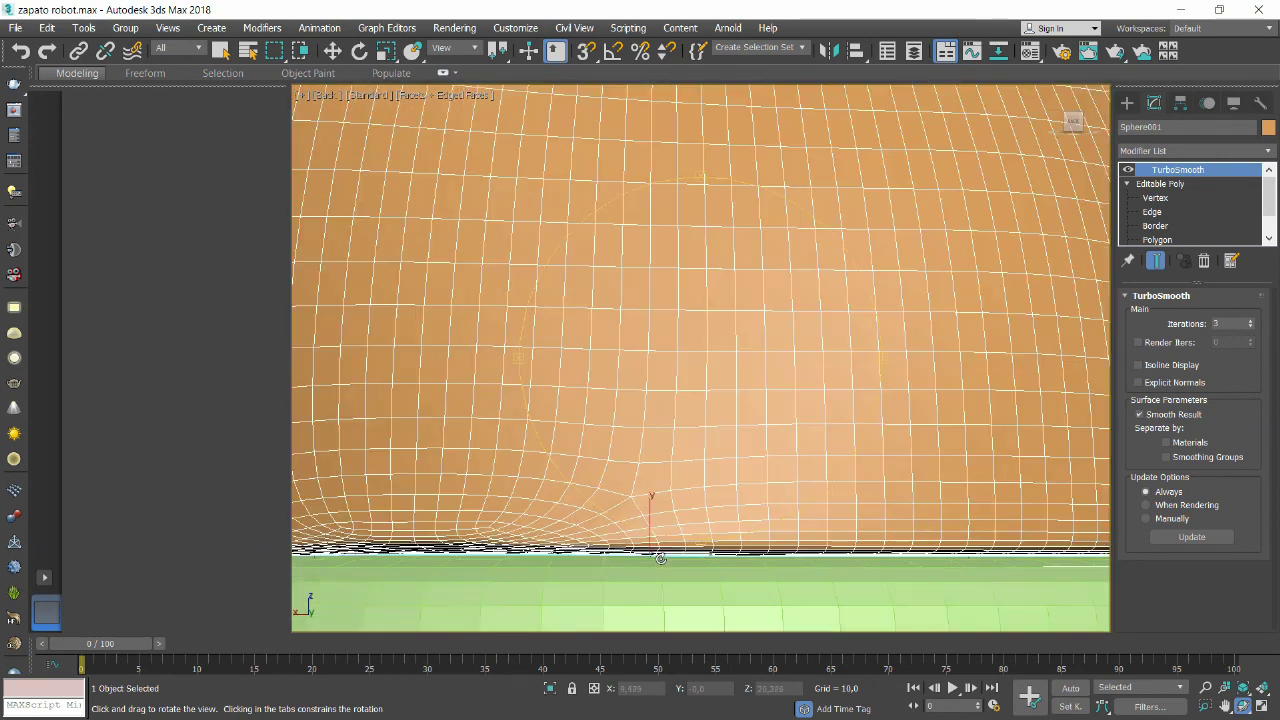
pyautogui.scroll(-3, 661, 555)
pyautogui.rightClick(694, 343)
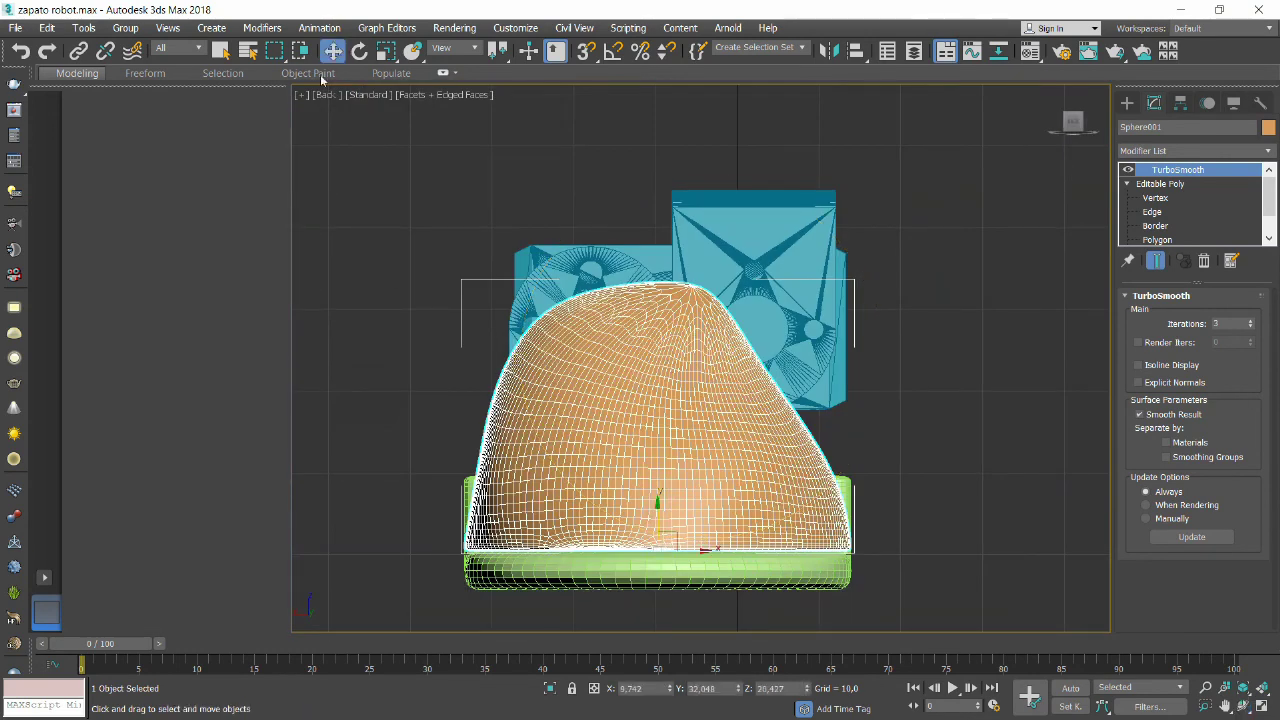
# Lower the toe cap slightly along Z and orbit to inspect it from the side.
pyautogui.click(333, 51)
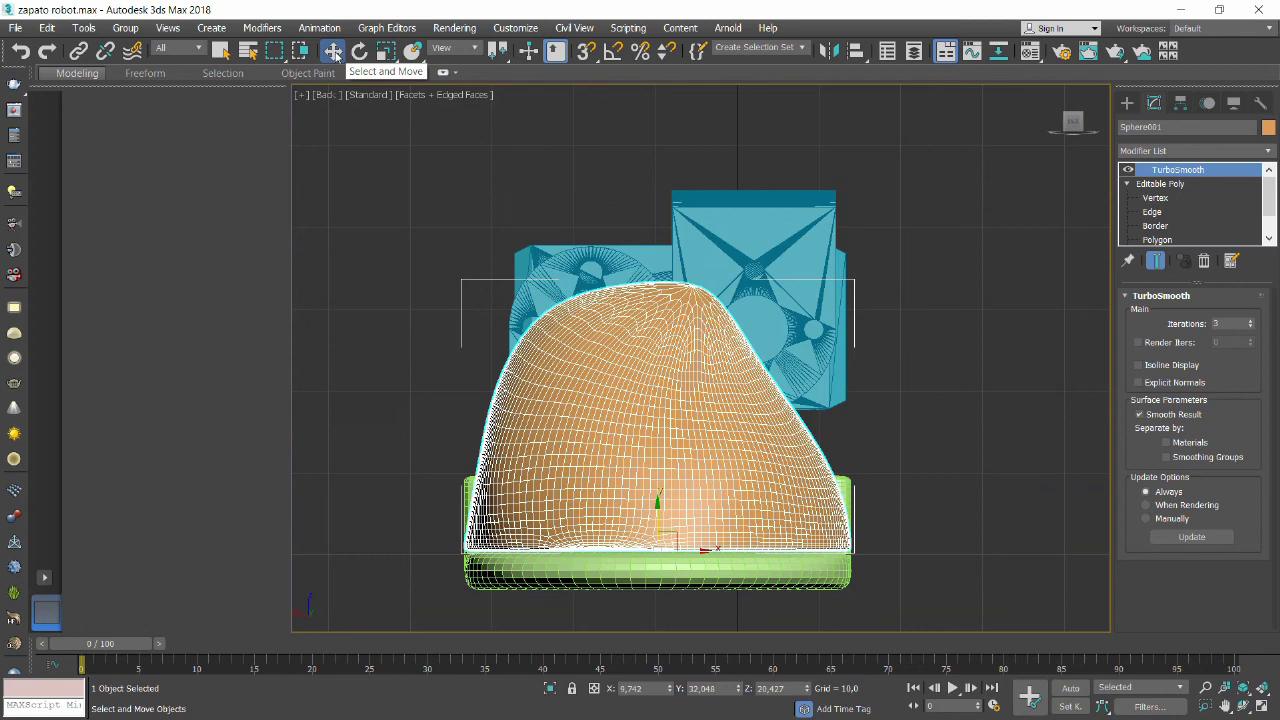
pyautogui.click(621, 377)
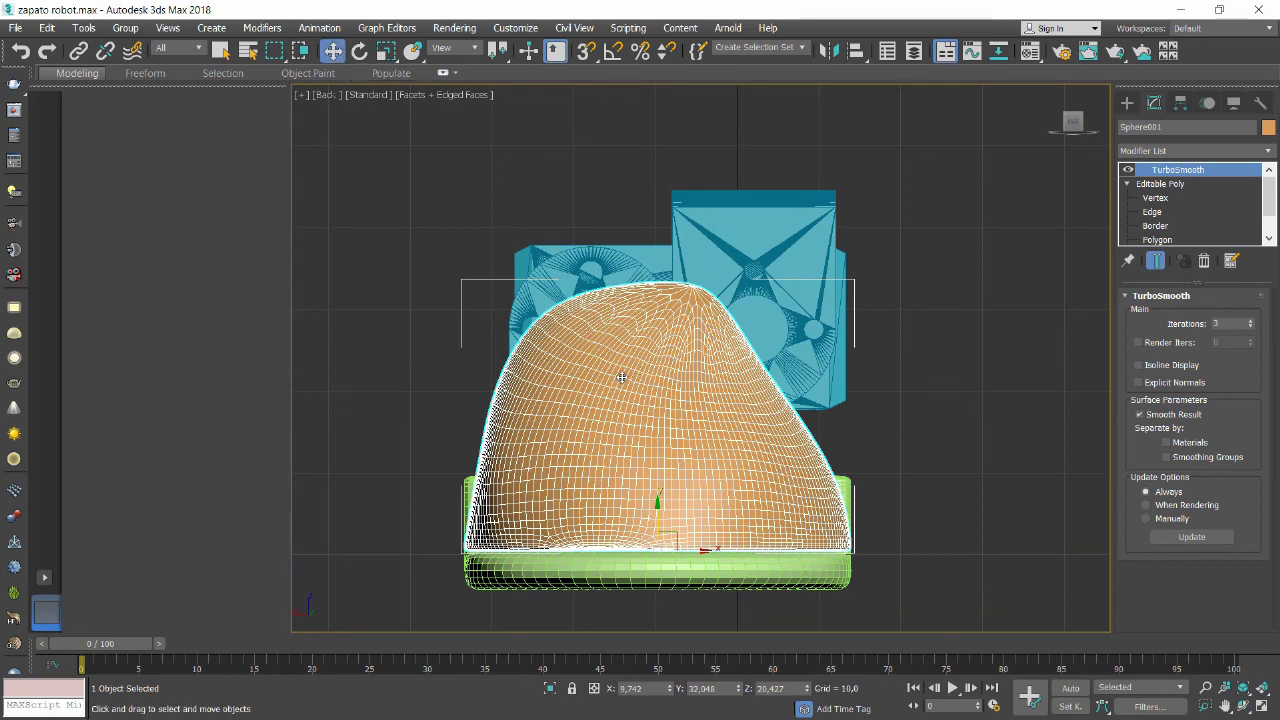
pyautogui.moveTo(658, 506); pyautogui.dragTo(658, 511)
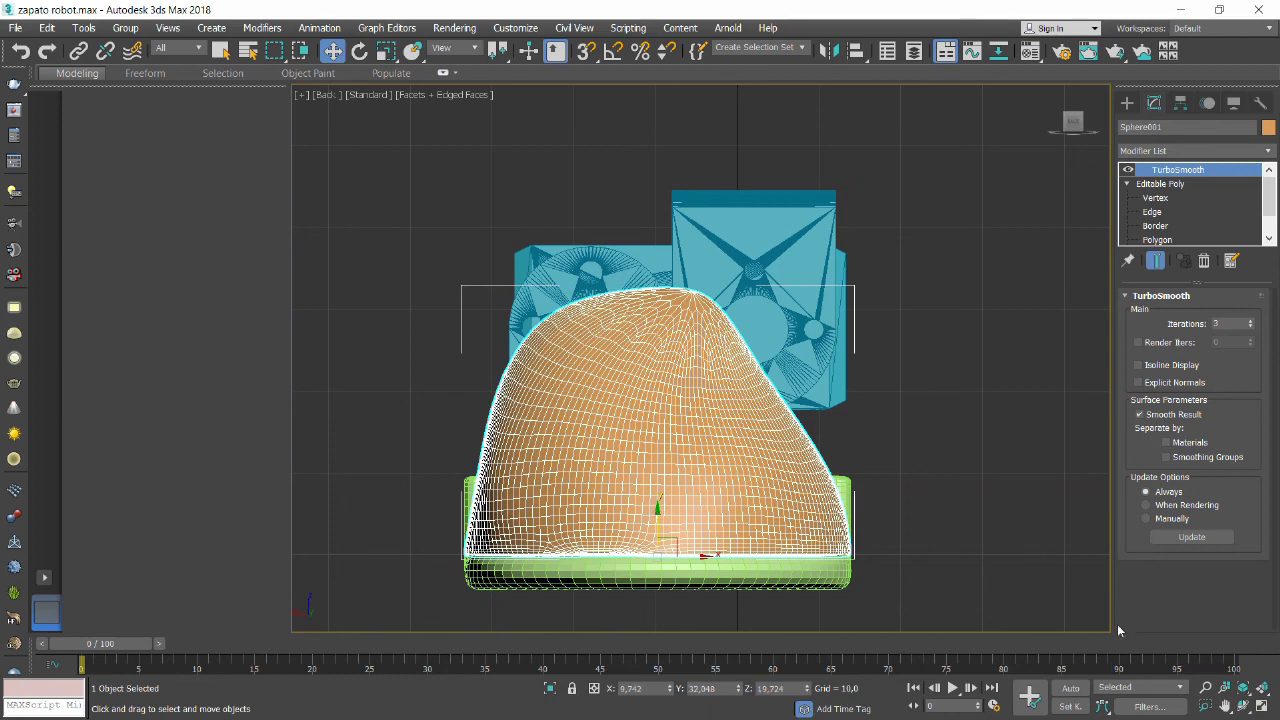
pyautogui.click(1244, 706)
pyautogui.moveTo(692, 464)
pyautogui.mouseDown()
pyautogui.moveTo(712, 552)
pyautogui.moveTo(519, 482)
pyautogui.mouseUp()
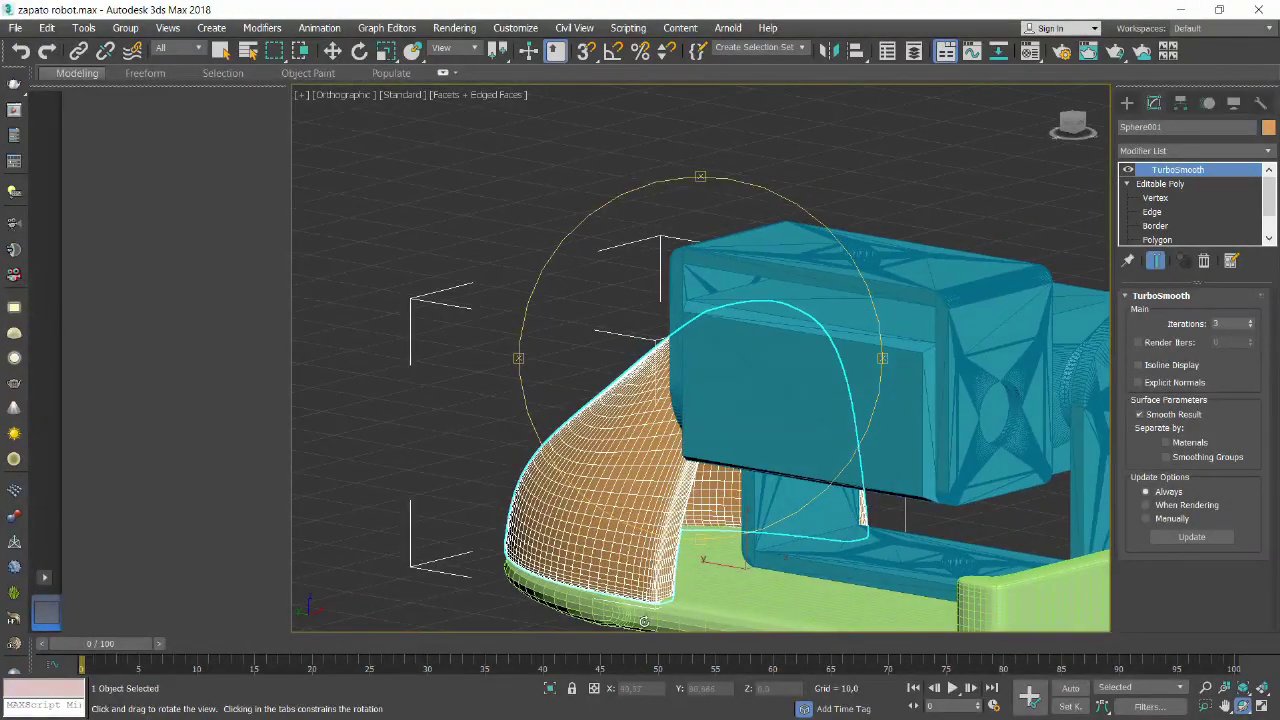
pyautogui.scroll(5, 650, 614)
pyautogui.scroll(1, 650, 614)
pyautogui.scroll(-2, 648, 612)
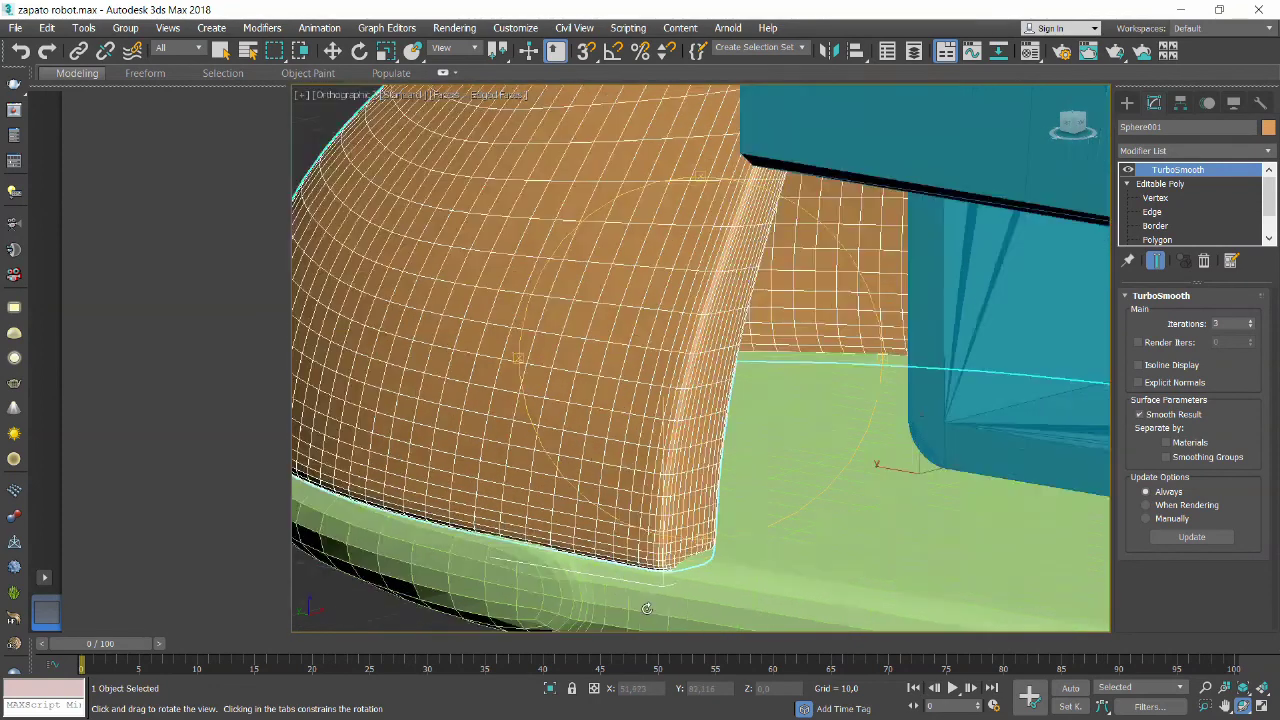
pyautogui.scroll(-2, 645, 606)
pyautogui.scroll(-2, 644, 604)
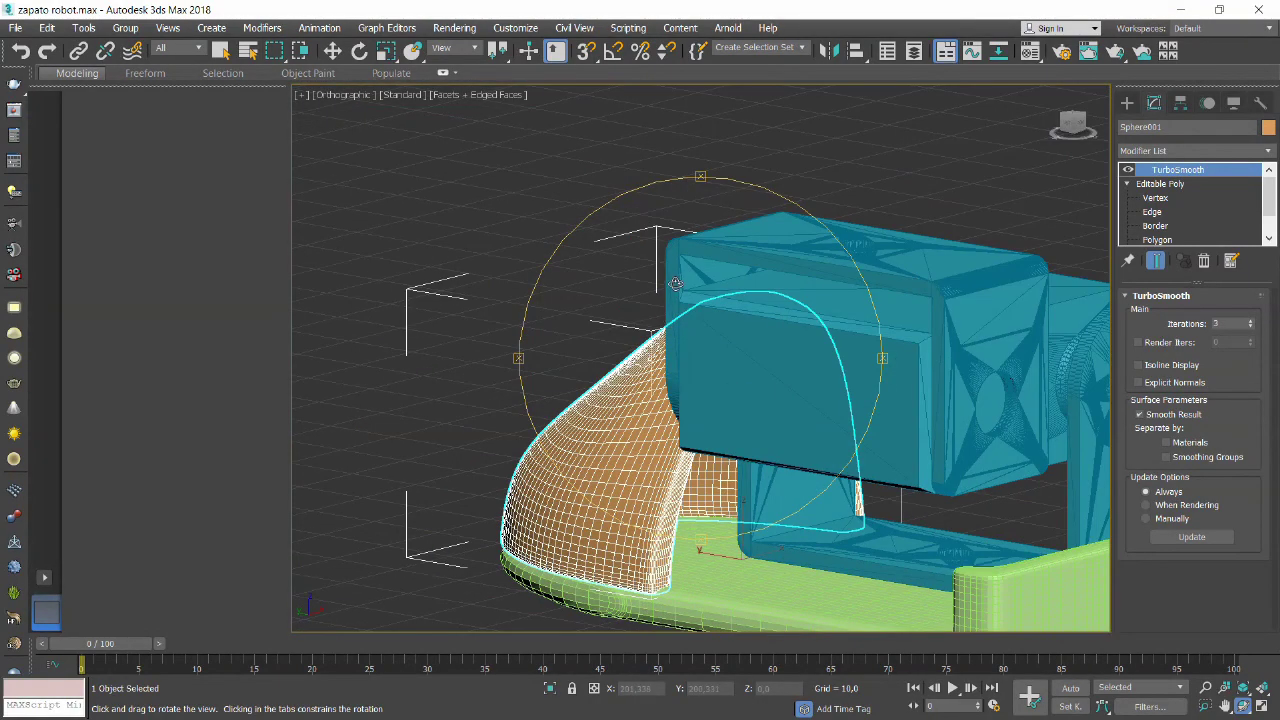
pyautogui.scroll(-2, 673, 282)
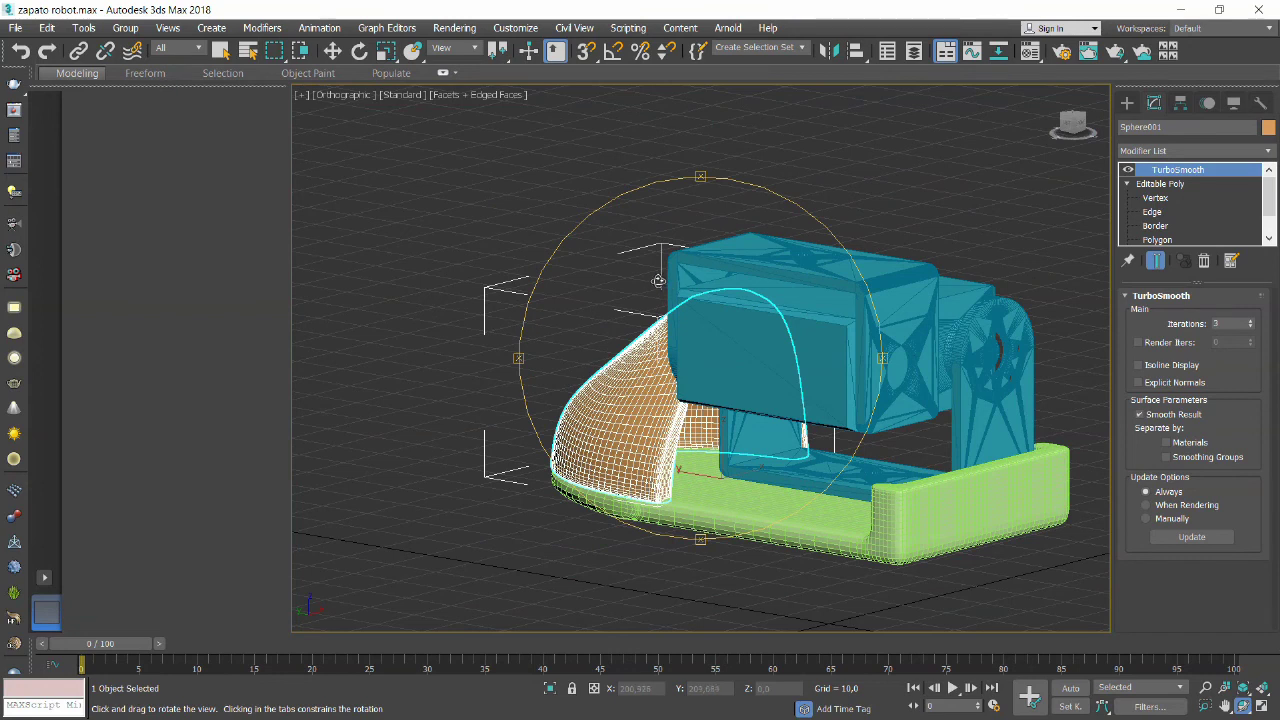
# Nudge the toe cap lower again and orbit around the toe to check the seam.
pyautogui.press('w')
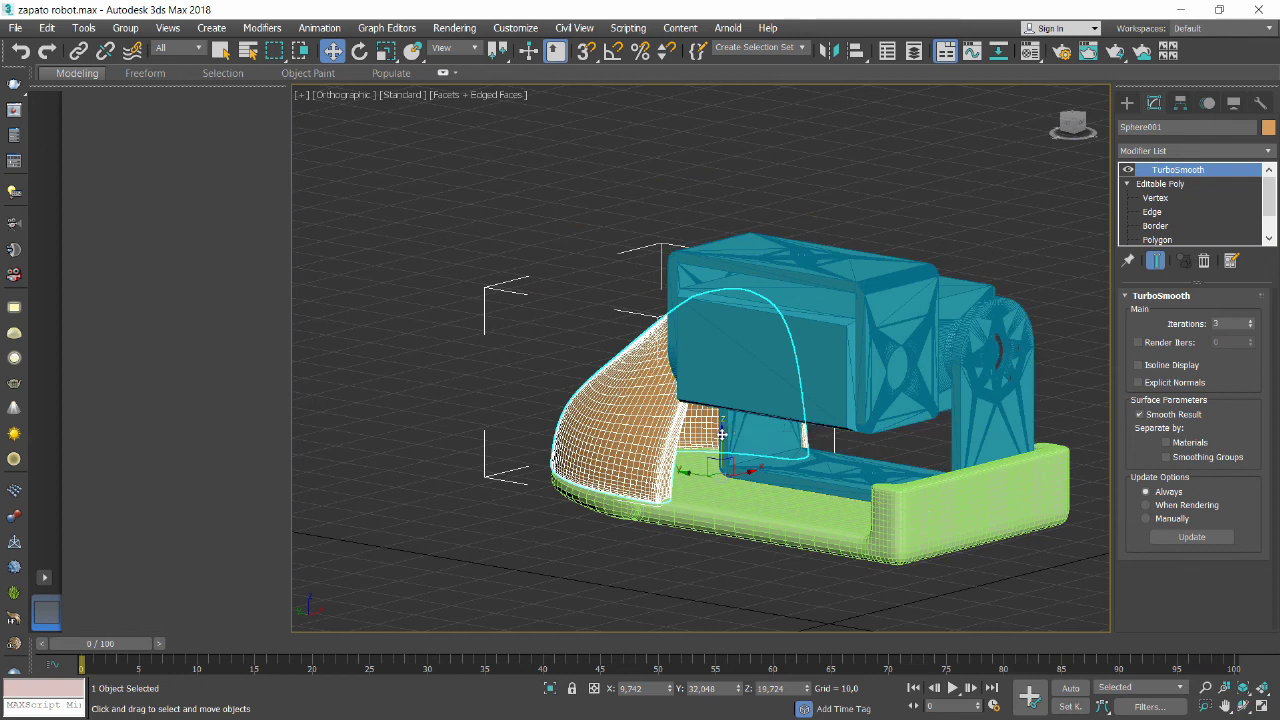
pyautogui.moveTo(721, 432); pyautogui.dragTo(720, 440)
pyautogui.scroll(4, 690, 521)
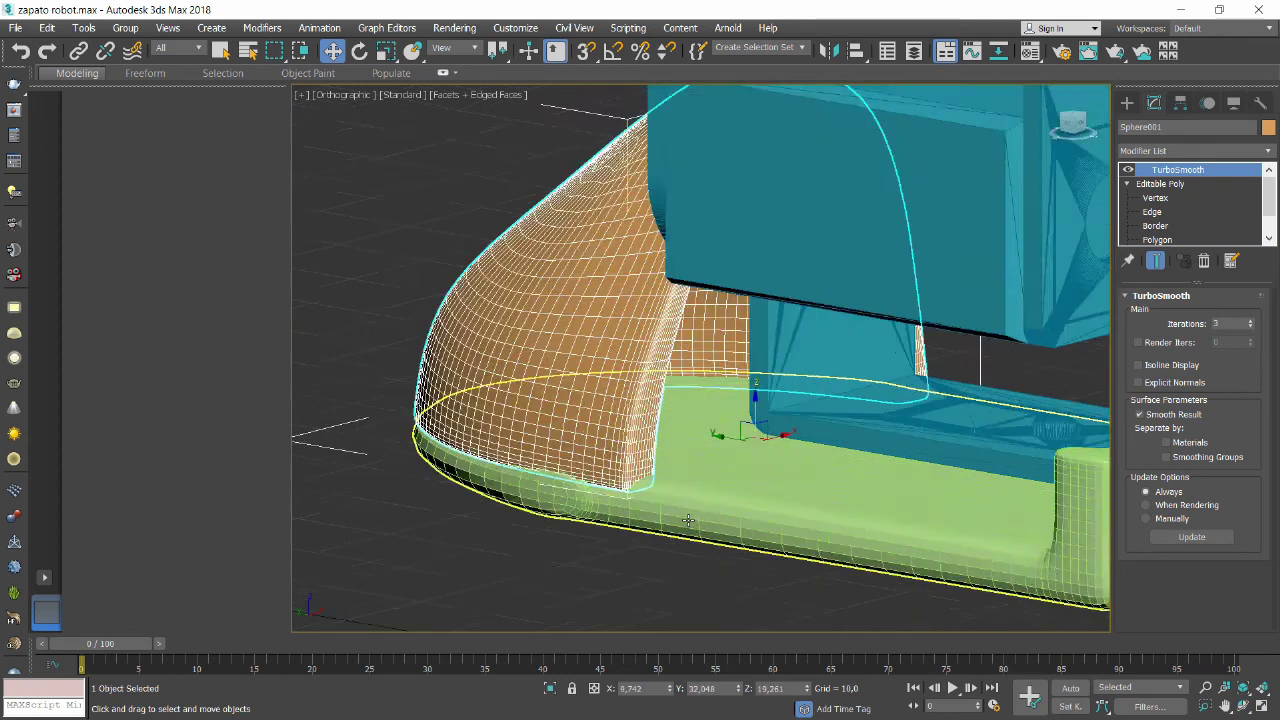
pyautogui.scroll(4, 695, 524)
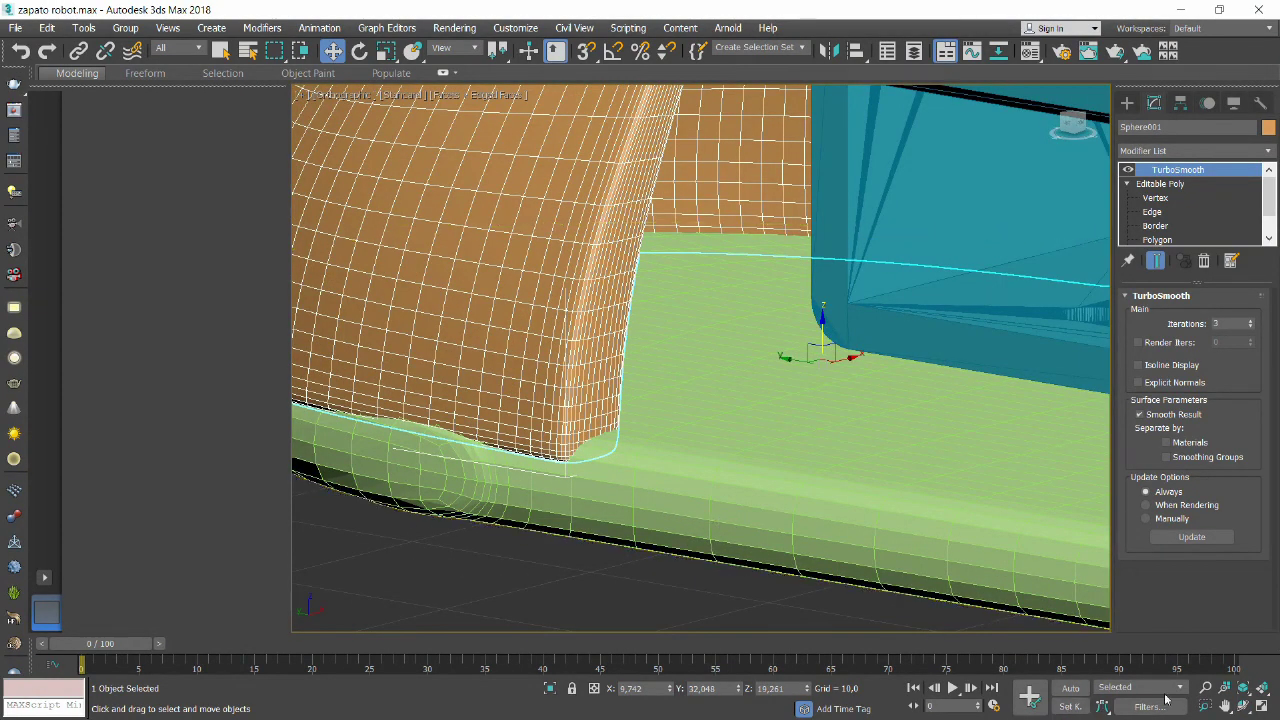
pyautogui.click(1240, 708)
pyautogui.moveTo(600, 489)
pyautogui.mouseDown()
pyautogui.moveTo(616, 400)
pyautogui.moveTo(722, 425)
pyautogui.moveTo(586, 425)
pyautogui.mouseUp()
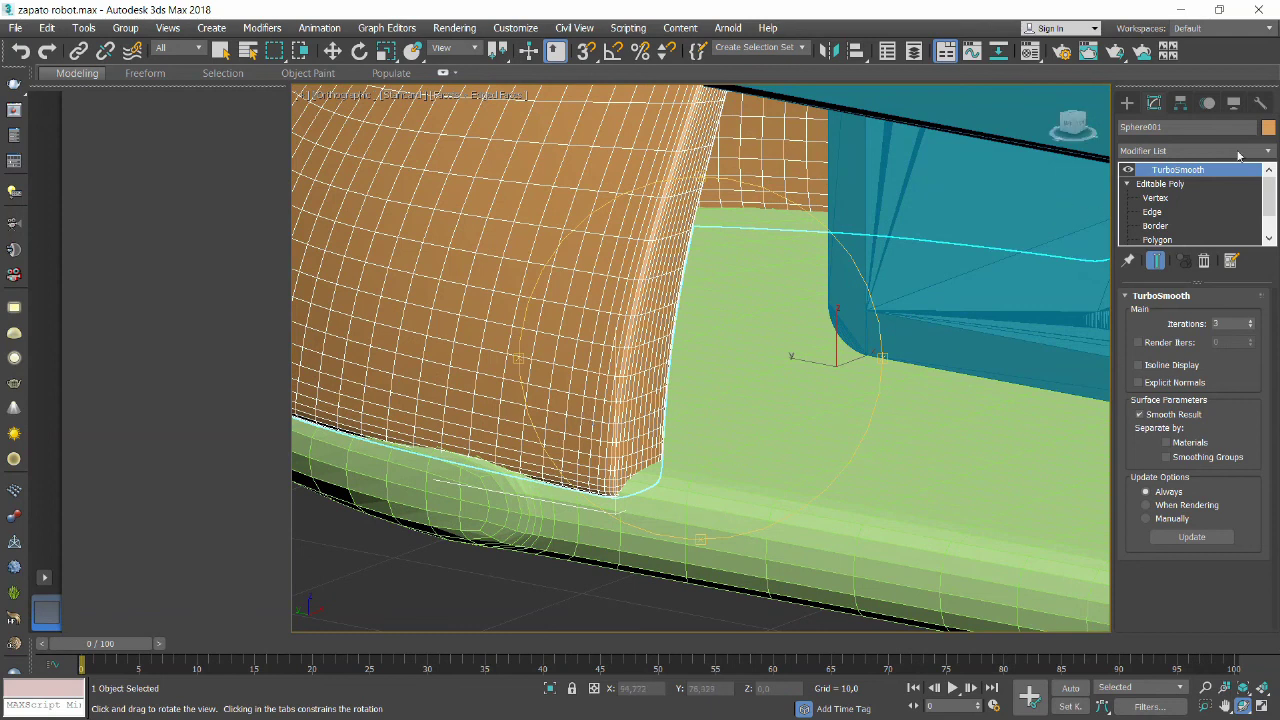
# Make Sphere001 a Compound Boolean and add Box001 as a Union operand.
pyautogui.click(1127, 103)
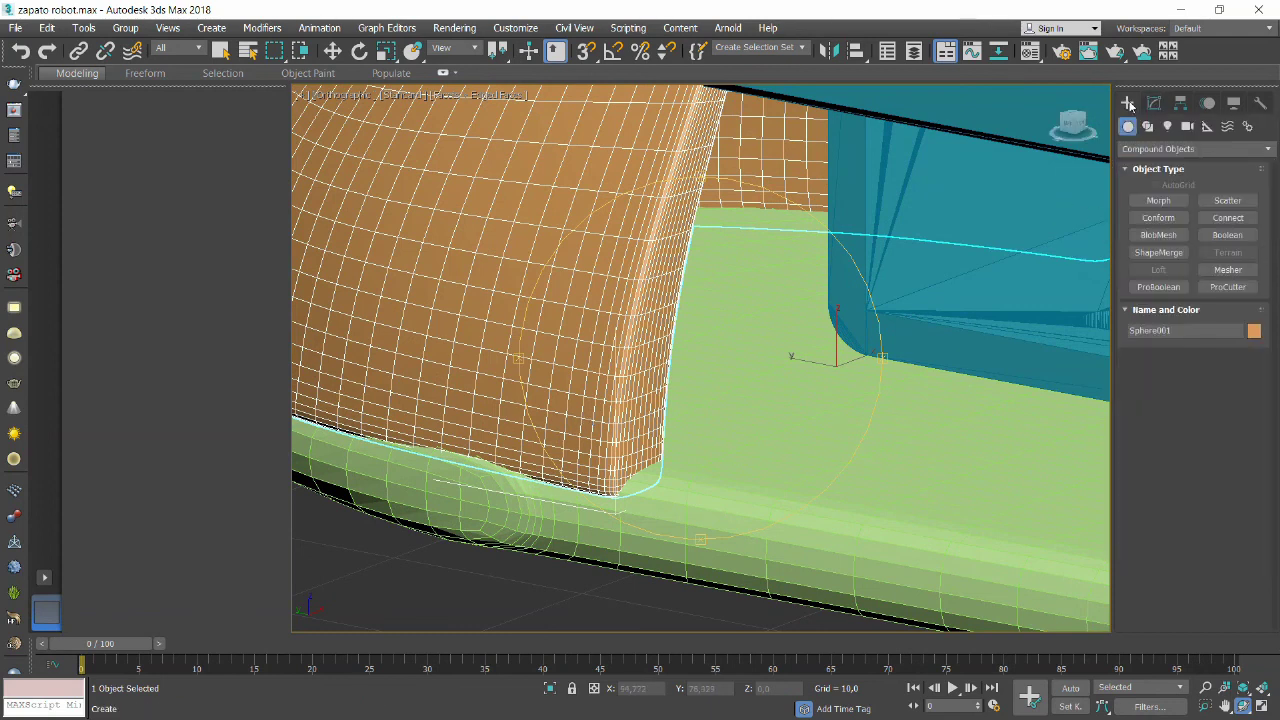
pyautogui.click(1219, 236)
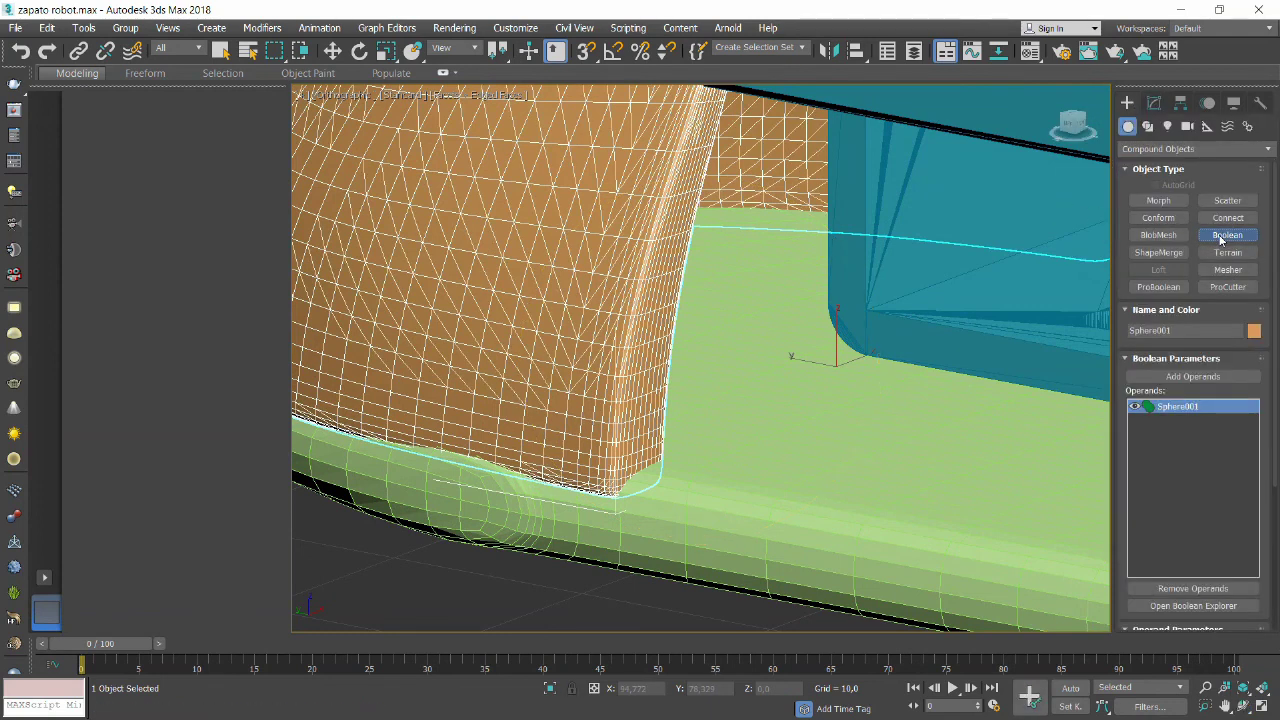
pyautogui.click(1165, 376)
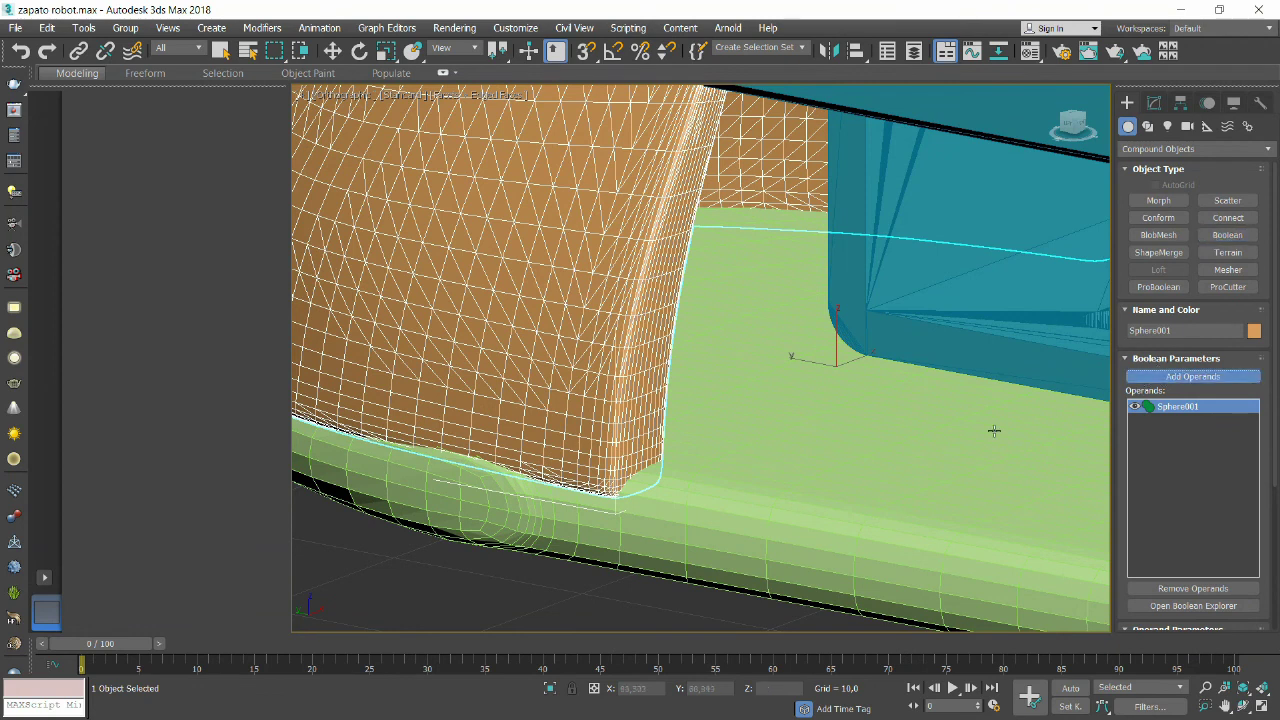
pyautogui.click(891, 458)
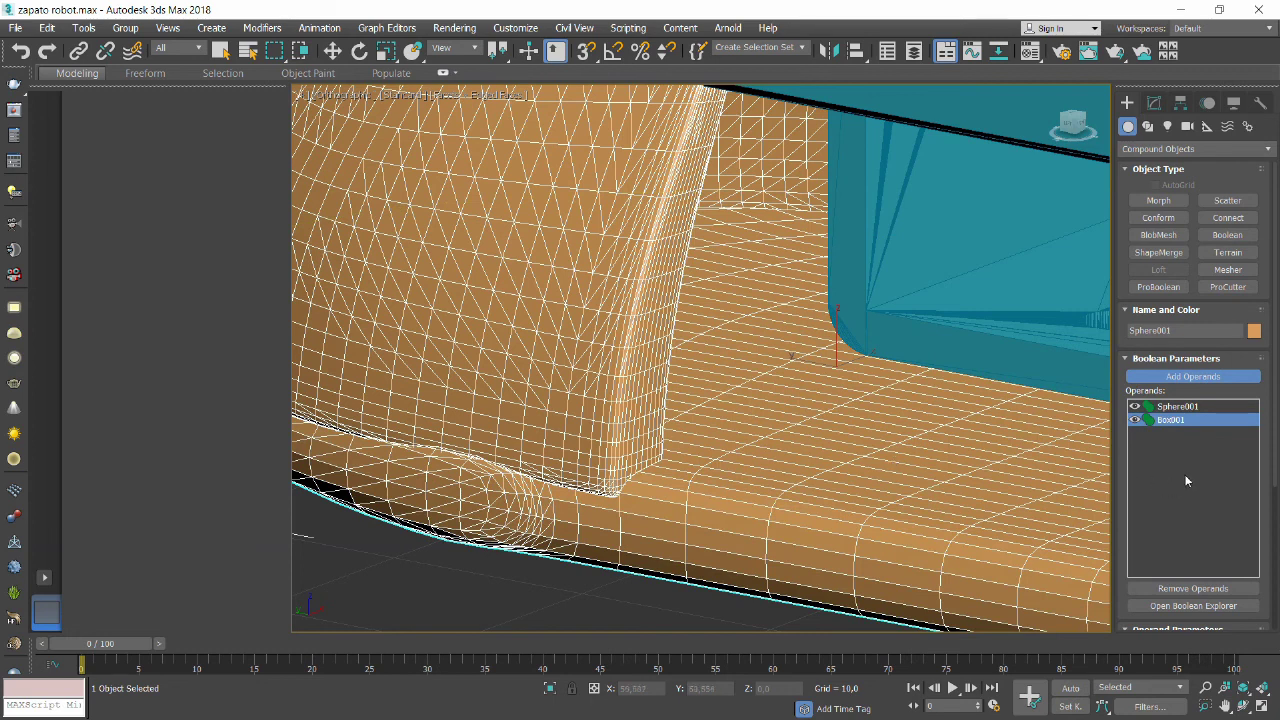
pyautogui.moveTo(1121, 570); pyautogui.dragTo(1136, 335)
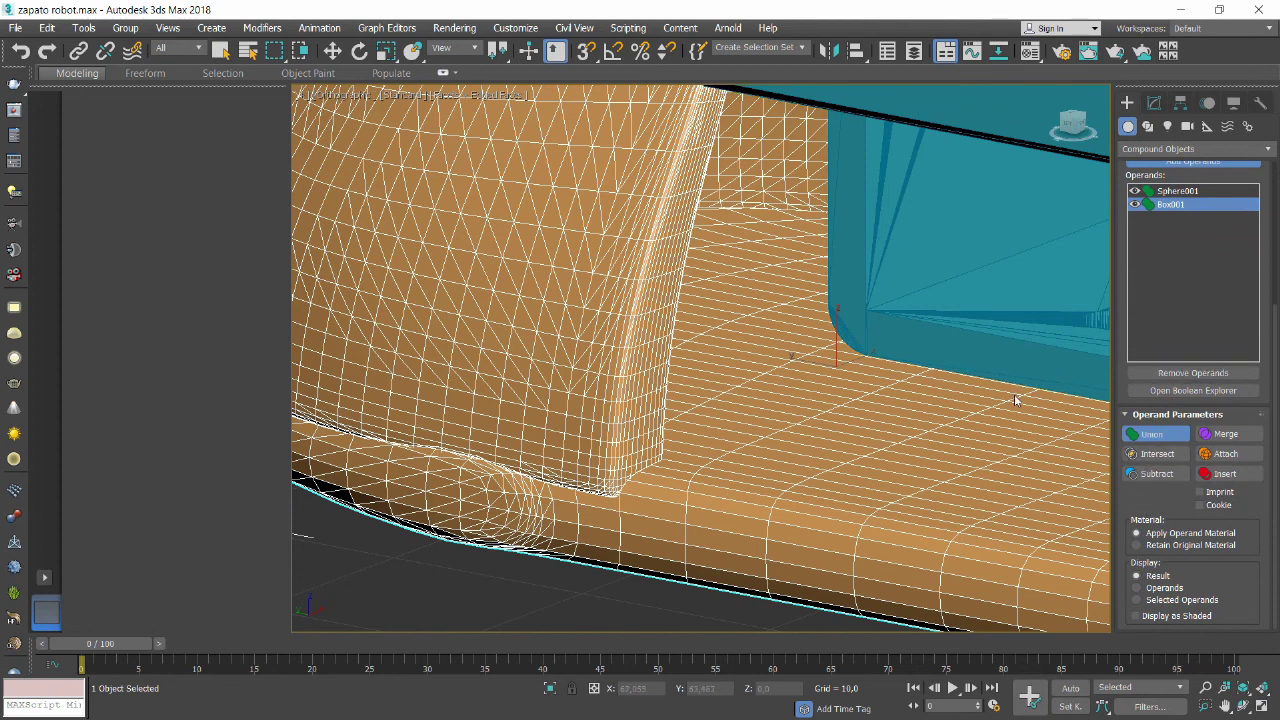
pyautogui.scroll(-5, 1015, 400)
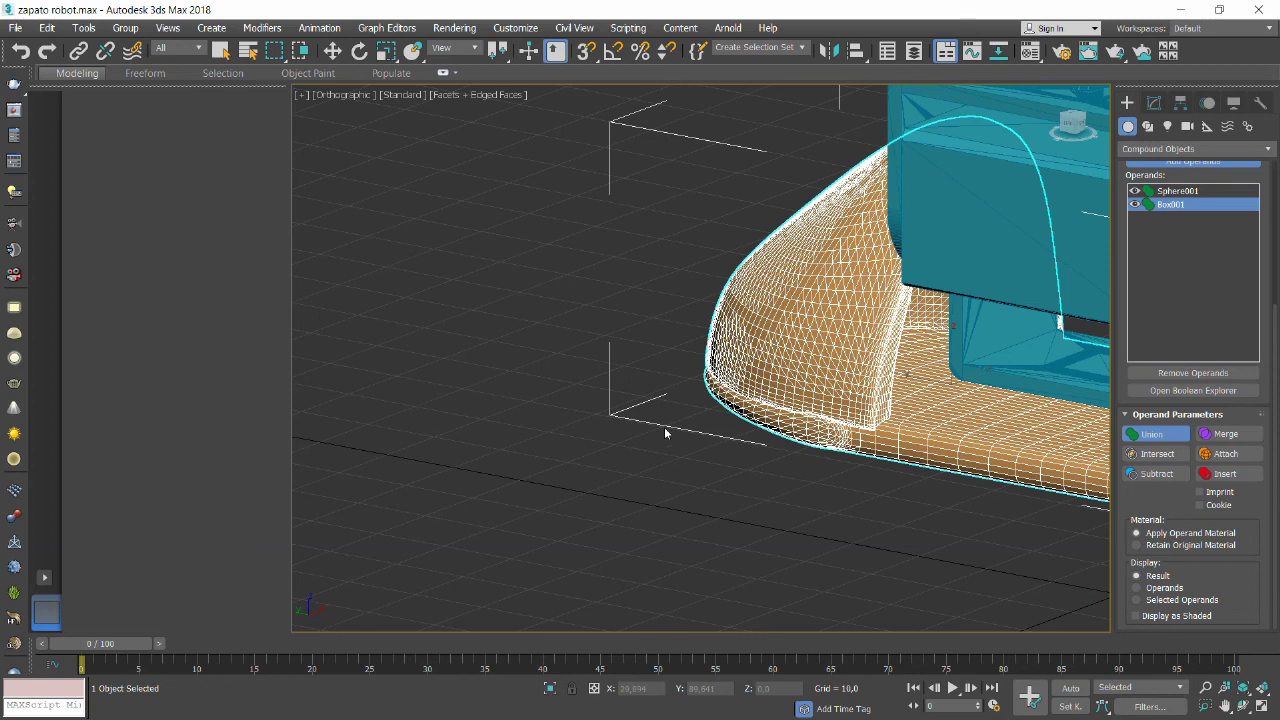
# Export the shoe to the Desktop as the StereoLitho STL file 'zapato'.
pyautogui.click(14, 30)
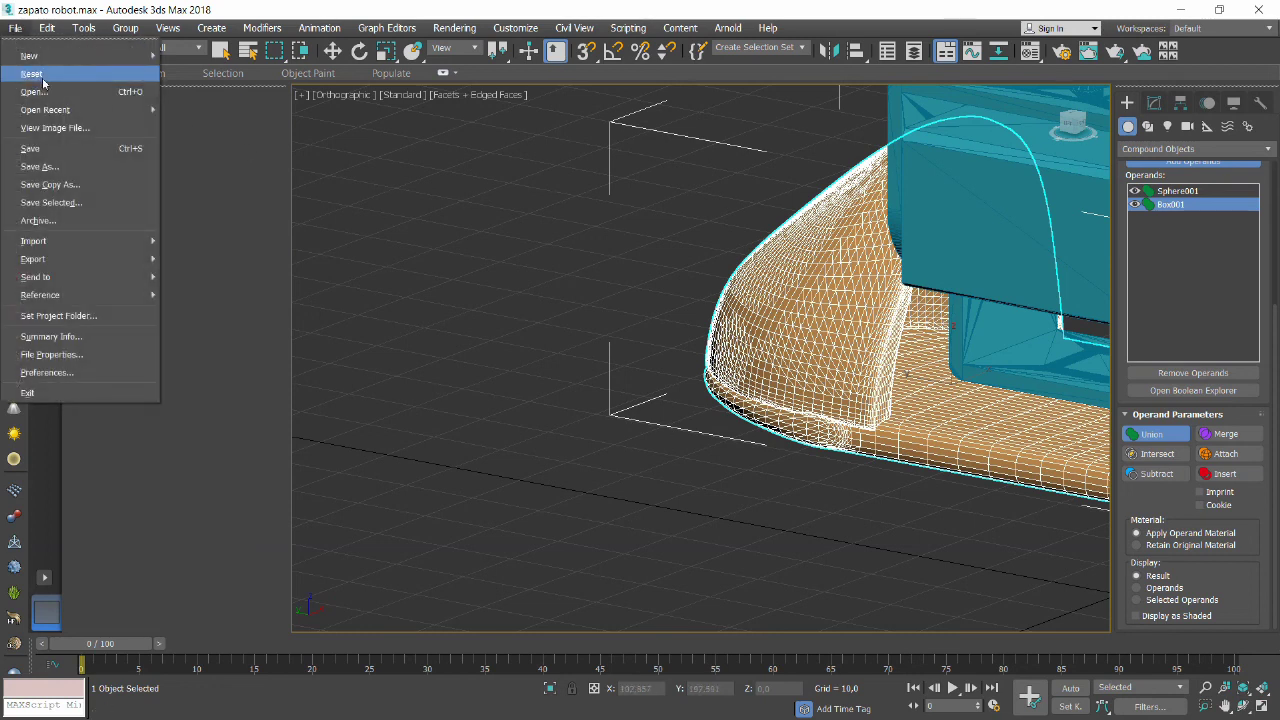
pyautogui.moveTo(33, 259)
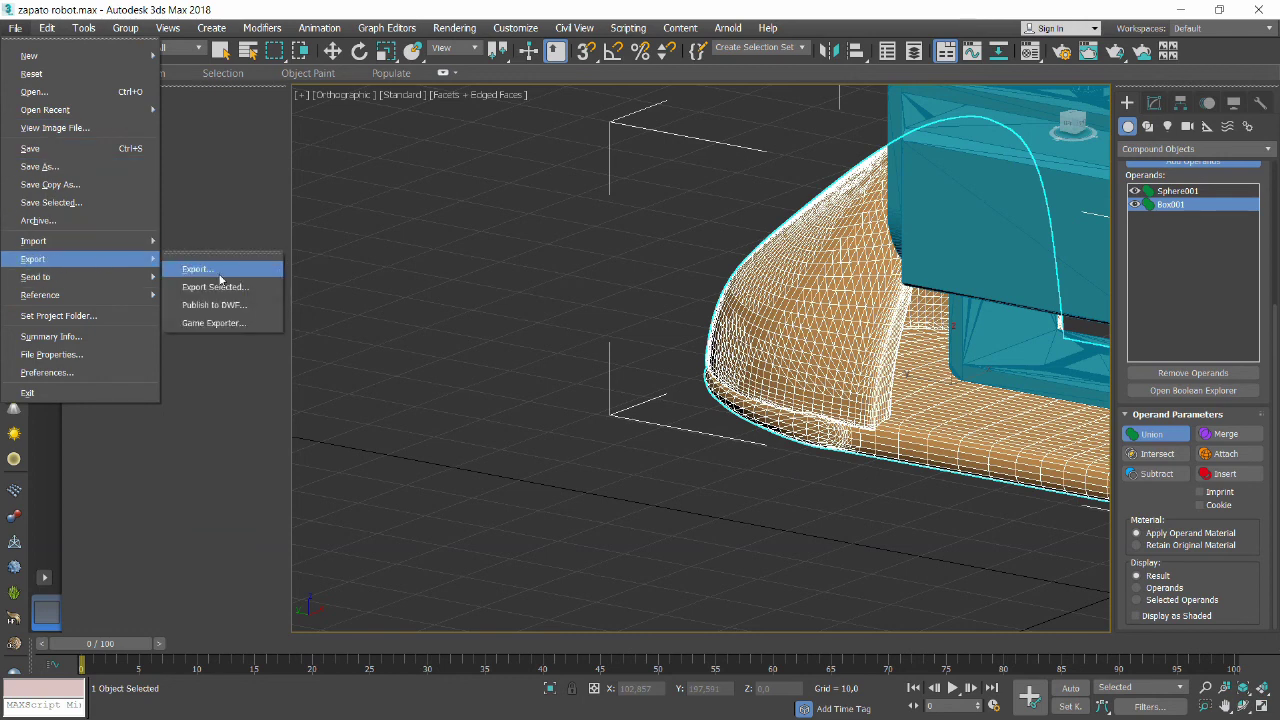
pyautogui.click(196, 269)
pyautogui.click(444, 476)
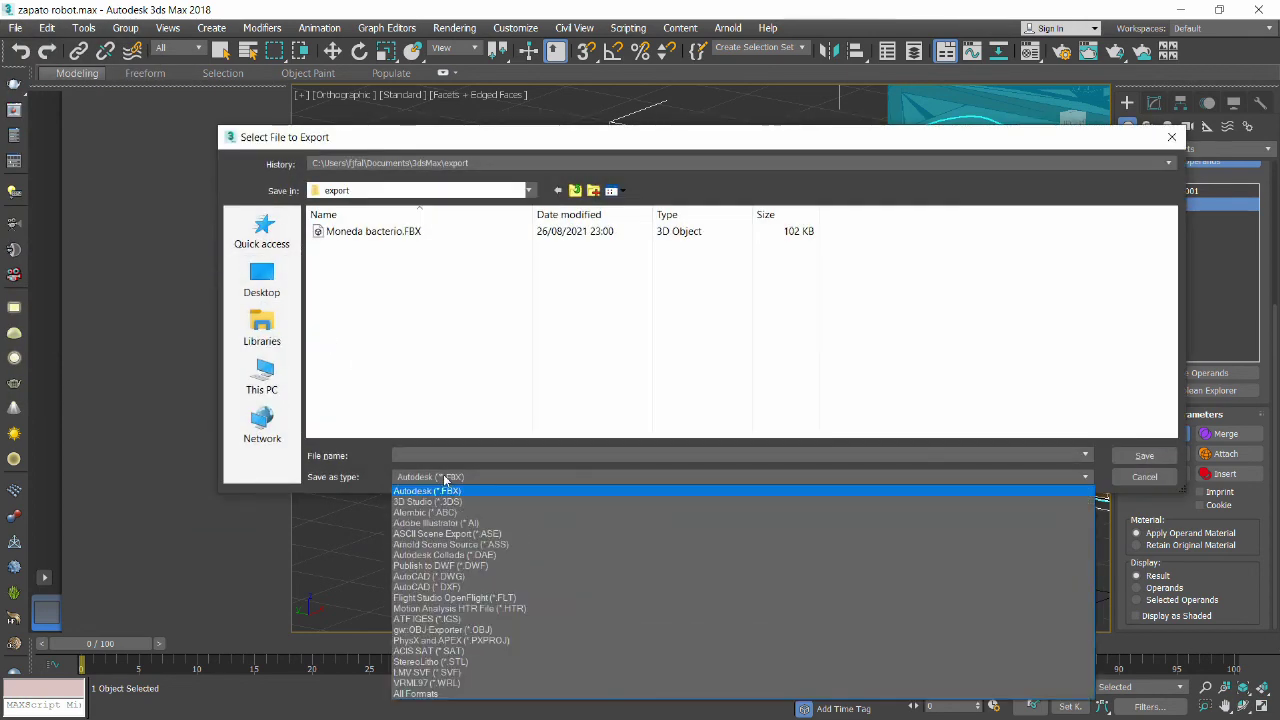
pyautogui.click(436, 664)
pyautogui.click(443, 458)
pyautogui.write('zapato')
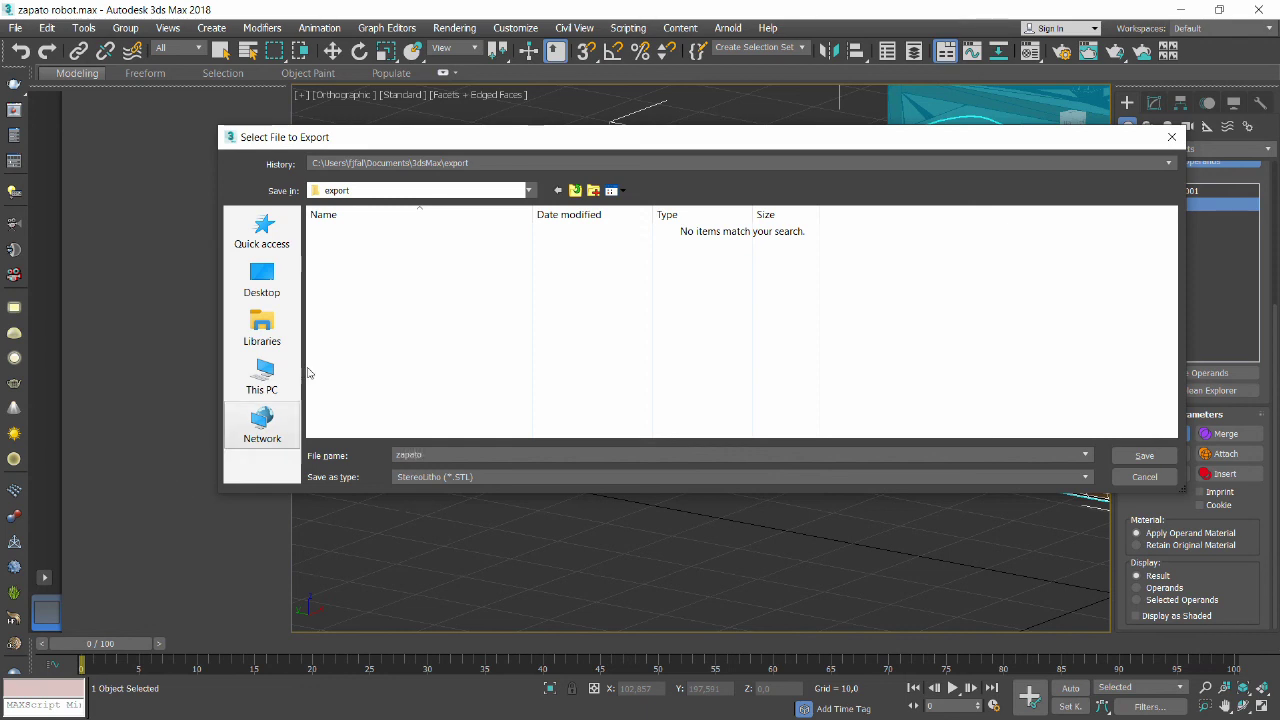
pyautogui.click(263, 278)
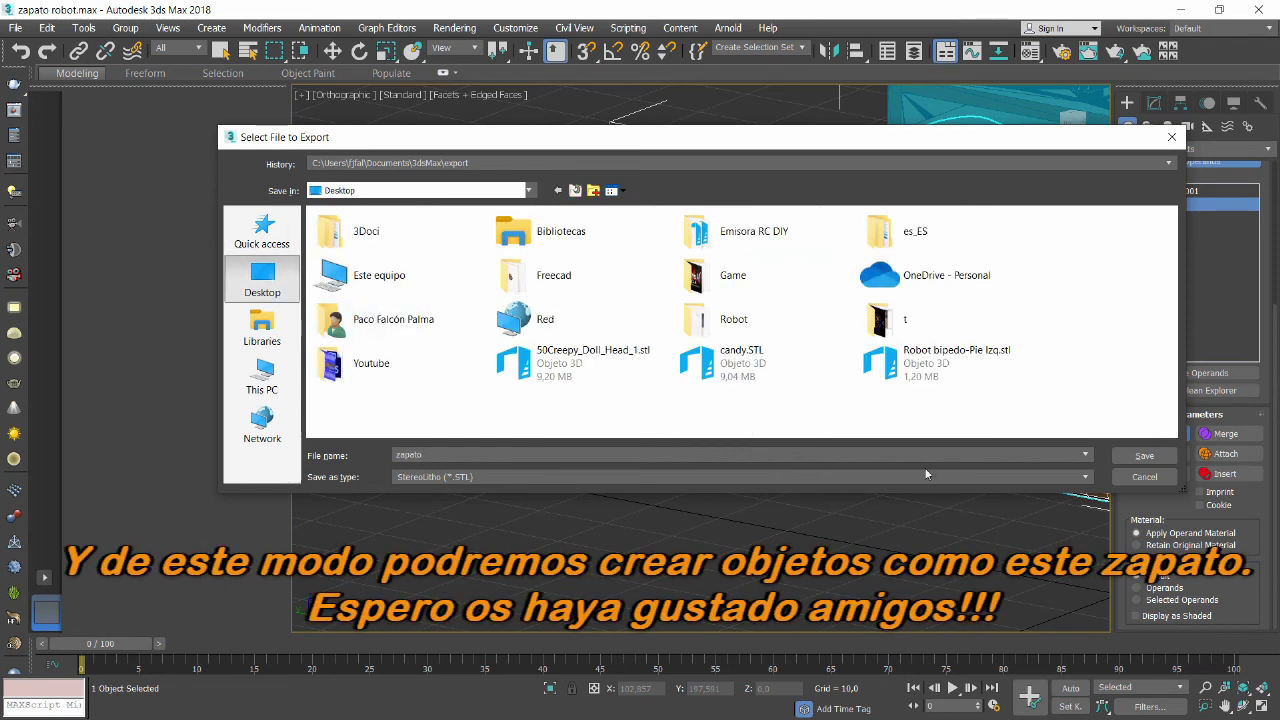
pyautogui.click(1140, 456)
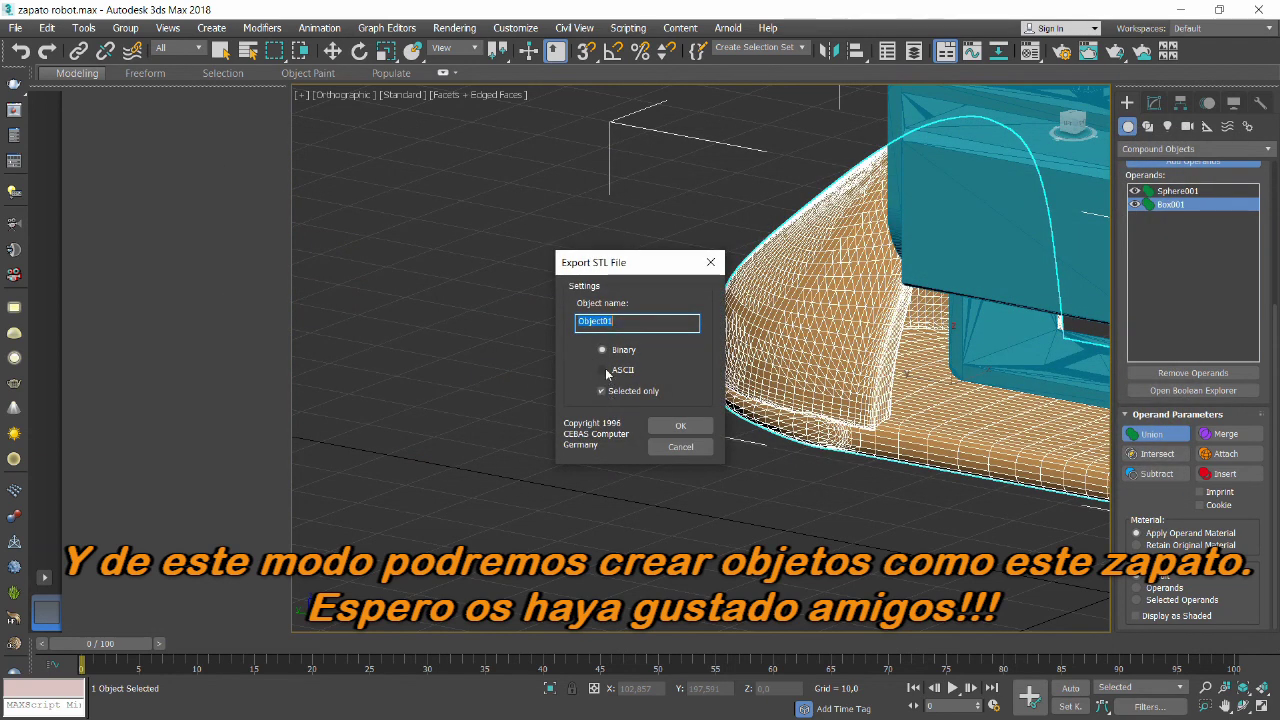
pyautogui.click(681, 427)
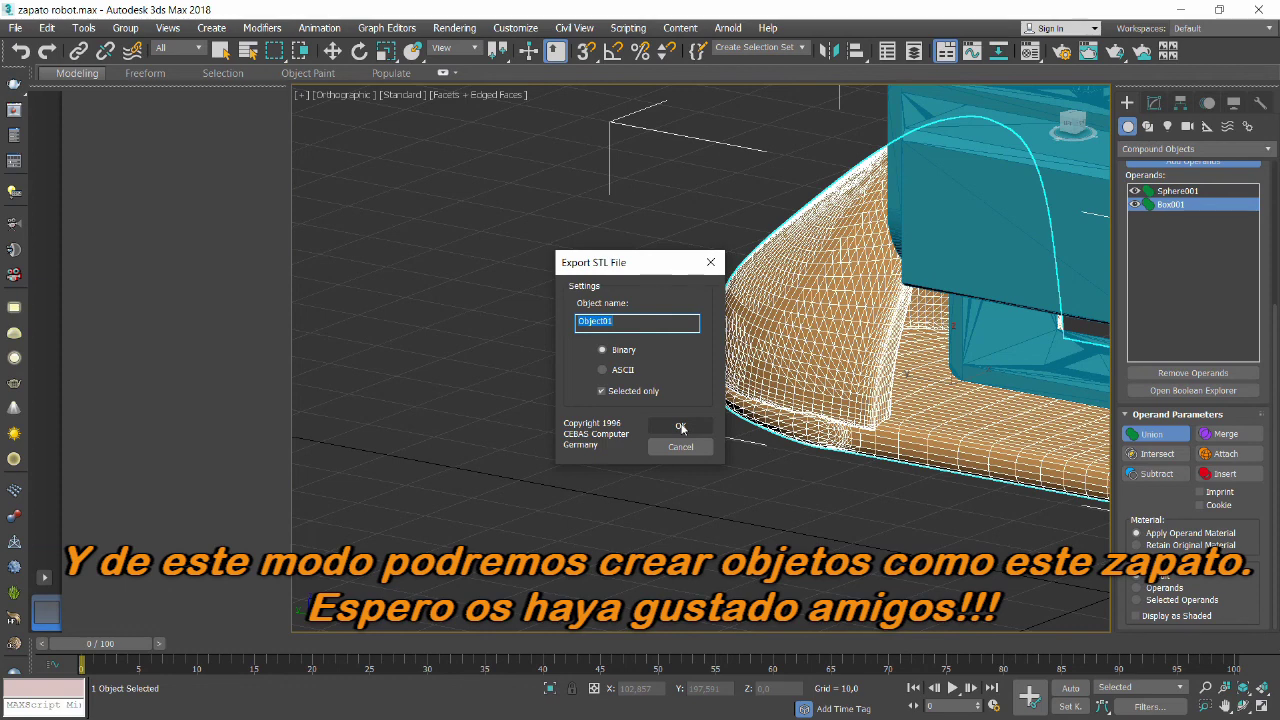
pyautogui.click(681, 427)
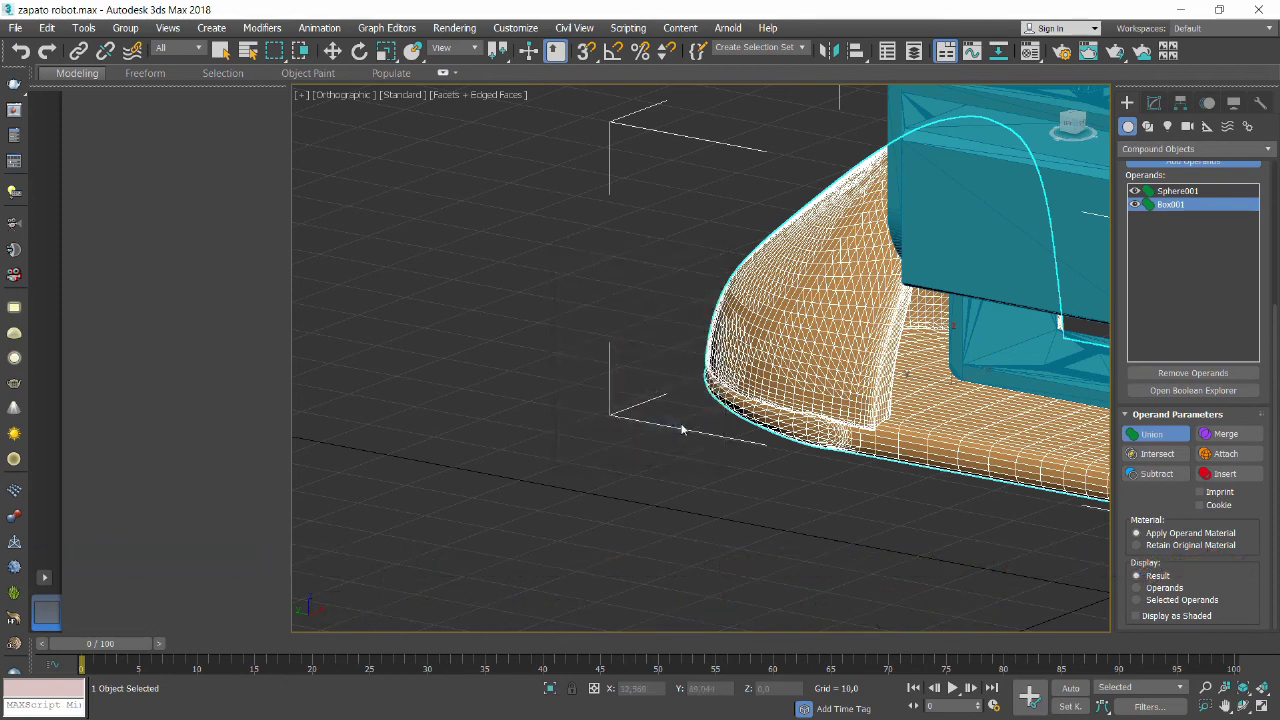